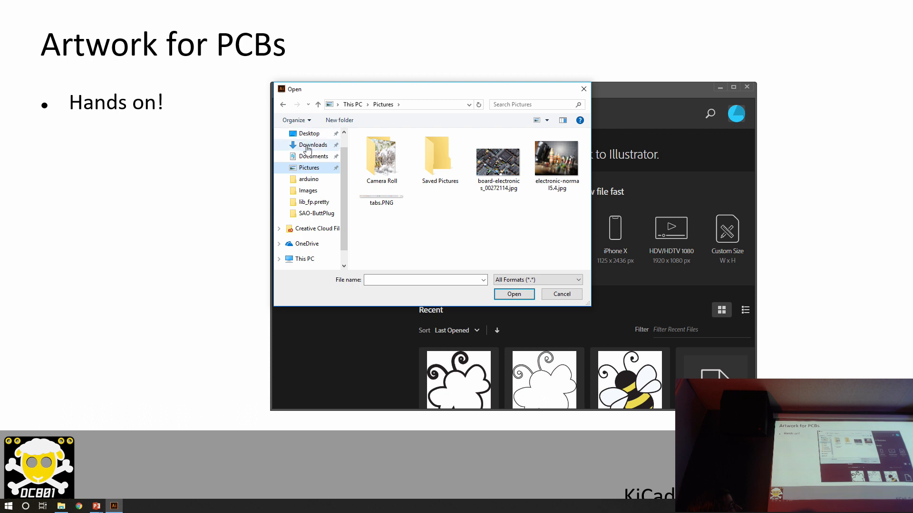
Open Sheep Head.ai from the Kicad folder on the Desktop and dismiss the welcome tour
{"action": "left_click", "coordinate": [308, 134]}
{"action": "left_click", "coordinate": [373, 151]}
{"action": "double_click", "coordinate": [374, 151]}
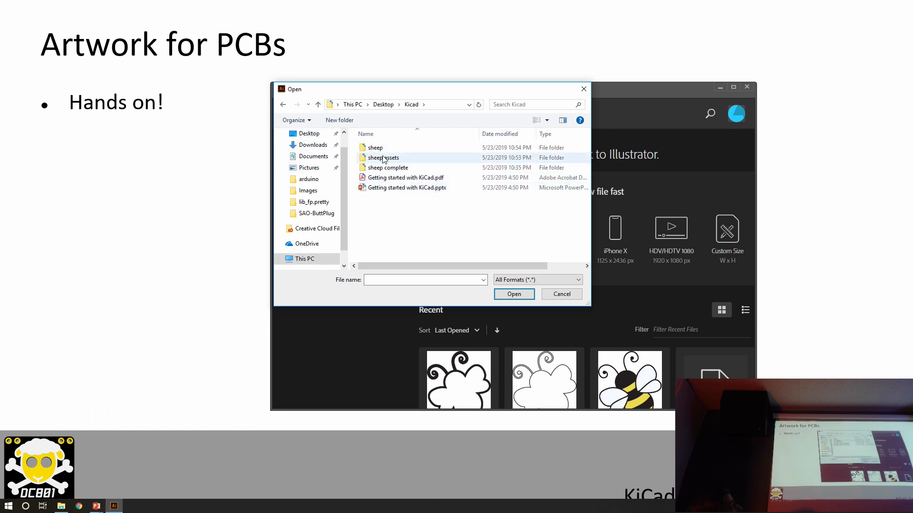
{"action": "double_click", "coordinate": [375, 150]}
{"action": "double_click", "coordinate": [376, 149]}
{"action": "double_click", "coordinate": [380, 150]}
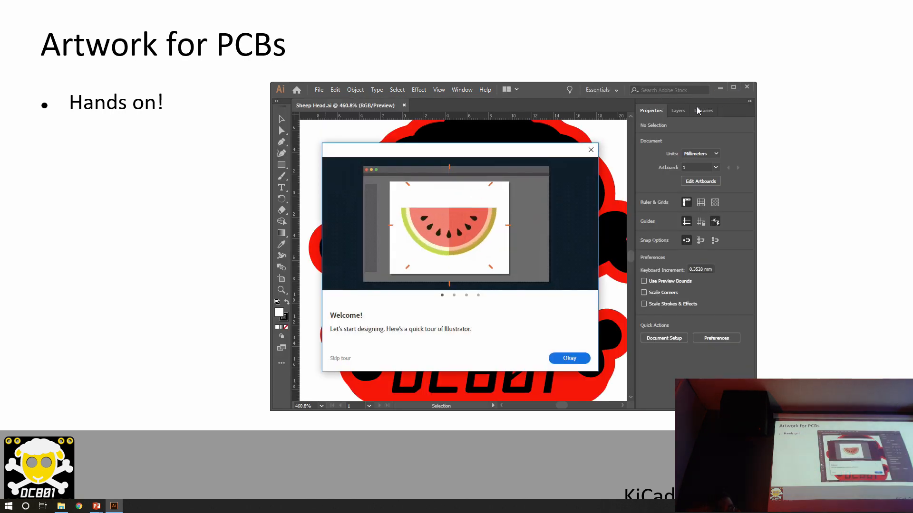
{"action": "left_click", "coordinate": [570, 358]}
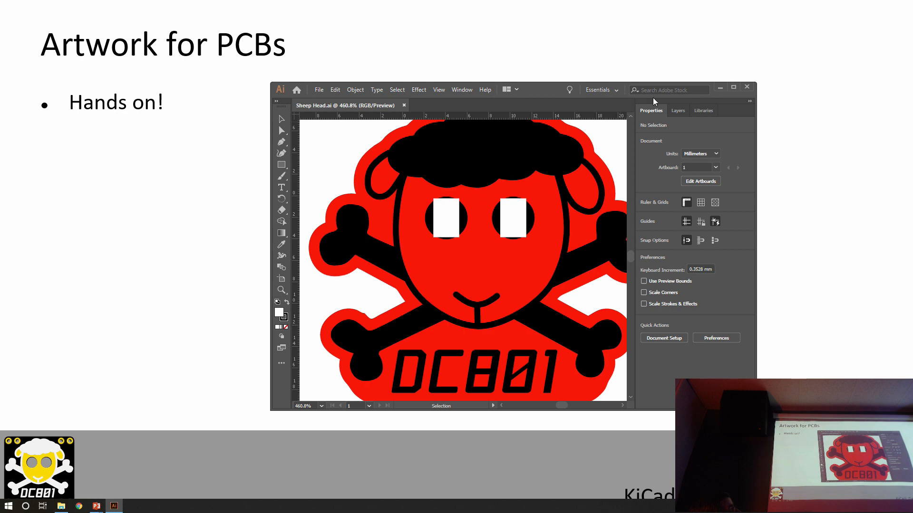
Maximize the window and bring the whole sheep artboard into view
{"action": "left_click", "coordinate": [733, 87]}
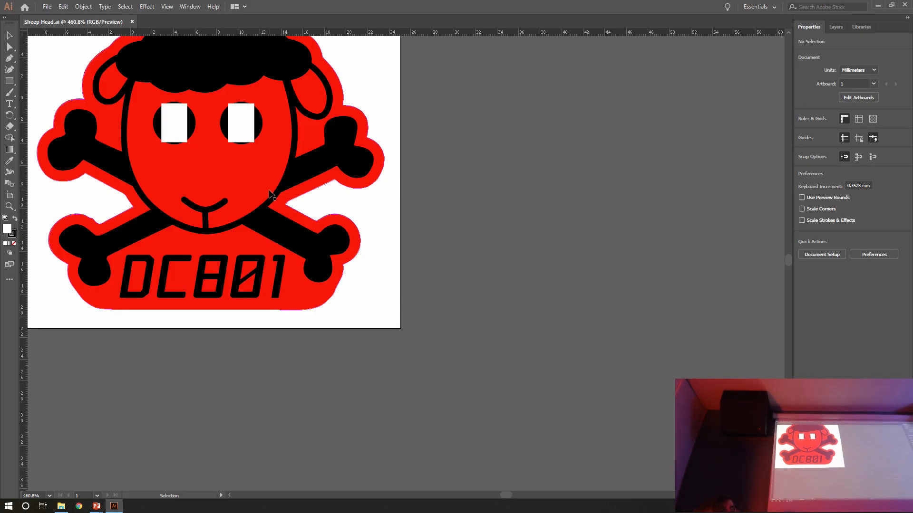
{"action": "scroll", "coordinate": [266, 195], "scroll_direction": "up", "scroll_amount": 3}
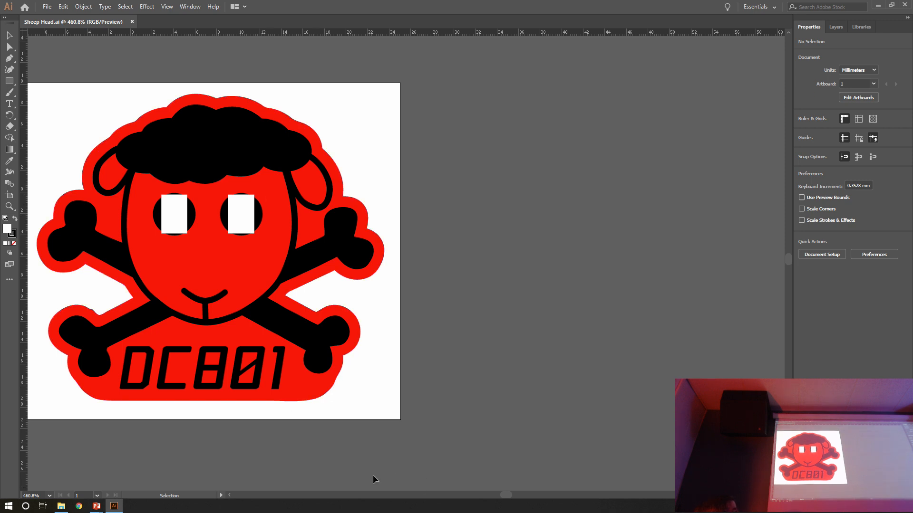
{"action": "scroll", "coordinate": [263, 486], "scroll_direction": "down", "scroll_amount": 1}
{"action": "left_click_drag", "start_coordinate": [229, 496], "coordinate": [230, 497]}
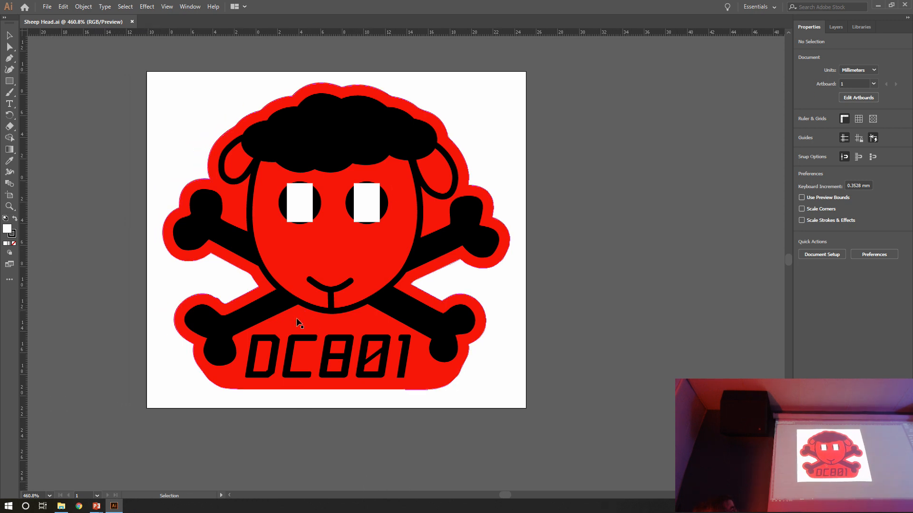
Select the red background path and the black sheep-and-bones group in turn to examine the artwork's parts
{"action": "left_click", "coordinate": [295, 319]}
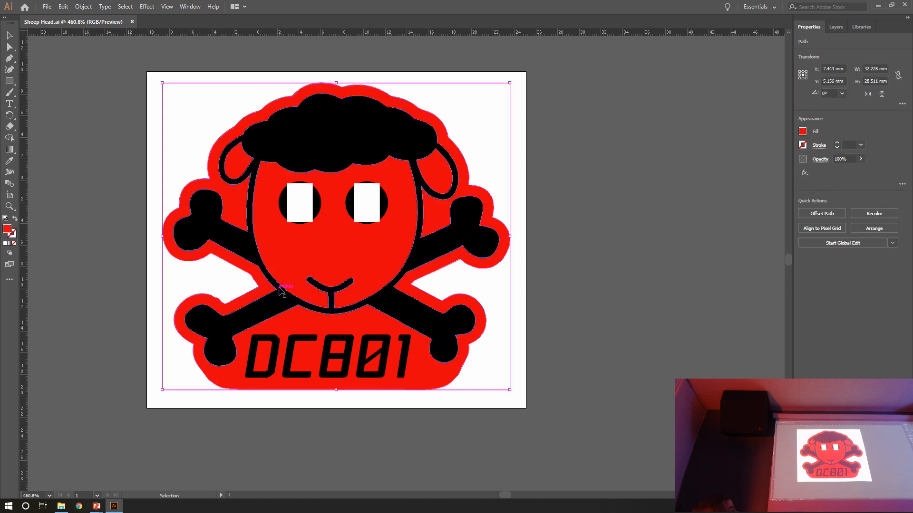
{"action": "left_click", "coordinate": [327, 150]}
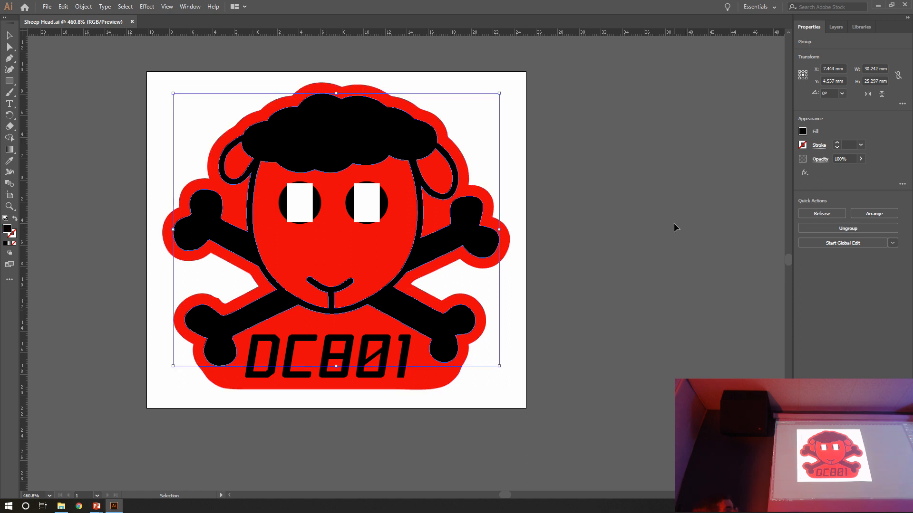
{"action": "scroll", "coordinate": [675, 199], "scroll_direction": "down", "scroll_amount": 2}
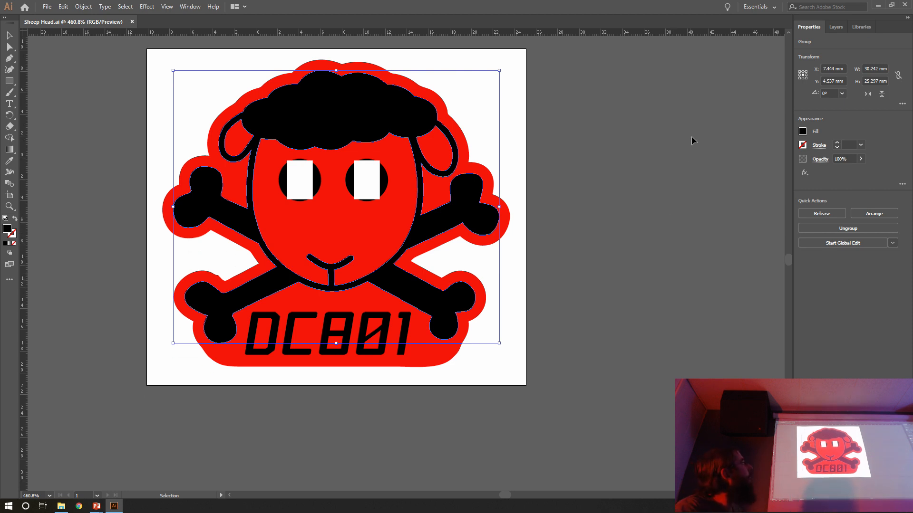
{"action": "scroll", "coordinate": [670, 221], "scroll_direction": "up", "scroll_amount": 1}
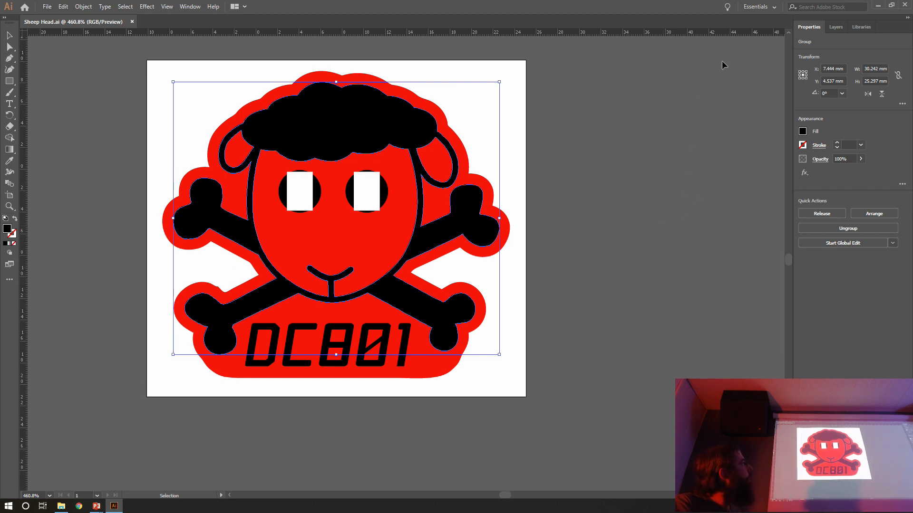
Toggle Layer 7 to check it, and hide Layer 3, Layer 1 and Layer 4 to isolate the red outline on Layer 6
{"action": "left_click", "coordinate": [836, 27]}
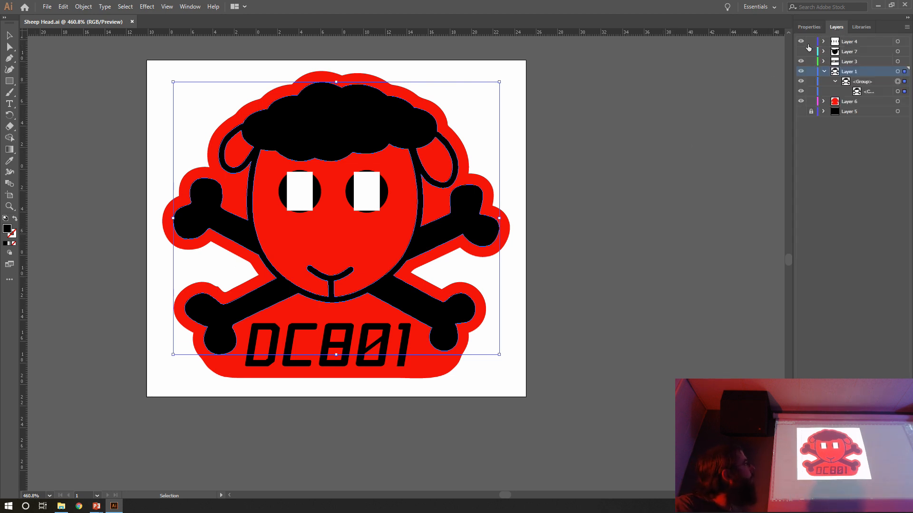
{"action": "left_click", "coordinate": [801, 56]}
{"action": "left_click", "coordinate": [800, 53]}
{"action": "left_click", "coordinate": [800, 53]}
{"action": "left_click", "coordinate": [800, 53]}
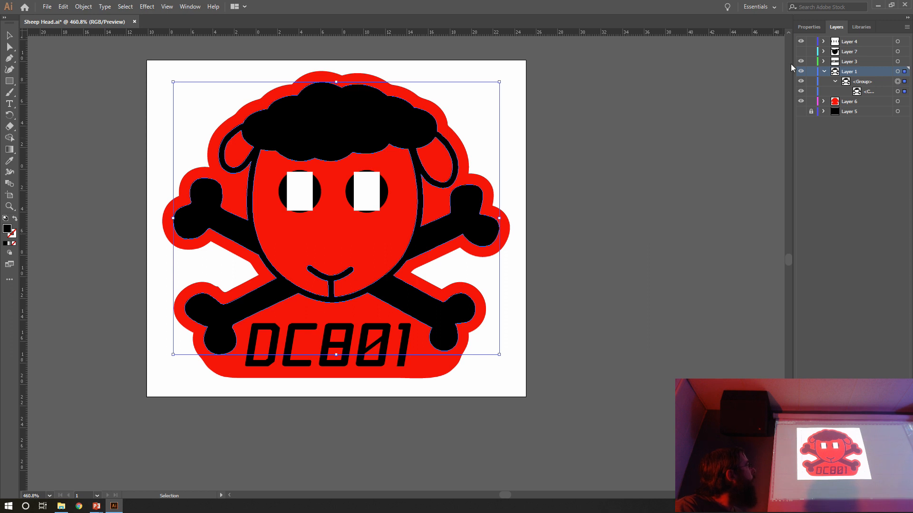
{"action": "left_click", "coordinate": [801, 62]}
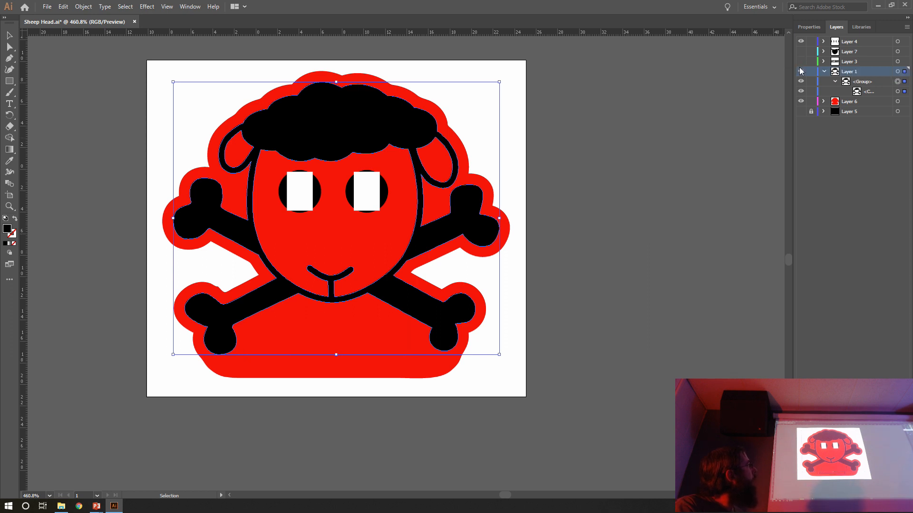
{"action": "left_click", "coordinate": [800, 72]}
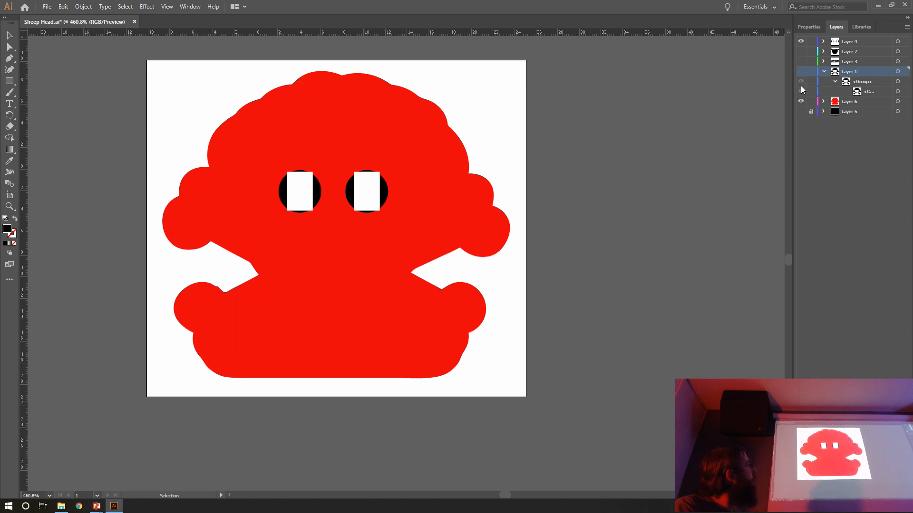
{"action": "left_click", "coordinate": [800, 41]}
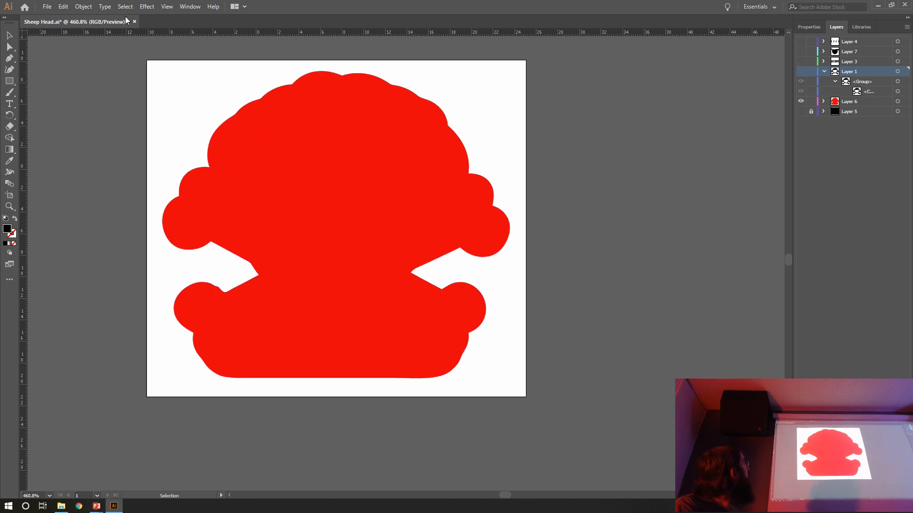
Switch the workspace to Essentials Classic
{"action": "left_click", "coordinate": [322, 167]}
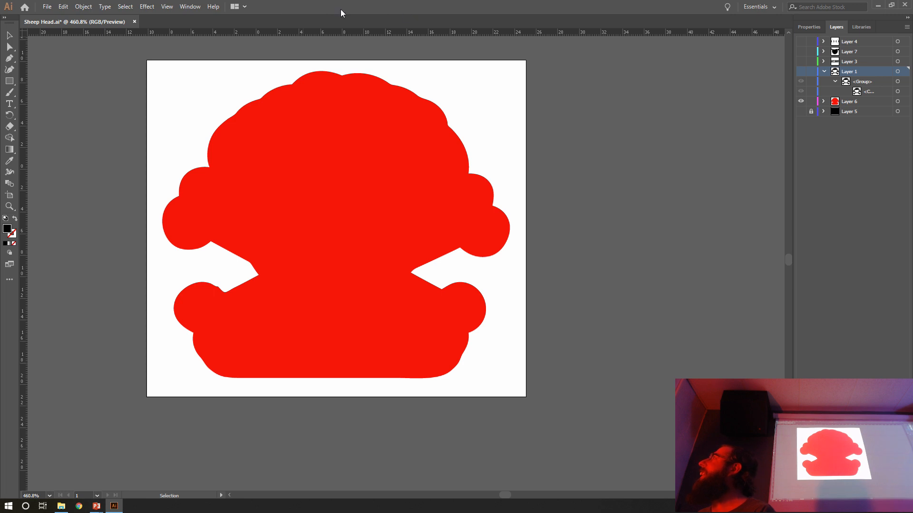
{"action": "left_click", "coordinate": [773, 7]}
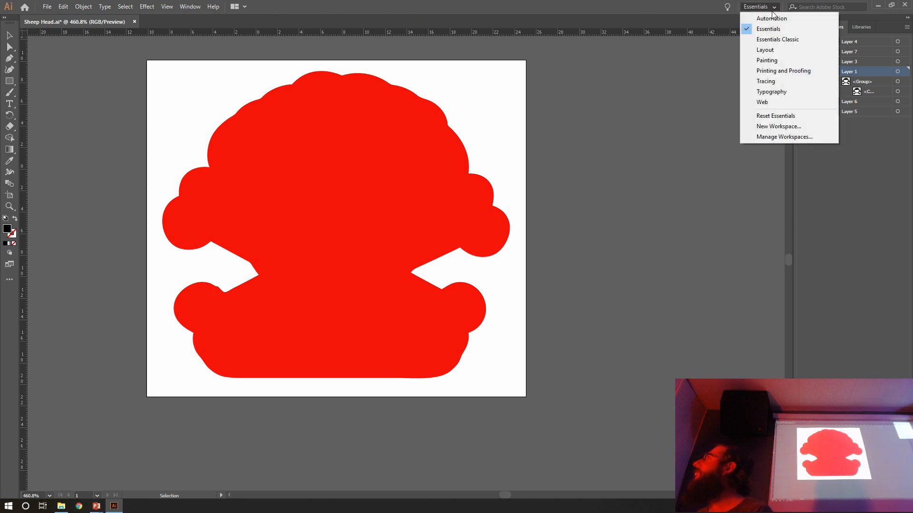
{"action": "left_click", "coordinate": [790, 41]}
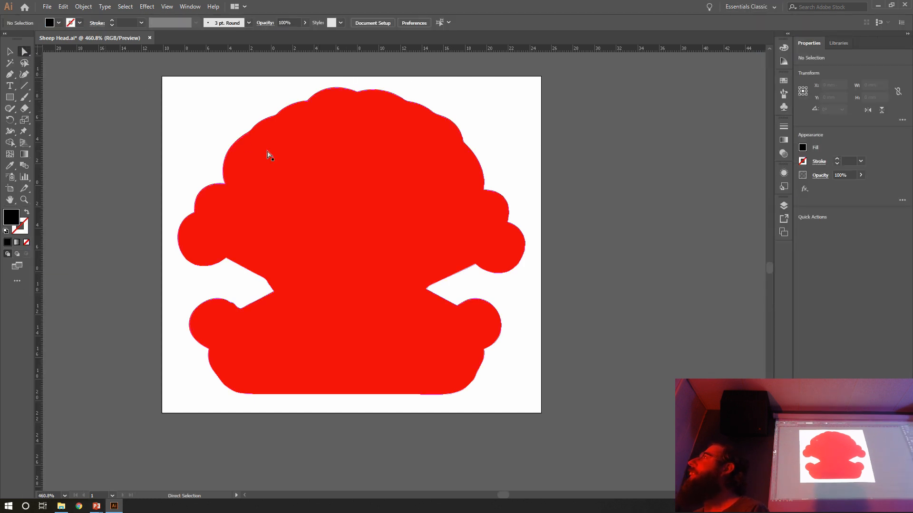
Select the red board outline with the Direct Selection tool and add anchor points along its path
{"action": "left_click", "coordinate": [264, 152]}
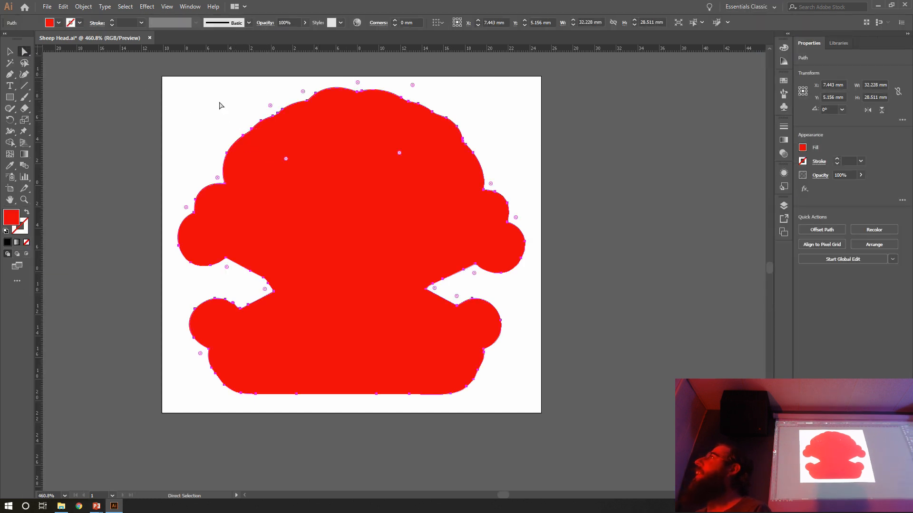
{"action": "left_click", "coordinate": [89, 8]}
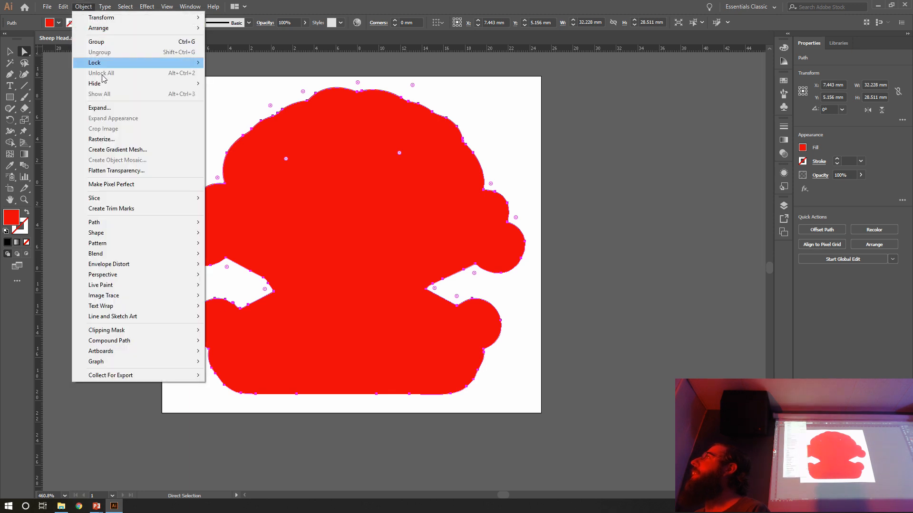
{"action": "mouse_move", "coordinate": [143, 223]}
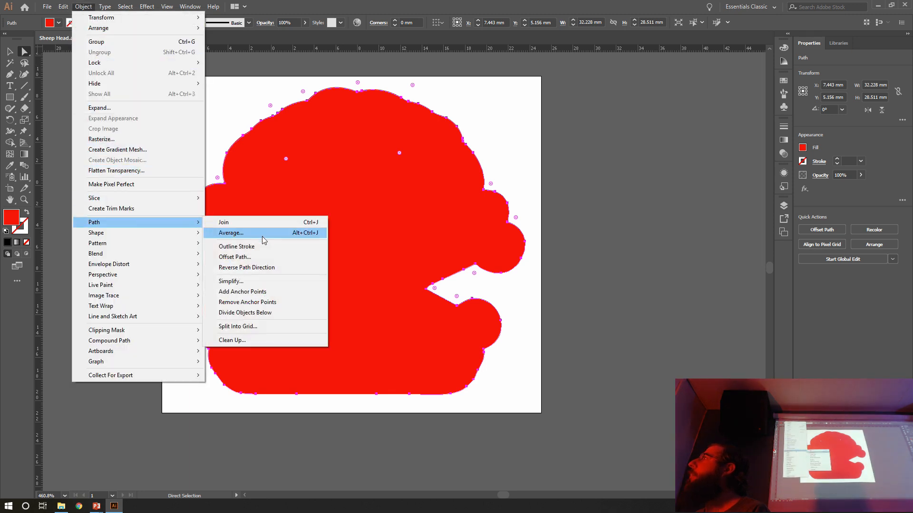
{"action": "left_click", "coordinate": [268, 292]}
Examine the point spacing on the outline's upper curve up close and add a second round of anchor points
{"action": "scroll", "coordinate": [248, 138], "scroll_direction": "up", "scroll_amount": 3}
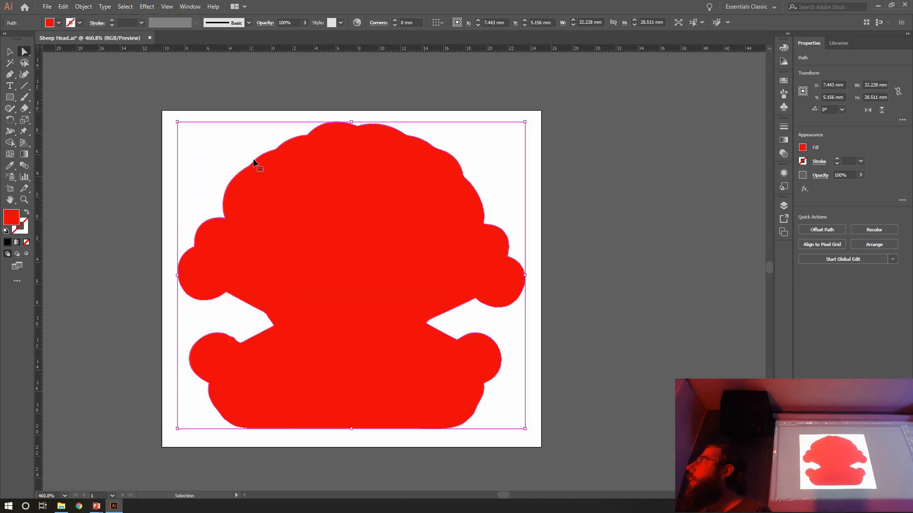
{"action": "scroll", "coordinate": [254, 164], "scroll_direction": "left", "scroll_amount": 3, "text": "ctrl"}
{"action": "scroll", "coordinate": [281, 170], "scroll_direction": "up", "scroll_amount": 10}
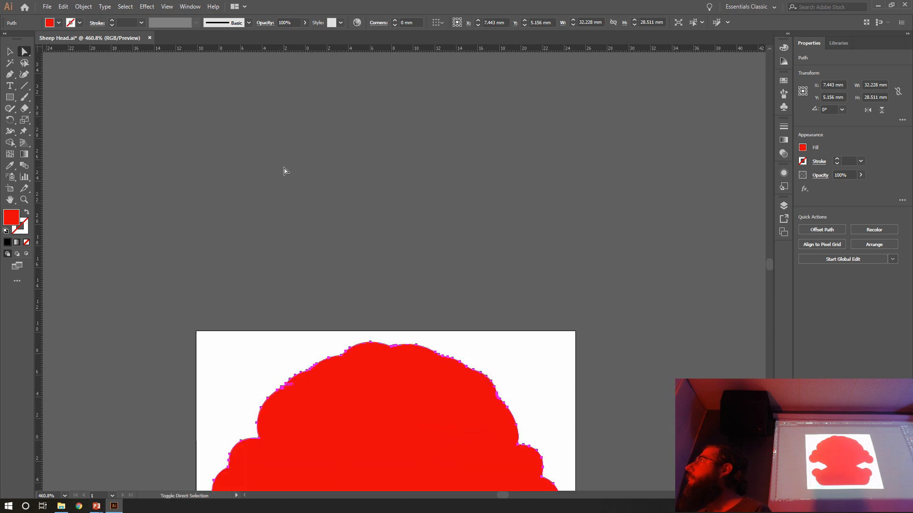
{"action": "scroll", "coordinate": [284, 171], "scroll_direction": "down", "scroll_amount": 10}
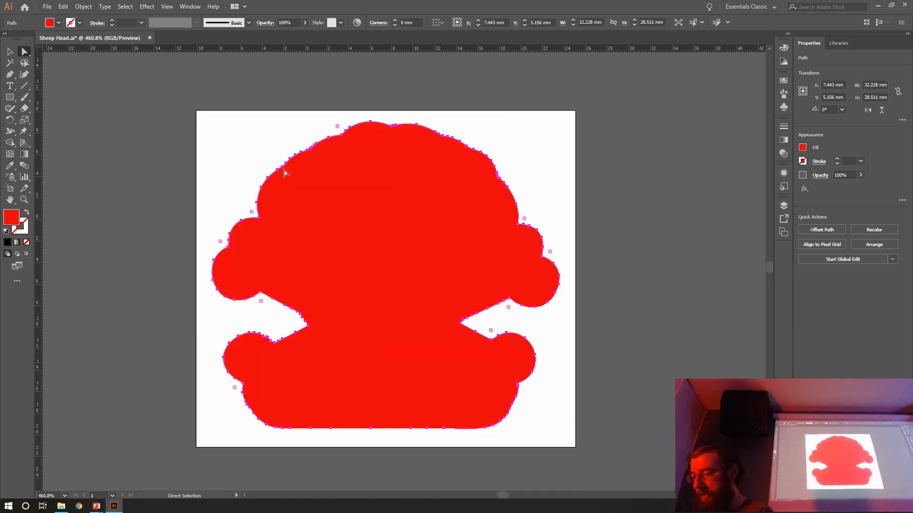
{"action": "scroll", "coordinate": [297, 171], "scroll_direction": "up", "scroll_amount": 2, "text": "alt"}
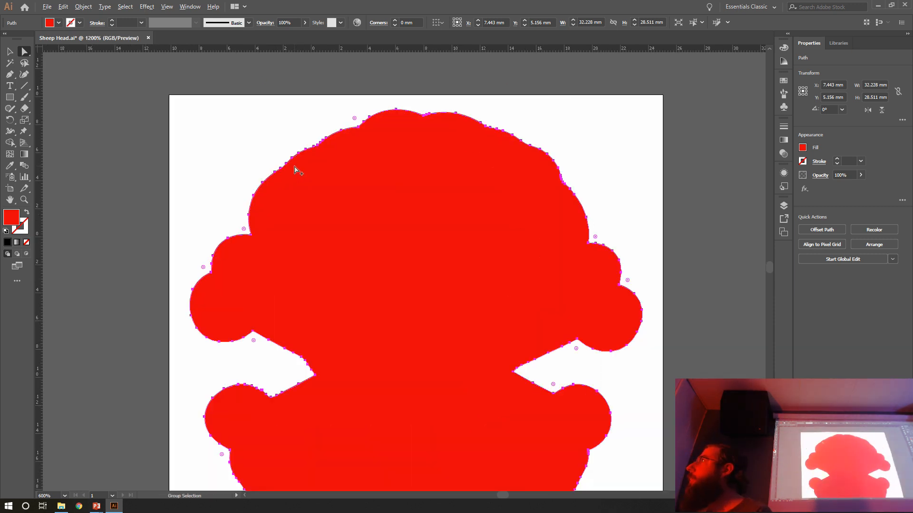
{"action": "scroll", "coordinate": [296, 168], "scroll_direction": "up", "scroll_amount": 4, "text": "alt"}
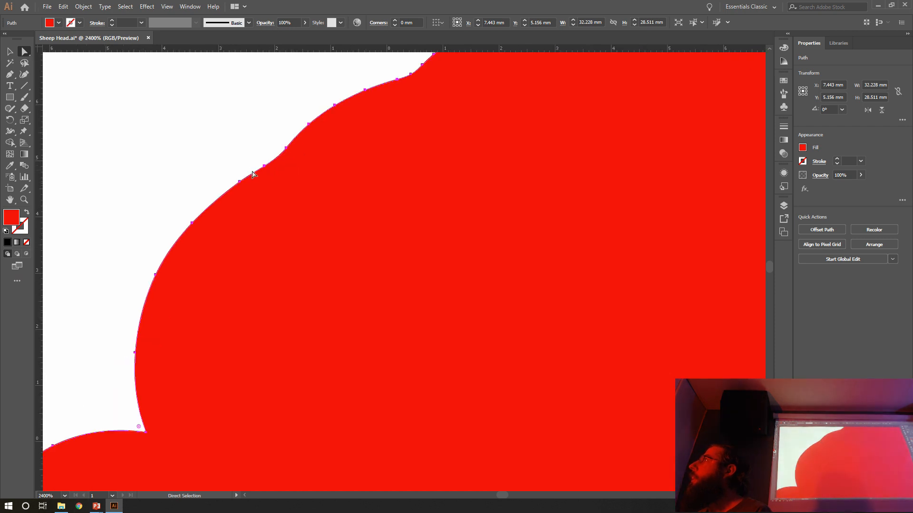
{"action": "left_click", "coordinate": [89, 9]}
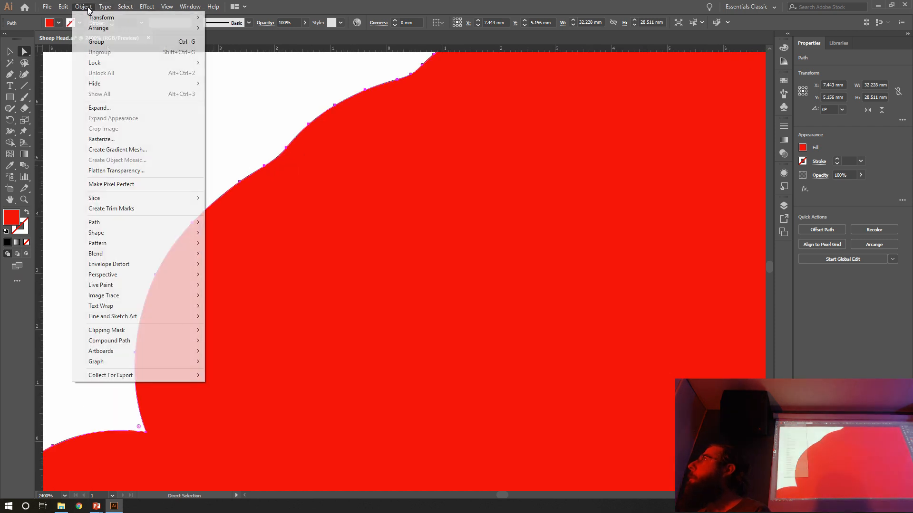
{"action": "mouse_move", "coordinate": [164, 222]}
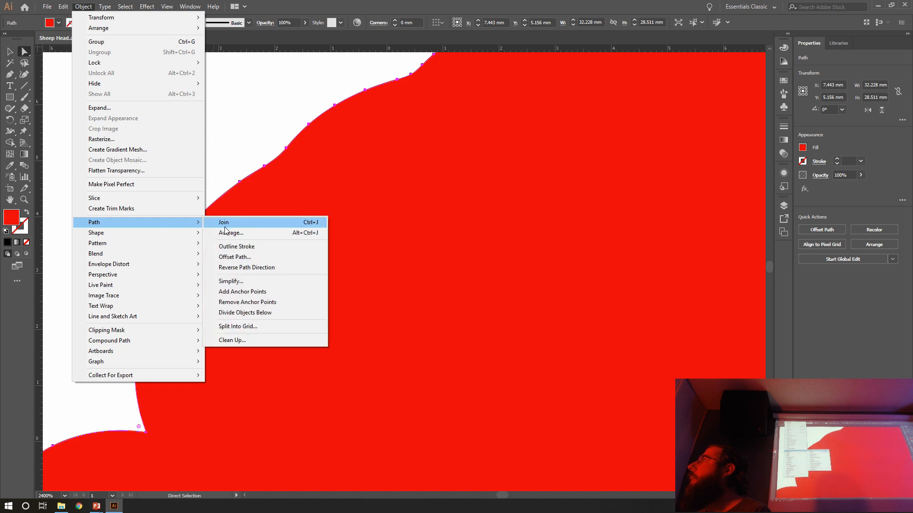
{"action": "left_click", "coordinate": [267, 292]}
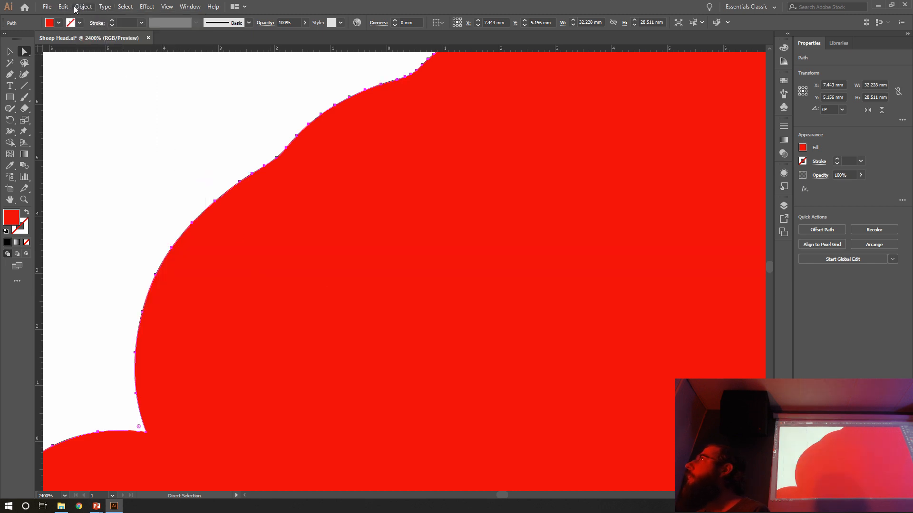
Add two more rounds of anchor points to the selected red outline path
{"action": "left_click", "coordinate": [83, 6]}
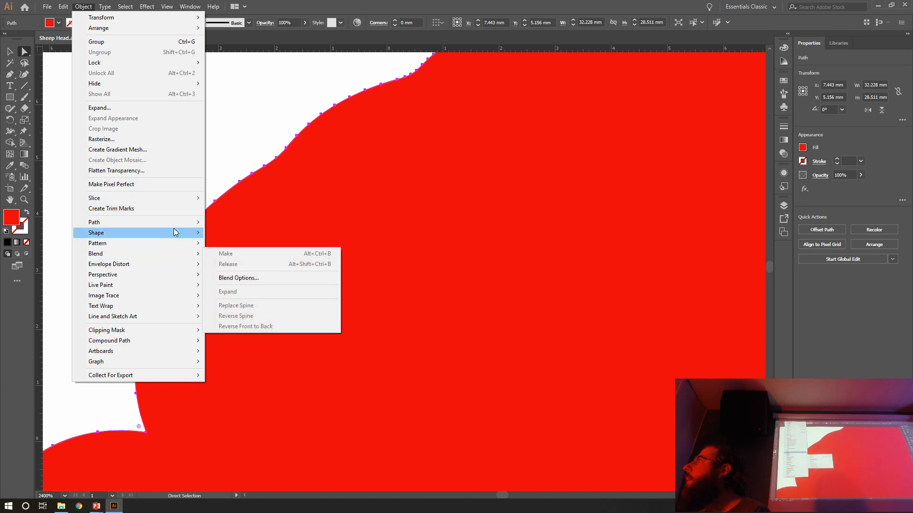
{"action": "mouse_move", "coordinate": [180, 222]}
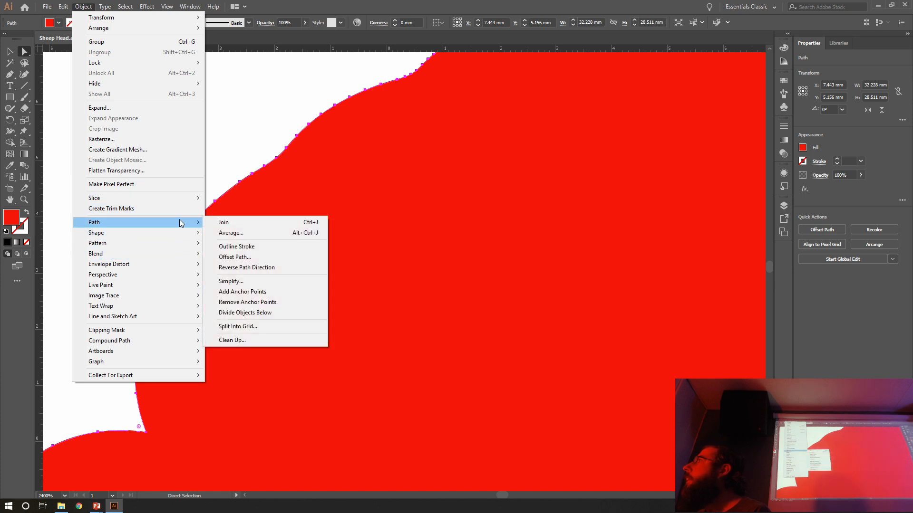
{"action": "left_click", "coordinate": [266, 293]}
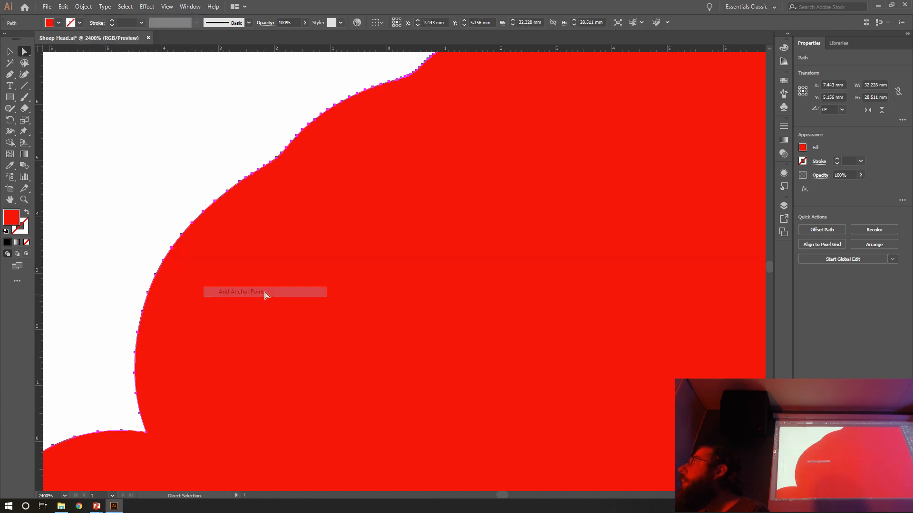
{"action": "left_click", "coordinate": [88, 7]}
{"action": "mouse_move", "coordinate": [169, 224]}
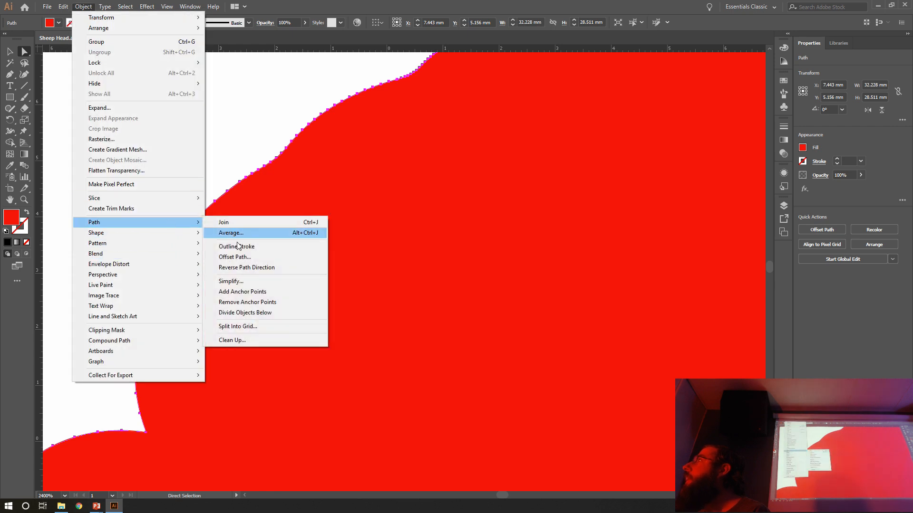
{"action": "left_click", "coordinate": [262, 292]}
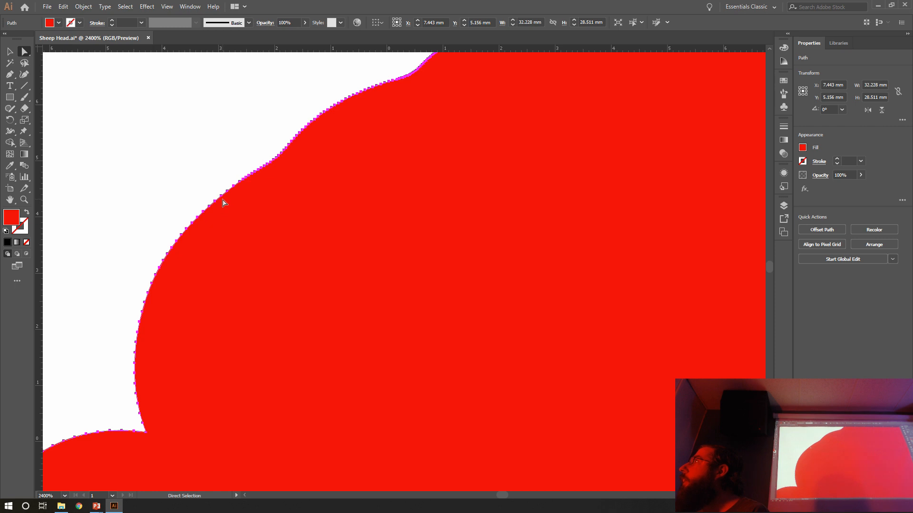
Simplify the outline path into straight lines with the Straight Lines option, an angle threshold of 0° and the preview enabled
{"action": "left_click", "coordinate": [84, 7]}
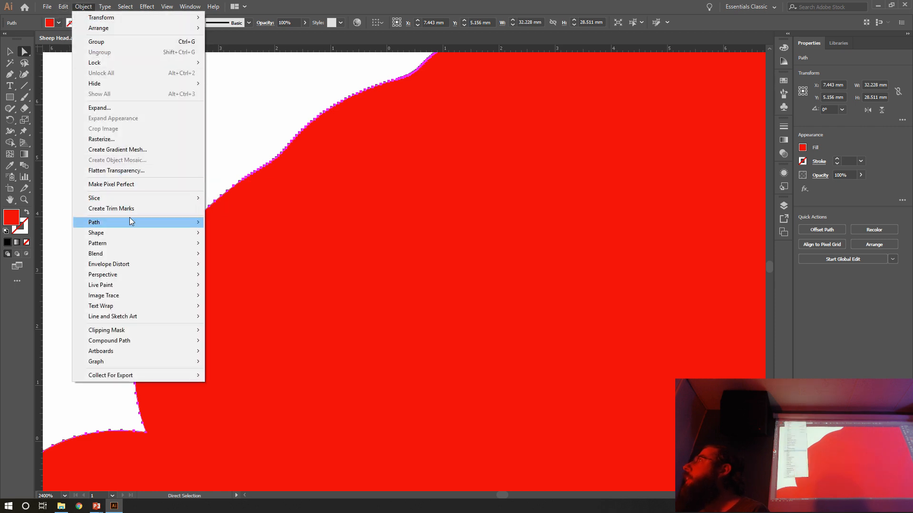
{"action": "mouse_move", "coordinate": [131, 222]}
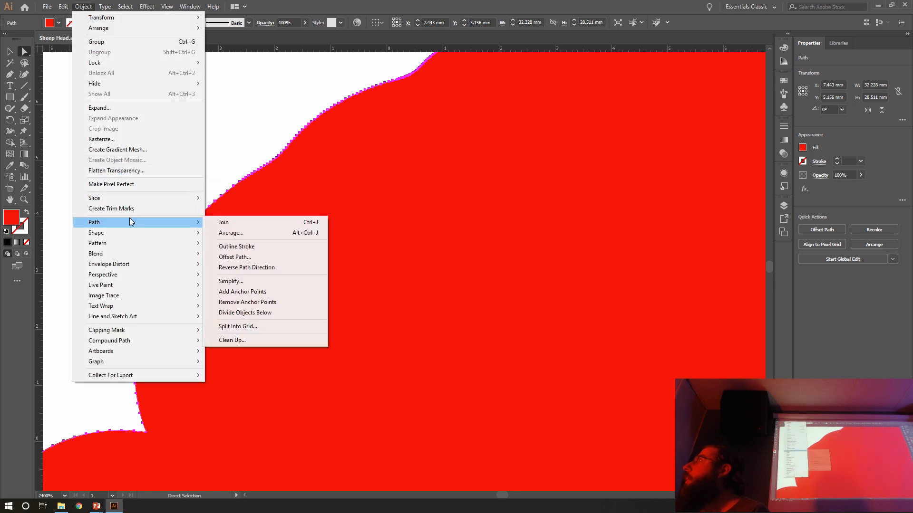
{"action": "left_click", "coordinate": [257, 284]}
{"action": "left_click", "coordinate": [404, 277]}
{"action": "left_click", "coordinate": [393, 305]}
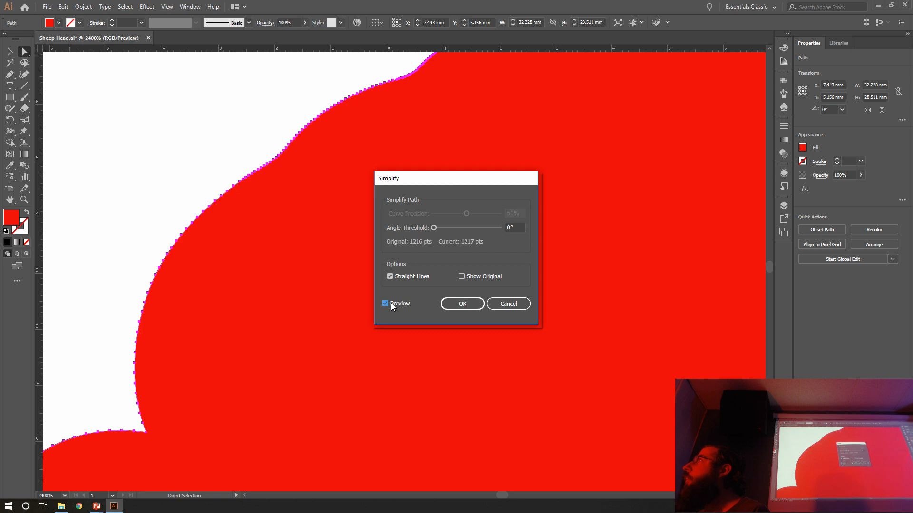
{"action": "left_click", "coordinate": [457, 303]}
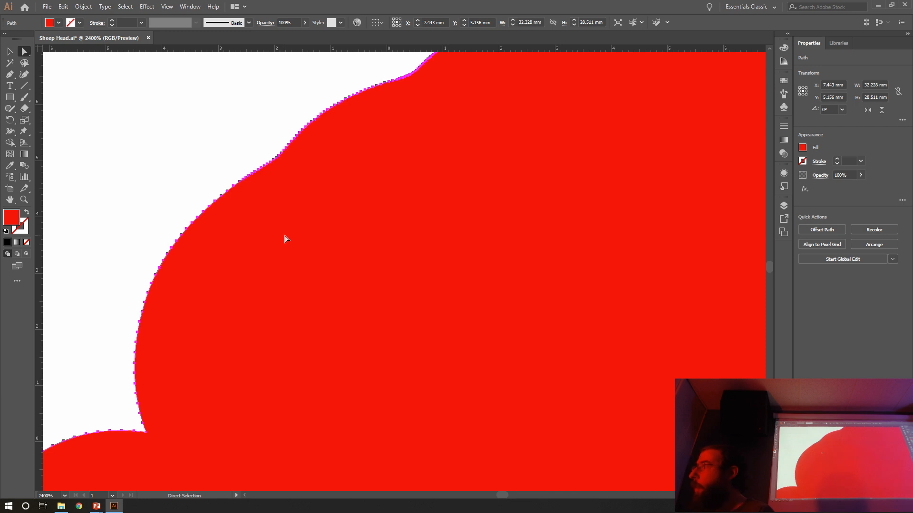
Export the outline to the Images folder as Sheep Head.dxf in the AutoCAD Interchange File format
{"action": "scroll", "coordinate": [285, 239], "scroll_direction": "down", "scroll_amount": 5, "text": "alt"}
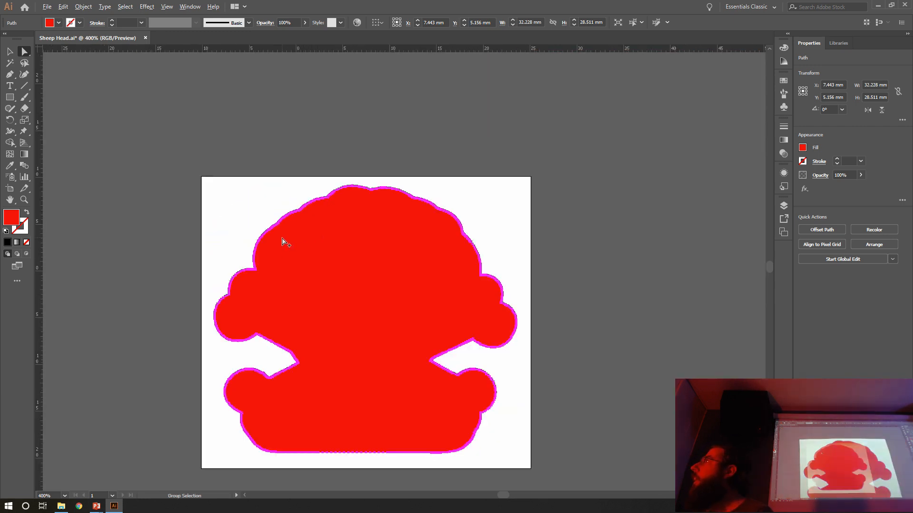
{"action": "left_click", "coordinate": [48, 7]}
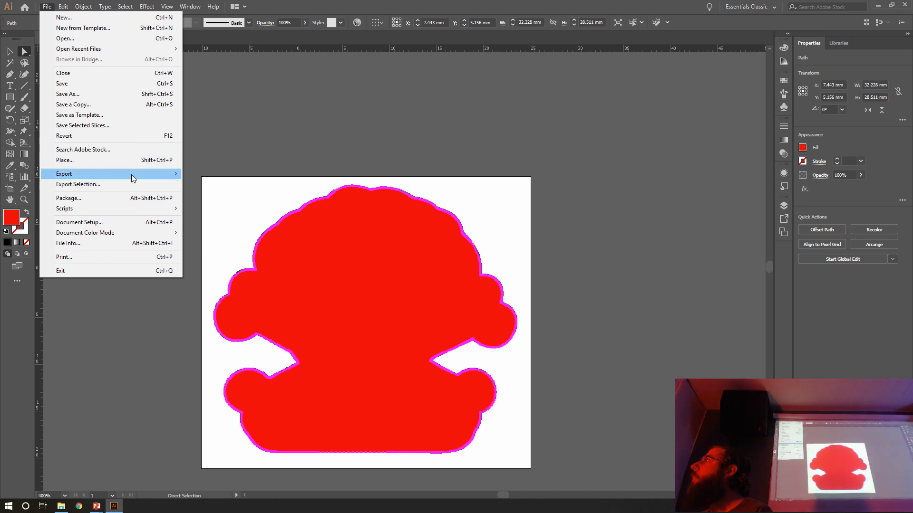
{"action": "mouse_move", "coordinate": [142, 176]}
{"action": "left_click", "coordinate": [229, 184]}
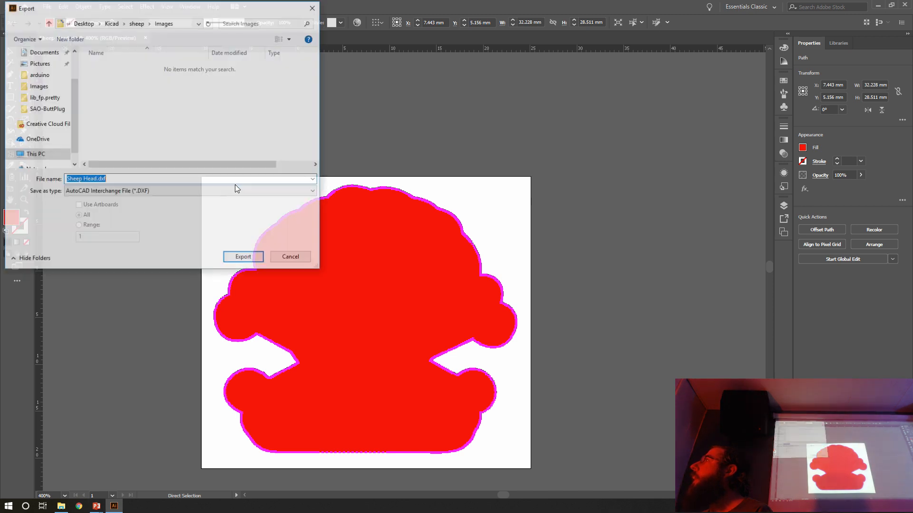
{"action": "left_click", "coordinate": [142, 195]}
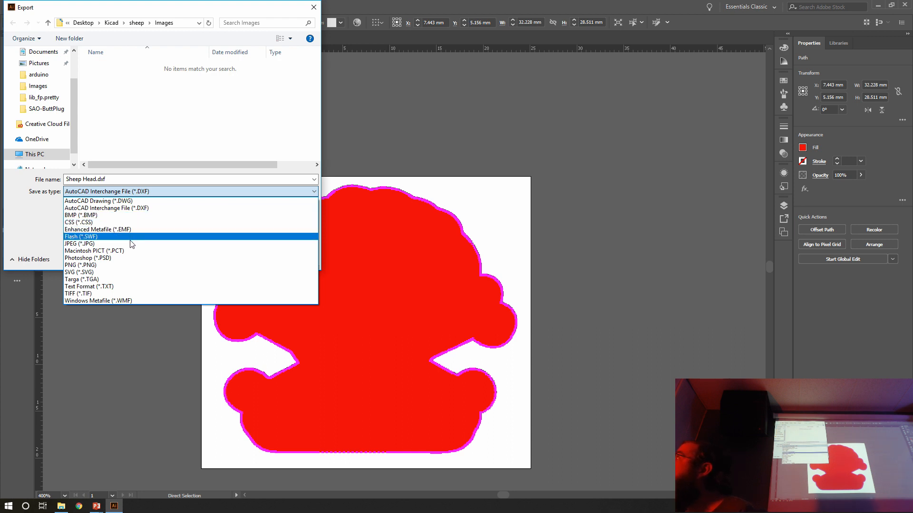
{"action": "left_click", "coordinate": [119, 209]}
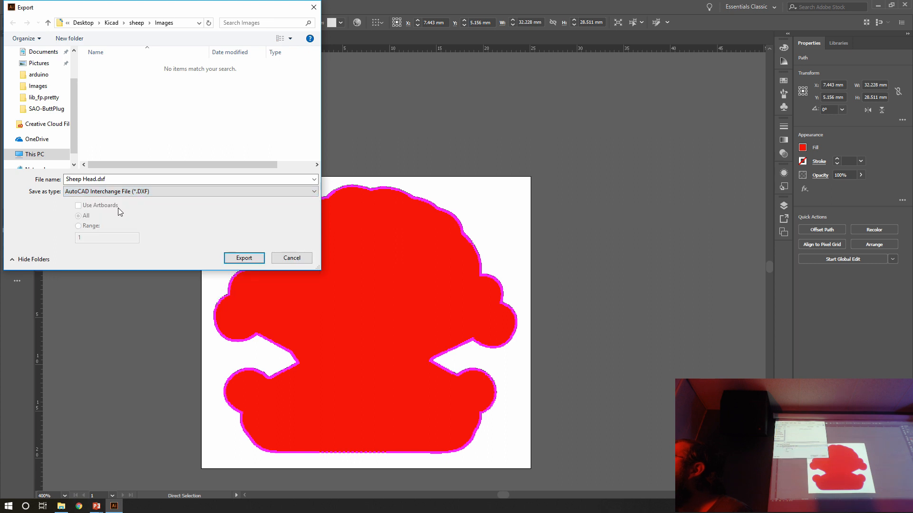
{"action": "left_click", "coordinate": [244, 257]}
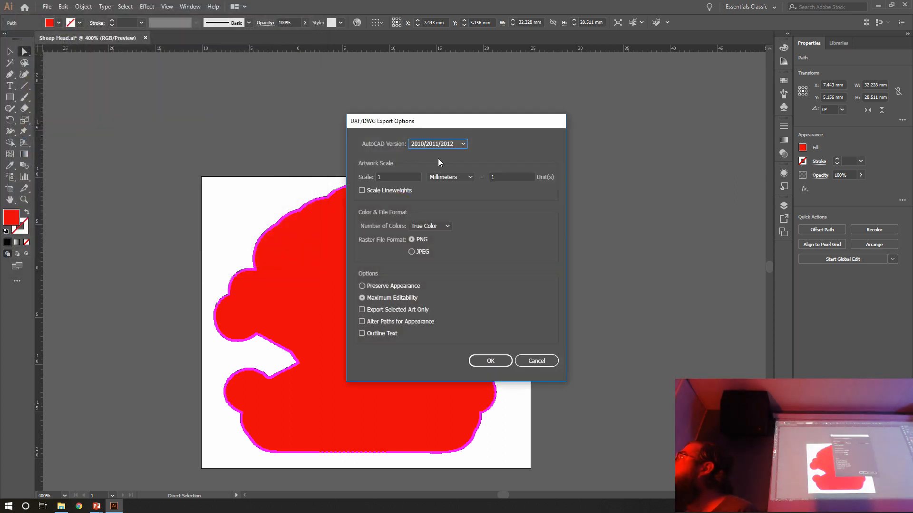
Finish the DXF export at a scale of 1 millimeter to 1 unit, limited to the selected art only
{"action": "left_click", "coordinate": [405, 177]}
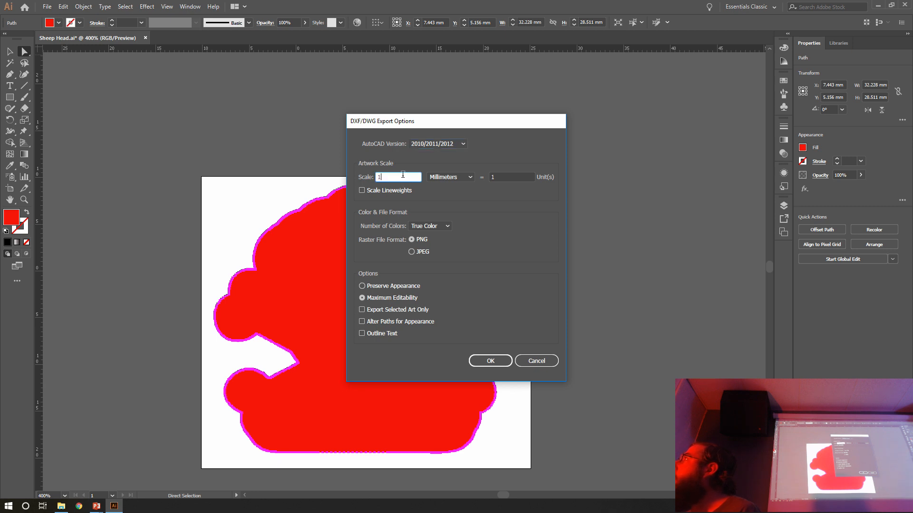
{"action": "left_click", "coordinate": [507, 177]}
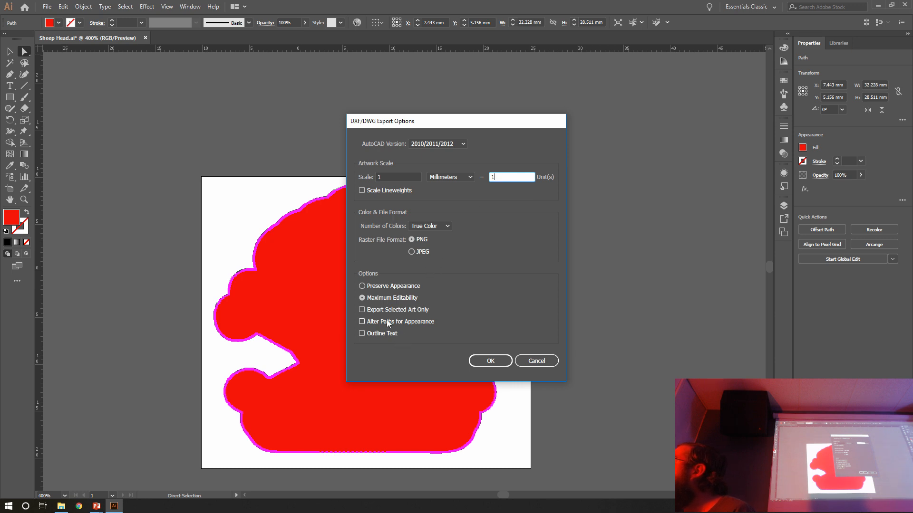
{"action": "left_click", "coordinate": [378, 310]}
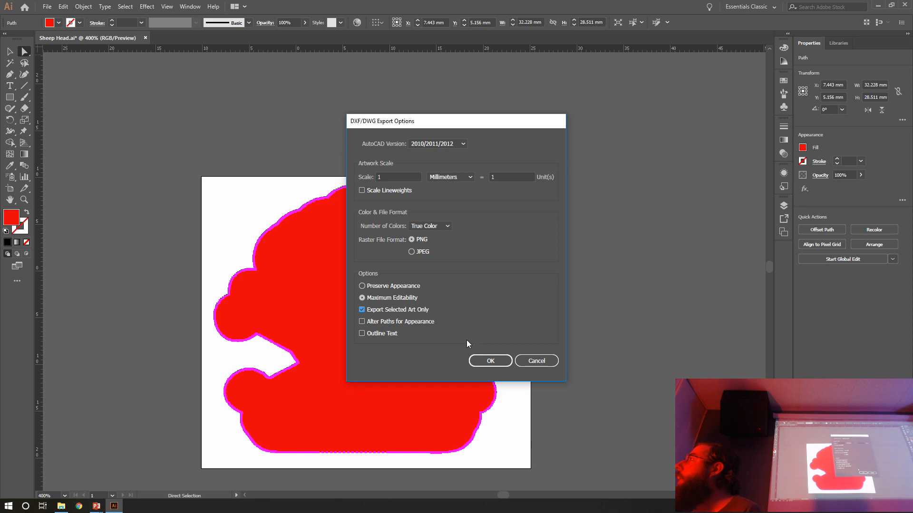
{"action": "left_click", "coordinate": [490, 362]}
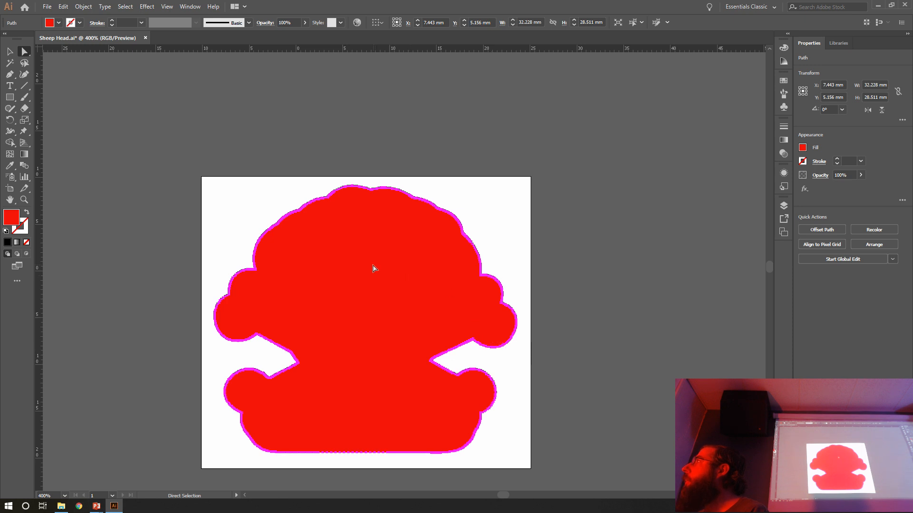
Check the Images folder for the exported DXF file without exporting again
{"action": "left_click", "coordinate": [45, 7]}
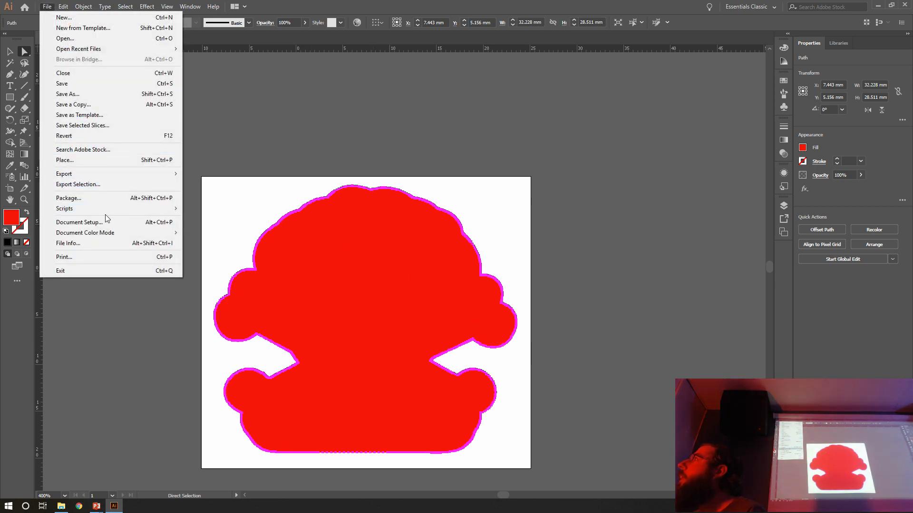
{"action": "mouse_move", "coordinate": [118, 174]}
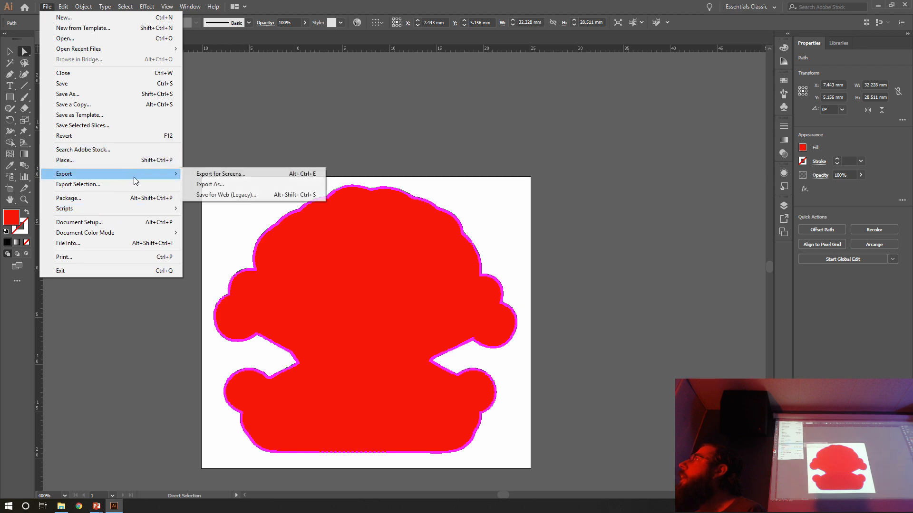
{"action": "left_click", "coordinate": [217, 185]}
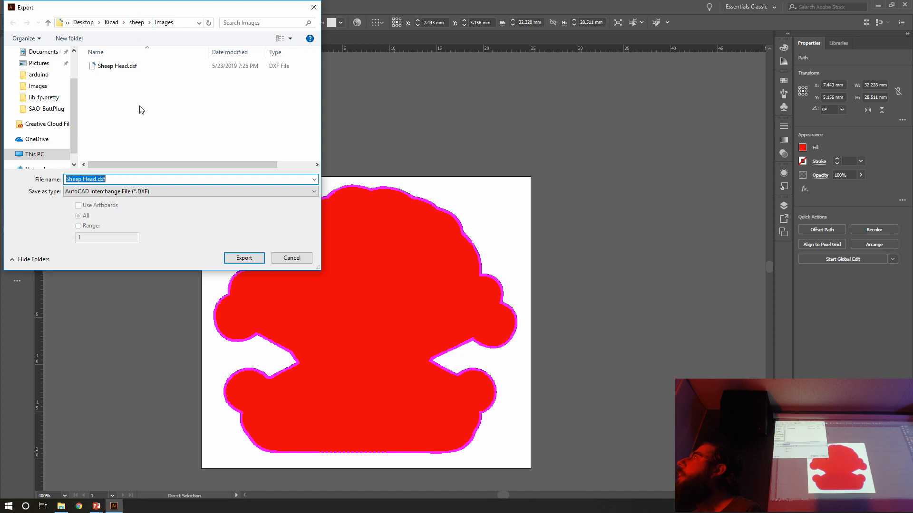
{"action": "left_click", "coordinate": [291, 258]}
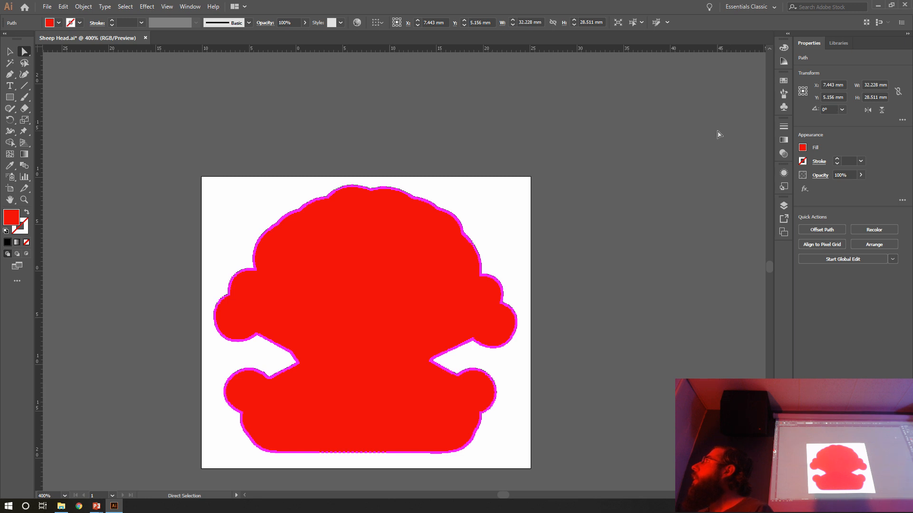
Reselect the whole red outline with the Selection tool and hide its Layer 6
{"action": "left_click", "coordinate": [718, 134]}
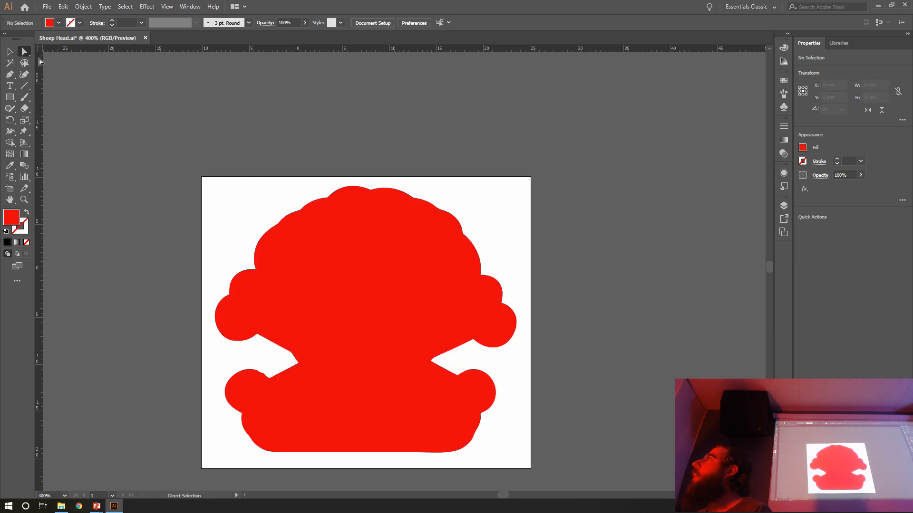
{"action": "left_click", "coordinate": [9, 52]}
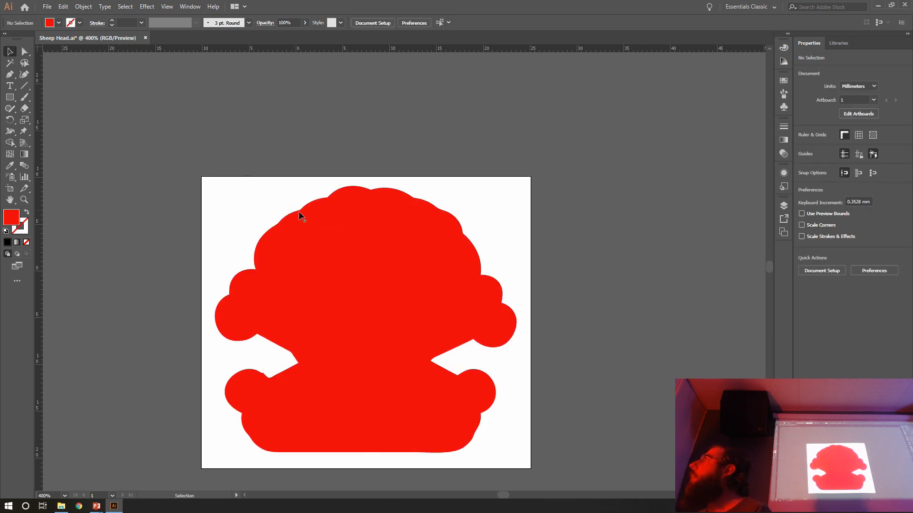
{"action": "left_click", "coordinate": [373, 258]}
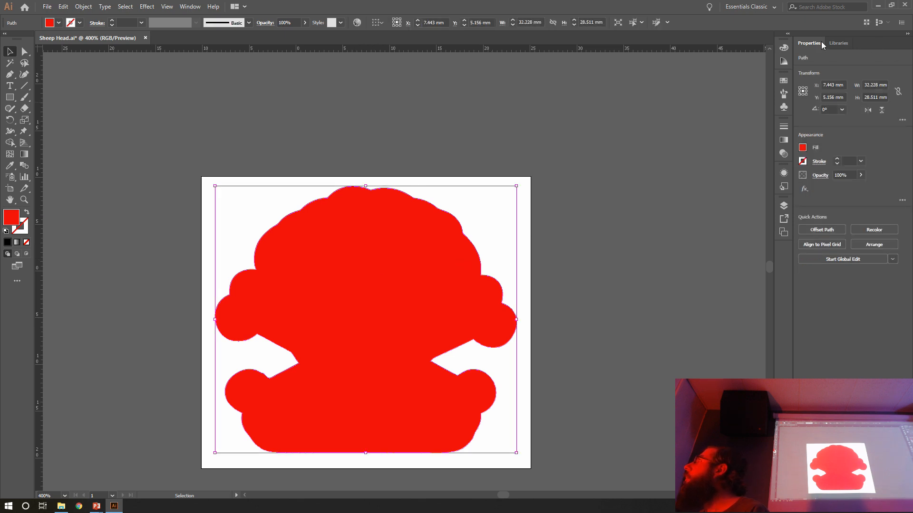
{"action": "left_click", "coordinate": [784, 206]}
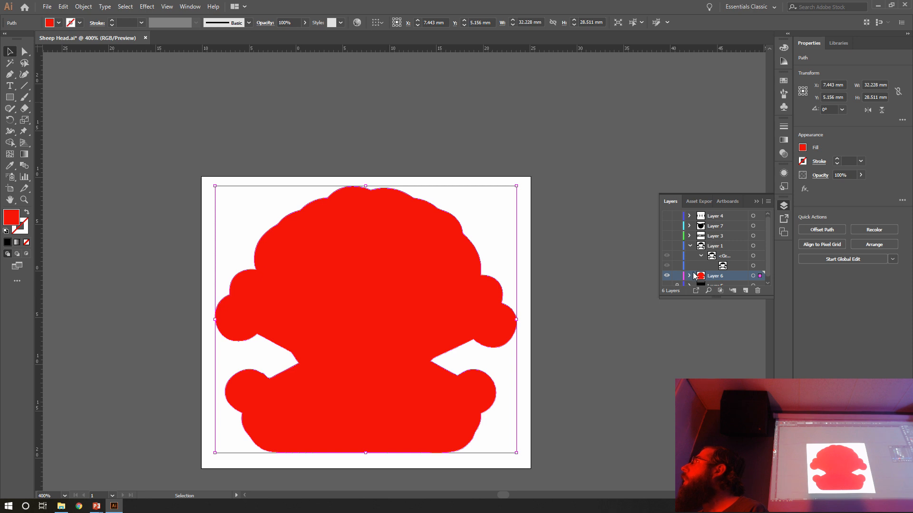
{"action": "left_click", "coordinate": [667, 276]}
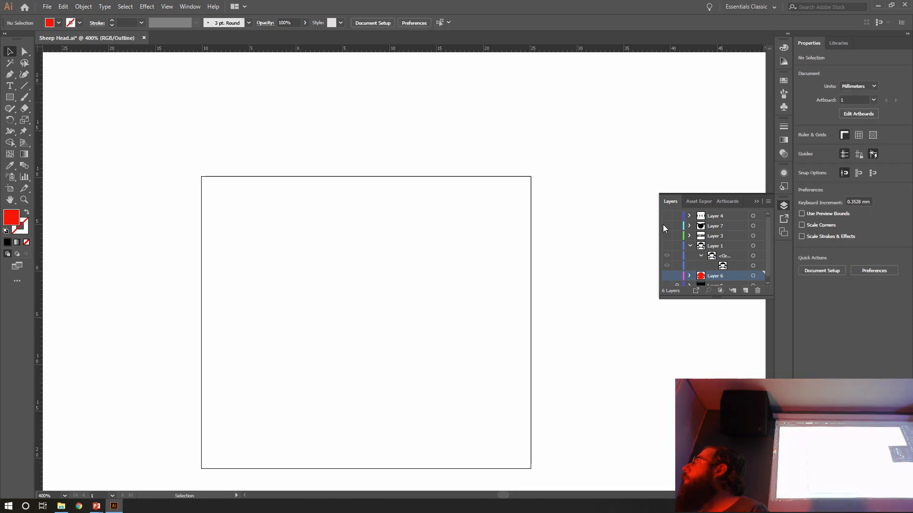
Show Layer 4, Layer 3 and Layer 1, and toggle Layer 7 on and off to check it
{"action": "left_click", "coordinate": [666, 217]}
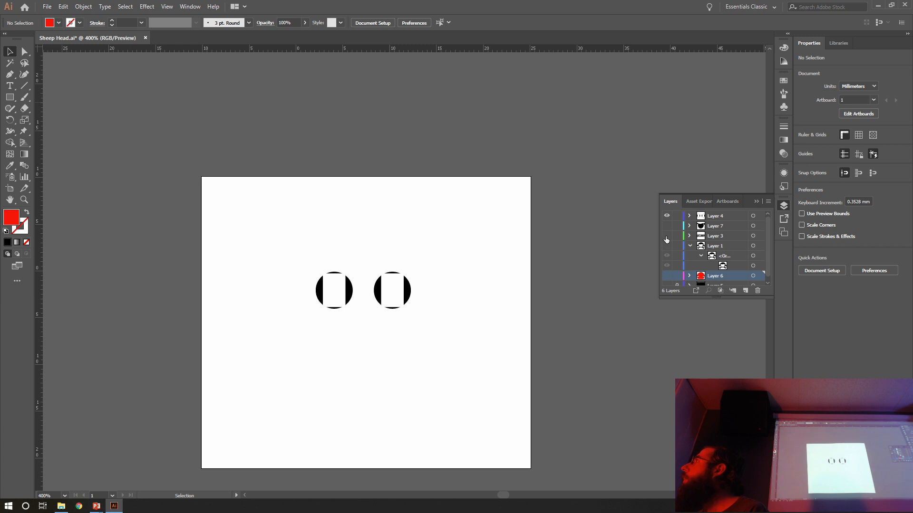
{"action": "left_click", "coordinate": [666, 235]}
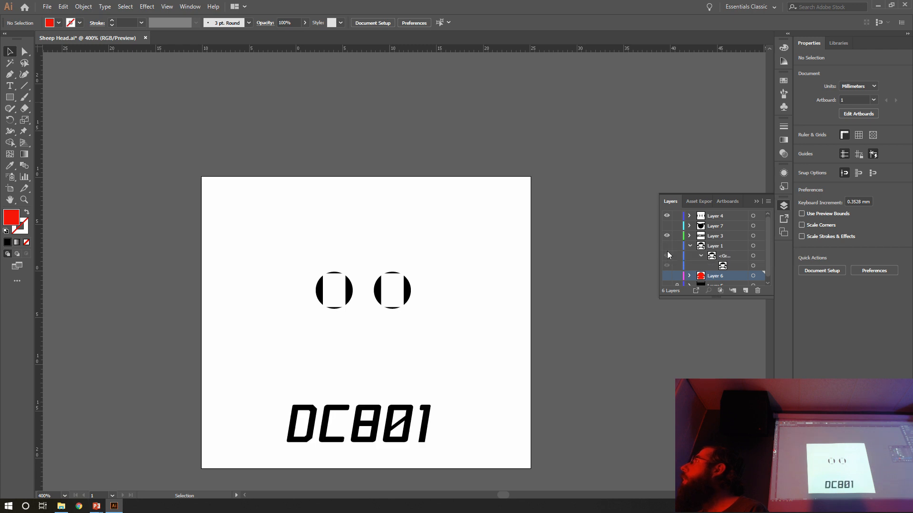
{"action": "scroll", "coordinate": [666, 250], "scroll_direction": "down", "scroll_amount": 1}
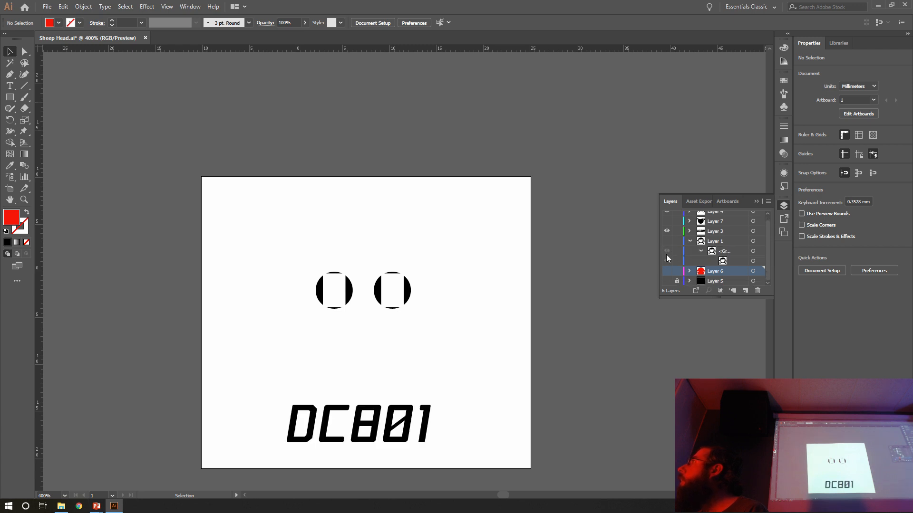
{"action": "scroll", "coordinate": [666, 255], "scroll_direction": "up", "scroll_amount": 1}
{"action": "left_click", "coordinate": [667, 226]}
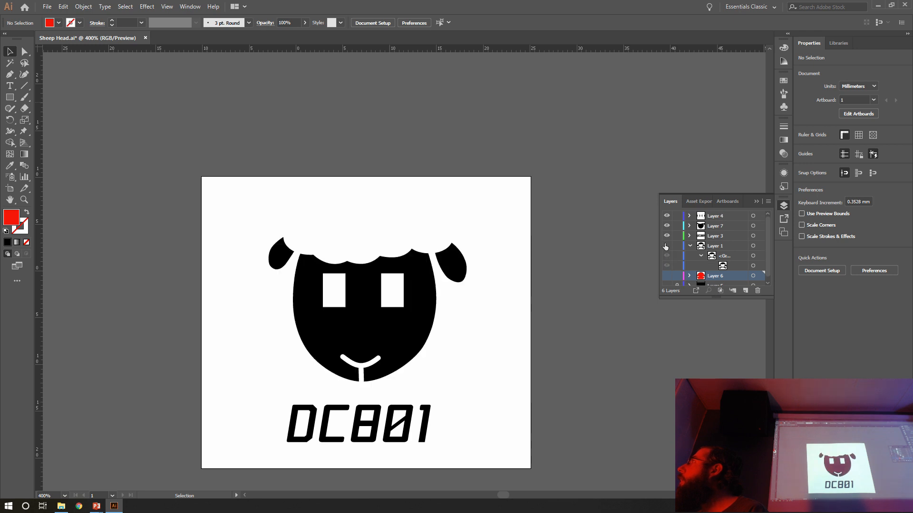
{"action": "left_click", "coordinate": [666, 246]}
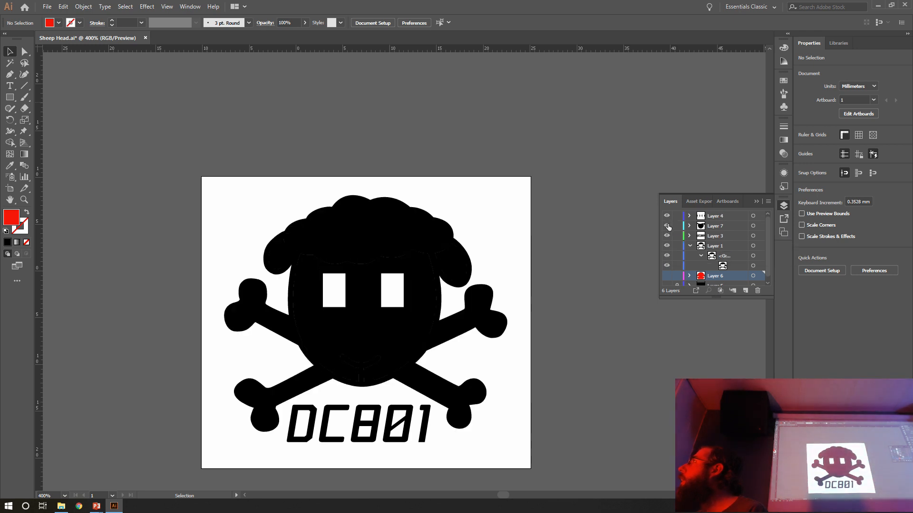
{"action": "left_click", "coordinate": [666, 226]}
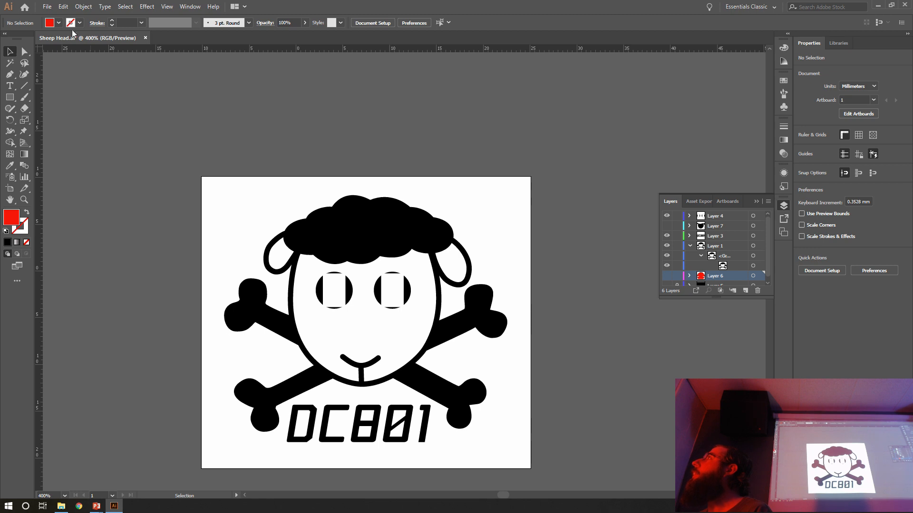
Start exporting the visible sheep head artwork to the Images folder in PNG format as Sheep Head.png
{"action": "left_click", "coordinate": [47, 7]}
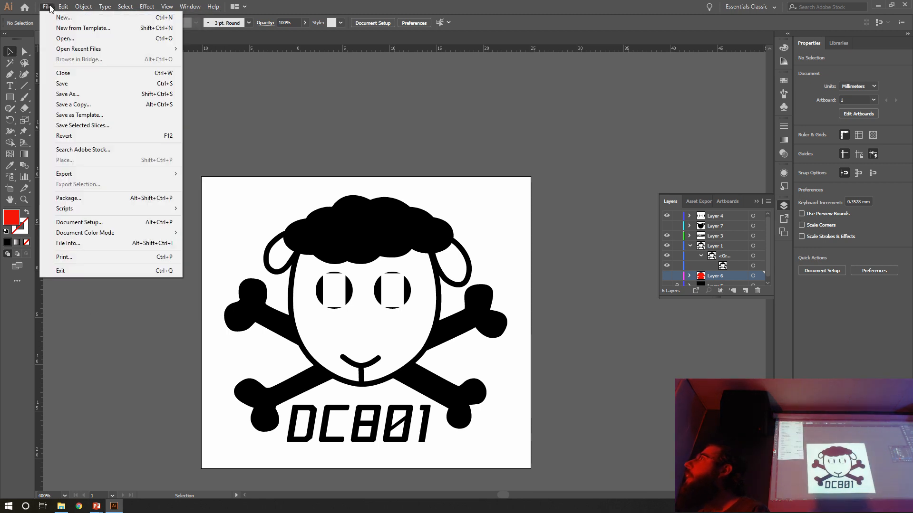
{"action": "mouse_move", "coordinate": [143, 175]}
{"action": "left_click", "coordinate": [210, 185]}
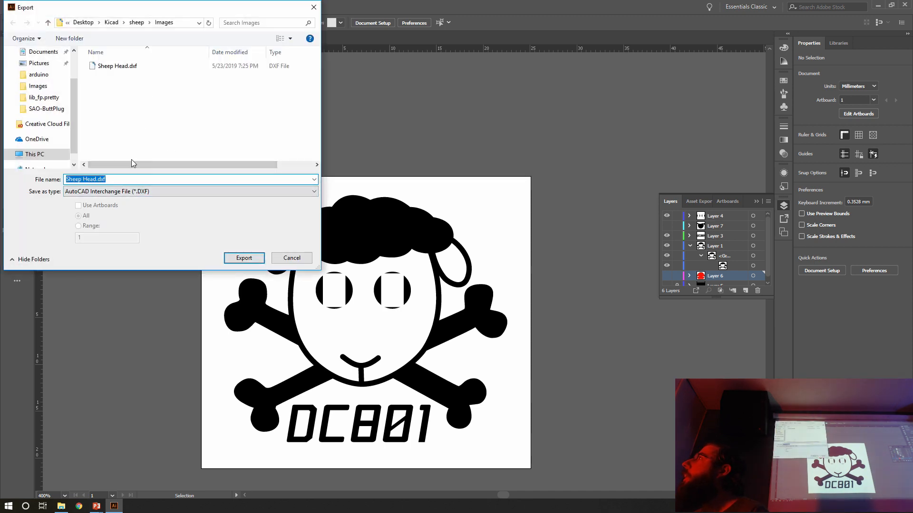
{"action": "left_click", "coordinate": [130, 191]}
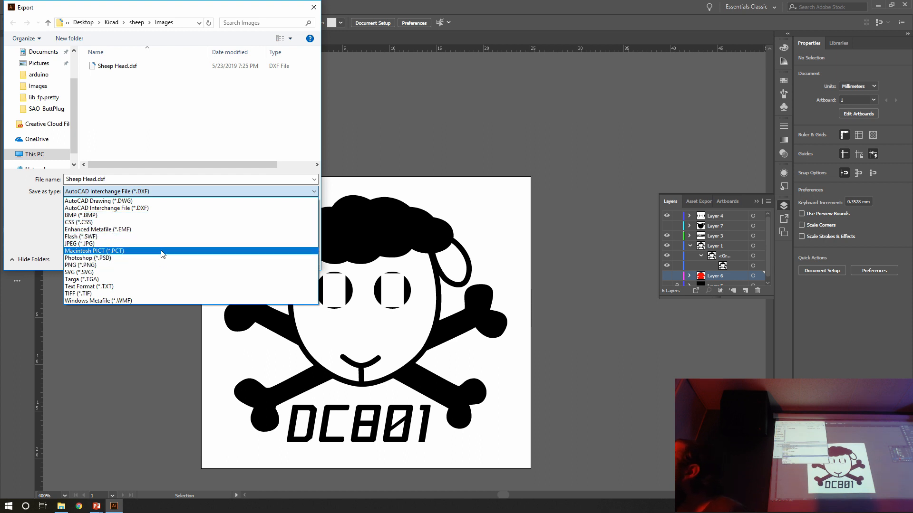
{"action": "left_click", "coordinate": [161, 265]}
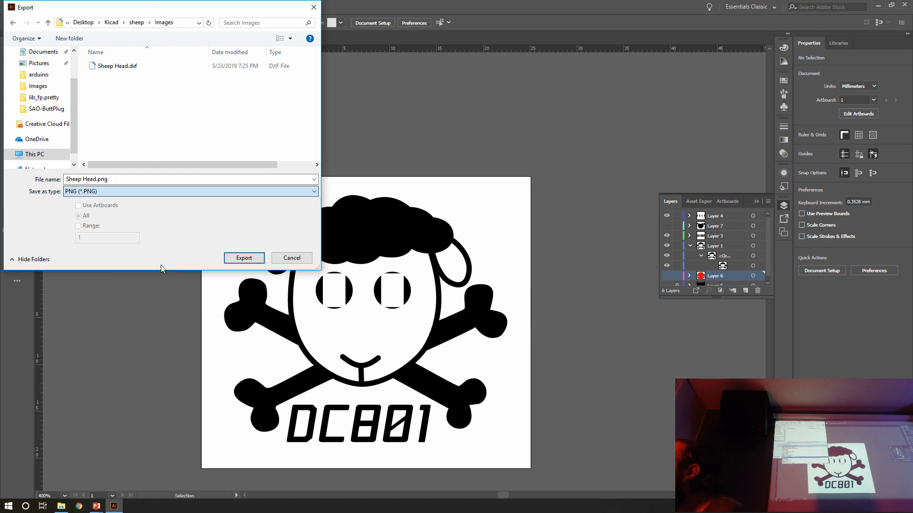
{"action": "left_click", "coordinate": [244, 258]}
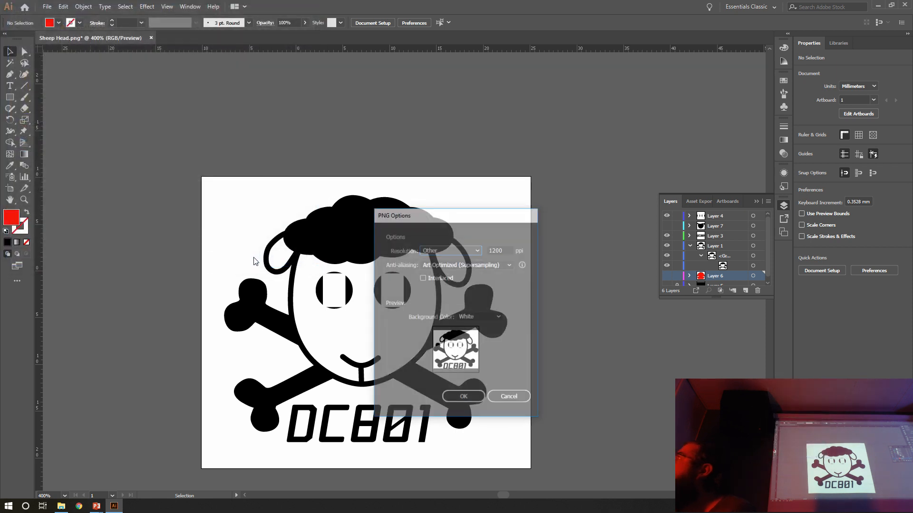
Finish the PNG export at 1200 ppi with a transparent background
{"action": "left_click", "coordinate": [478, 248]}
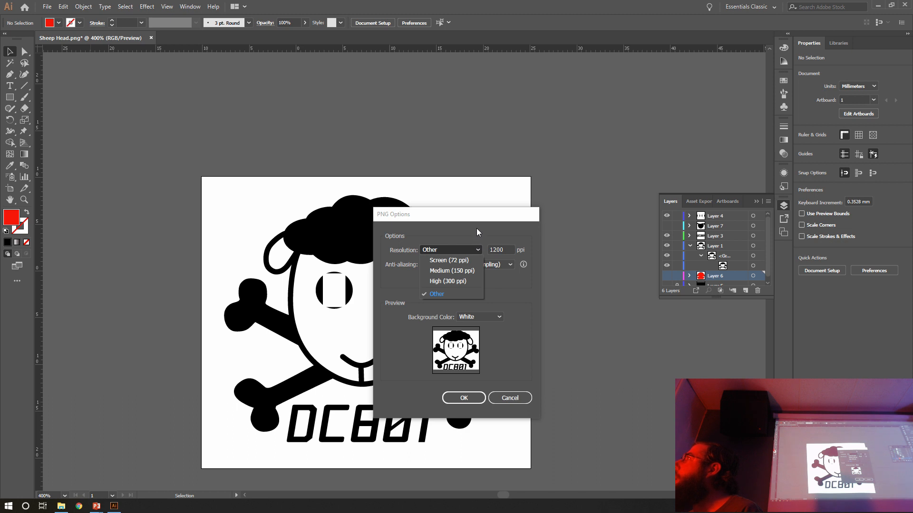
{"action": "left_click", "coordinate": [477, 228]}
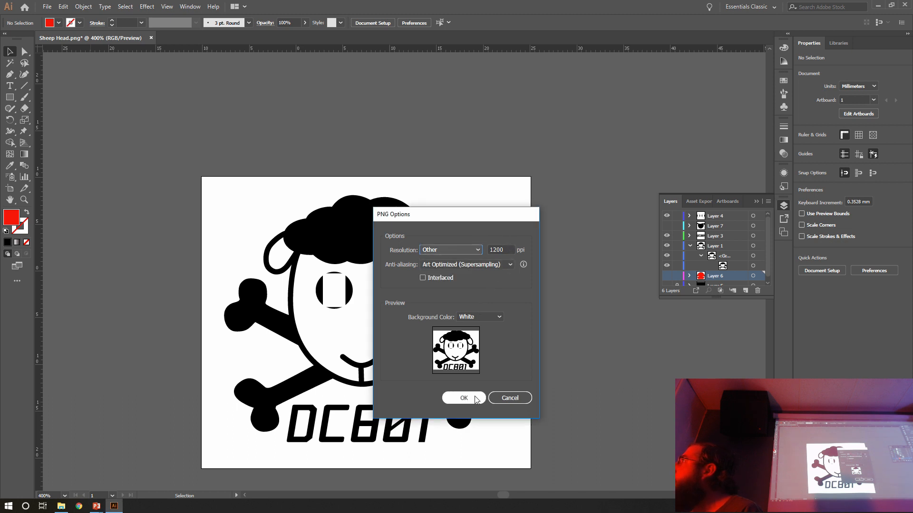
{"action": "left_click", "coordinate": [482, 316]}
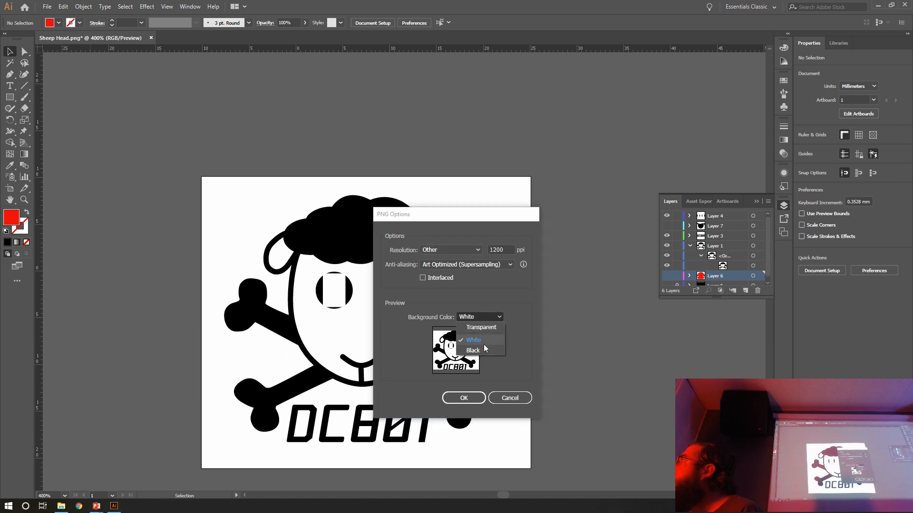
{"action": "left_click", "coordinate": [477, 328]}
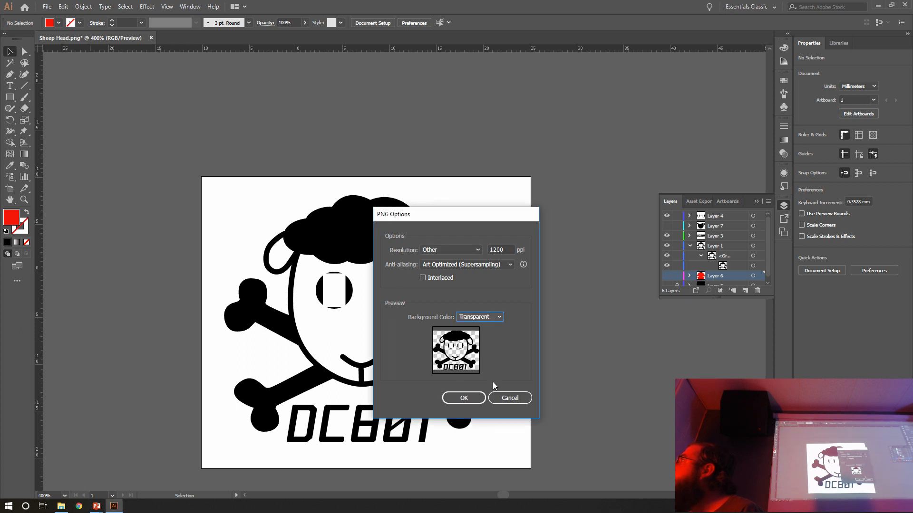
{"action": "left_click", "coordinate": [464, 398]}
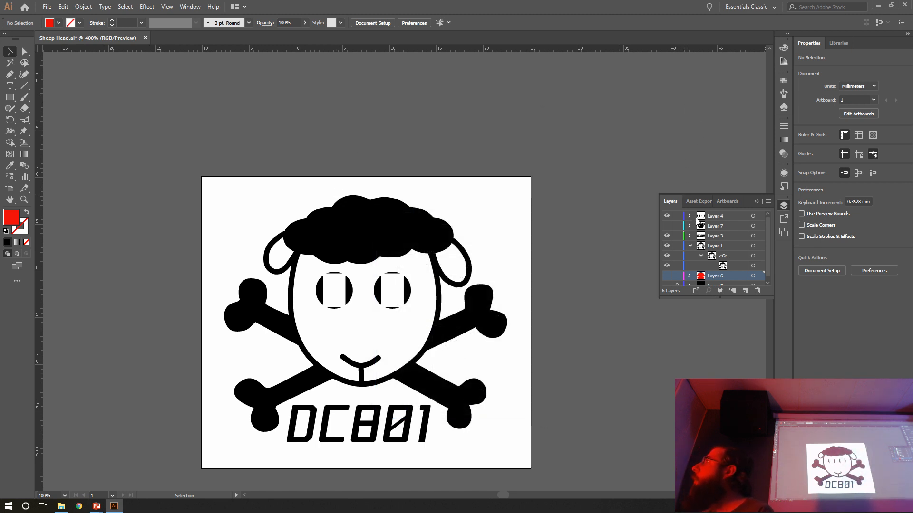
Hide Layer 3 and Layer 1 and show Layer 7 together with the eye rectangles of Layer 4
{"action": "left_click", "coordinate": [667, 236]}
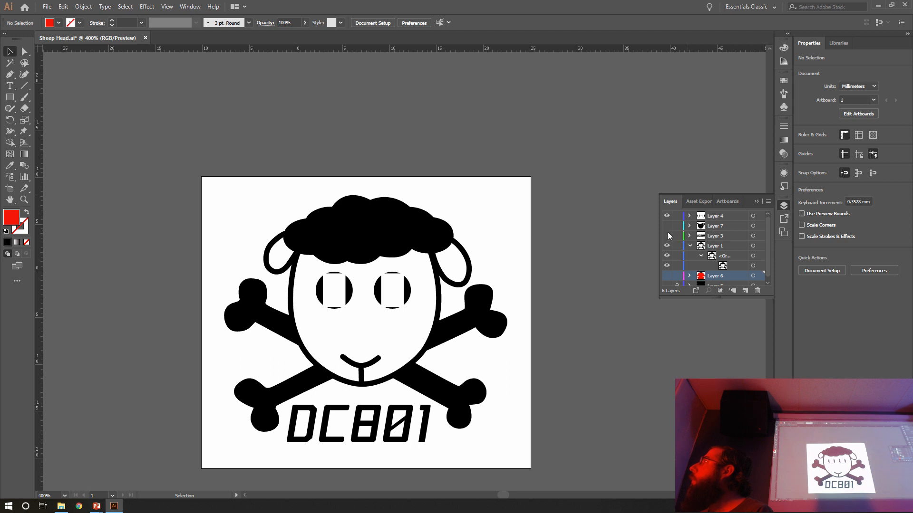
{"action": "left_click", "coordinate": [667, 226]}
{"action": "left_click", "coordinate": [667, 216]}
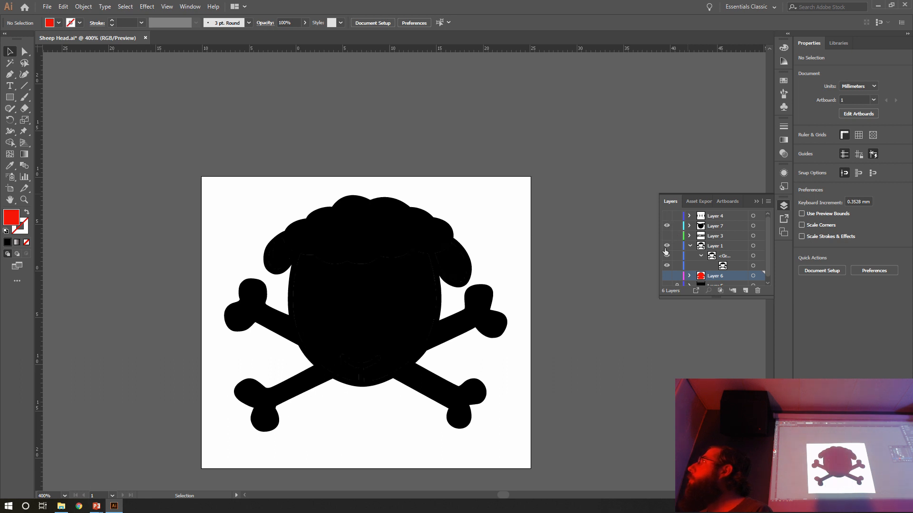
{"action": "left_click", "coordinate": [666, 245]}
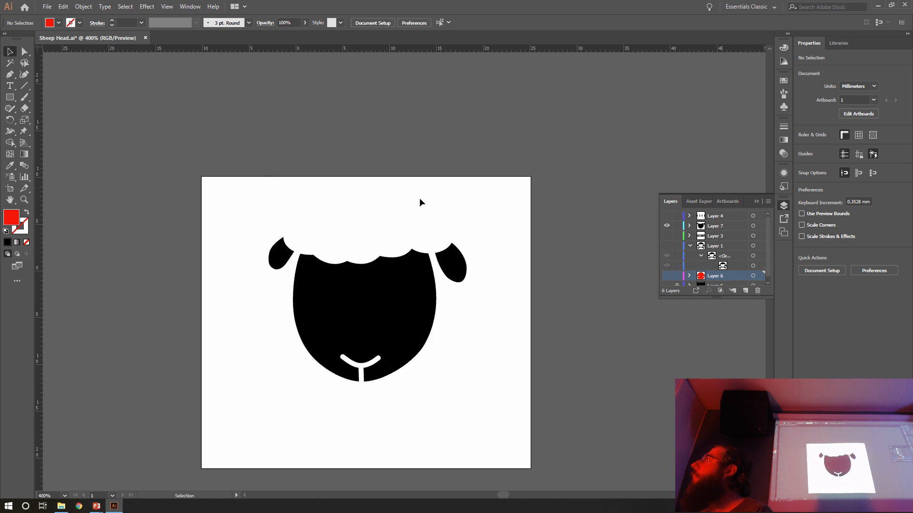
{"action": "left_click", "coordinate": [667, 217]}
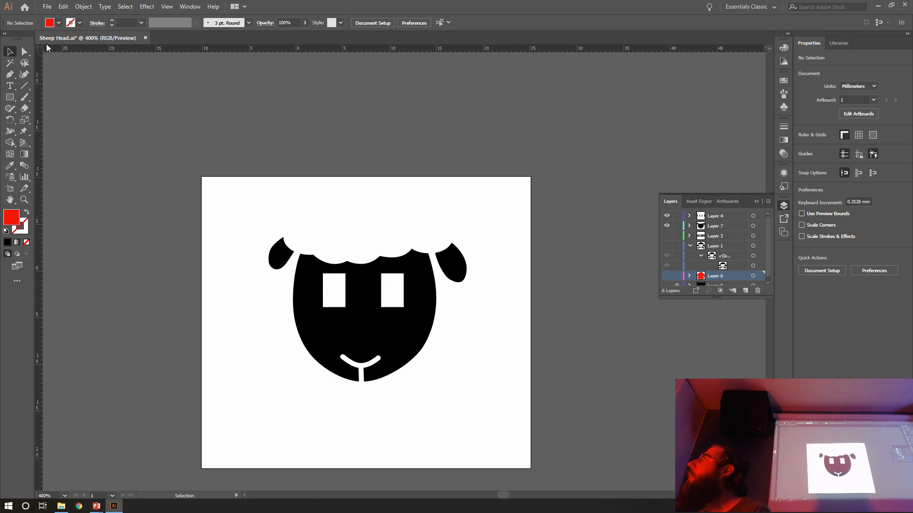
Export the visible face and ear artwork as the PNG file copper at 1200 ppi with a transparent background
{"action": "left_click", "coordinate": [47, 6]}
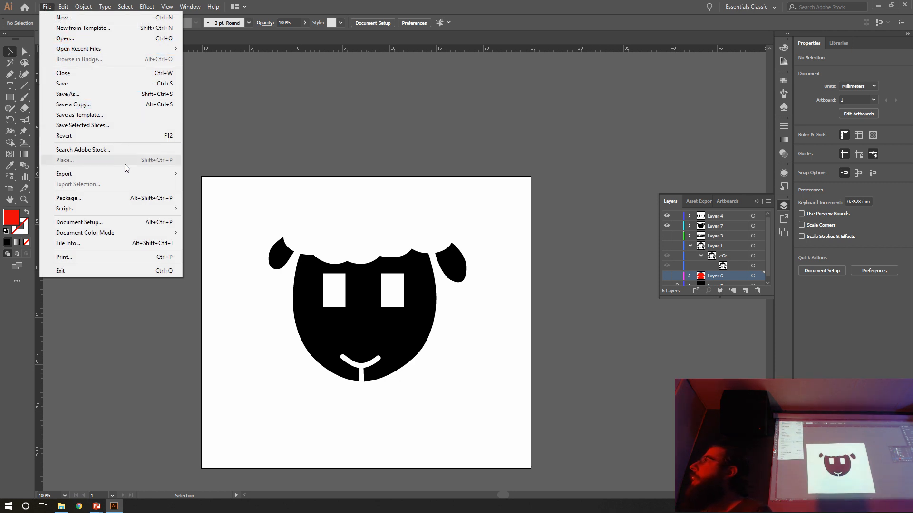
{"action": "mouse_move", "coordinate": [128, 174]}
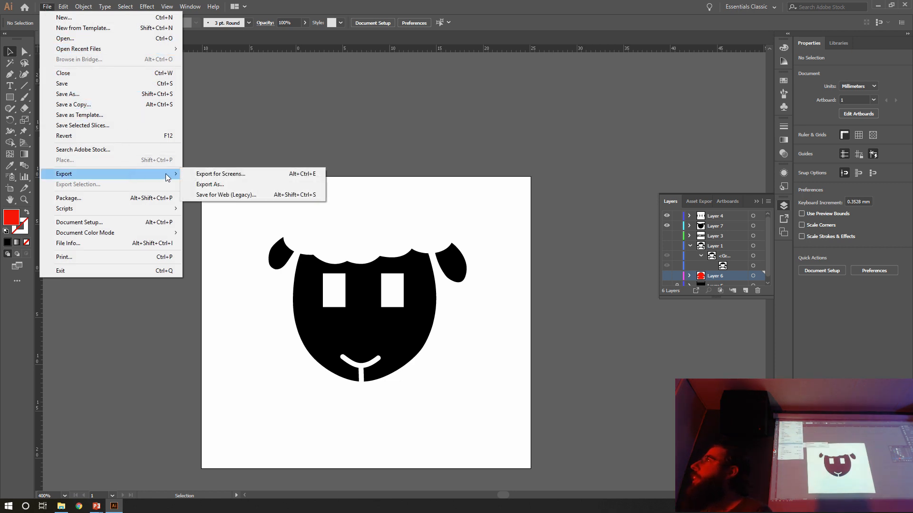
{"action": "left_click", "coordinate": [221, 185]}
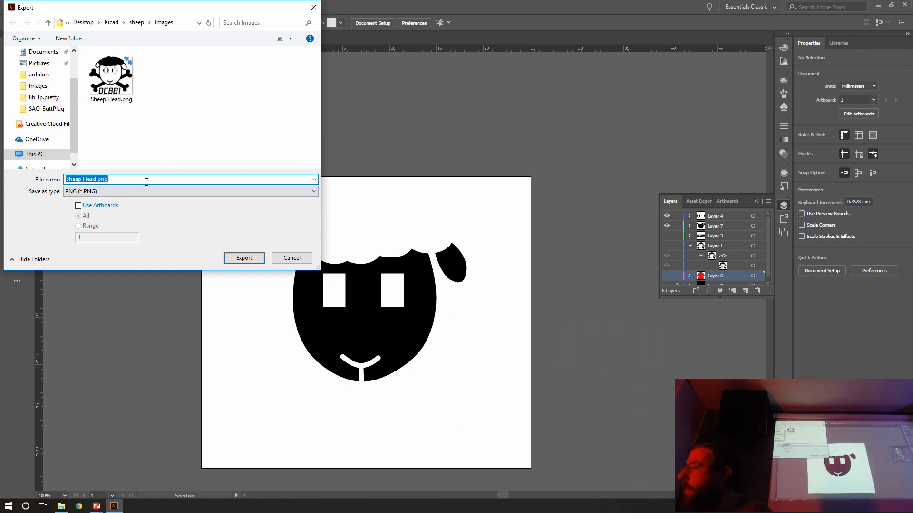
{"action": "type", "text": "copper"}
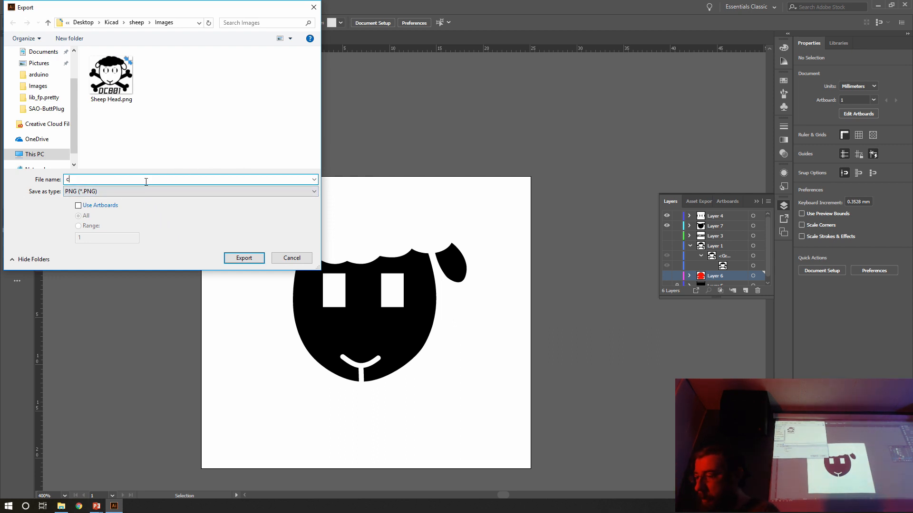
{"action": "left_click", "coordinate": [245, 260]}
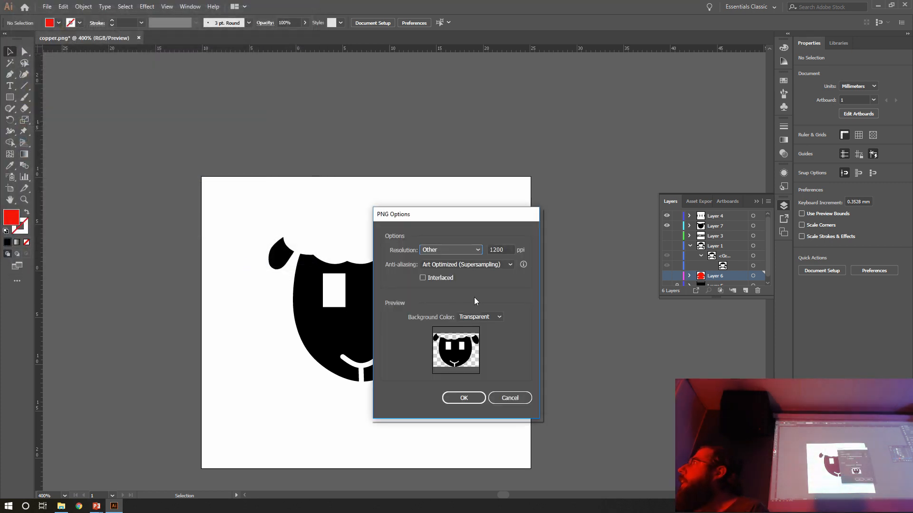
{"action": "left_click", "coordinate": [470, 398]}
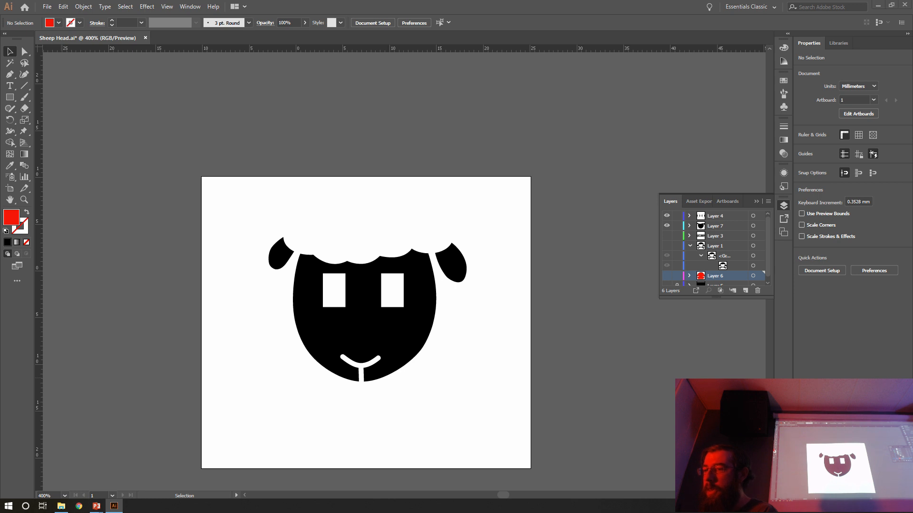
Switch to KiCad and create a project named sheep in the sheep folder without creating a new directory for it
{"action": "key", "text": "alt+Tab"}
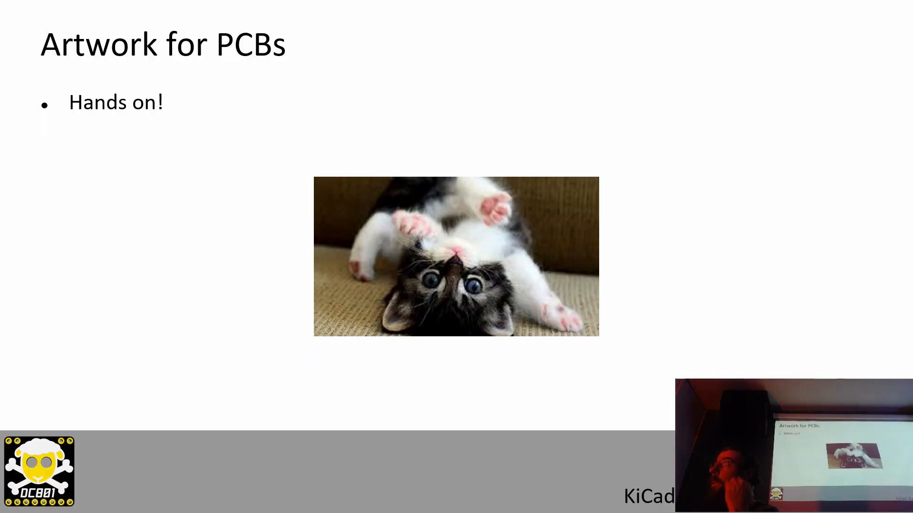
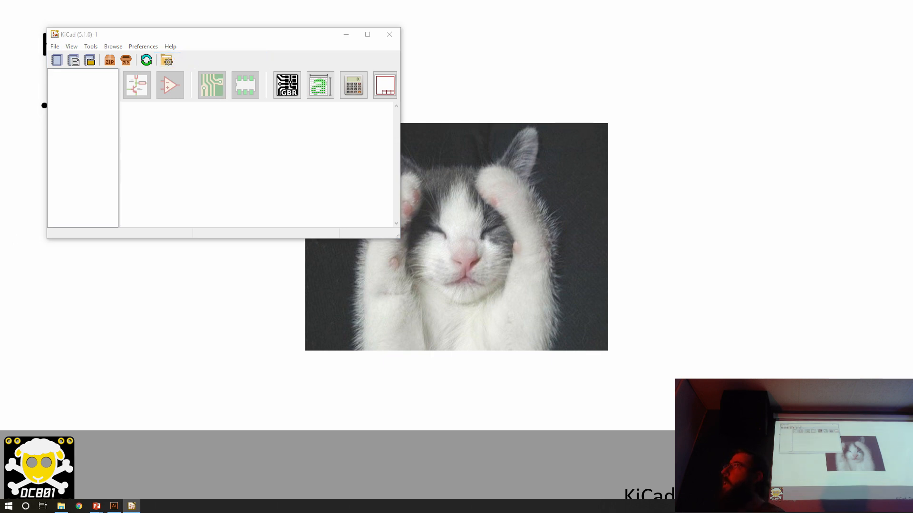
{"action": "left_click_drag", "start_coordinate": [45, 60], "coordinate": [343, 128]}
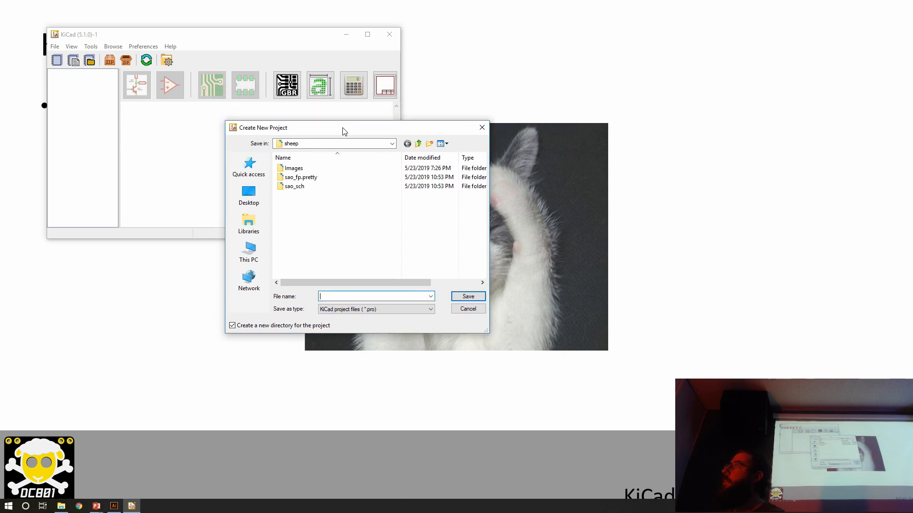
{"action": "left_click", "coordinate": [311, 181]}
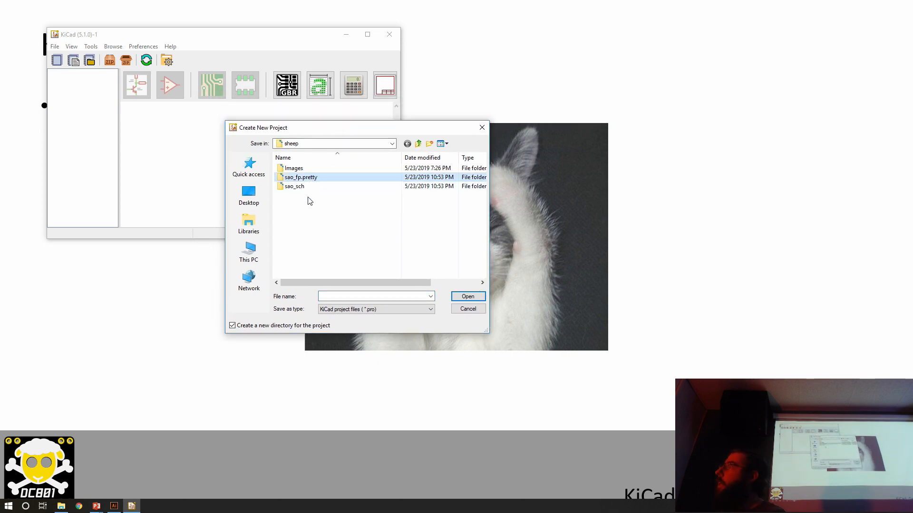
{"action": "left_click", "coordinate": [301, 169]}
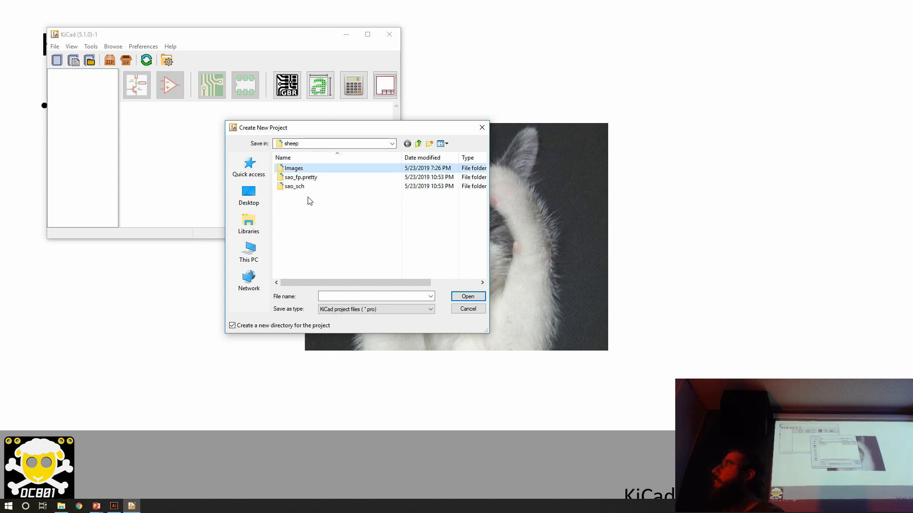
{"action": "left_click", "coordinate": [310, 220]}
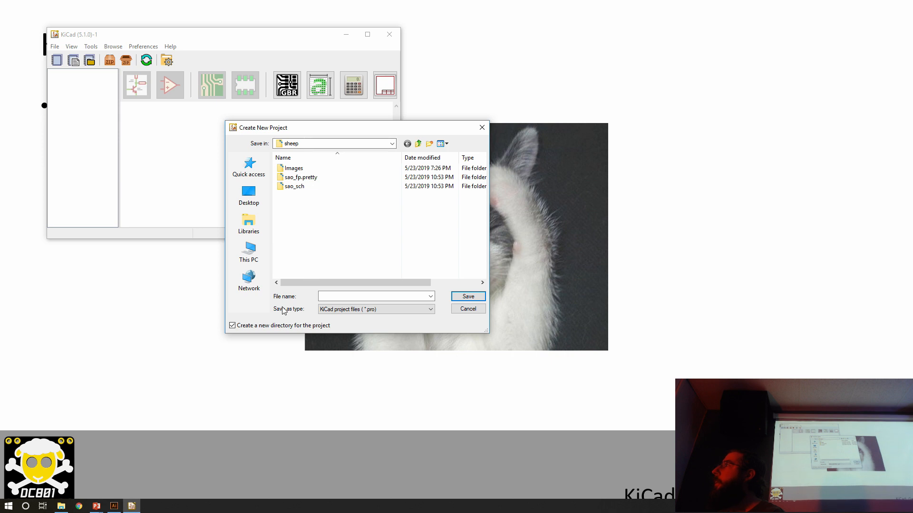
{"action": "left_click", "coordinate": [350, 296]}
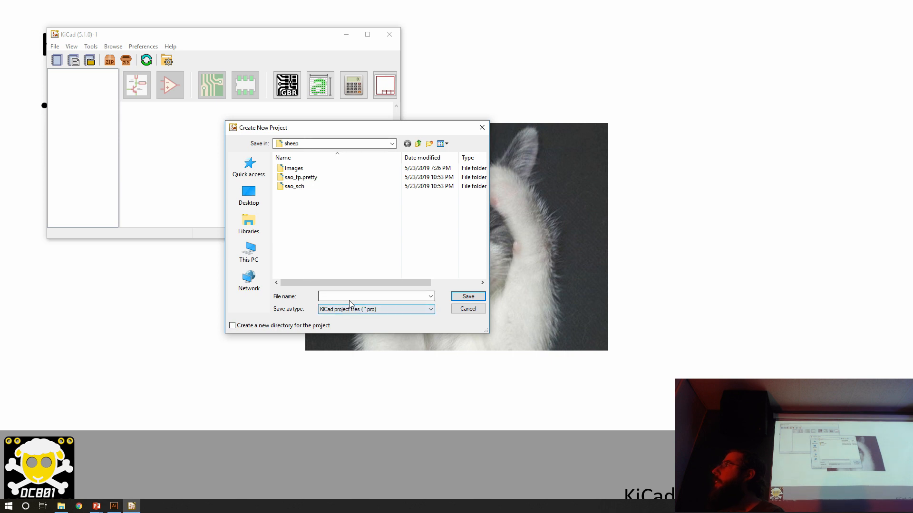
{"action": "type", "text": "sheep"}
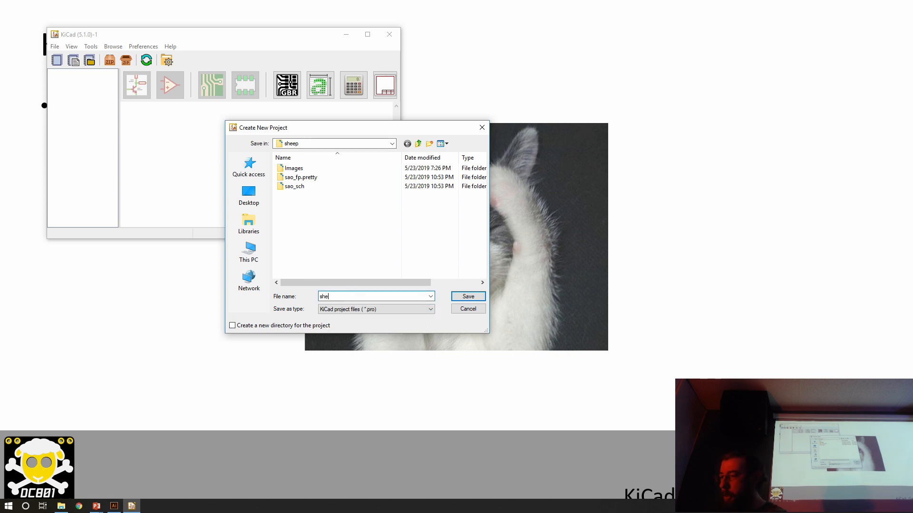
{"action": "left_click", "coordinate": [466, 297]}
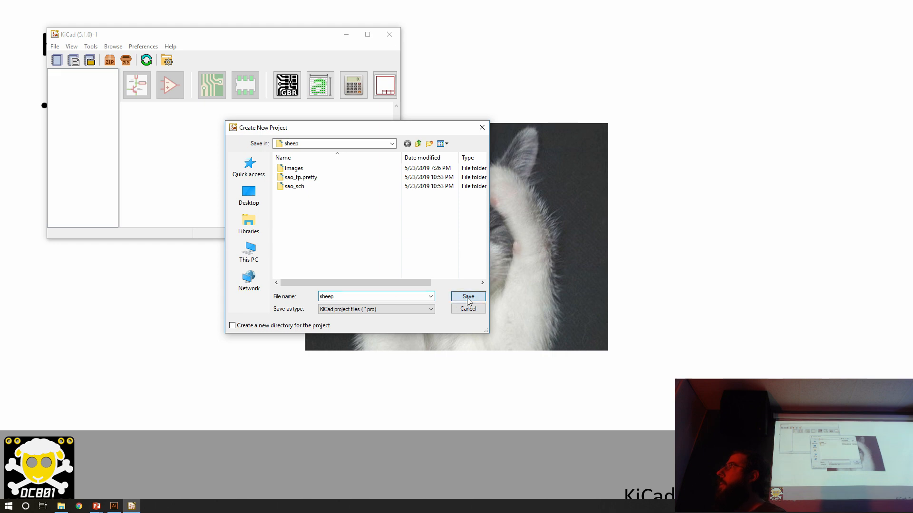
Open the project's schematic sheep.sch in the schematic editor
{"action": "left_click", "coordinate": [92, 126]}
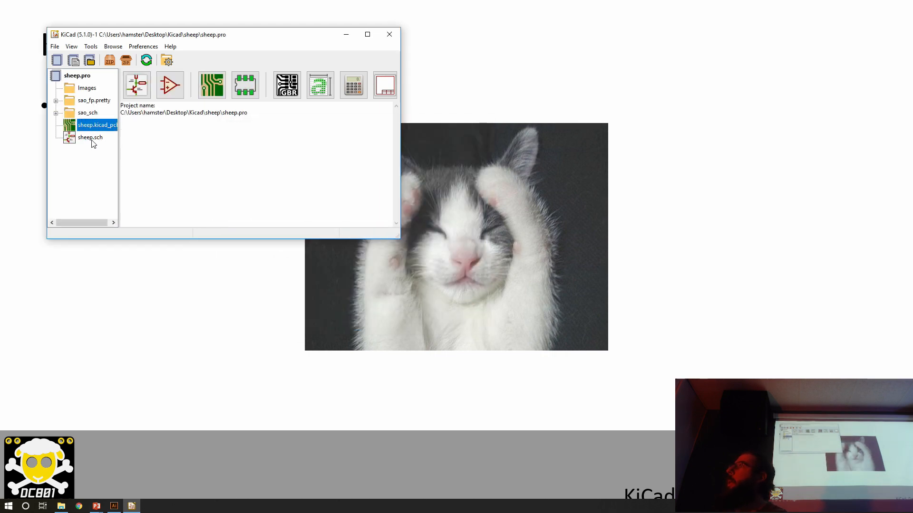
{"action": "left_click", "coordinate": [91, 139]}
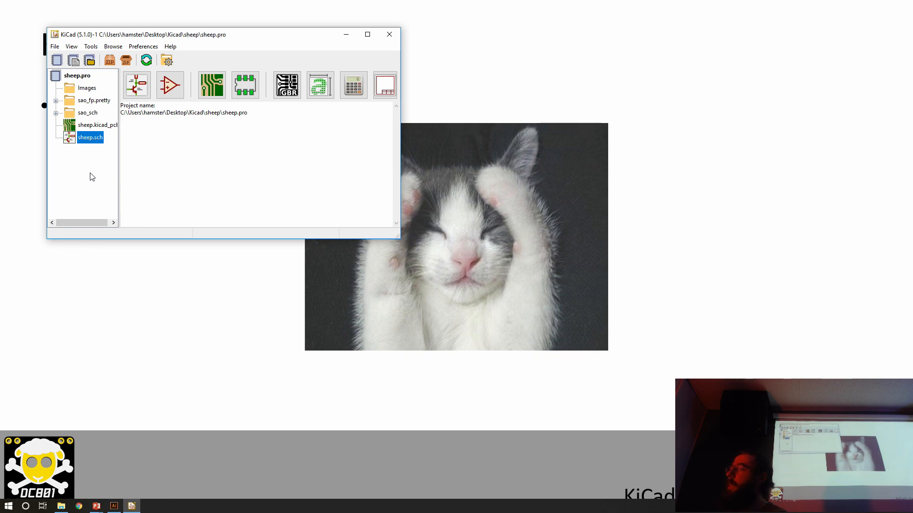
{"action": "double_click", "coordinate": [83, 139]}
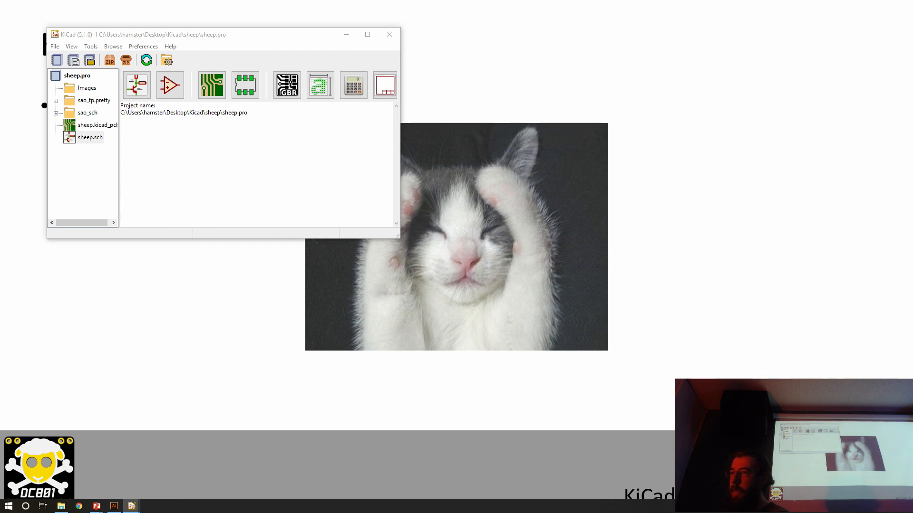
{"action": "left_click_drag", "start_coordinate": [0, 78], "coordinate": [395, 0]}
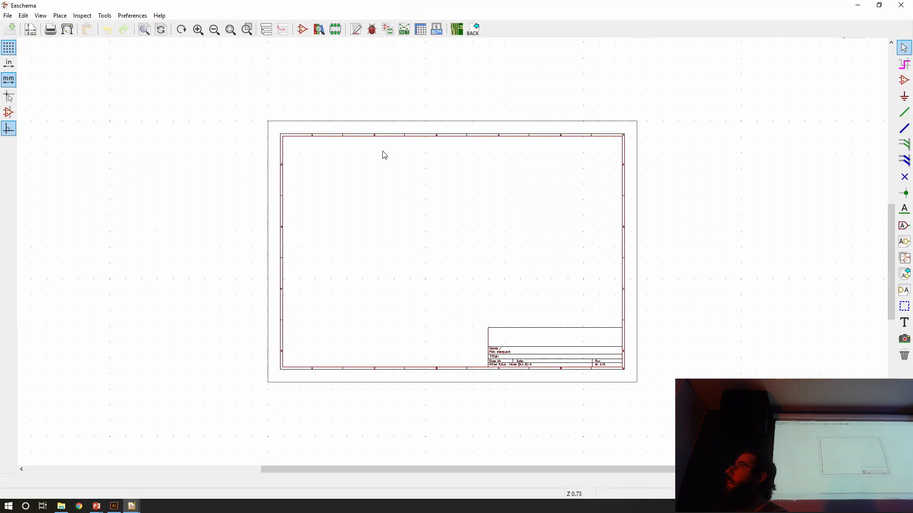
{"action": "scroll", "coordinate": [442, 252], "scroll_direction": "up", "scroll_amount": 2}
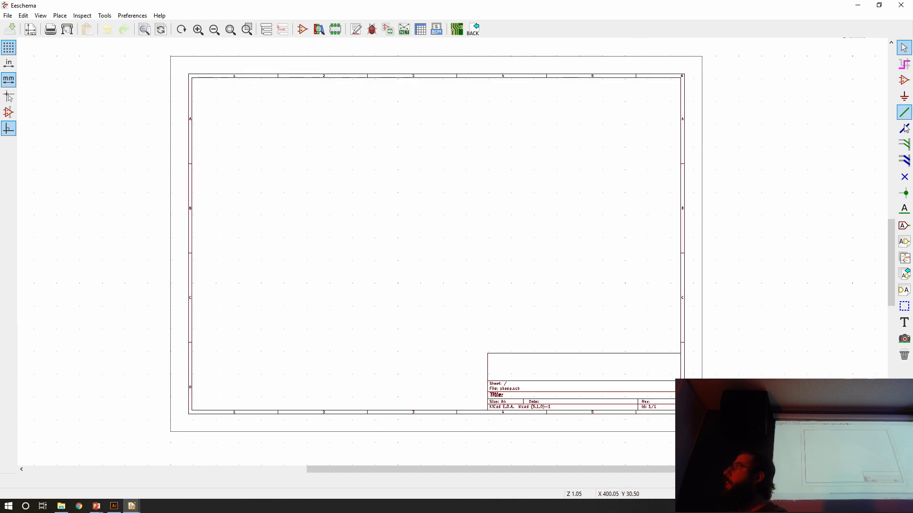
Add shitty_addon.lib from the sao_sch folder to the project-specific symbol libraries
{"action": "left_click", "coordinate": [125, 17]}
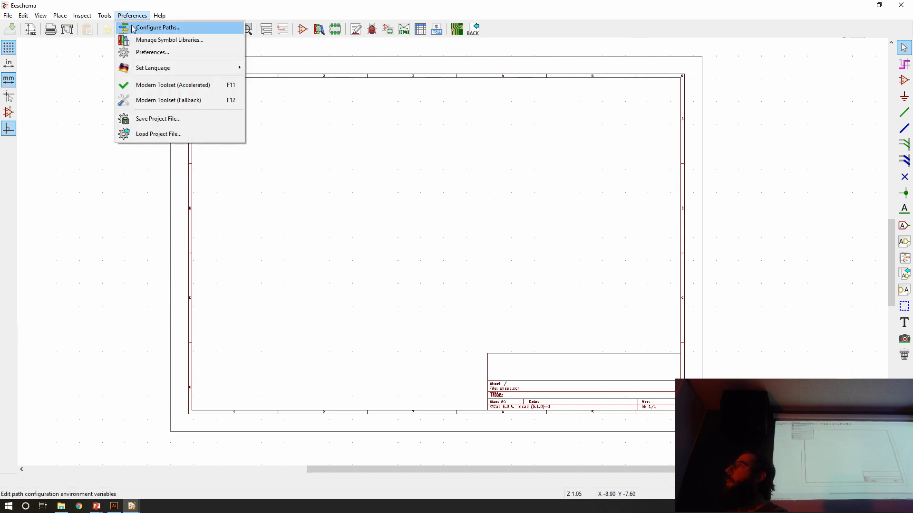
{"action": "left_click", "coordinate": [192, 42]}
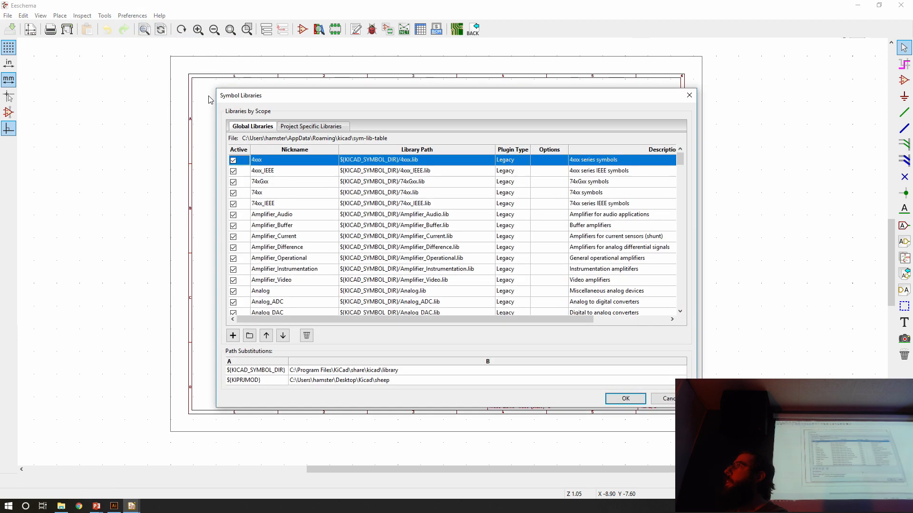
{"action": "left_click", "coordinate": [321, 127]}
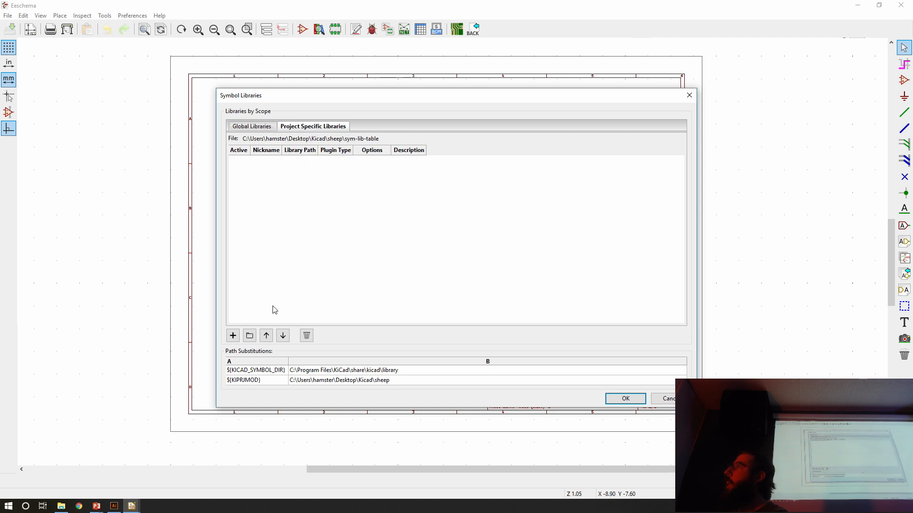
{"action": "left_click", "coordinate": [249, 335]}
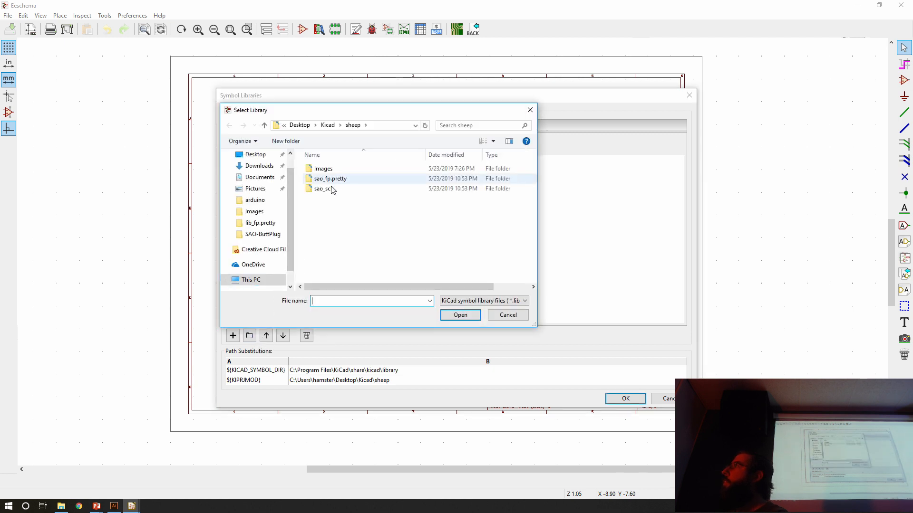
{"action": "left_click", "coordinate": [329, 193]}
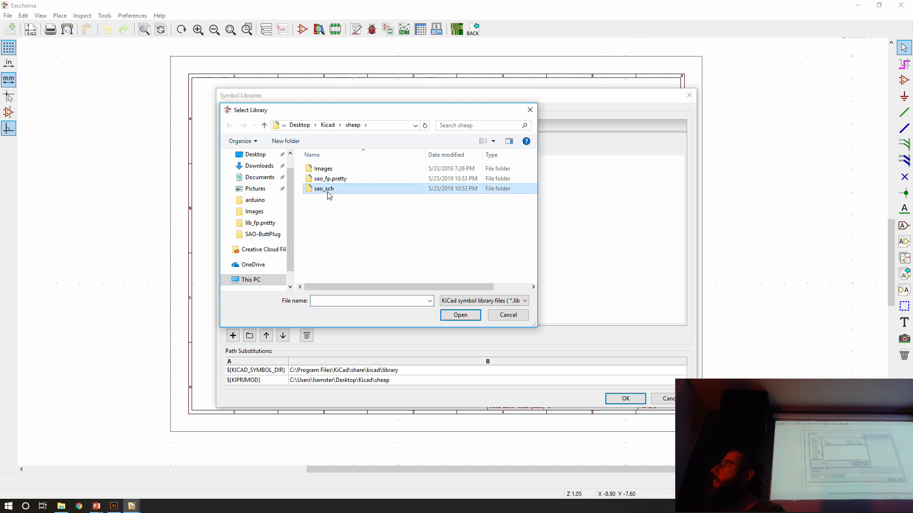
{"action": "double_click", "coordinate": [329, 190]}
{"action": "left_click", "coordinate": [328, 172]}
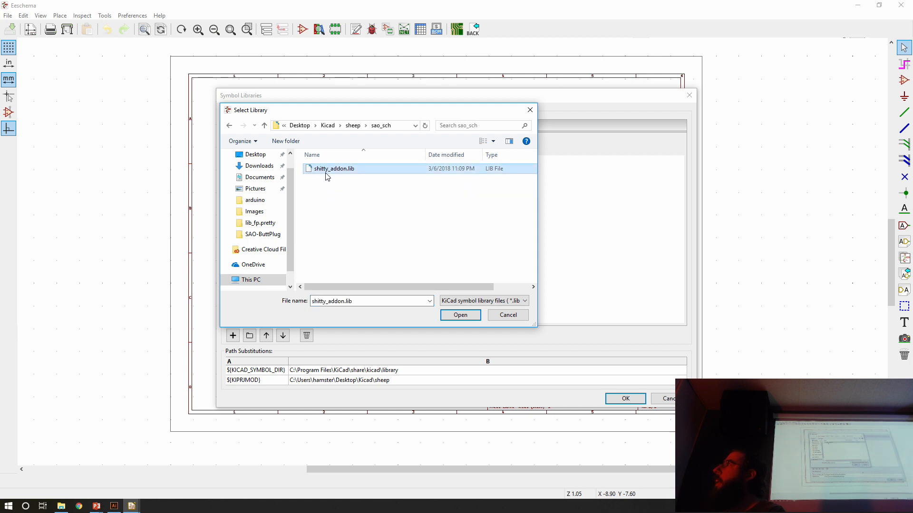
{"action": "left_click", "coordinate": [464, 316]}
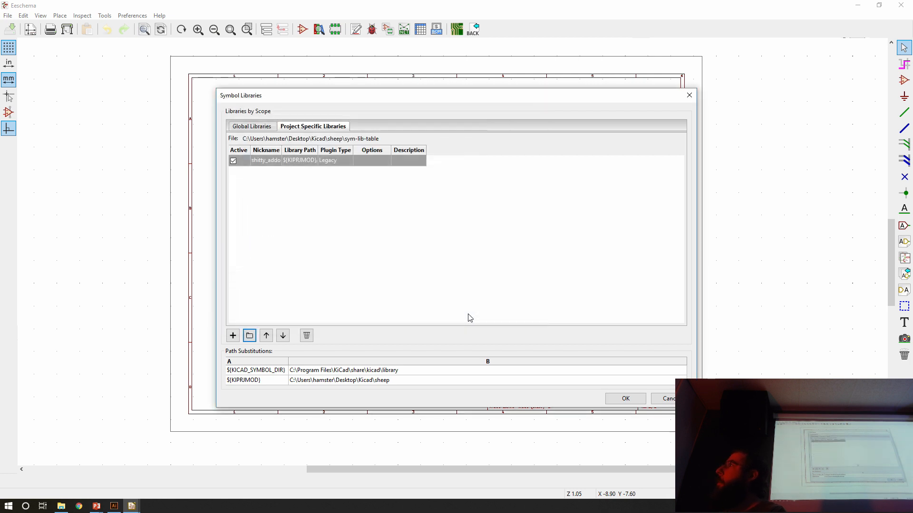
{"action": "left_click", "coordinate": [626, 399]}
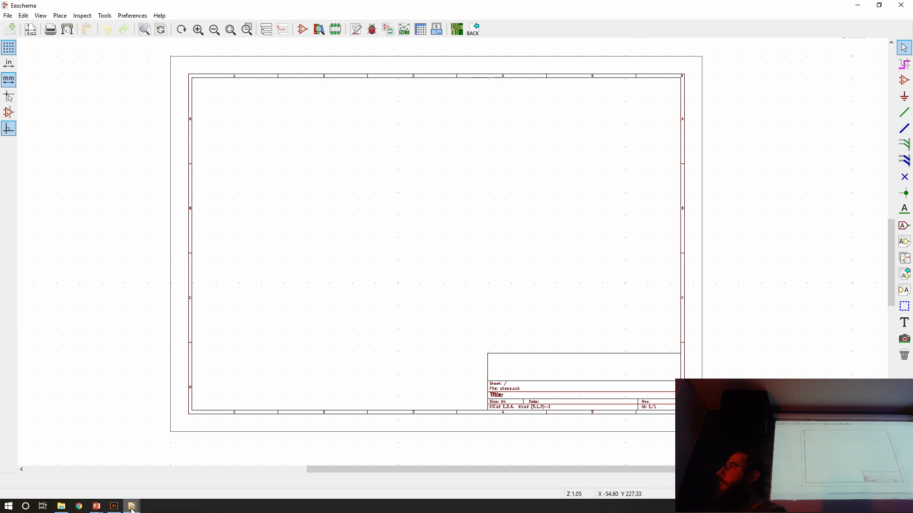
Switch to the KiCad project window and add the sao_fp.pretty folder to the project-specific footprint libraries
{"action": "mouse_move", "coordinate": [132, 507]}
{"action": "left_click", "coordinate": [96, 476]}
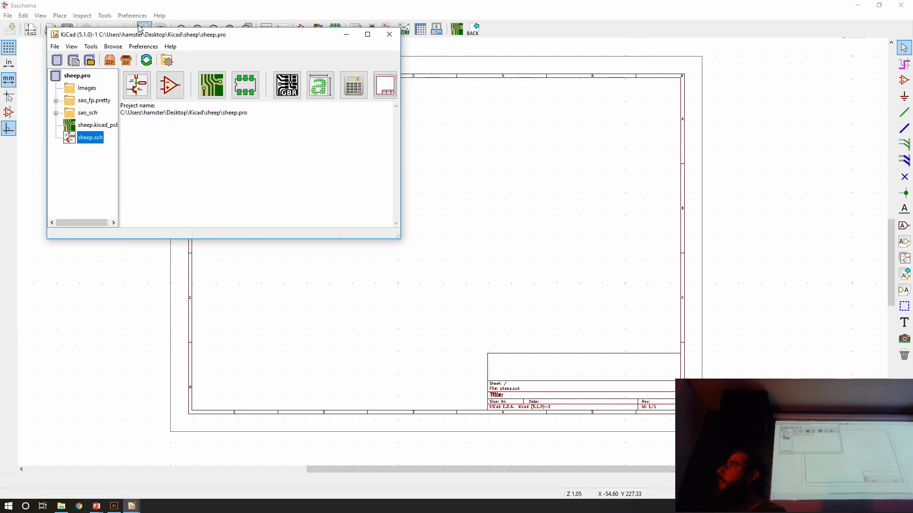
{"action": "left_click", "coordinate": [143, 46]}
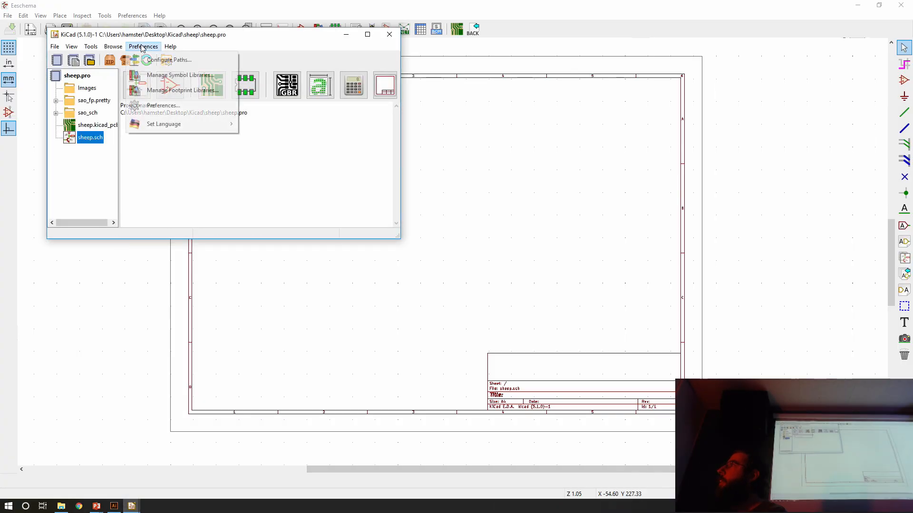
{"action": "left_click", "coordinate": [177, 89]}
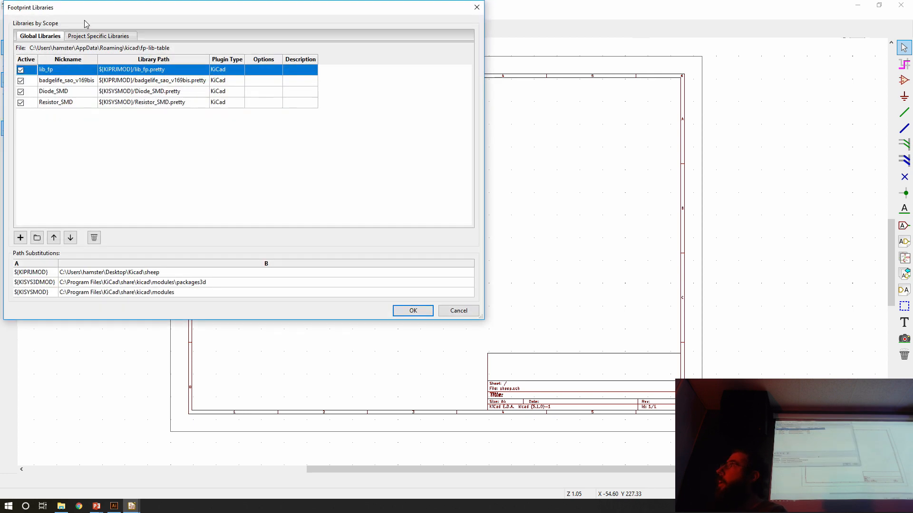
{"action": "left_click", "coordinate": [83, 37]}
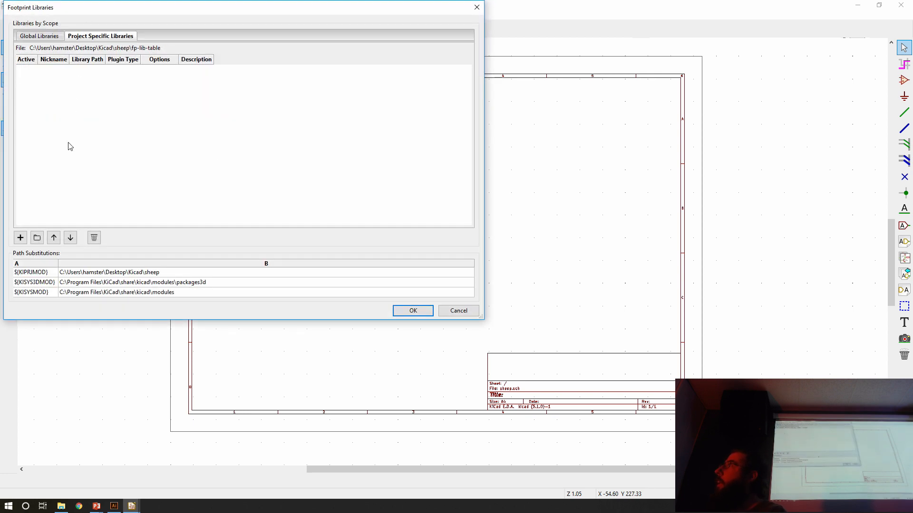
{"action": "left_click", "coordinate": [37, 237]}
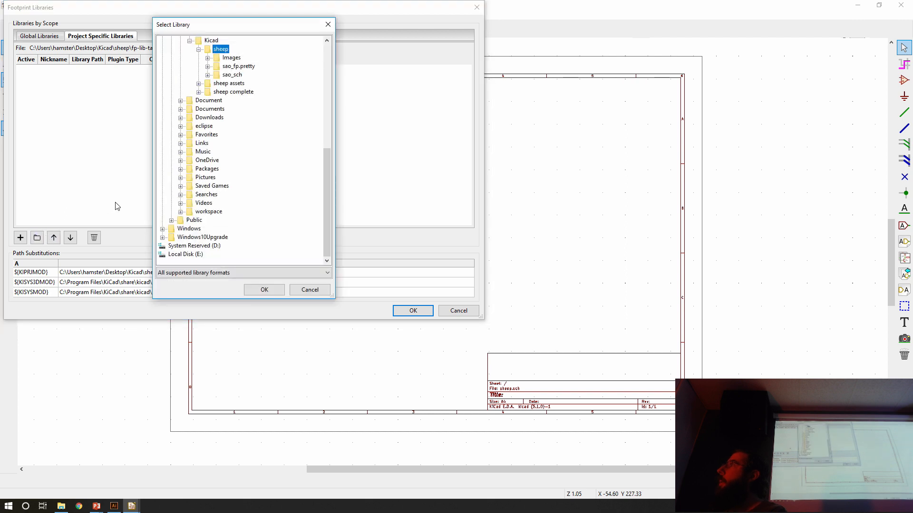
{"action": "scroll", "coordinate": [247, 117], "scroll_direction": "up", "scroll_amount": 3}
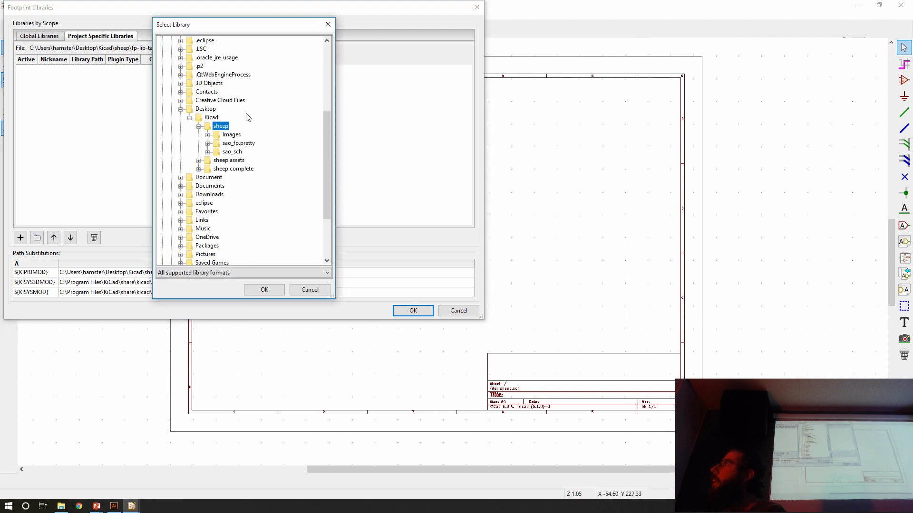
{"action": "left_click", "coordinate": [233, 143]}
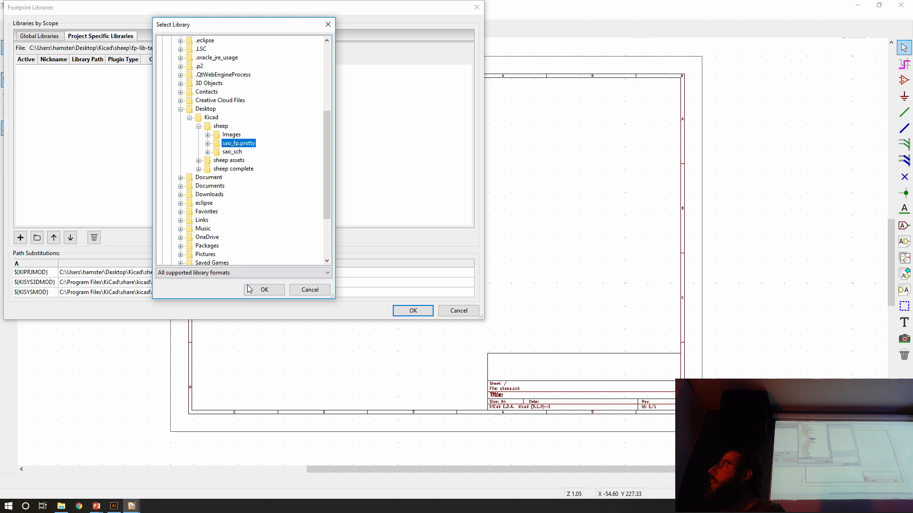
{"action": "left_click", "coordinate": [264, 290]}
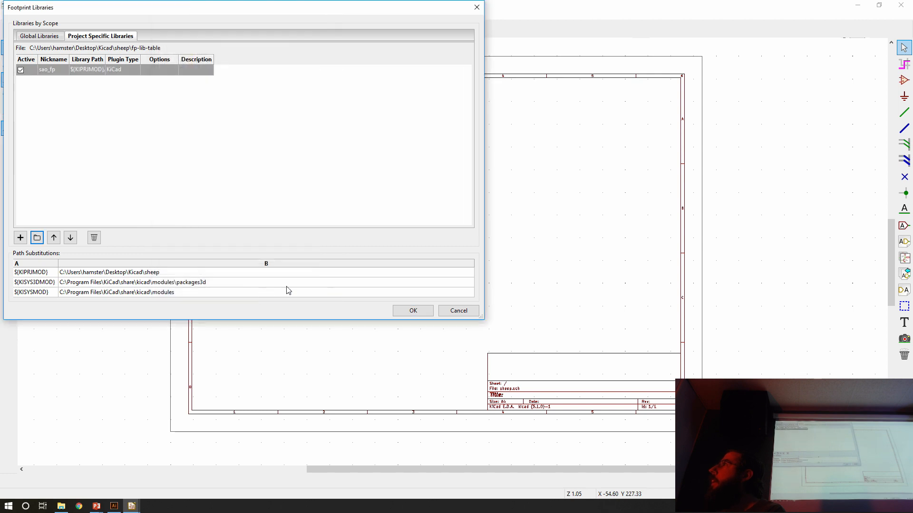
{"action": "left_click", "coordinate": [410, 310]}
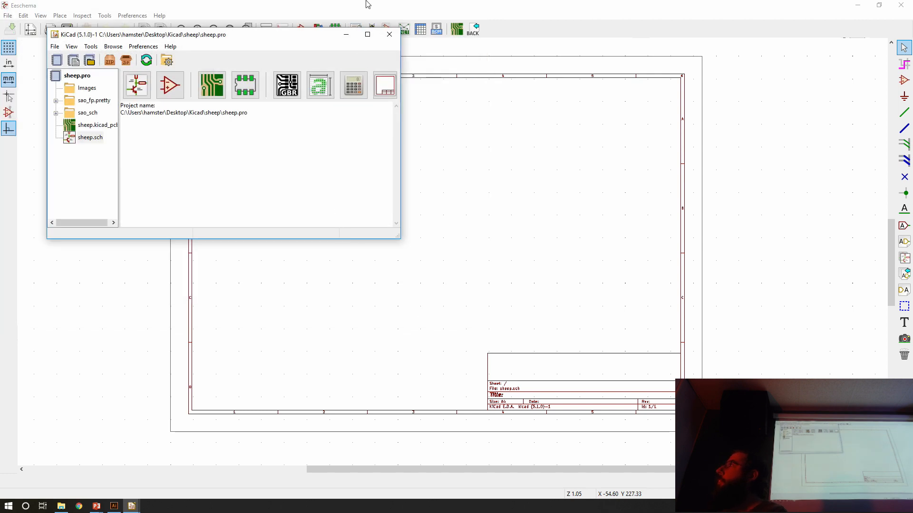
Return to the schematic editor and place the SHITTY_ADDON symbol in the upper middle of the sheet
{"action": "left_click", "coordinate": [446, 212]}
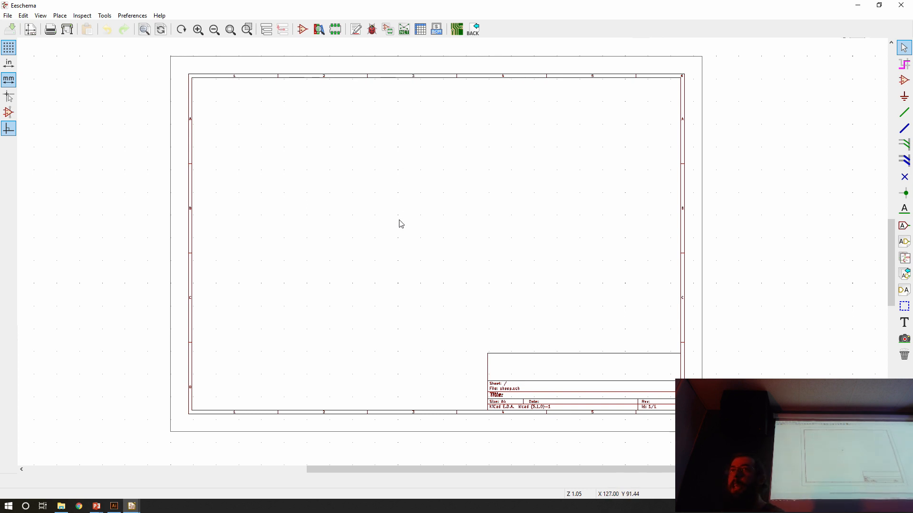
{"action": "left_click", "coordinate": [904, 81]}
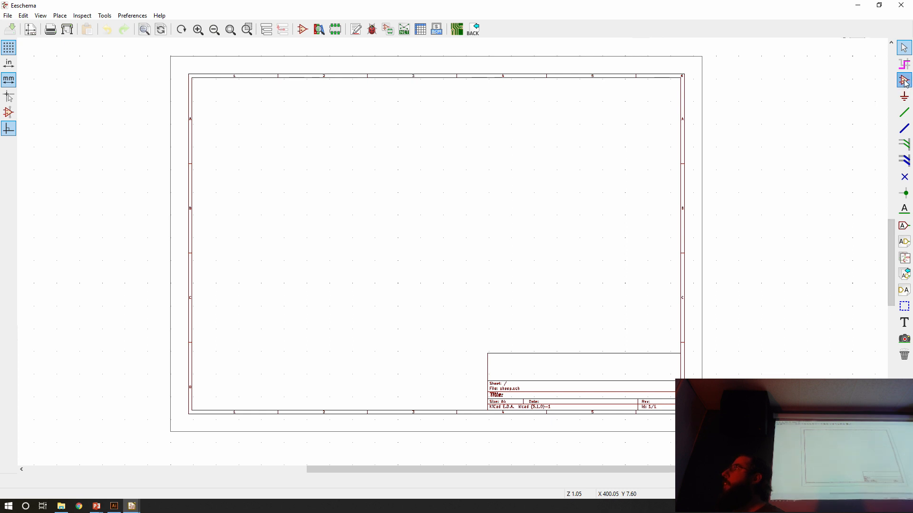
{"action": "left_click", "coordinate": [398, 176]}
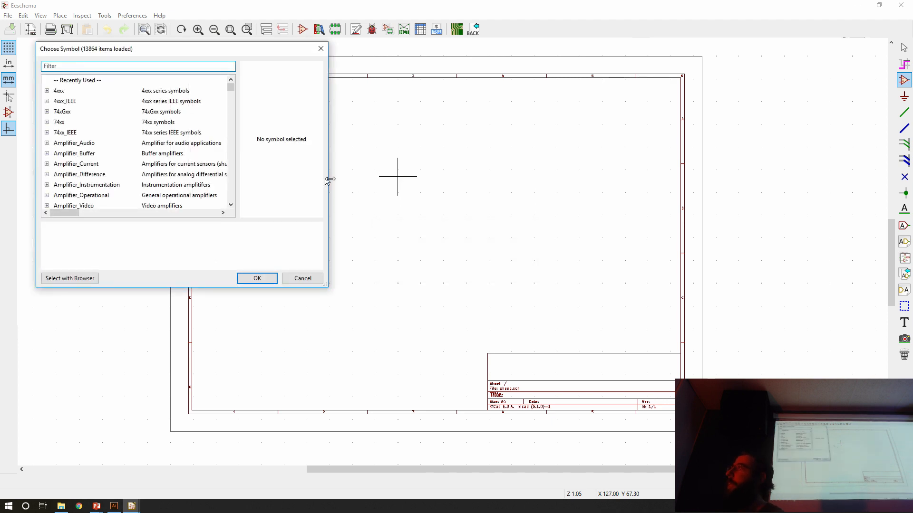
{"action": "type", "text": "s"}
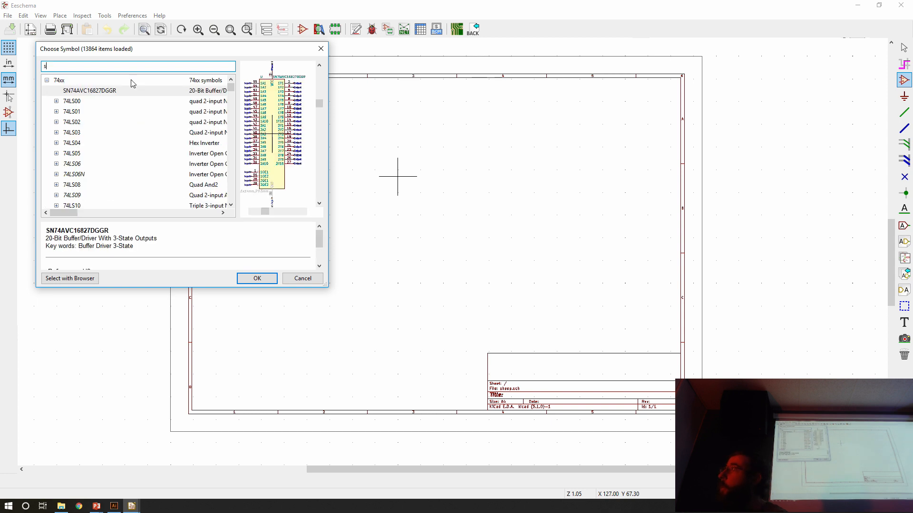
{"action": "type", "text": "h"}
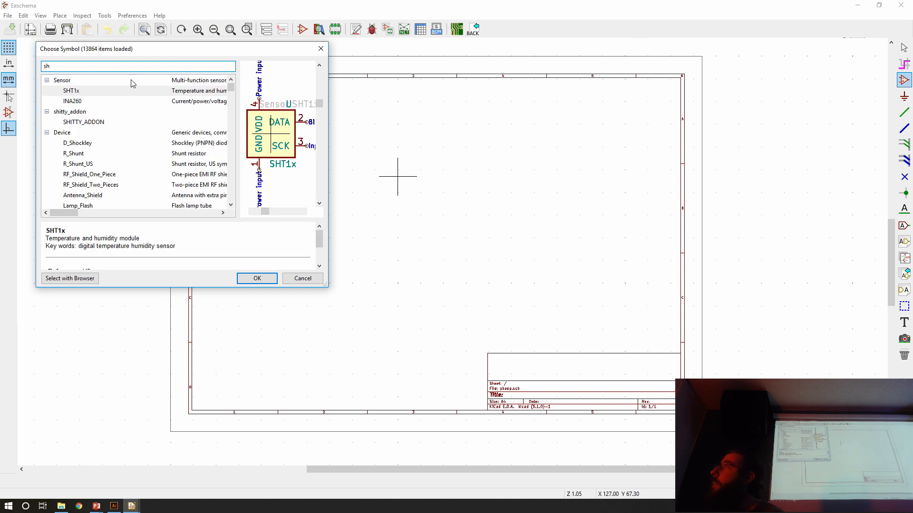
{"action": "left_click", "coordinate": [101, 123]}
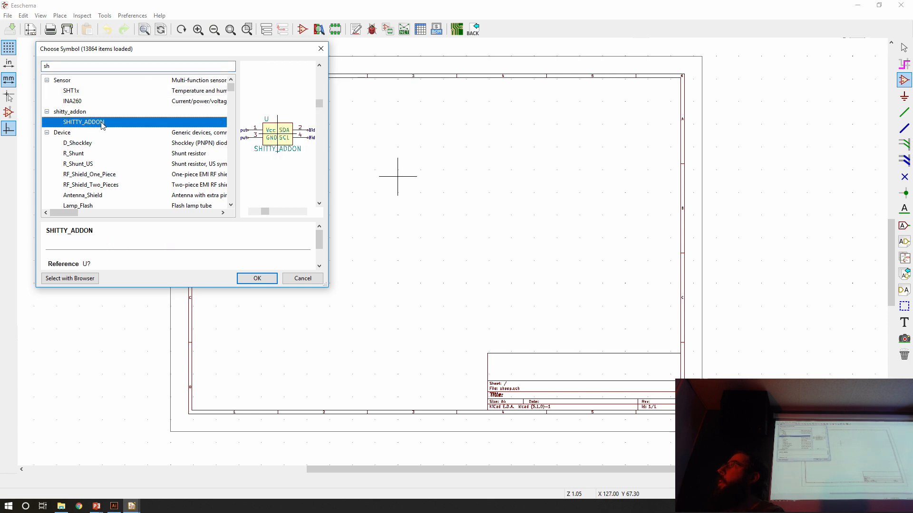
{"action": "left_click", "coordinate": [262, 281]}
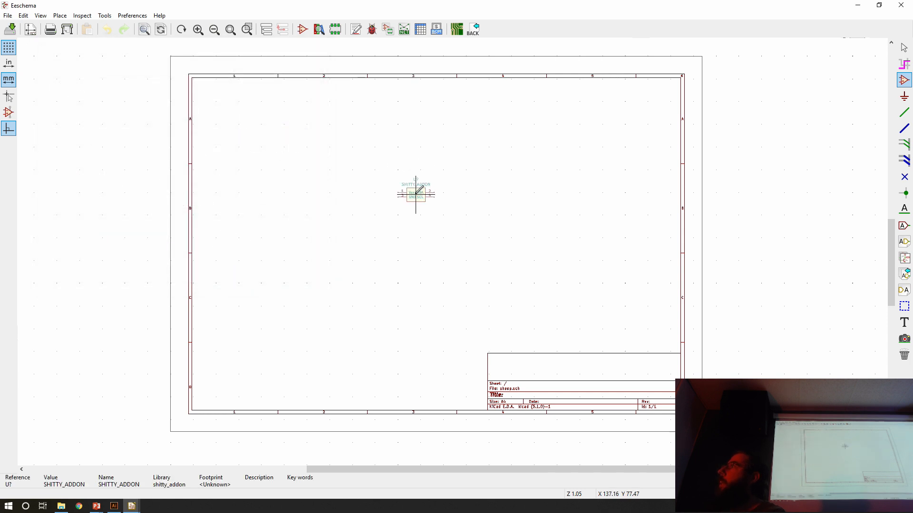
{"action": "left_click", "coordinate": [418, 190]}
{"action": "scroll", "coordinate": [457, 247], "scroll_direction": "up", "scroll_amount": 8}
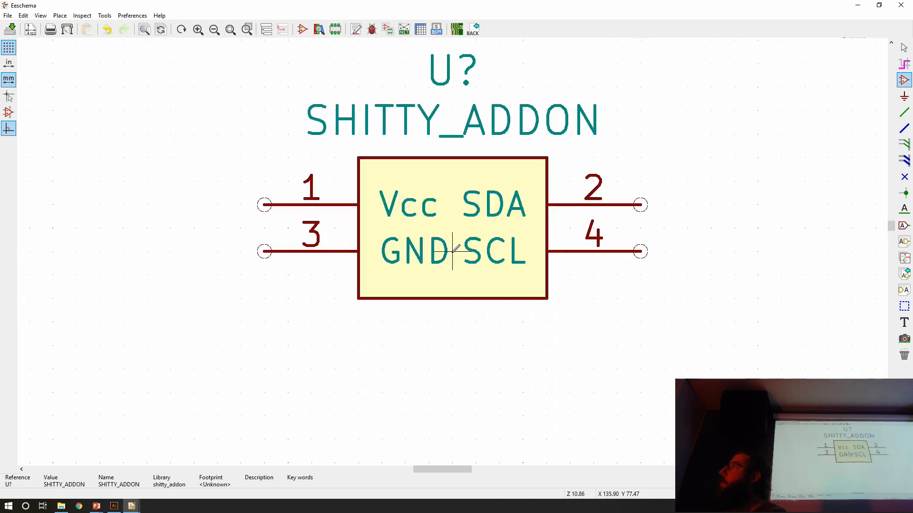
{"action": "scroll", "coordinate": [452, 251], "scroll_direction": "down", "scroll_amount": 1}
{"action": "scroll", "coordinate": [452, 251], "scroll_direction": "down", "scroll_amount": 1}
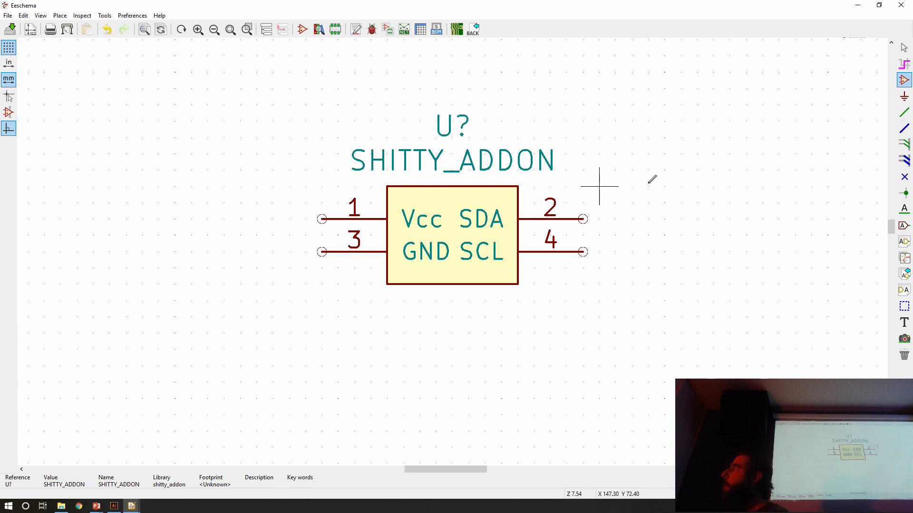
Place an LED symbol to the left of the SHITTY_ADDON symbol and put a copy of it directly below
{"action": "left_click", "coordinate": [904, 80]}
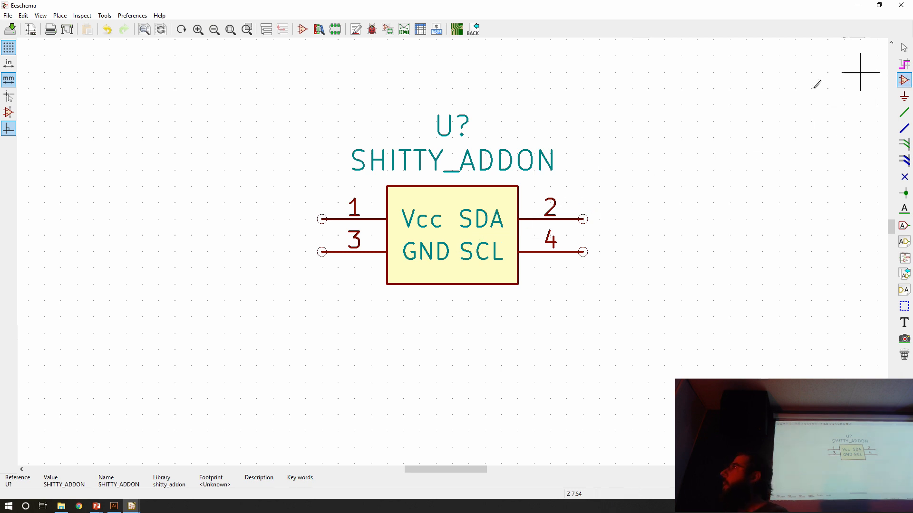
{"action": "left_click", "coordinate": [158, 220]}
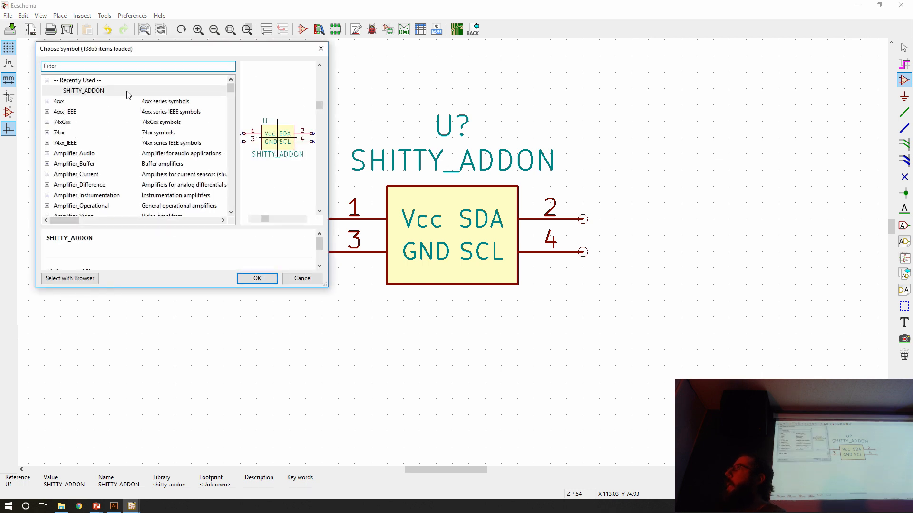
{"action": "type", "text": "led"}
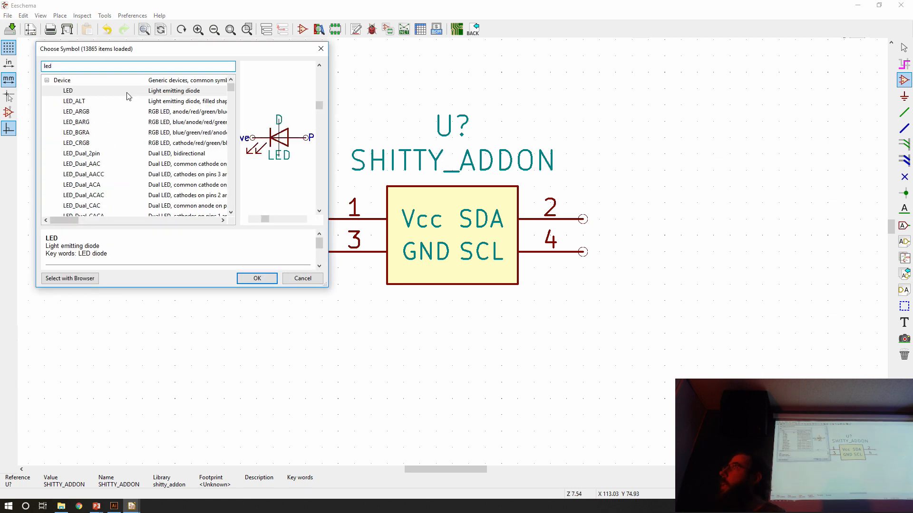
{"action": "left_click", "coordinate": [257, 279]}
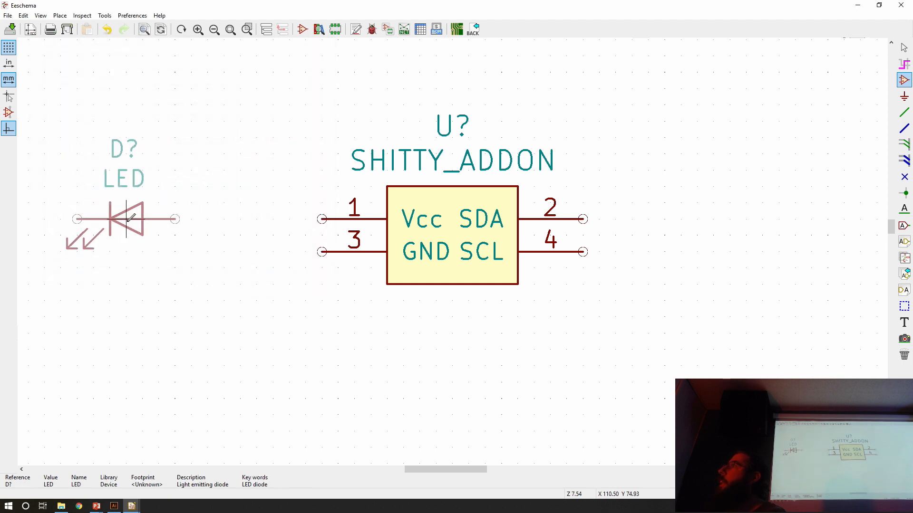
{"action": "left_click", "coordinate": [131, 218]}
{"action": "scroll", "coordinate": [126, 248], "scroll_direction": "down", "scroll_amount": 2}
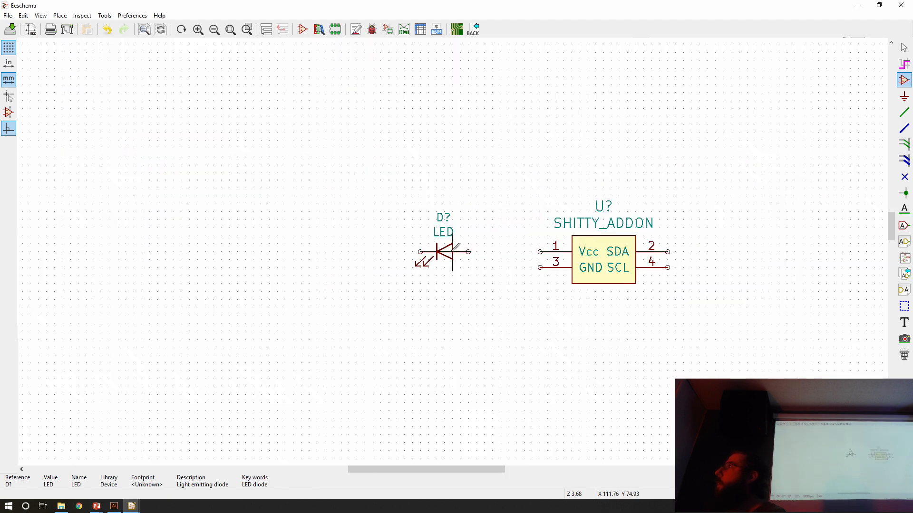
{"action": "key", "text": "c"}
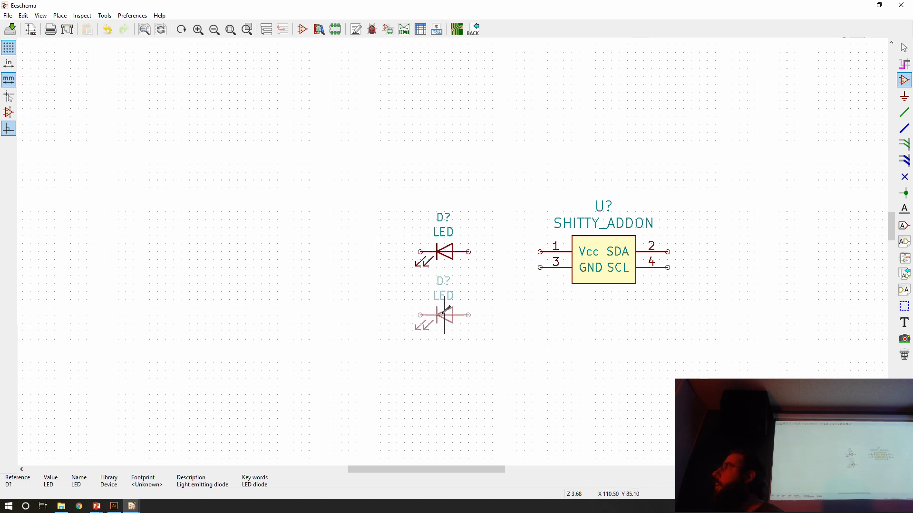
{"action": "left_click", "coordinate": [444, 315]}
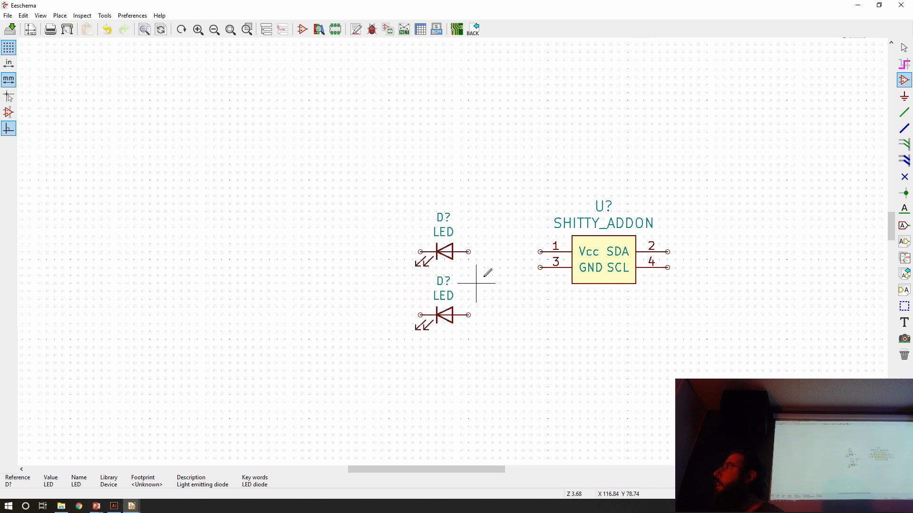
Place a resistor (R) symbol horizontally between the upper LED and the SHITTY_ADDON symbol, in line with Vcc pin 1
{"action": "left_click", "coordinate": [500, 187]}
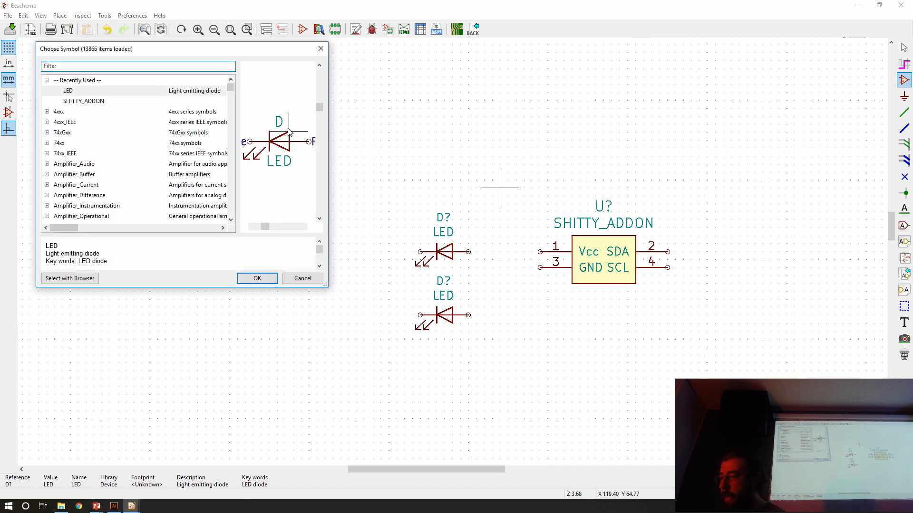
{"action": "type", "text": "r"}
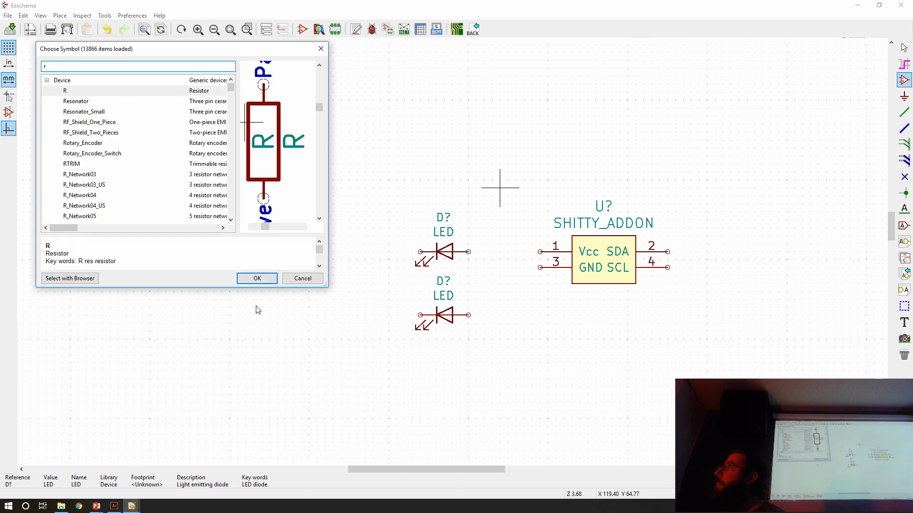
{"action": "left_click", "coordinate": [257, 279]}
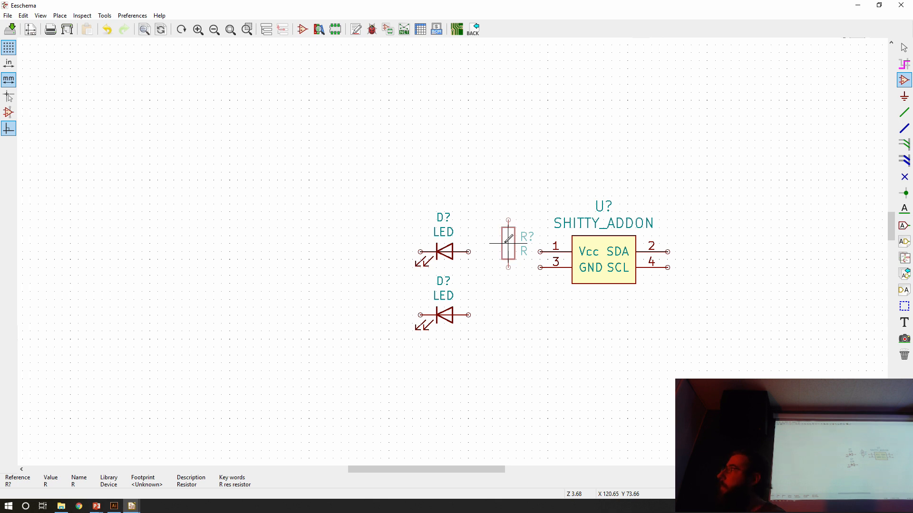
{"action": "key", "text": "r"}
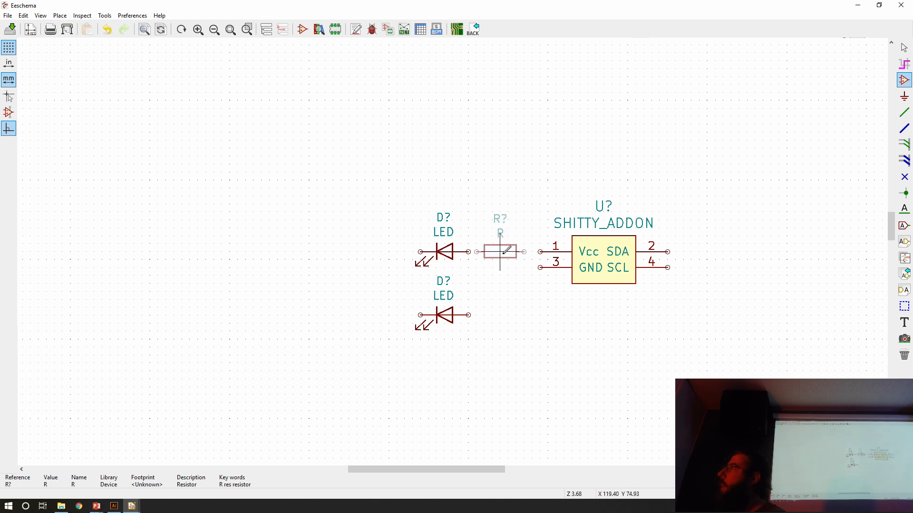
{"action": "left_click", "coordinate": [506, 250]}
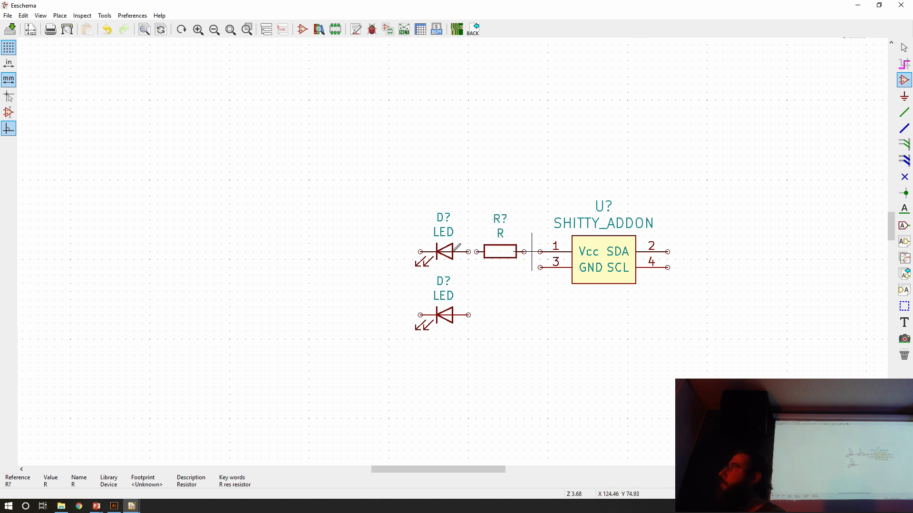
Save the schematic and wire the resistor to pin 1 of SHITTY_ADDON on one side and the upper LED's anode on the other
{"action": "scroll", "coordinate": [540, 251], "scroll_direction": "up", "scroll_amount": 4}
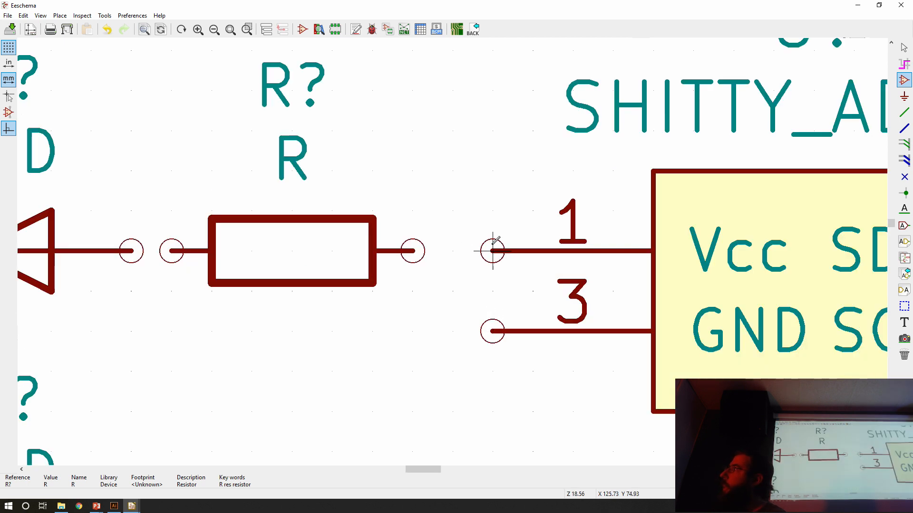
{"action": "key", "text": "ctrl+s"}
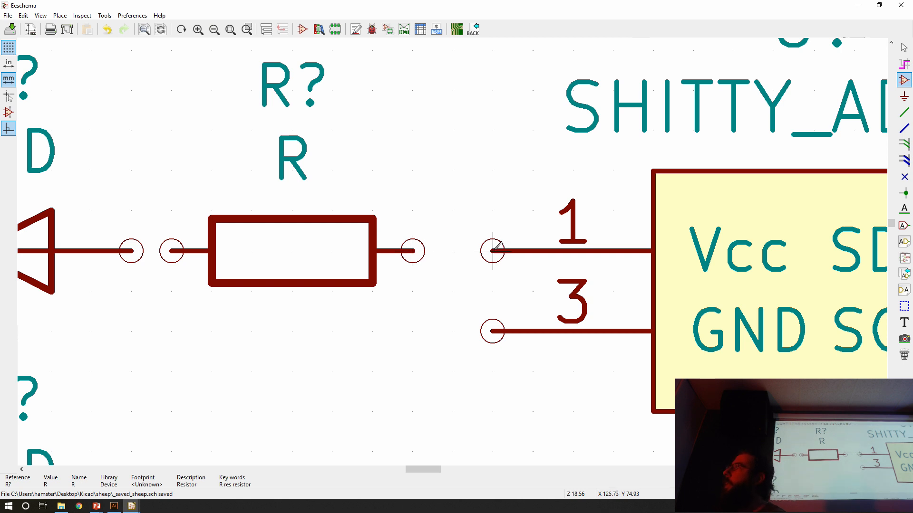
{"action": "key", "text": "w"}
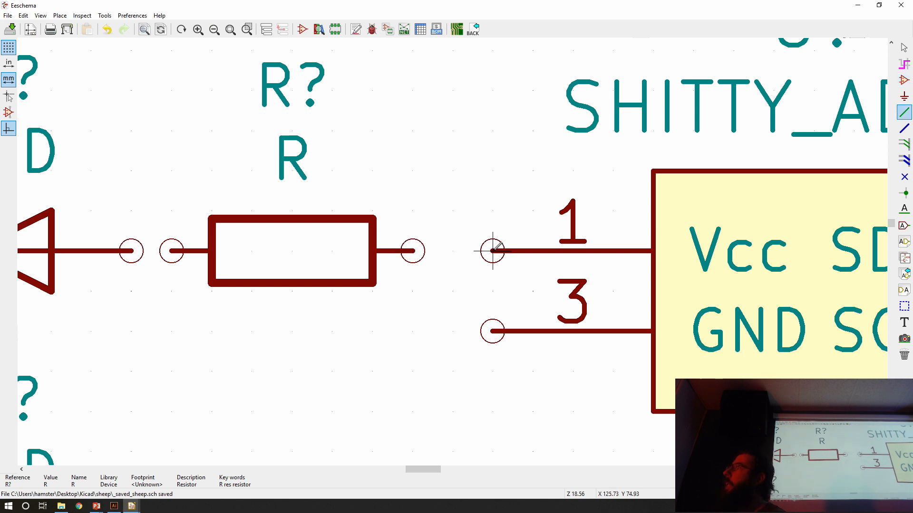
{"action": "left_click", "coordinate": [412, 251]}
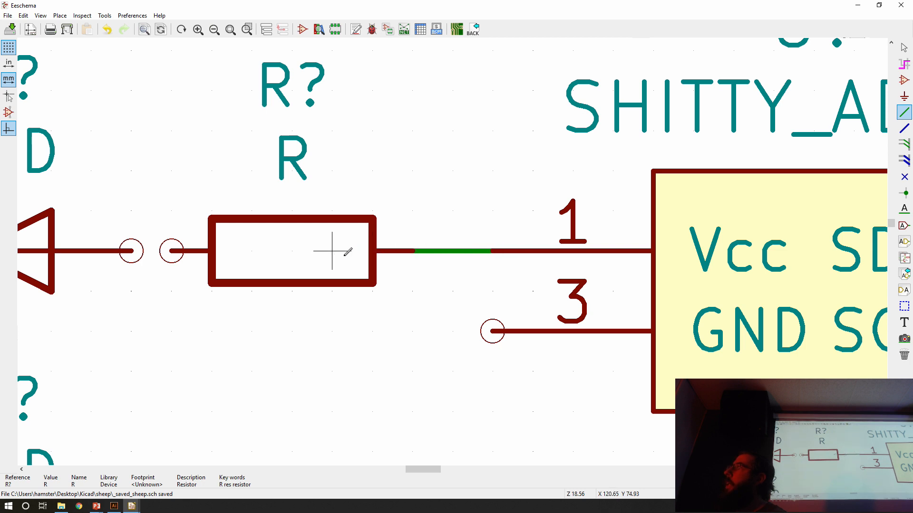
{"action": "left_click", "coordinate": [171, 251]}
{"action": "left_click", "coordinate": [131, 251]}
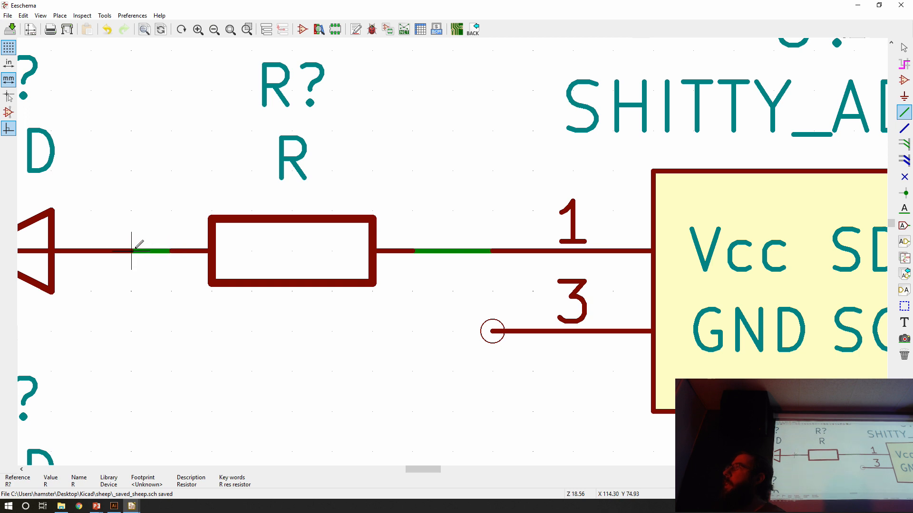
Wire the two LEDs in parallel by connecting their anodes together and their cathodes together with a wire loop on the outer side
{"action": "left_click", "coordinate": [132, 251]}
{"action": "scroll", "coordinate": [132, 328], "scroll_direction": "down", "scroll_amount": 1}
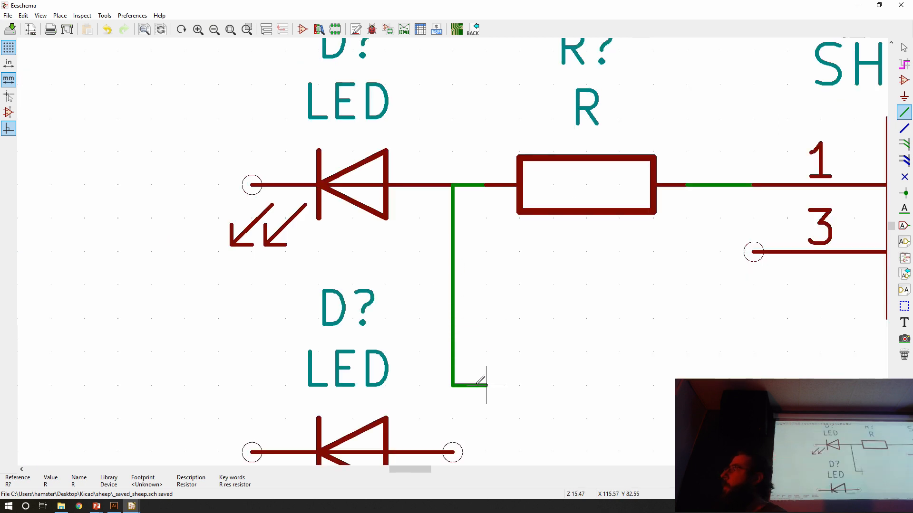
{"action": "left_click", "coordinate": [453, 369]}
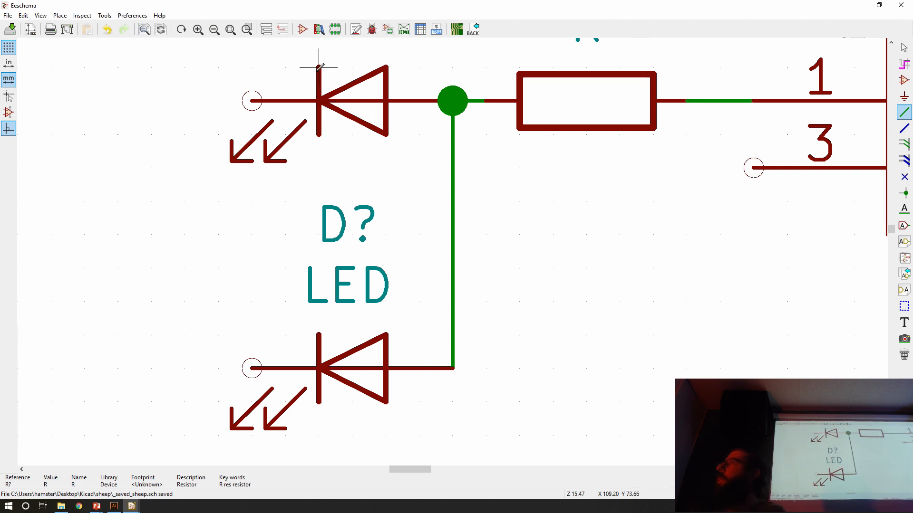
{"action": "left_click", "coordinate": [252, 101]}
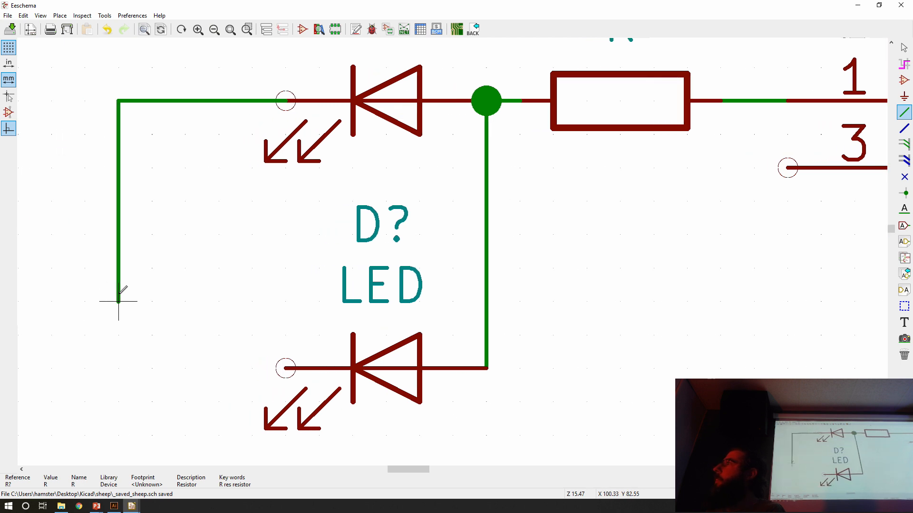
{"action": "left_click", "coordinate": [119, 368]}
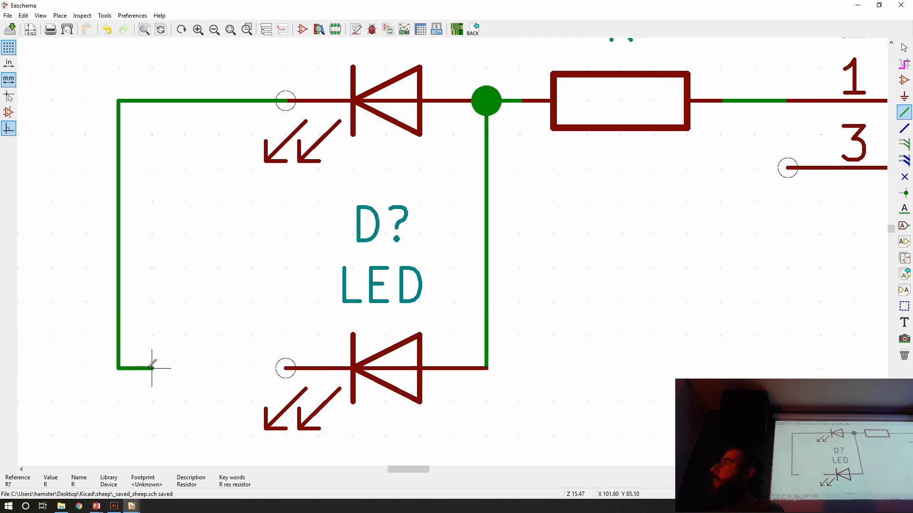
{"action": "left_click", "coordinate": [285, 368]}
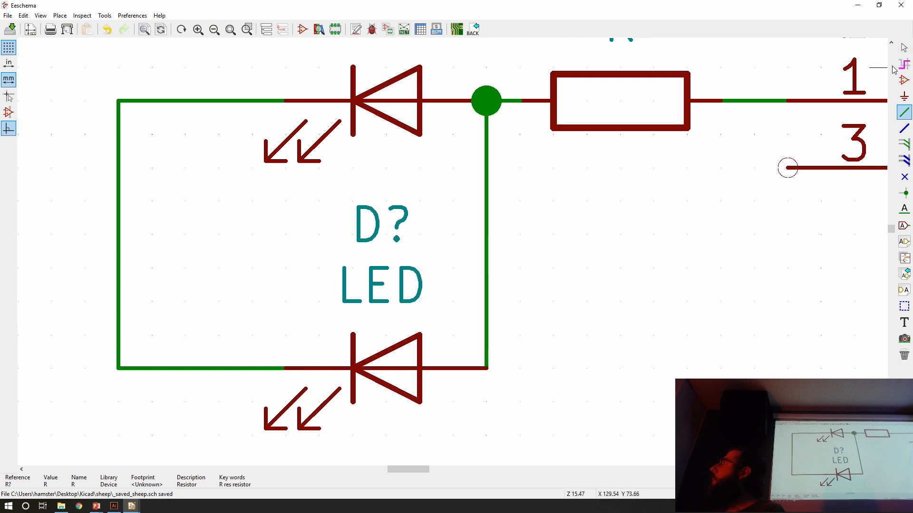
Place a GND power symbol on the lower outer corner of the wire joining the LED cathodes
{"action": "left_click", "coordinate": [904, 96]}
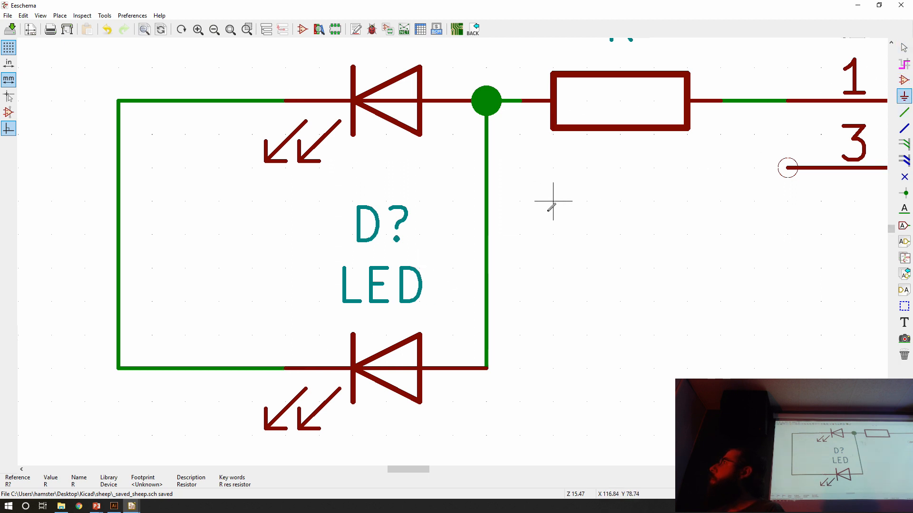
{"action": "left_click", "coordinate": [553, 234]}
{"action": "type", "text": "gn"}
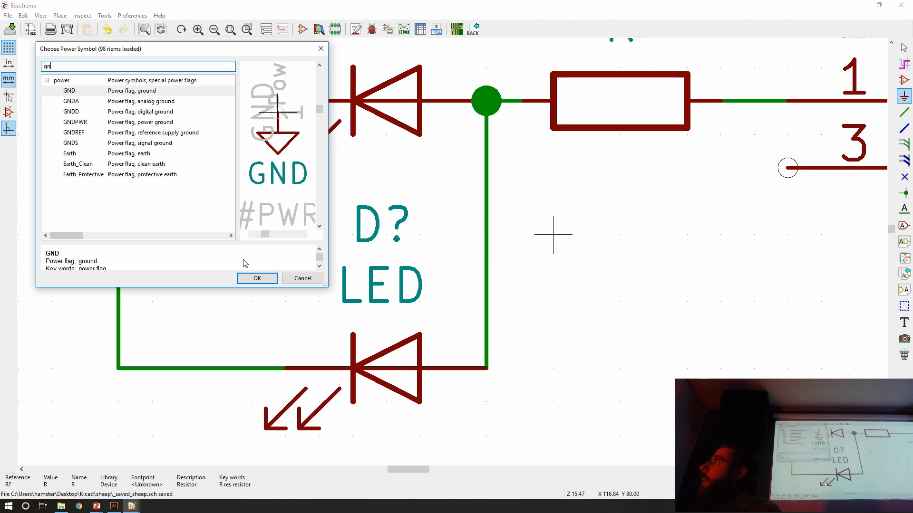
{"action": "left_click", "coordinate": [259, 278]}
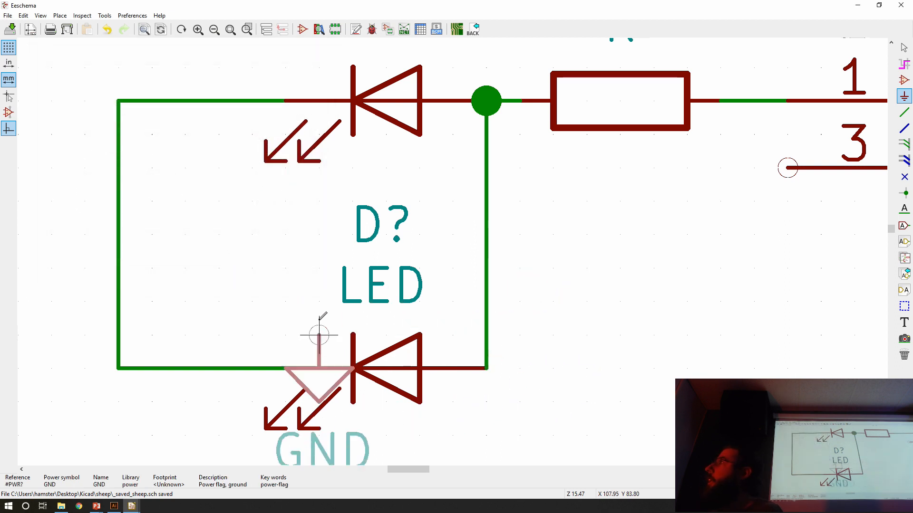
{"action": "scroll", "coordinate": [217, 335], "scroll_direction": "down", "scroll_amount": 1}
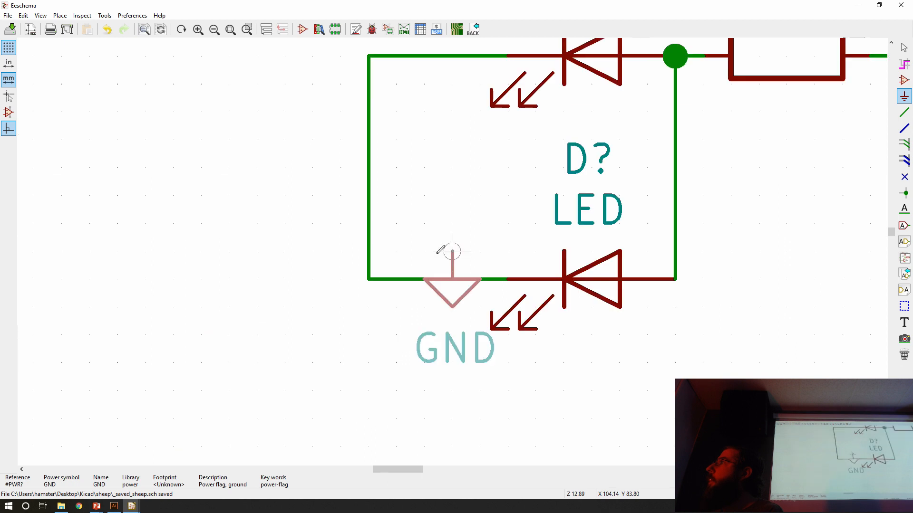
{"action": "left_click", "coordinate": [368, 279]}
{"action": "scroll", "coordinate": [419, 277], "scroll_direction": "down", "scroll_amount": 1}
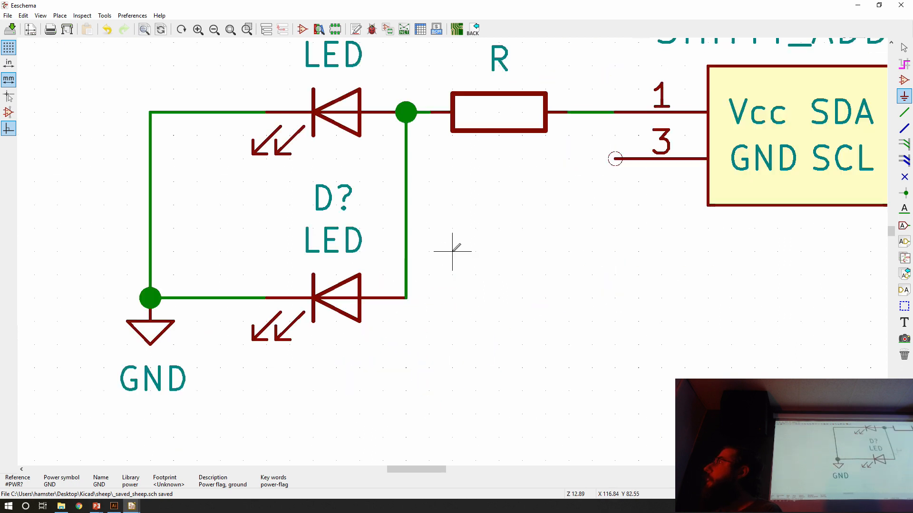
Attach another GND power symbol to pin 3 of the SHITTY_ADDON symbol
{"action": "left_click", "coordinate": [614, 159]}
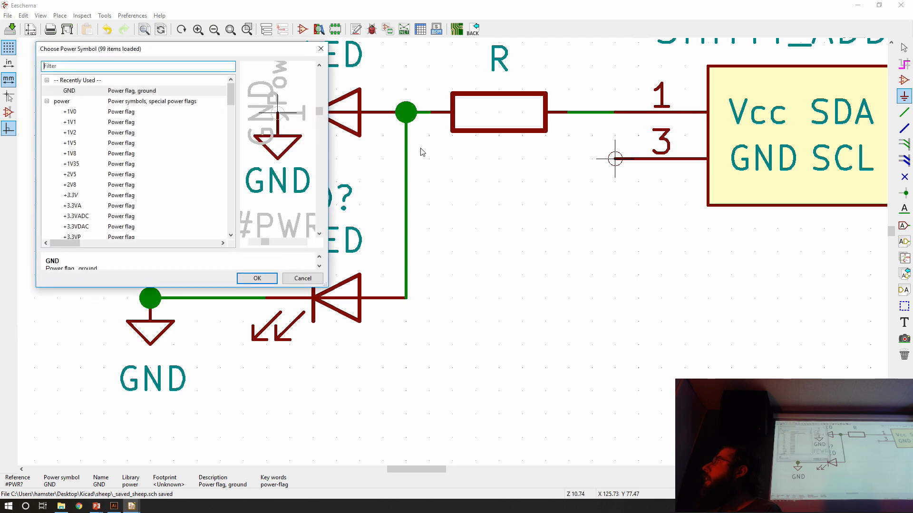
{"action": "left_click", "coordinate": [268, 283]}
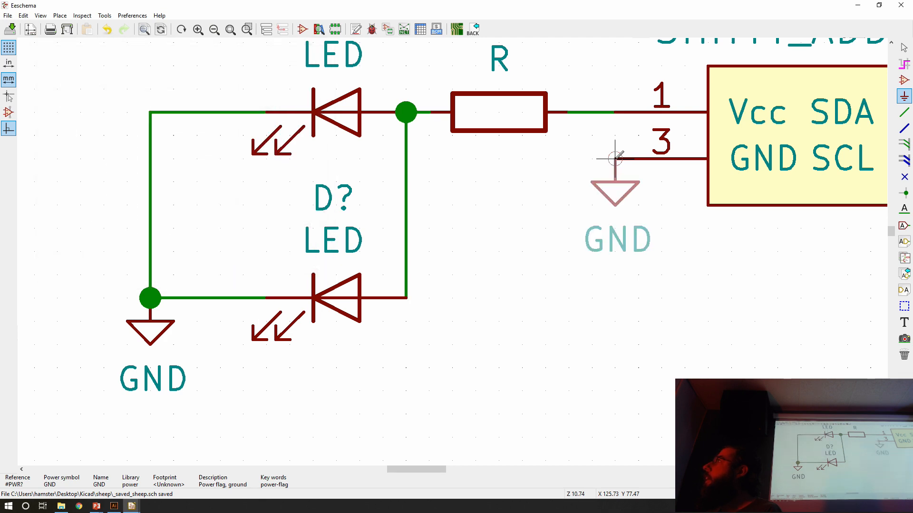
{"action": "left_click", "coordinate": [614, 158]}
Put no-connect flags on the SDA pin 2 and SCL pin 4 of the SHITTY_ADDON symbol
{"action": "scroll", "coordinate": [615, 159], "scroll_direction": "down", "scroll_amount": 1}
{"action": "scroll", "coordinate": [453, 251], "scroll_direction": "down", "scroll_amount": 4}
{"action": "scroll", "coordinate": [452, 259], "scroll_direction": "up", "scroll_amount": 1}
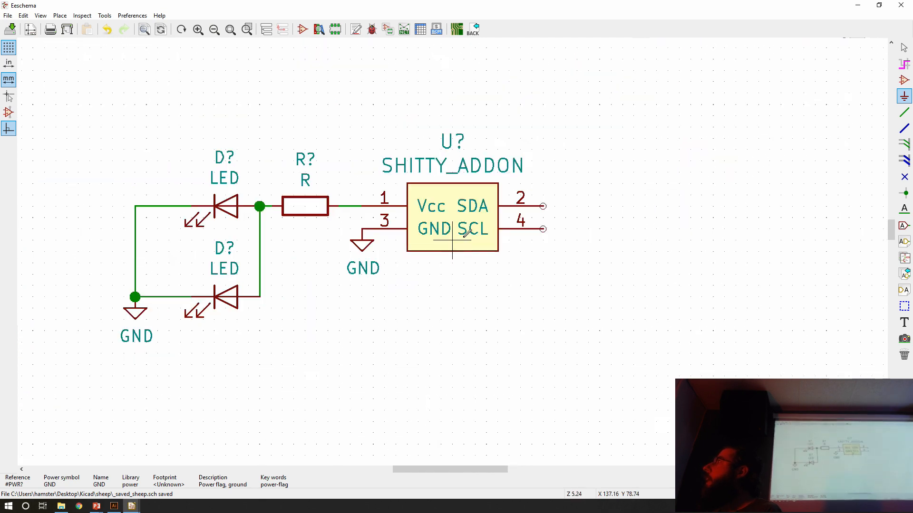
{"action": "scroll", "coordinate": [468, 252], "scroll_direction": "up", "scroll_amount": 1}
{"action": "scroll", "coordinate": [471, 252], "scroll_direction": "up", "scroll_amount": 3}
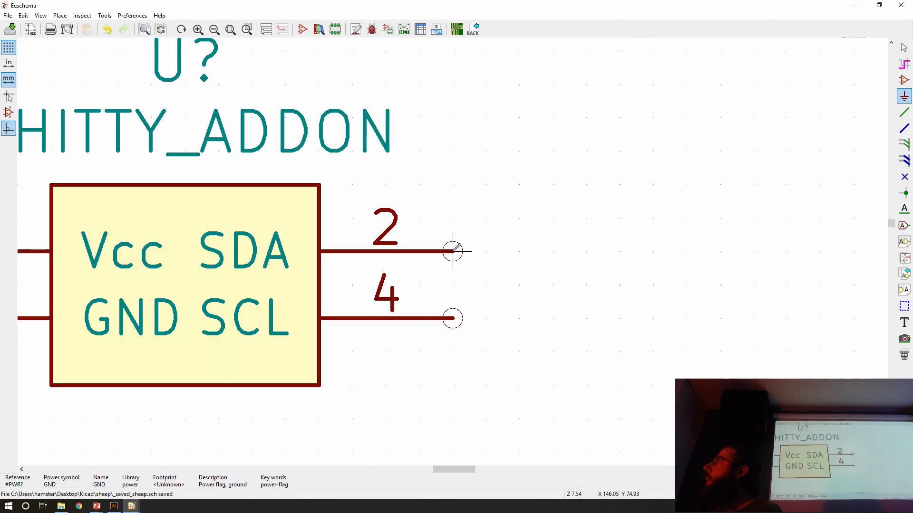
{"action": "left_click", "coordinate": [904, 177]}
{"action": "left_click", "coordinate": [453, 251]}
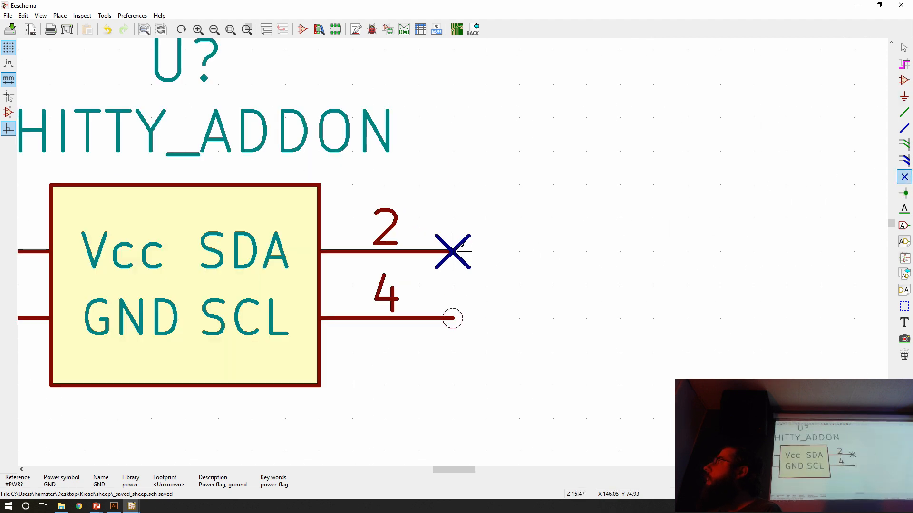
{"action": "left_click", "coordinate": [453, 318]}
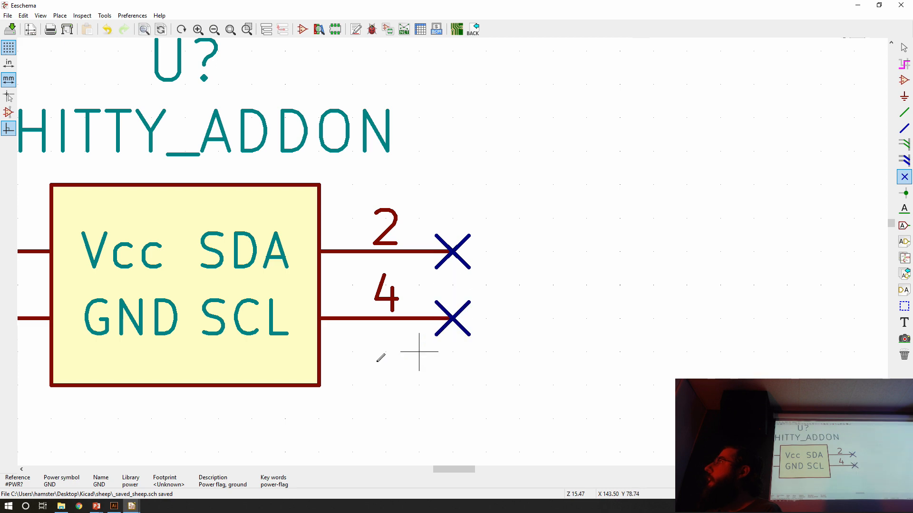
Run the electrical rules check on the schematic, read its messages, and close the checker
{"action": "scroll", "coordinate": [419, 350], "scroll_direction": "down", "scroll_amount": 1}
{"action": "scroll", "coordinate": [348, 233], "scroll_direction": "down", "scroll_amount": 2}
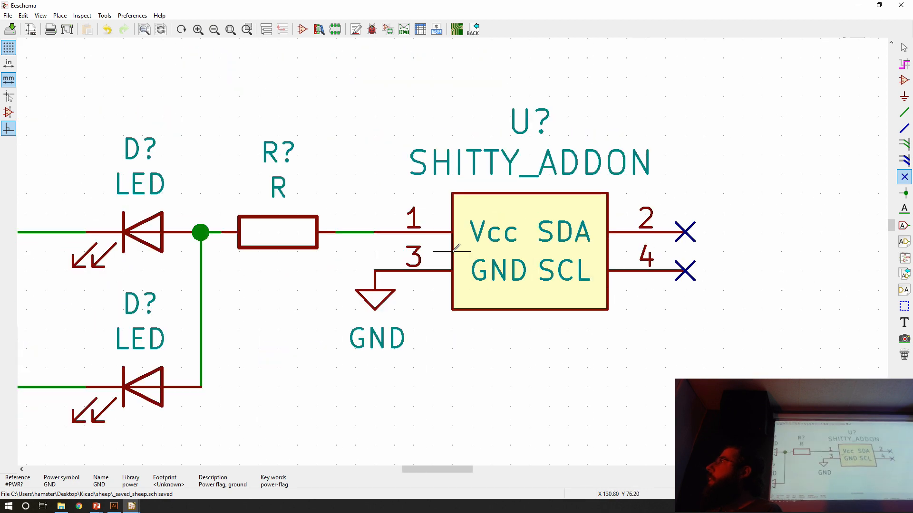
{"action": "scroll", "coordinate": [452, 248], "scroll_direction": "down", "scroll_amount": 1}
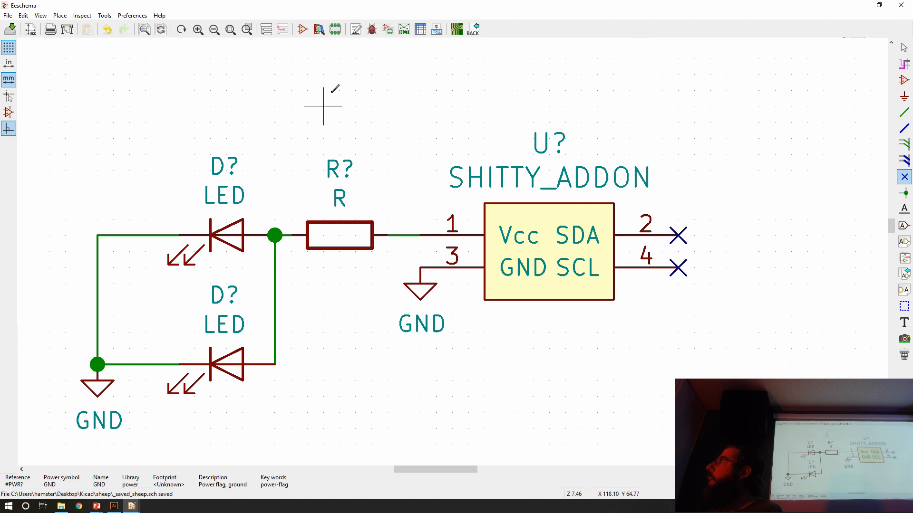
{"action": "left_click", "coordinate": [372, 29]}
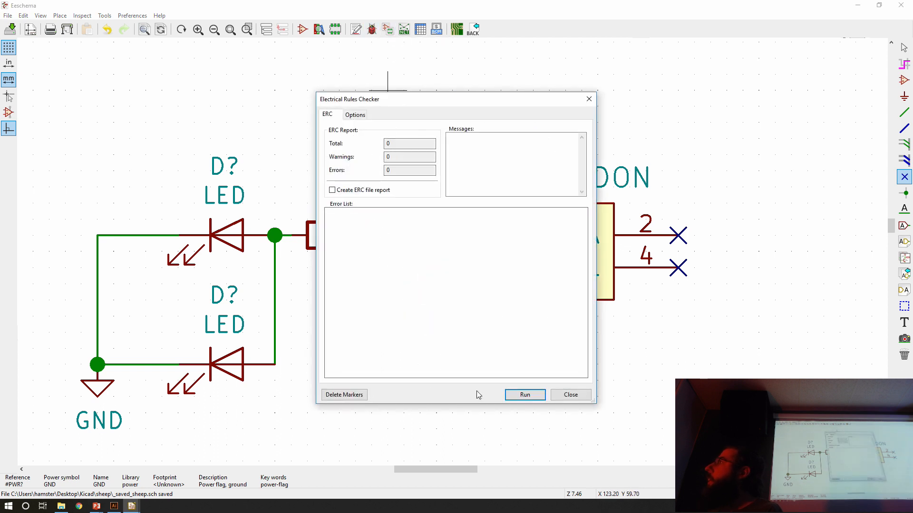
{"action": "left_click", "coordinate": [529, 396]}
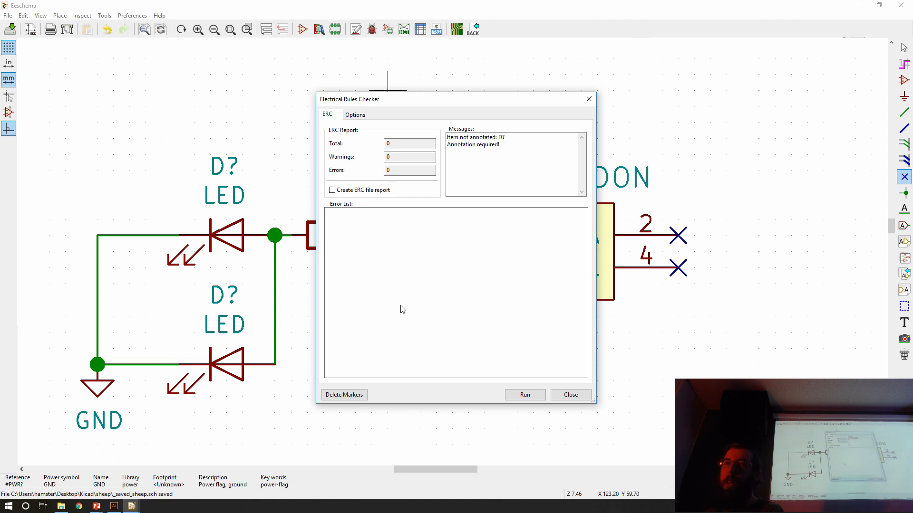
{"action": "left_click", "coordinate": [580, 396]}
{"action": "key", "text": "Escape"}
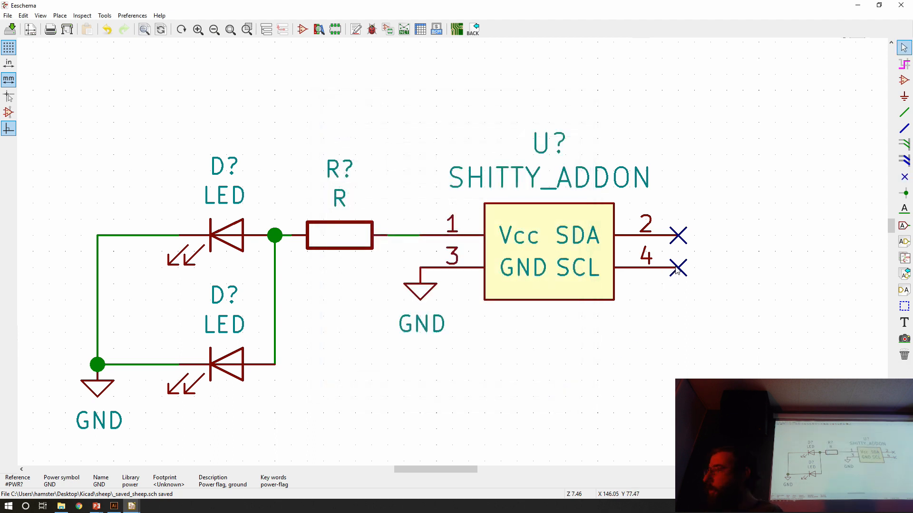
Delete the no-connect flag from SCL pin 4 and rerun the electrical rules check
{"action": "left_click", "coordinate": [678, 269]}
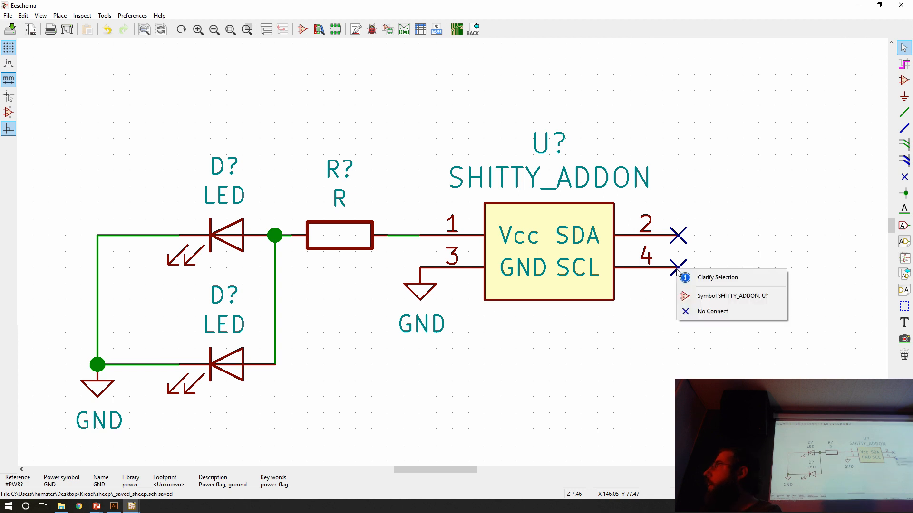
{"action": "left_click", "coordinate": [718, 312]}
{"action": "key", "text": "Delete"}
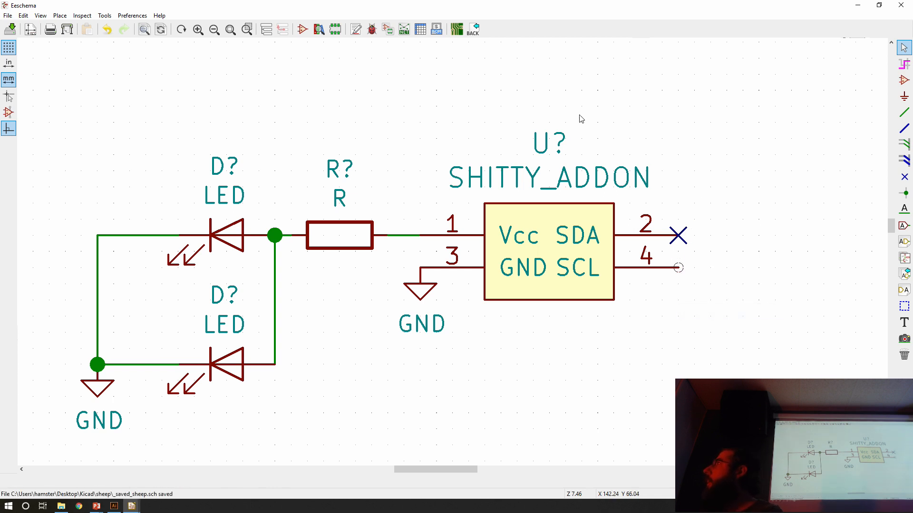
{"action": "left_click", "coordinate": [357, 30]}
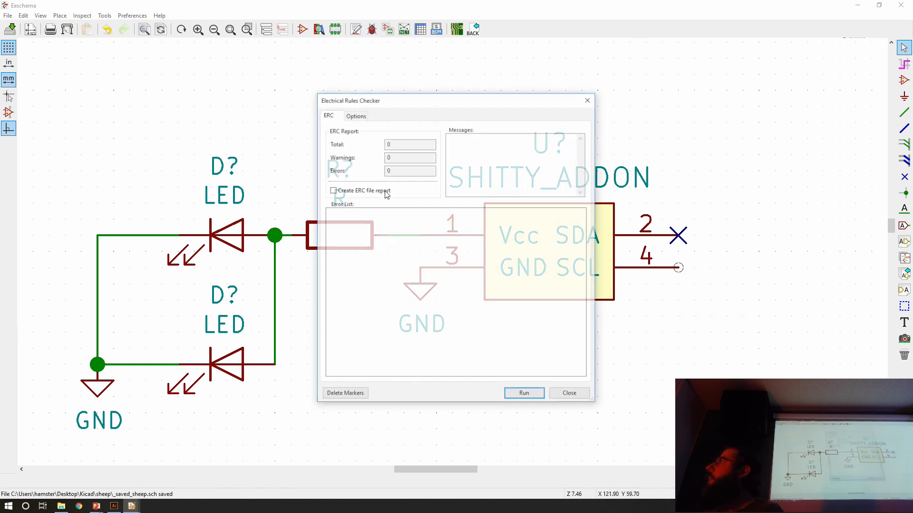
{"action": "left_click", "coordinate": [525, 395]}
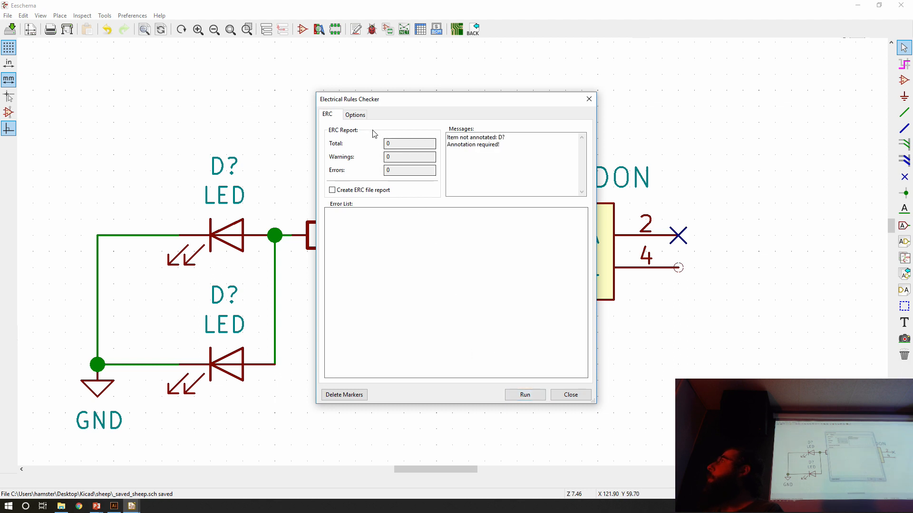
Check the options of the electrical rules checker and close it
{"action": "left_click", "coordinate": [355, 115]}
{"action": "left_click", "coordinate": [328, 115]}
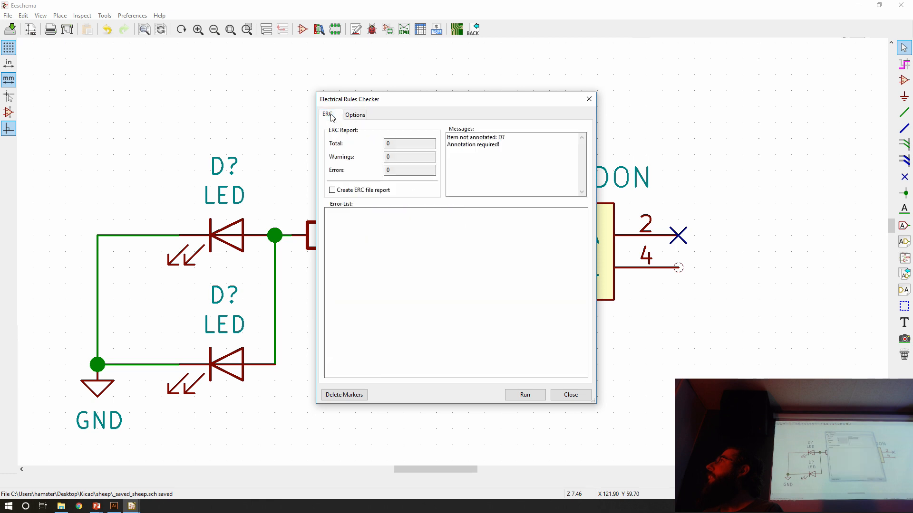
{"action": "left_click", "coordinate": [571, 395]}
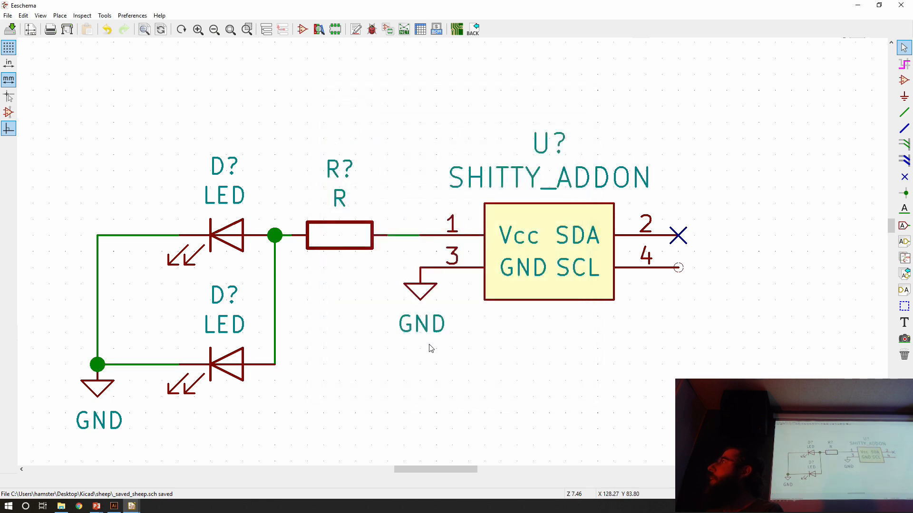
Annotate the schematic's components, keeping existing annotations, sorting by X position and numbering from the first free number after 0
{"action": "scroll", "coordinate": [429, 347], "scroll_direction": "down", "scroll_amount": 2}
{"action": "scroll", "coordinate": [455, 254], "scroll_direction": "up", "scroll_amount": 2}
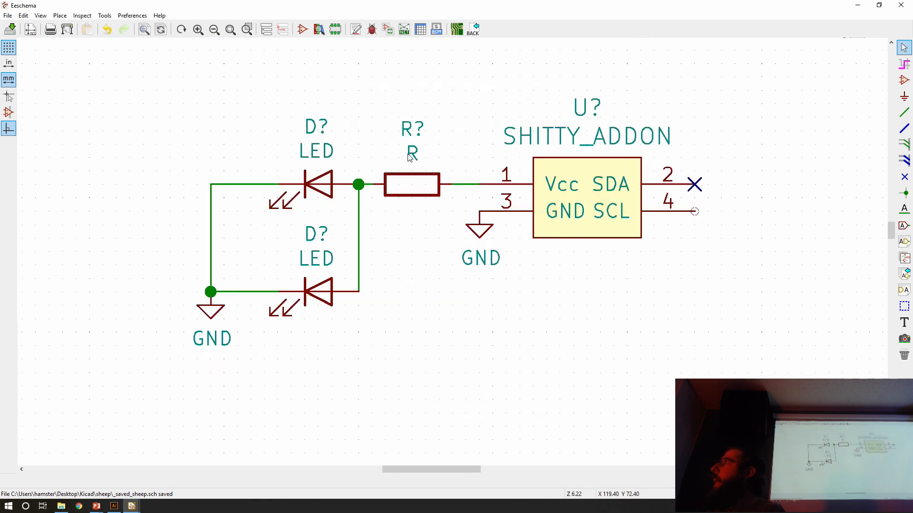
{"action": "left_click", "coordinate": [387, 31]}
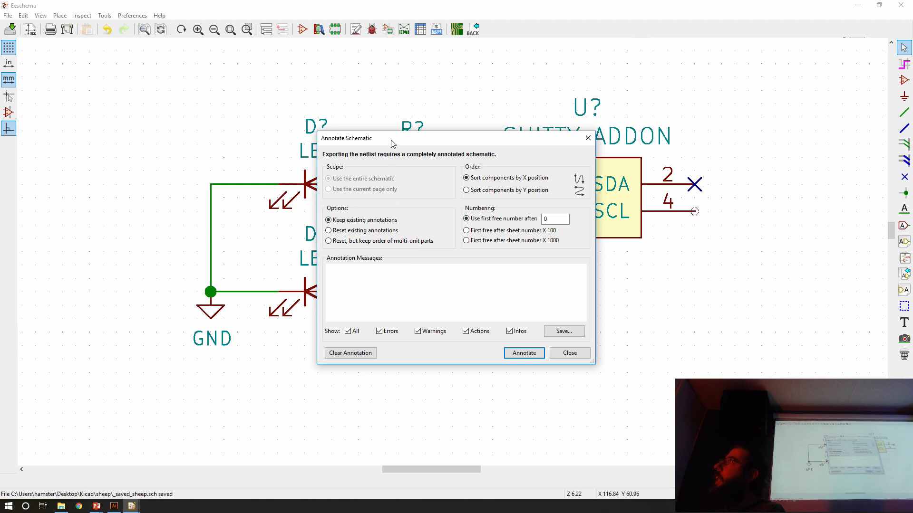
{"action": "left_click_drag", "start_coordinate": [392, 143], "coordinate": [443, 185]}
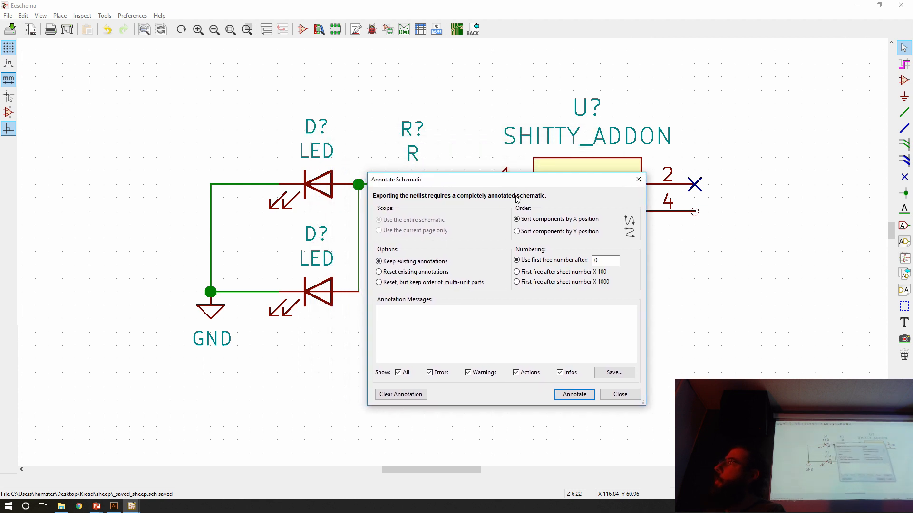
{"action": "left_click", "coordinate": [574, 395]}
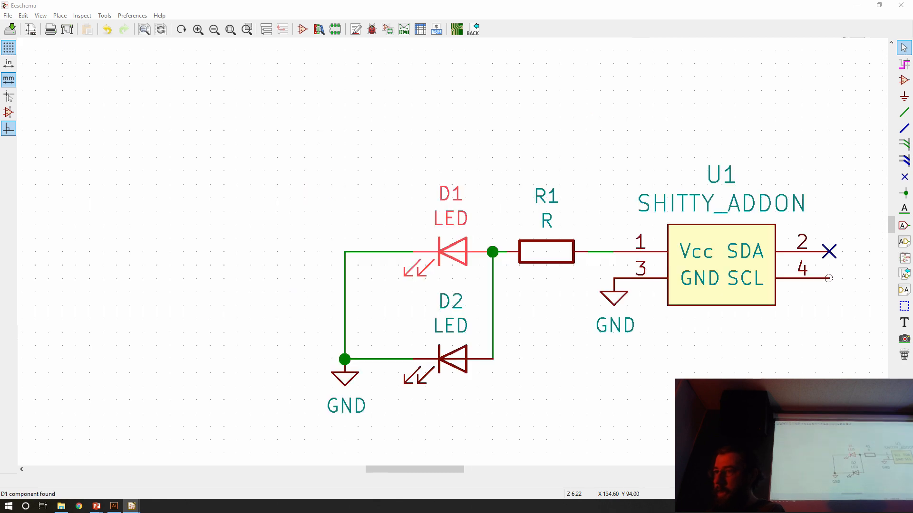
Open the footprint assignment window and assign Diode_SMD:D_0805_2012Metric to LEDs D1 and D2
{"action": "left_click_drag", "start_coordinate": [0, 58], "coordinate": [249, 5]}
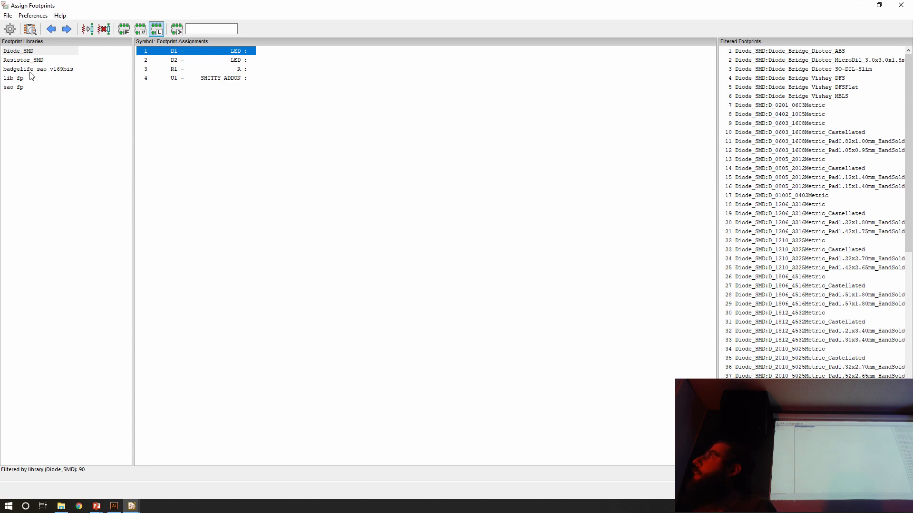
{"action": "left_click", "coordinate": [56, 313]}
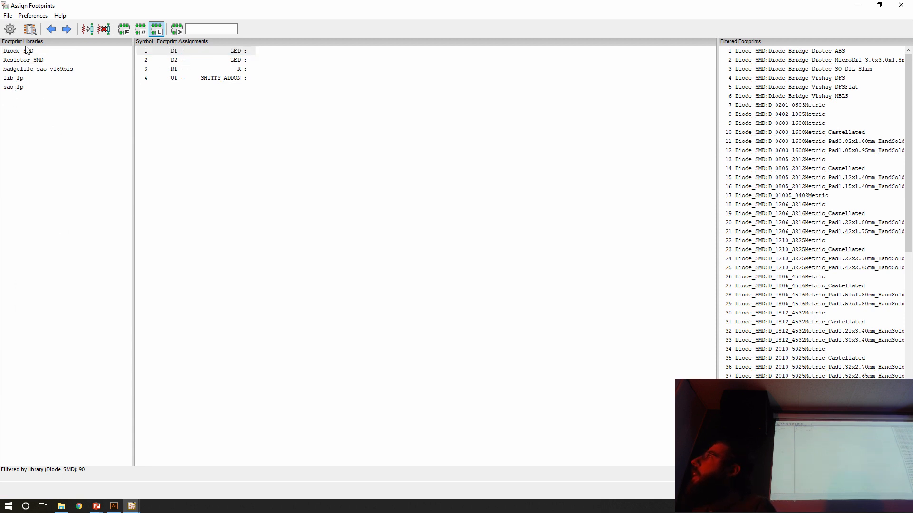
{"action": "left_click", "coordinate": [190, 52]}
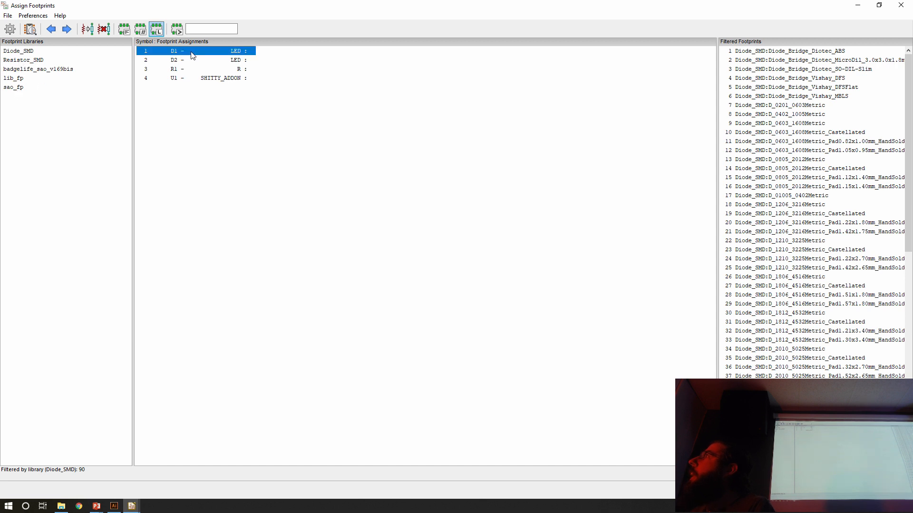
{"action": "left_click", "coordinate": [25, 53]}
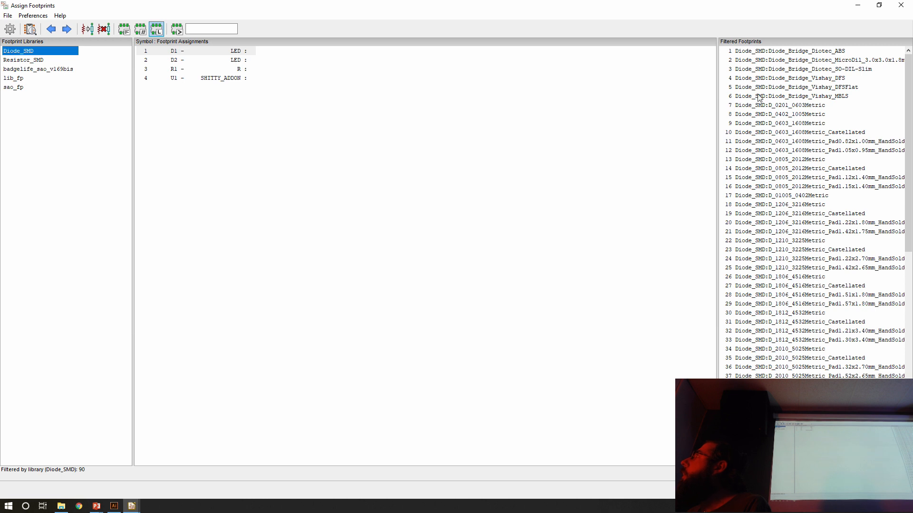
{"action": "left_click", "coordinate": [774, 106]}
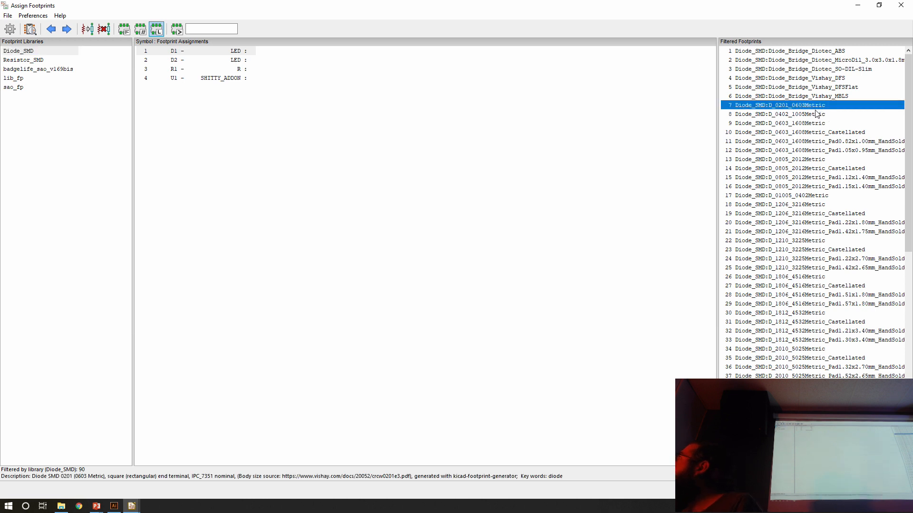
{"action": "left_click", "coordinate": [804, 160]}
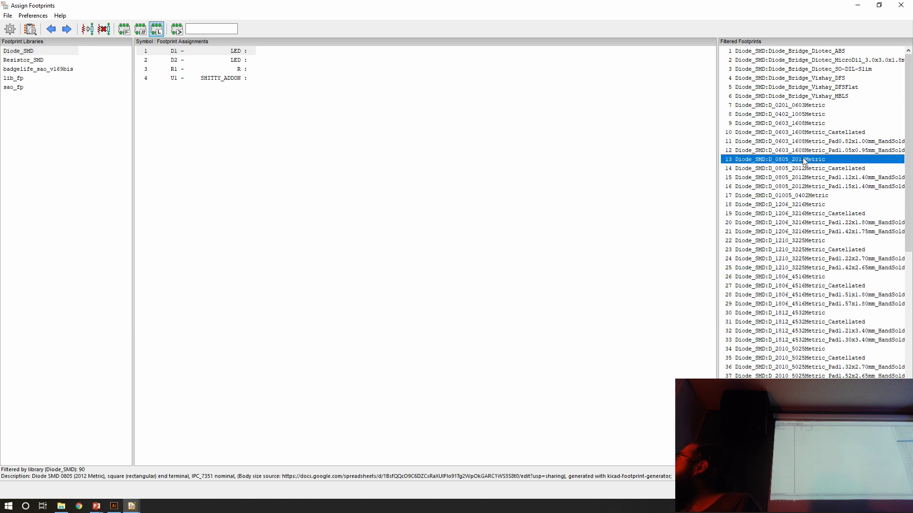
{"action": "double_click", "coordinate": [803, 161]}
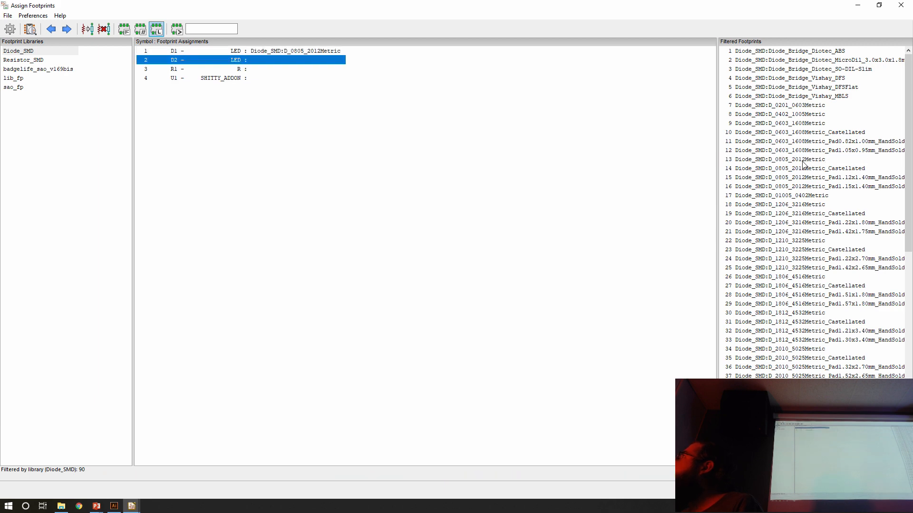
{"action": "double_click", "coordinate": [803, 160]}
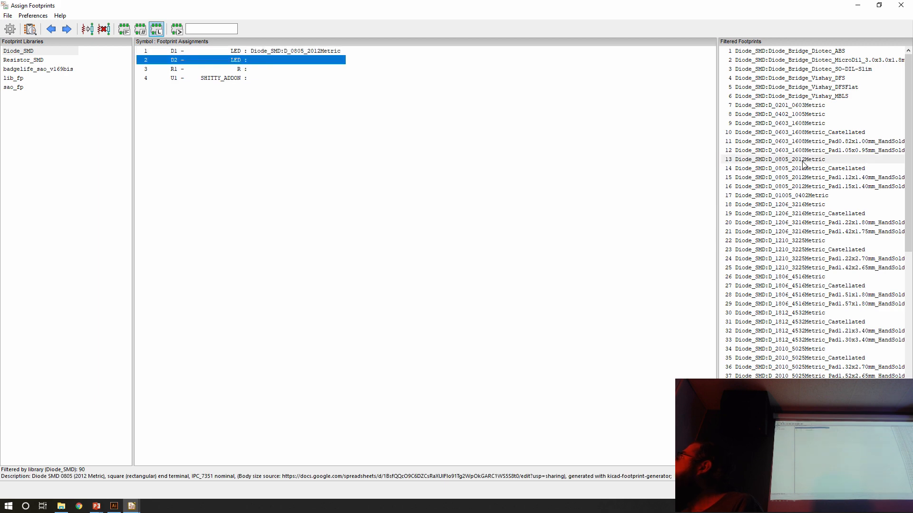
Inspect D2's assigned footprint in the footprint viewer and in 3D from several angles, and close both viewers
{"action": "left_click", "coordinate": [298, 61]}
{"action": "left_click", "coordinate": [31, 34]}
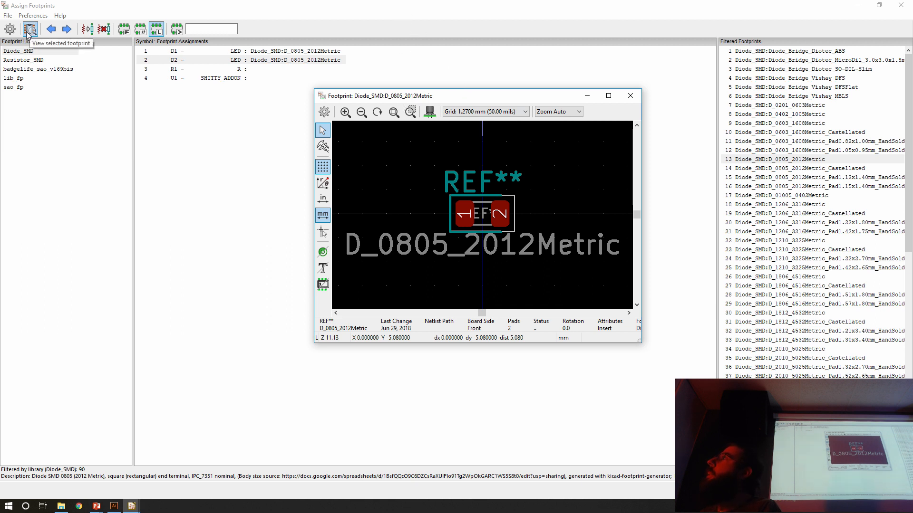
{"action": "left_click", "coordinate": [429, 112]}
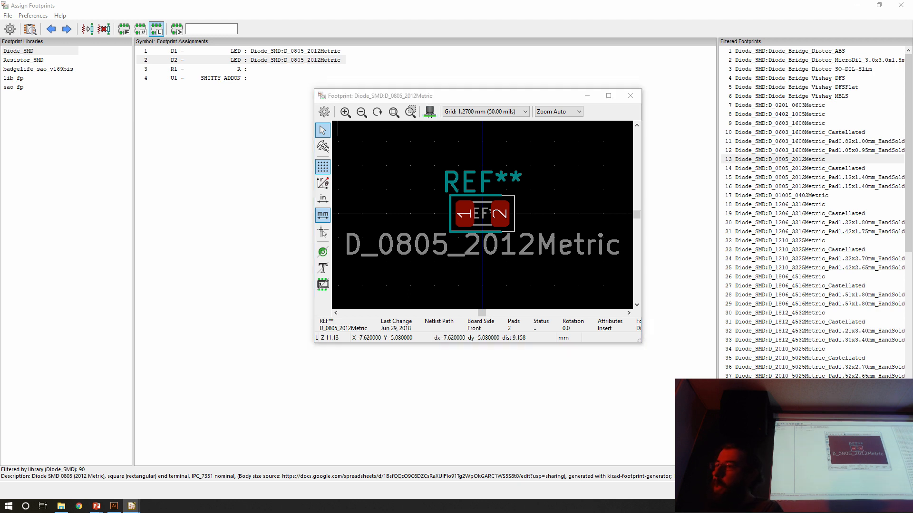
{"action": "left_click_drag", "start_coordinate": [87, 75], "coordinate": [232, 92]}
{"action": "left_click_drag", "start_coordinate": [275, 196], "coordinate": [261, 218]}
{"action": "scroll", "coordinate": [262, 224], "scroll_direction": "up", "scroll_amount": 5}
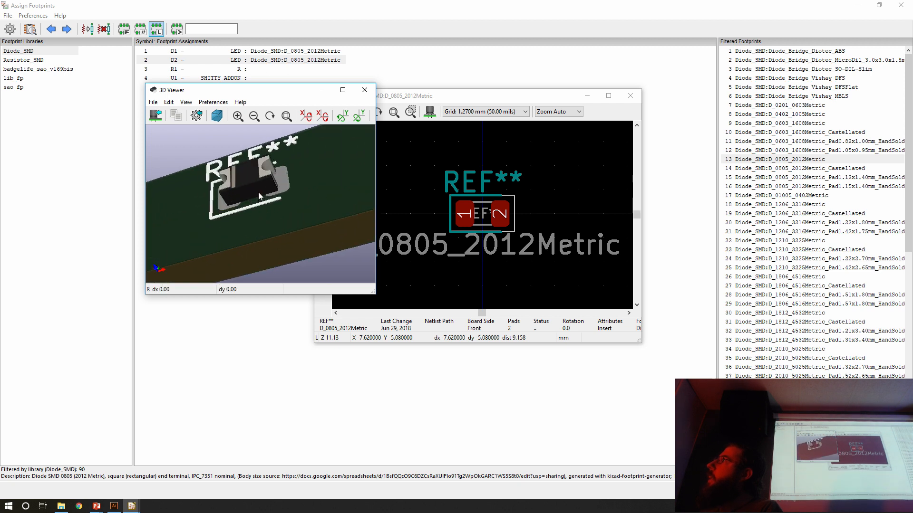
{"action": "left_click_drag", "start_coordinate": [253, 175], "coordinate": [255, 147]}
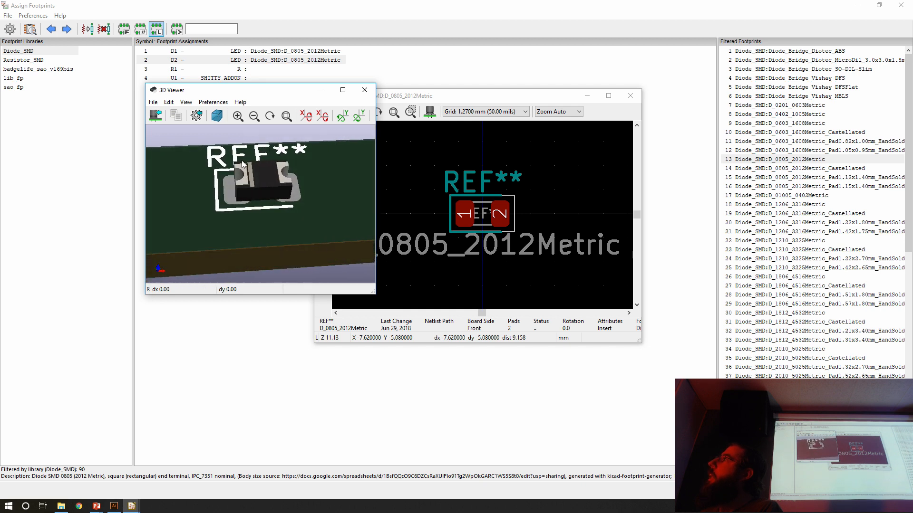
{"action": "left_click", "coordinate": [366, 87]}
{"action": "left_click", "coordinate": [315, 7]}
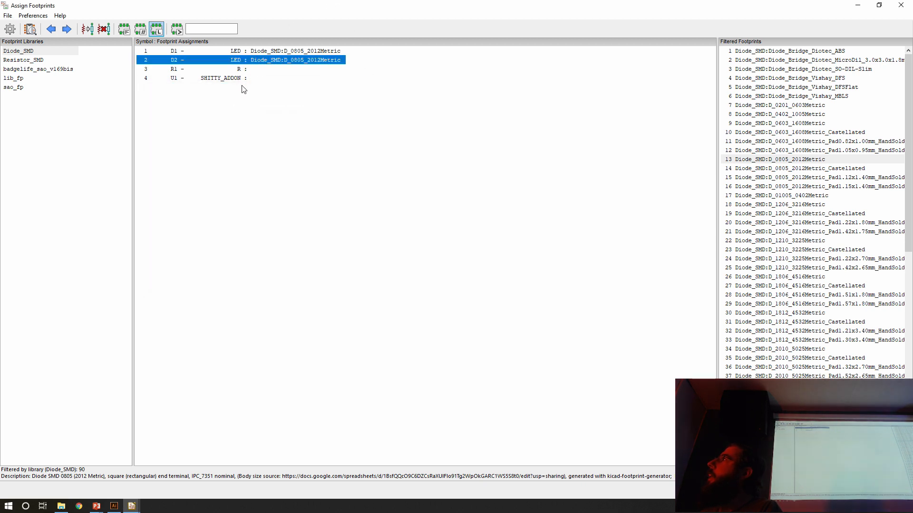
Assign the Resistor_SMD:R_0805_2012Metric footprint to resistor R1
{"action": "left_click", "coordinate": [252, 71]}
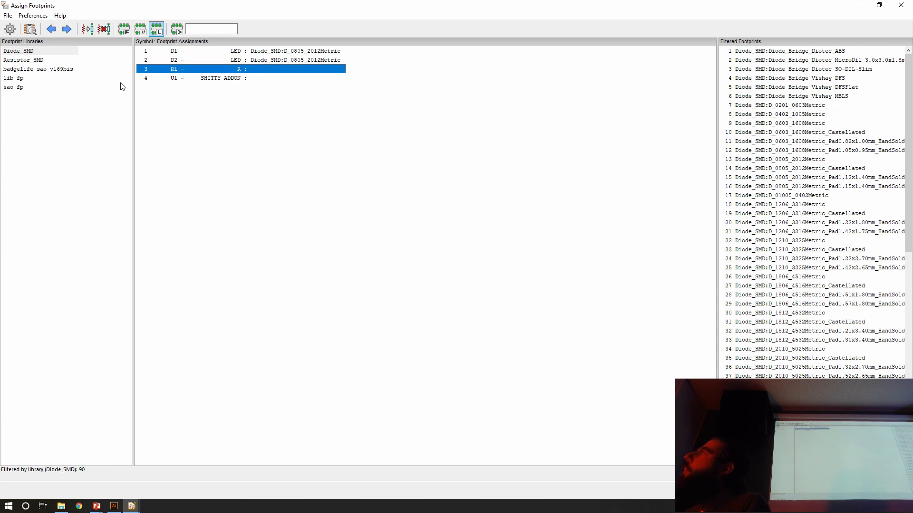
{"action": "left_click", "coordinate": [30, 61]}
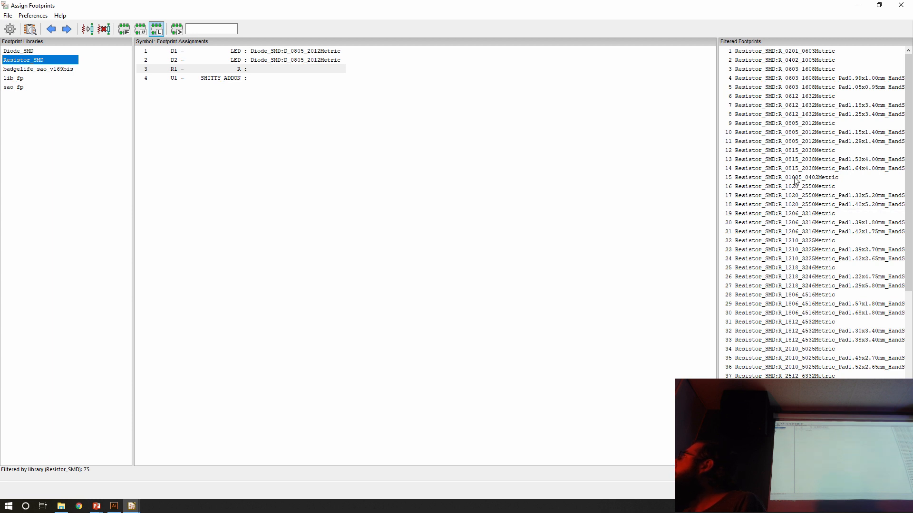
{"action": "left_click", "coordinate": [787, 150]}
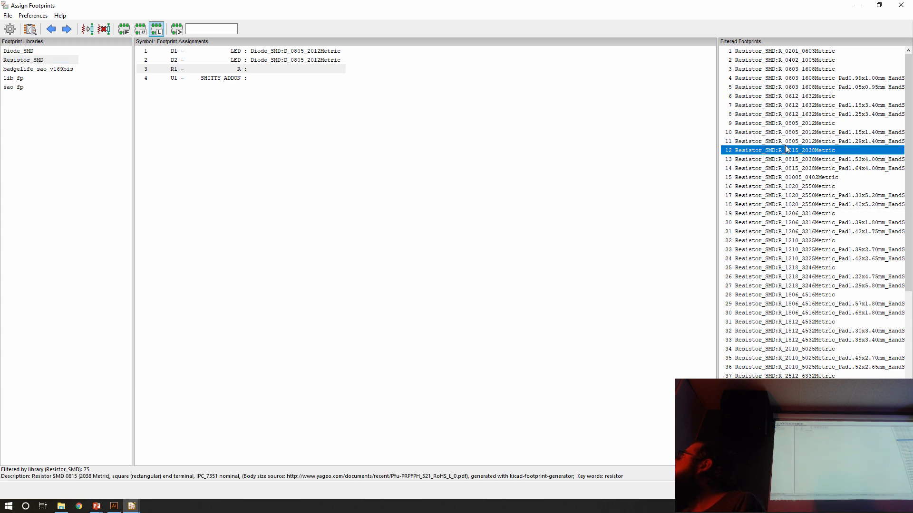
{"action": "left_click", "coordinate": [786, 142]}
{"action": "left_click", "coordinate": [786, 126]}
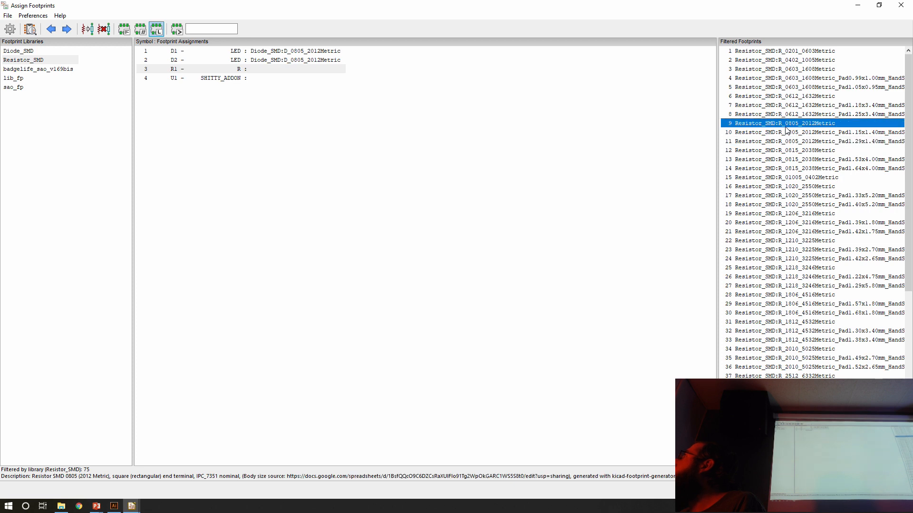
{"action": "double_click", "coordinate": [785, 126]}
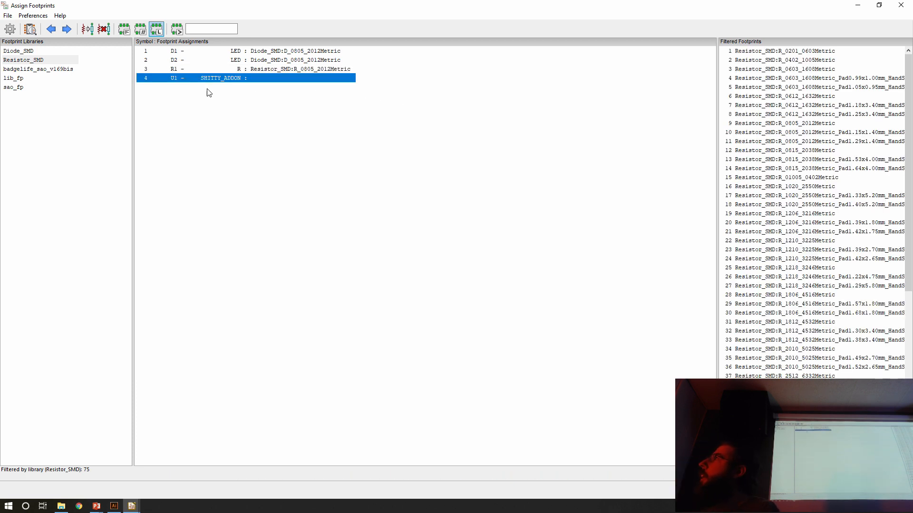
Assign the Badgelife-Shitty-2x2-NotRotated footprint from the sao_fp library to U1
{"action": "left_click", "coordinate": [24, 79]}
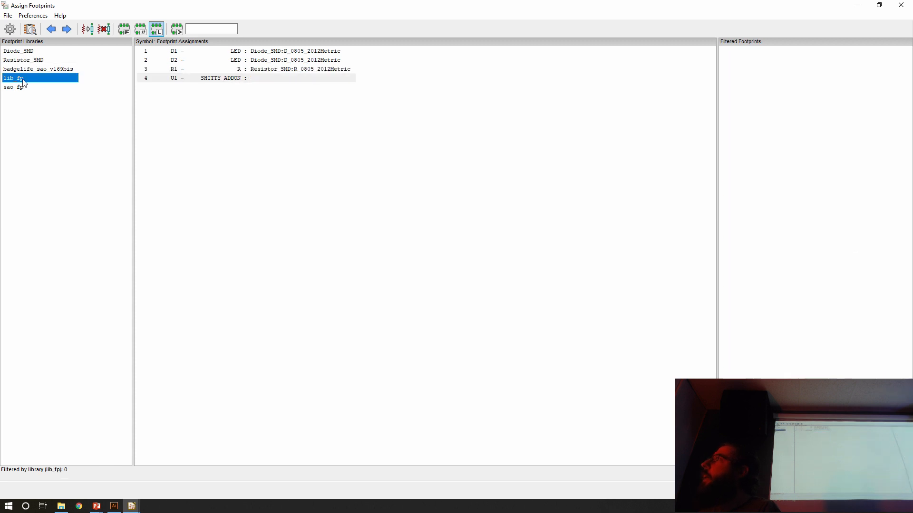
{"action": "left_click", "coordinate": [24, 88]}
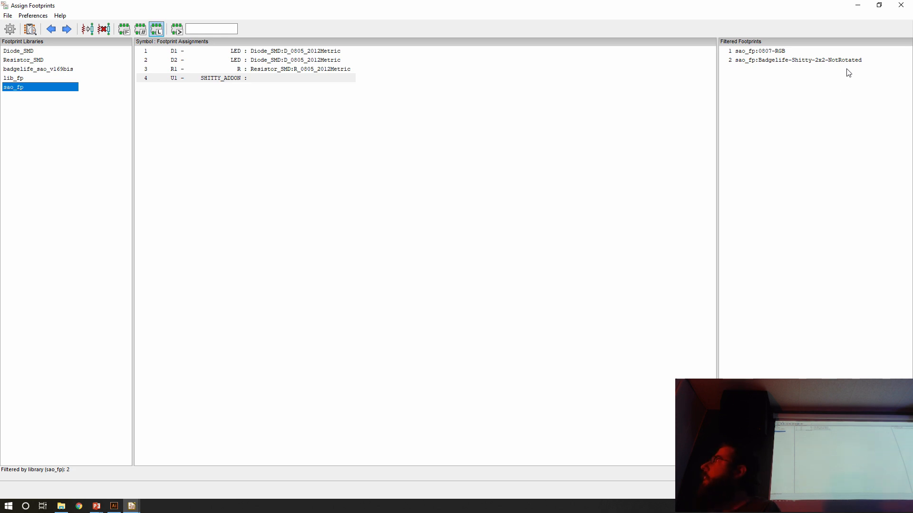
{"action": "left_click", "coordinate": [780, 62]}
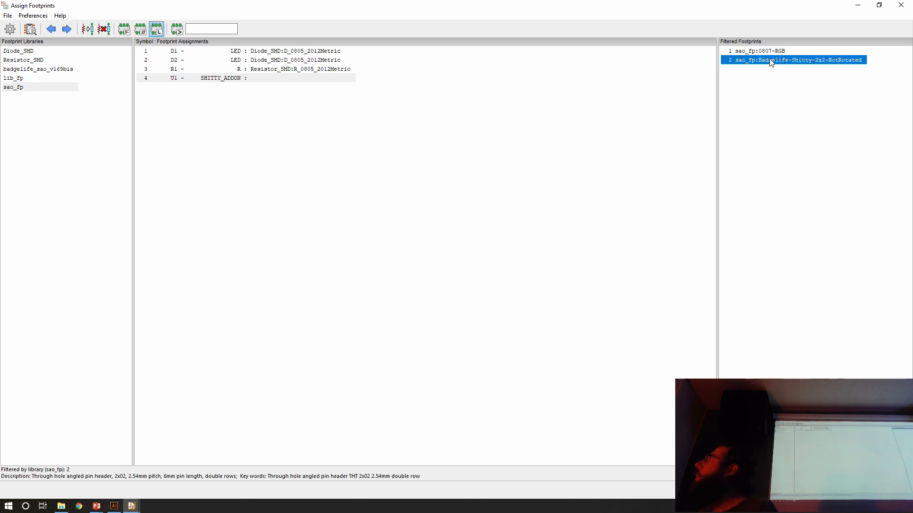
{"action": "double_click", "coordinate": [771, 62]}
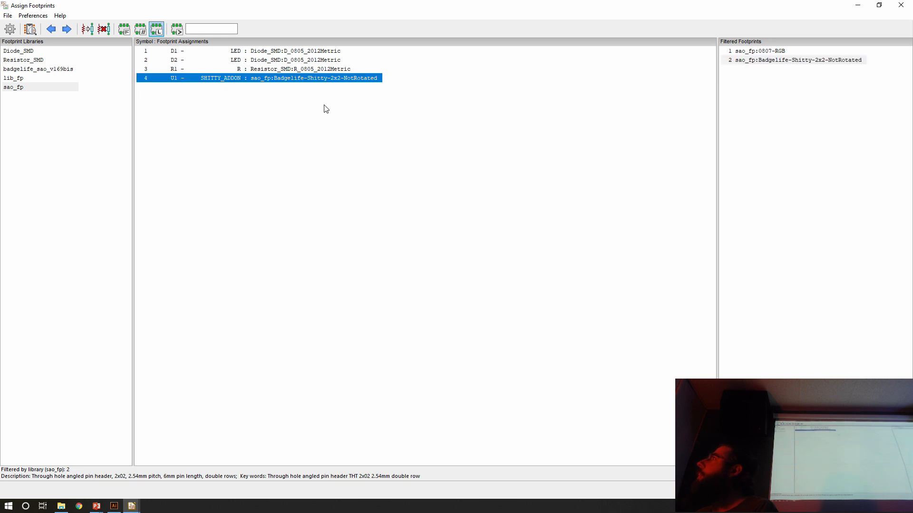
Apply the footprint assignments, save the schematic, and close the footprint assignment window
{"action": "double_click", "coordinate": [660, 5]}
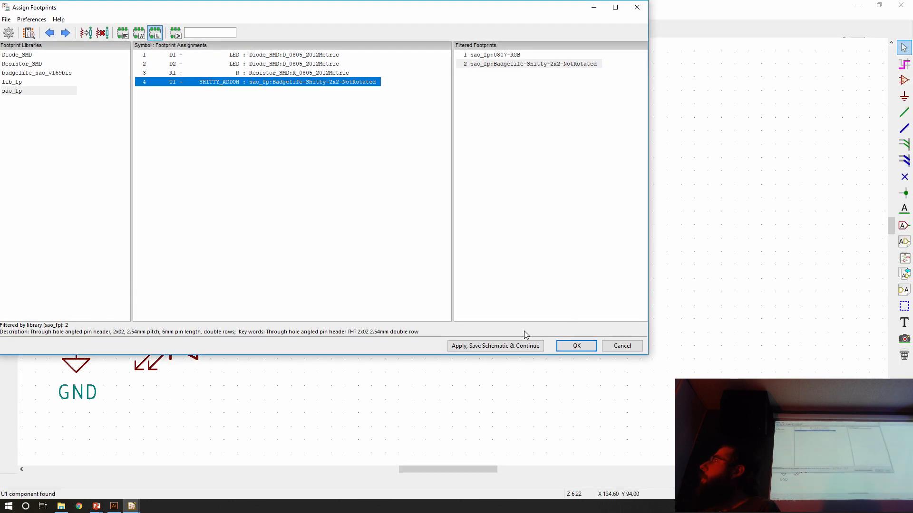
{"action": "left_click", "coordinate": [523, 347]}
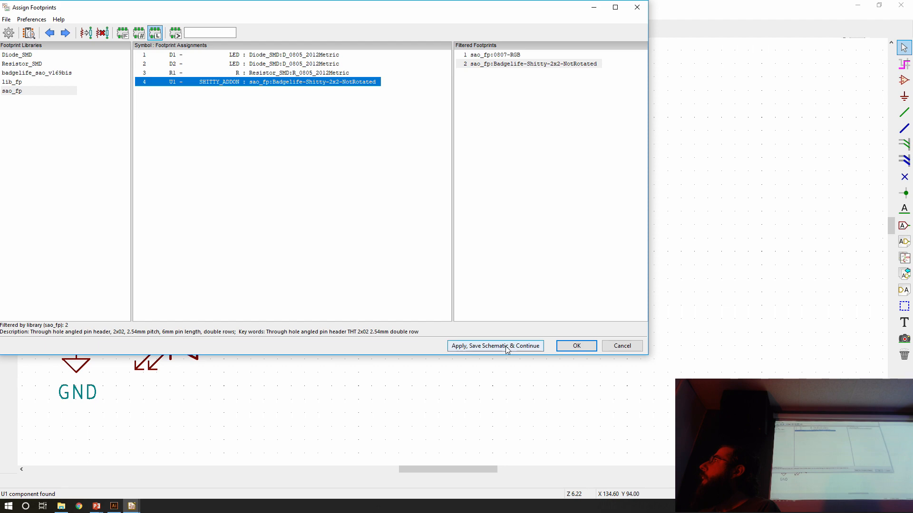
{"action": "left_click", "coordinate": [576, 347]}
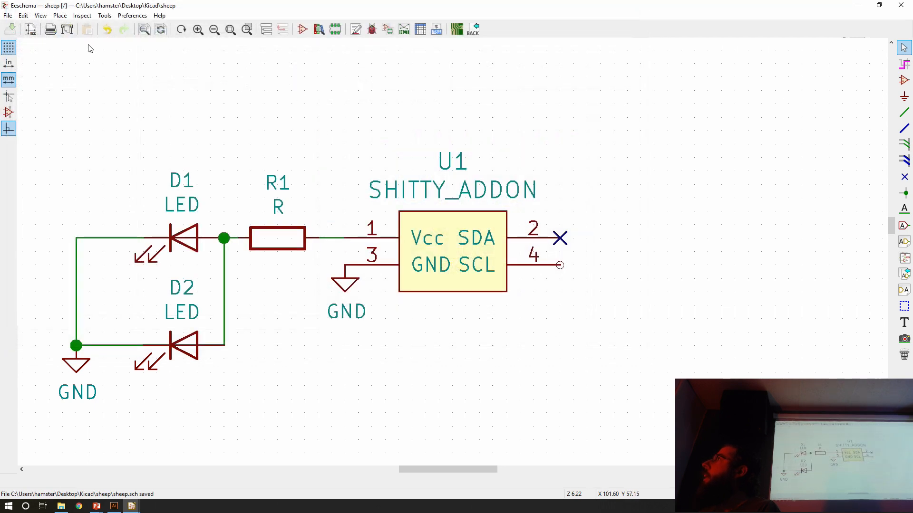
{"action": "left_click", "coordinate": [8, 16]}
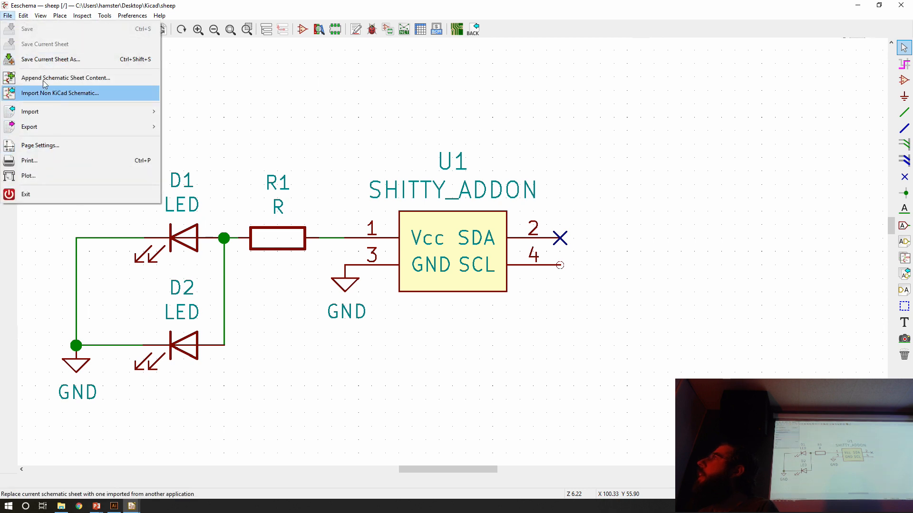
{"action": "left_click", "coordinate": [45, 42]}
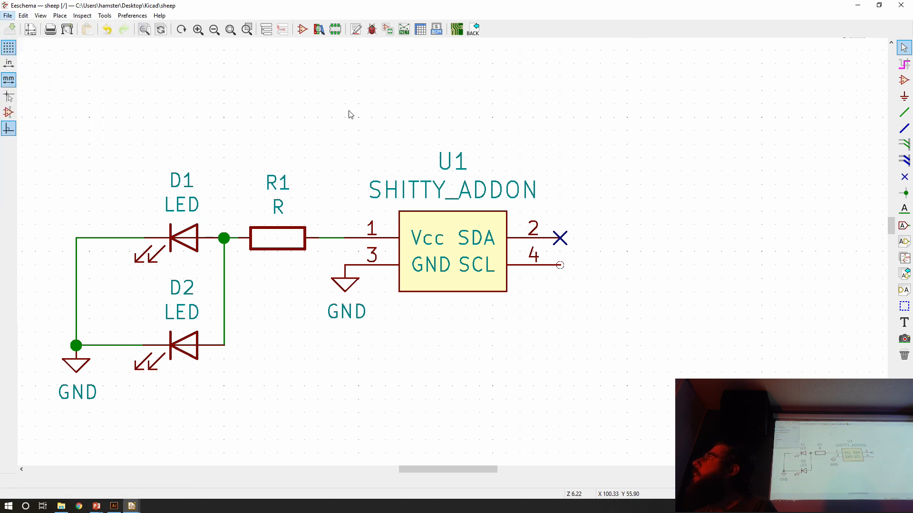
Generate the netlist in KiCad format and save it as sheep.net in the sheep project folder
{"action": "left_click", "coordinate": [404, 29]}
{"action": "left_click", "coordinate": [528, 221]}
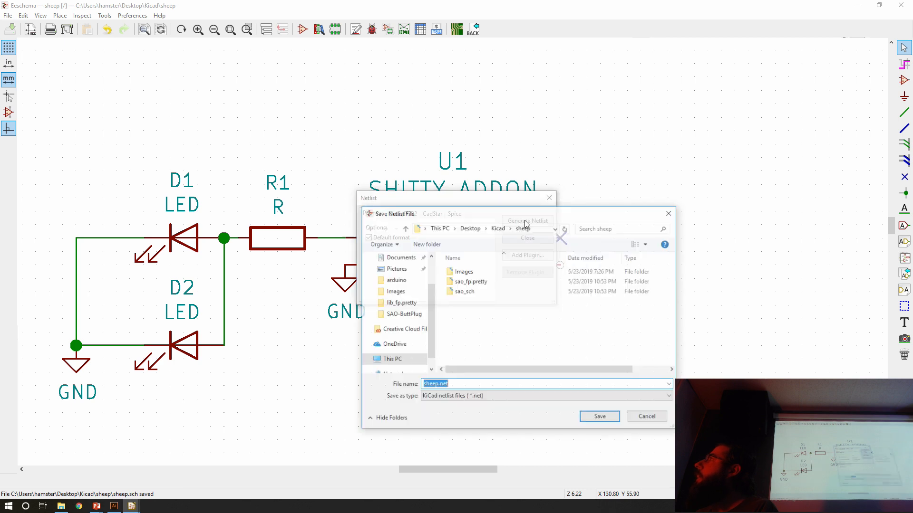
{"action": "left_click", "coordinate": [601, 418]}
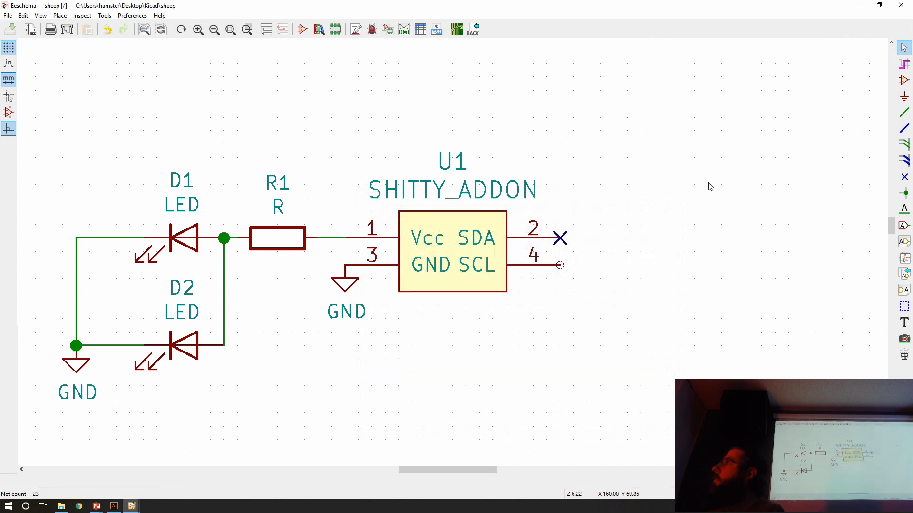
Minimize the schematic editor, return to the slideshow and advance it to the KiCad - Import slide
{"action": "left_click", "coordinate": [860, 6]}
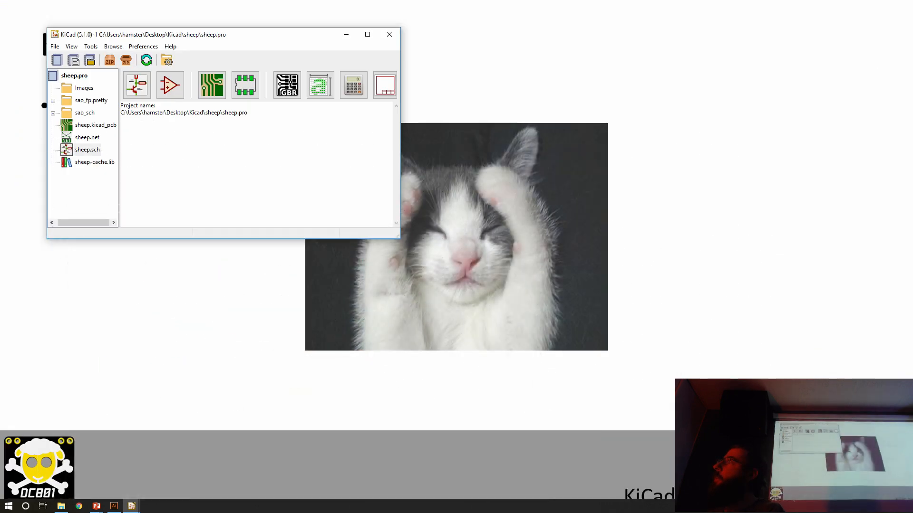
{"action": "left_click", "coordinate": [754, 162]}
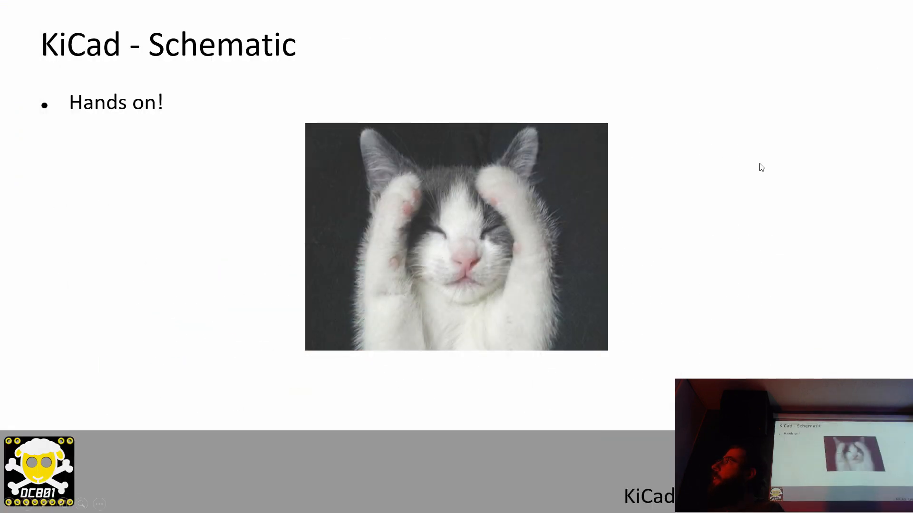
{"action": "left_click", "coordinate": [706, 172]}
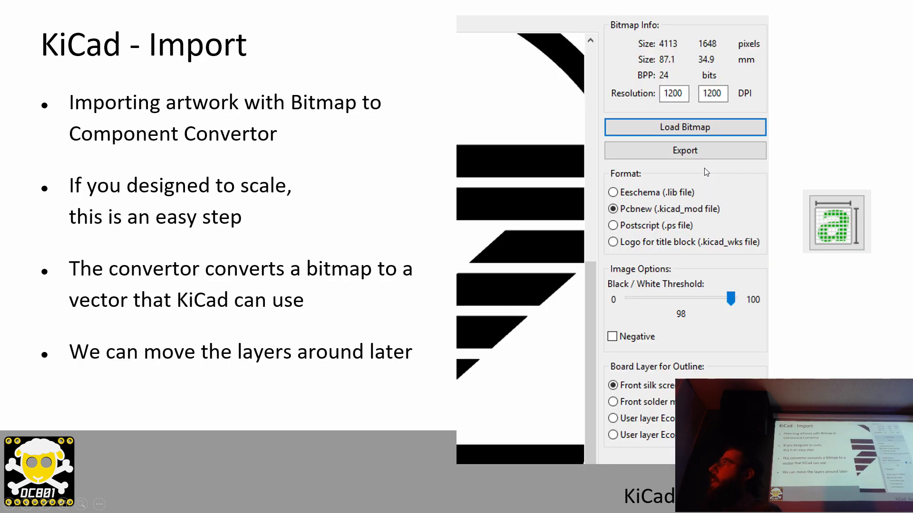
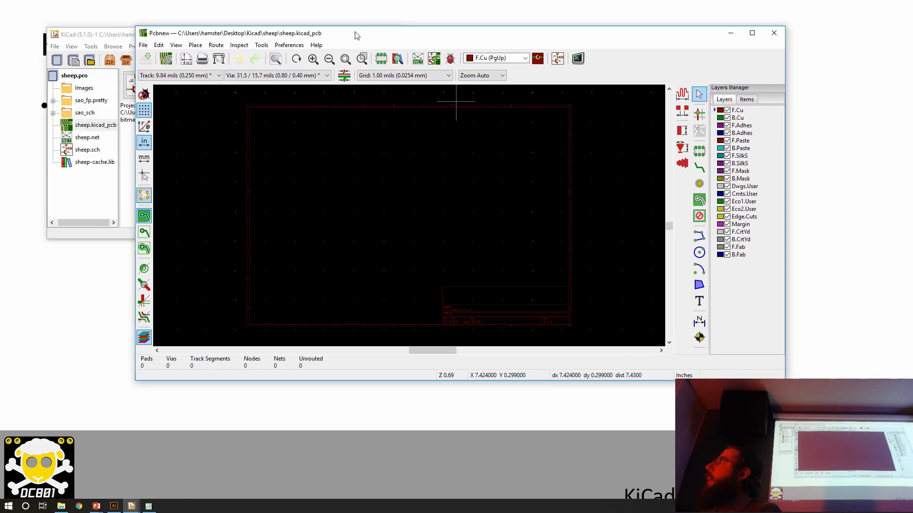
Maximize the PCB editor, load the sheep.net netlist with existing footprint associations kept, and update the board with its footprints
{"action": "double_click", "coordinate": [357, 36]}
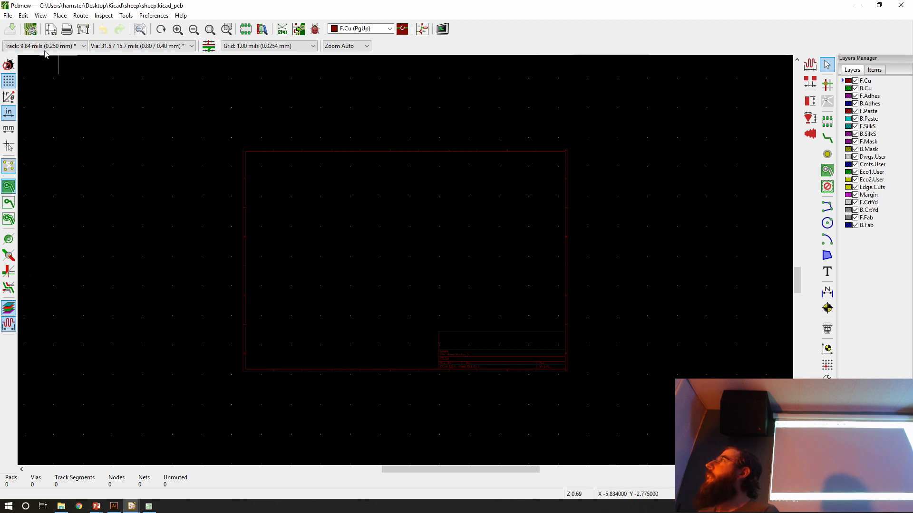
{"action": "left_click", "coordinate": [282, 30]}
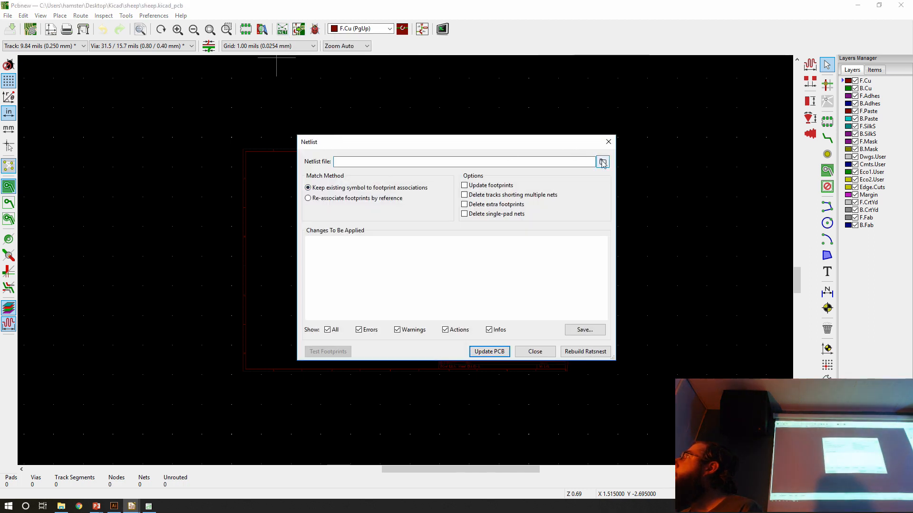
{"action": "left_click", "coordinate": [603, 162]}
{"action": "double_click", "coordinate": [421, 247]}
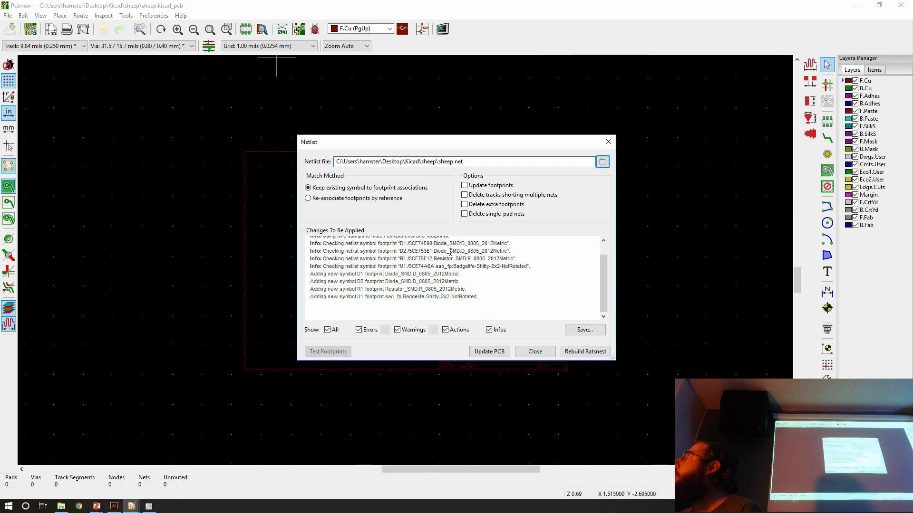
{"action": "left_click", "coordinate": [490, 352]}
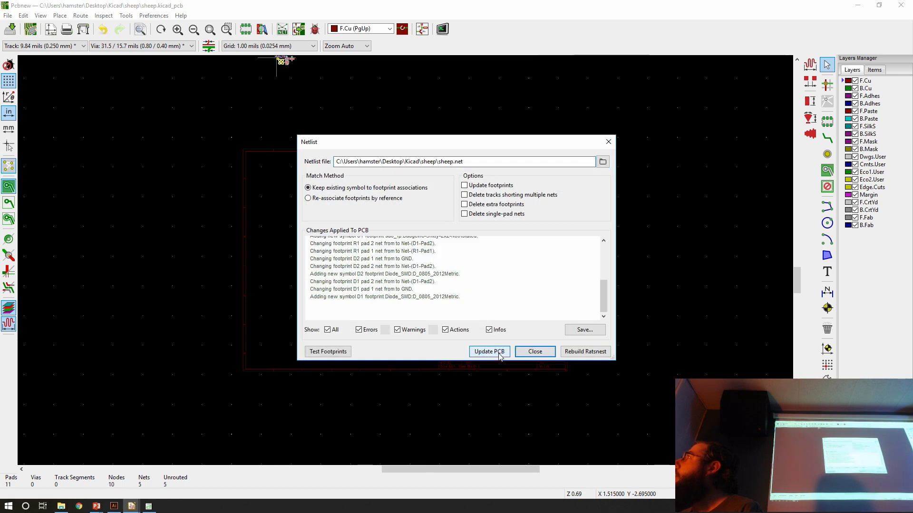
{"action": "left_click", "coordinate": [542, 355]}
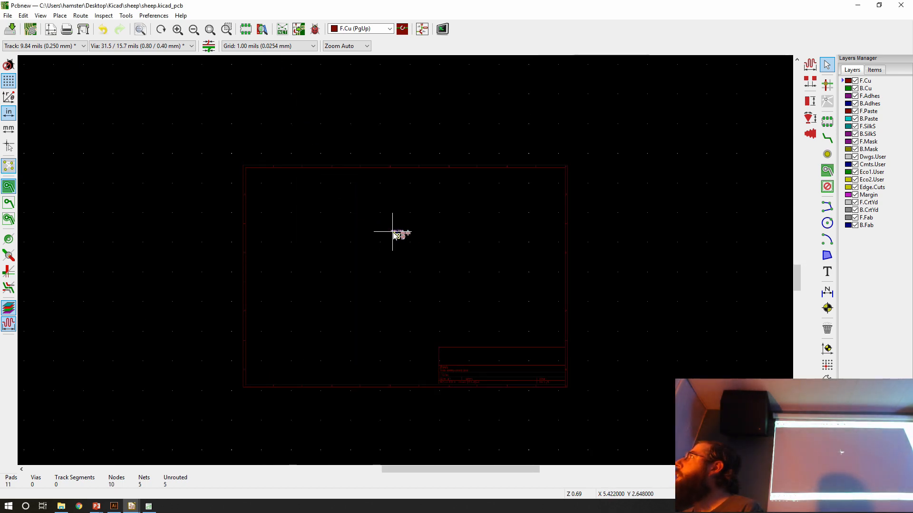
{"action": "scroll", "coordinate": [400, 240], "scroll_direction": "up", "scroll_amount": 10}
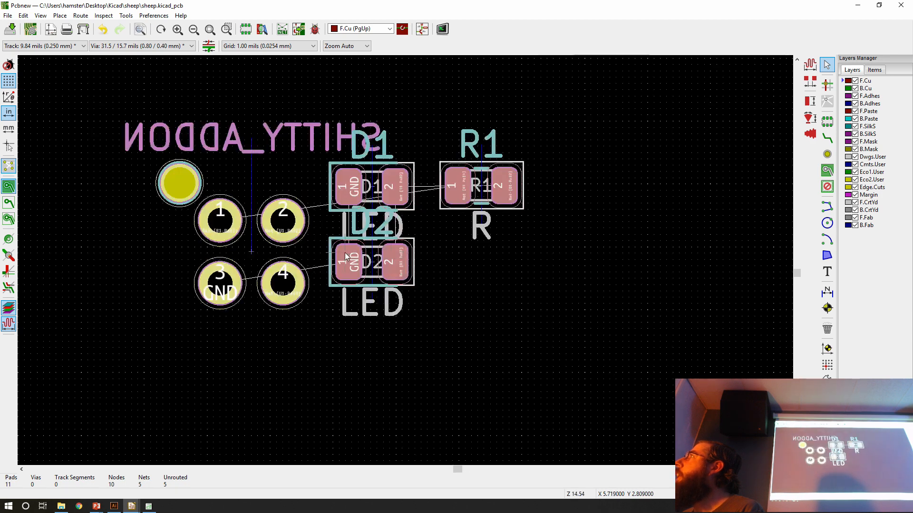
{"action": "scroll", "coordinate": [334, 234], "scroll_direction": "down", "scroll_amount": 1}
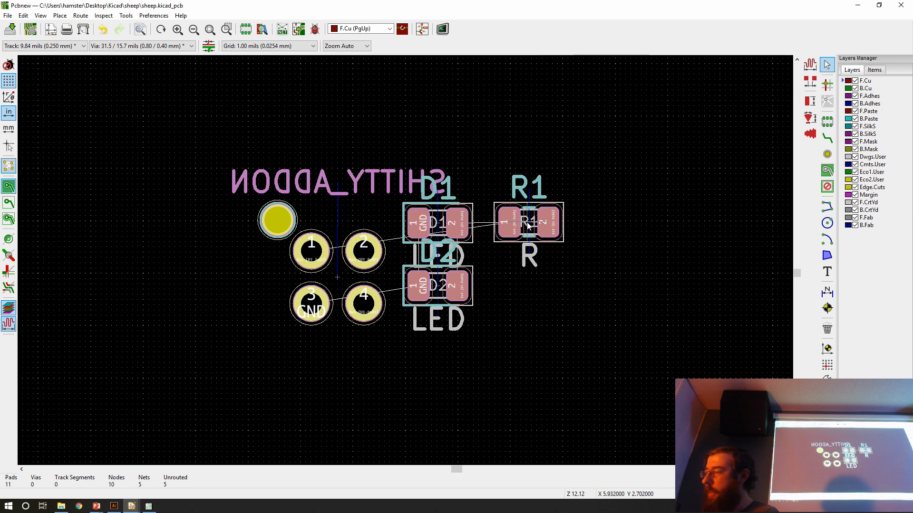
{"action": "left_click_drag", "start_coordinate": [526, 228], "coordinate": [567, 260]}
{"action": "left_click", "coordinate": [568, 329]}
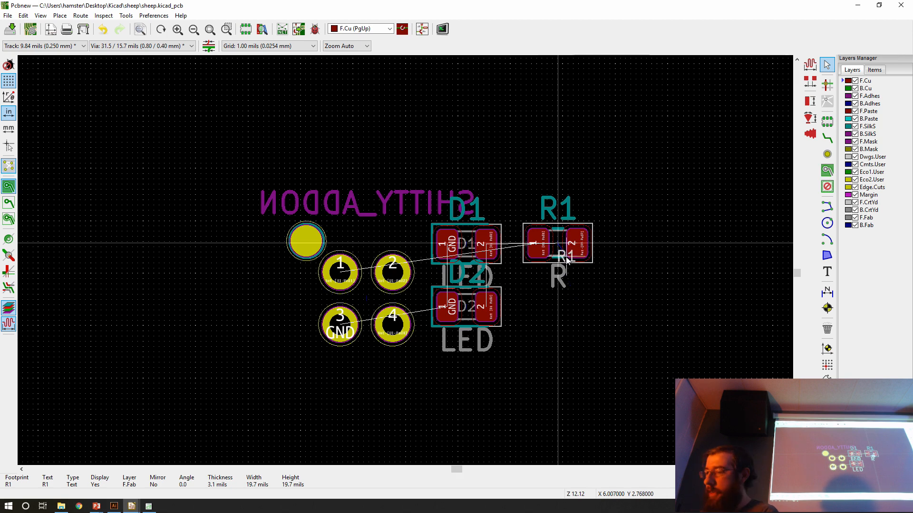
{"action": "key", "text": "Escape"}
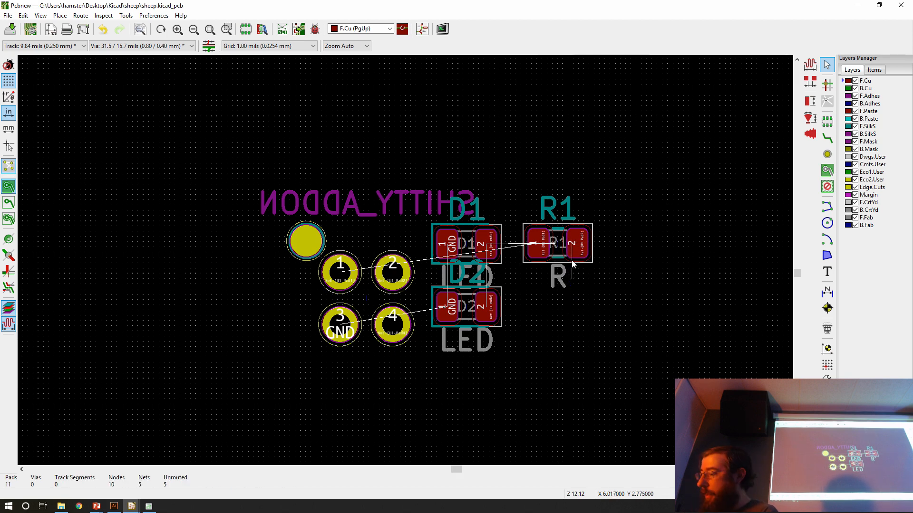
Move the R1 resistor footprint slightly to the right, farther from the LED footprints
{"action": "left_click_drag", "start_coordinate": [572, 265], "coordinate": [568, 244]}
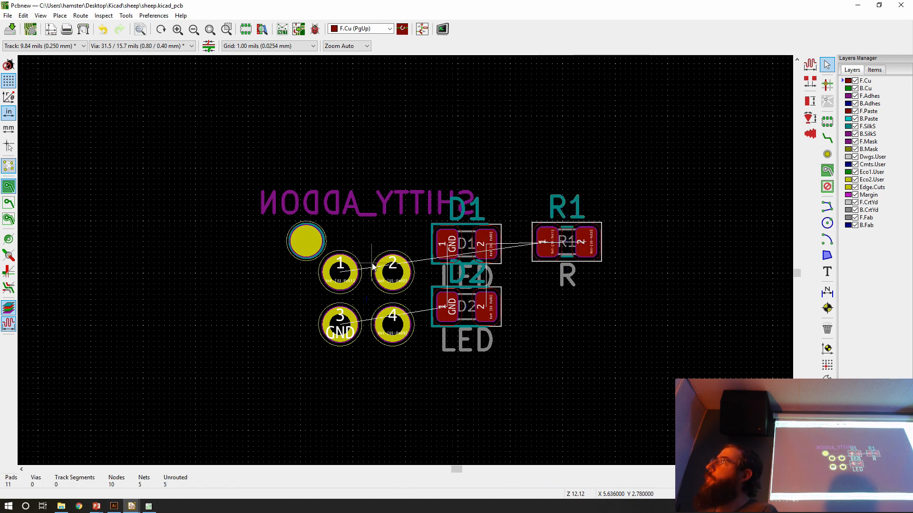
{"action": "scroll", "coordinate": [519, 298], "scroll_direction": "down", "scroll_amount": 1}
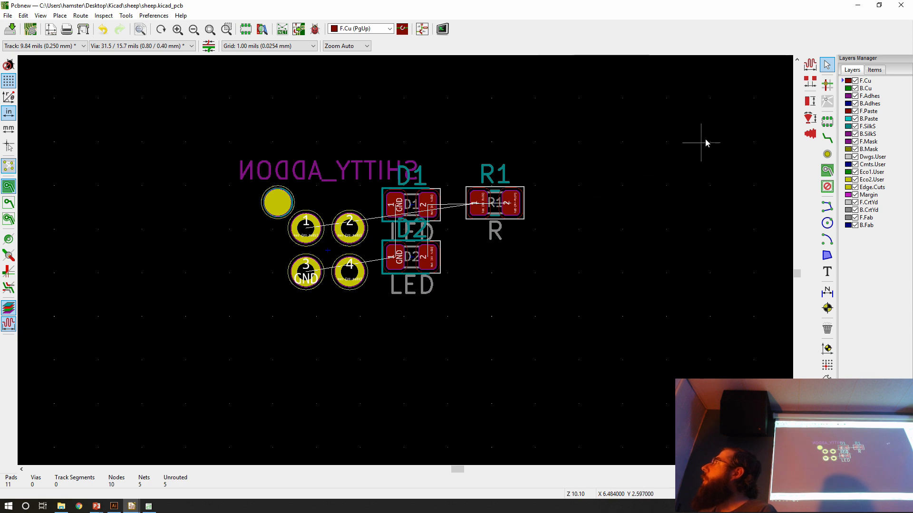
Place the silk footprint from the sao_fp library on the empty board area beside resistor R1
{"action": "scroll", "coordinate": [363, 263], "scroll_direction": "down", "scroll_amount": 5}
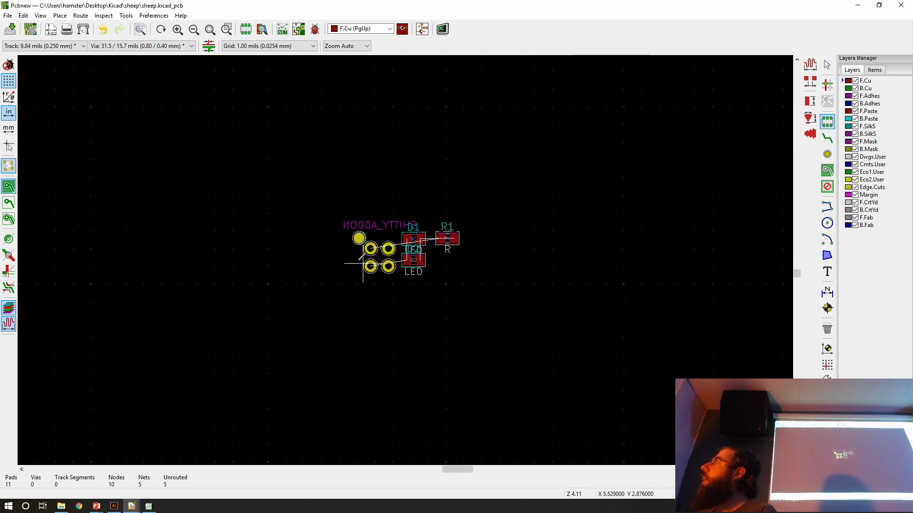
{"action": "left_click", "coordinate": [281, 238]}
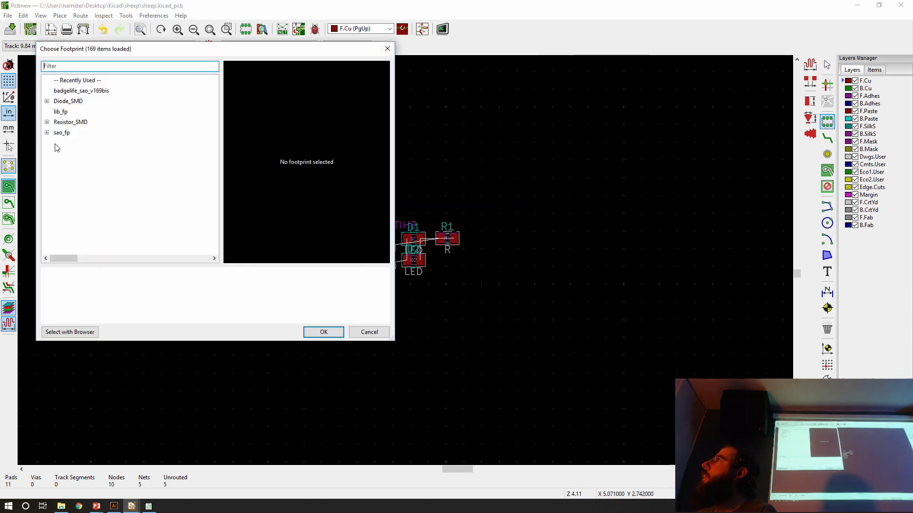
{"action": "left_click", "coordinate": [63, 112]}
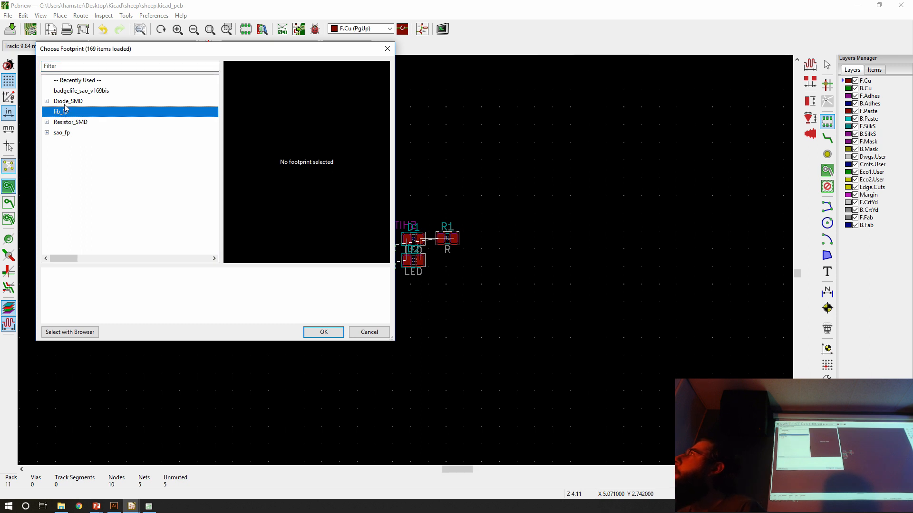
{"action": "left_click", "coordinate": [47, 133]}
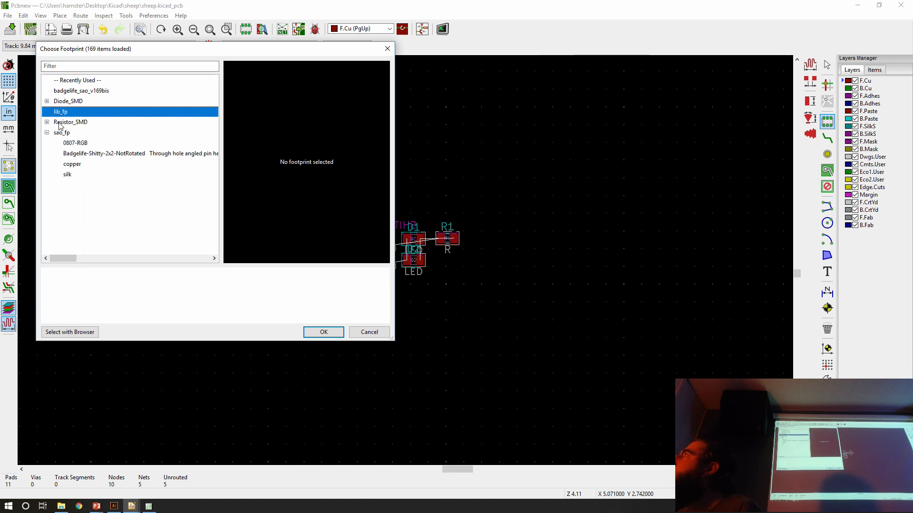
{"action": "left_click", "coordinate": [57, 124]}
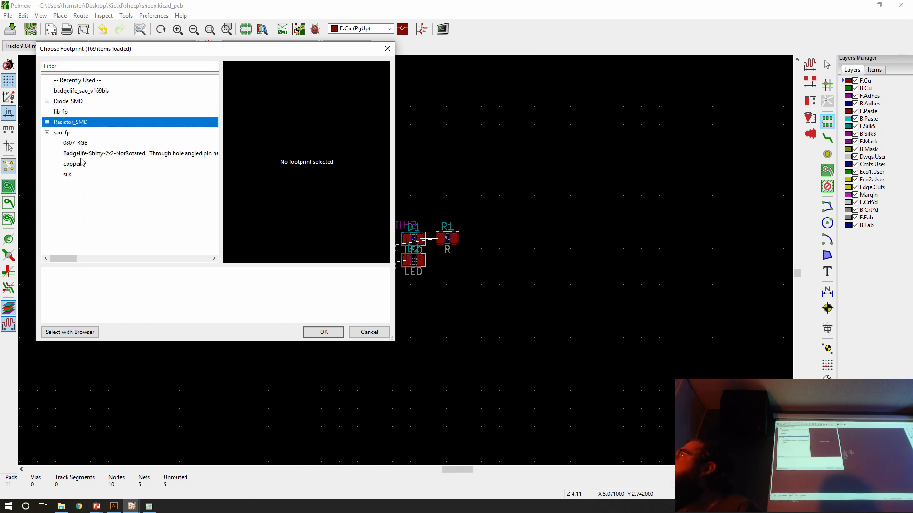
{"action": "left_click", "coordinate": [72, 165]}
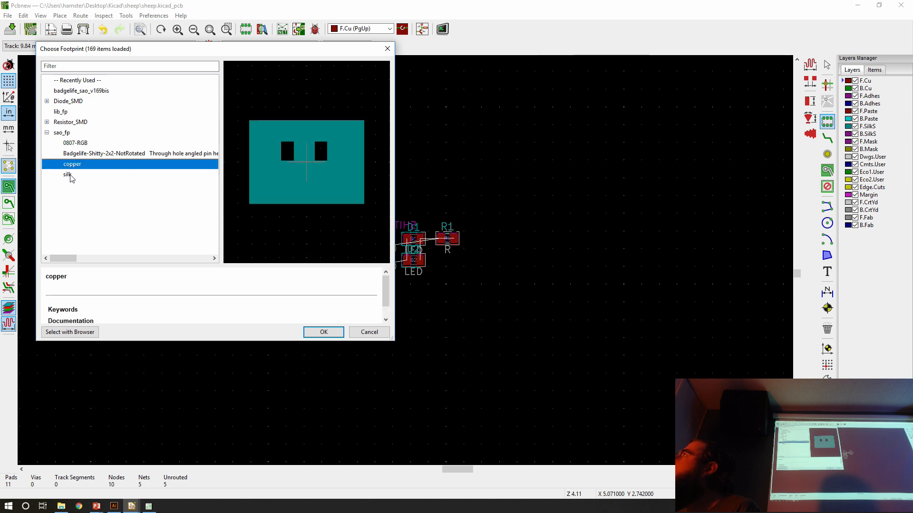
{"action": "left_click", "coordinate": [70, 177]}
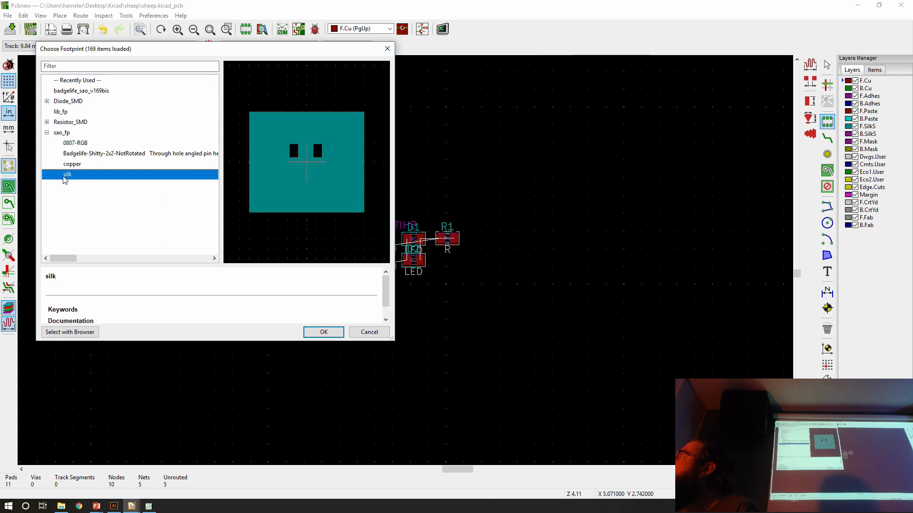
{"action": "double_click", "coordinate": [67, 177]}
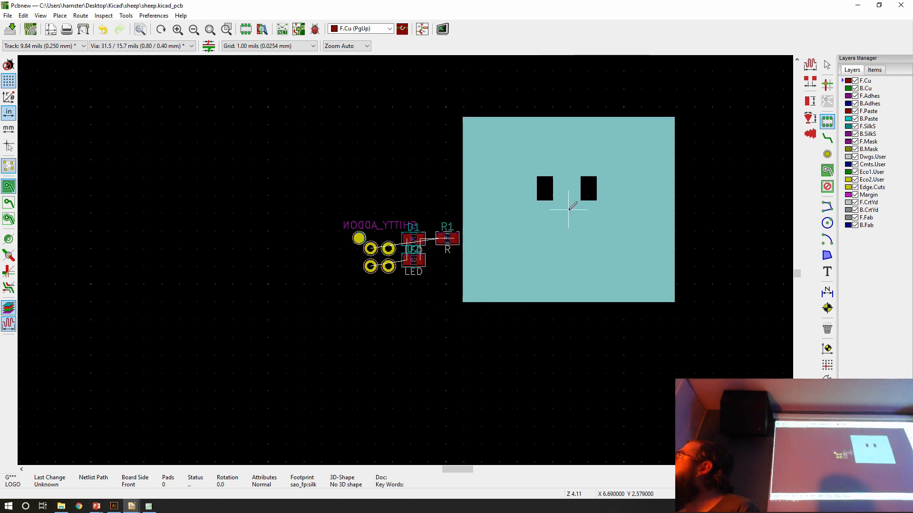
{"action": "scroll", "coordinate": [571, 207], "scroll_direction": "up", "scroll_amount": 1}
{"action": "left_click", "coordinate": [485, 230]}
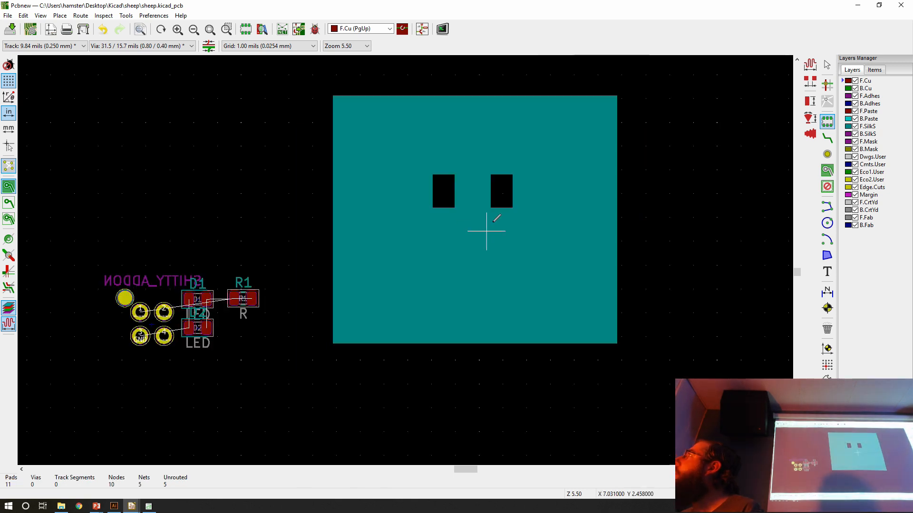
{"action": "scroll", "coordinate": [485, 231], "scroll_direction": "down", "scroll_amount": 1}
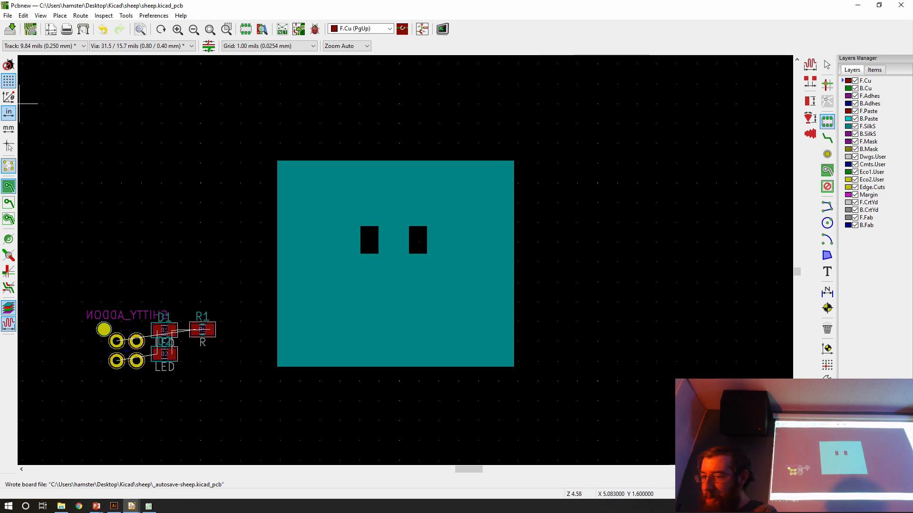
Switch to Bitmap to Component Converter and export the Sheep Head.png image with Negative enabled, replacing silk.kicad_mod
{"action": "key", "text": "alt+Tab"}
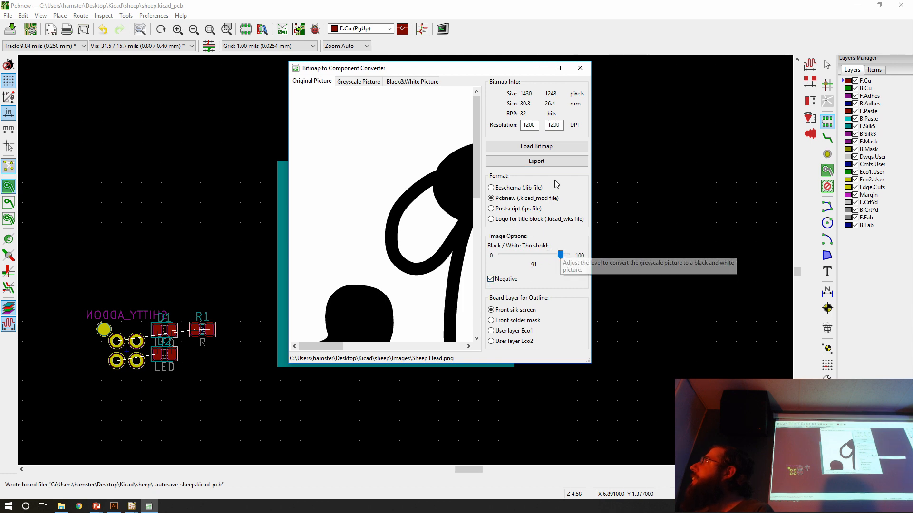
{"action": "left_click", "coordinate": [530, 161]}
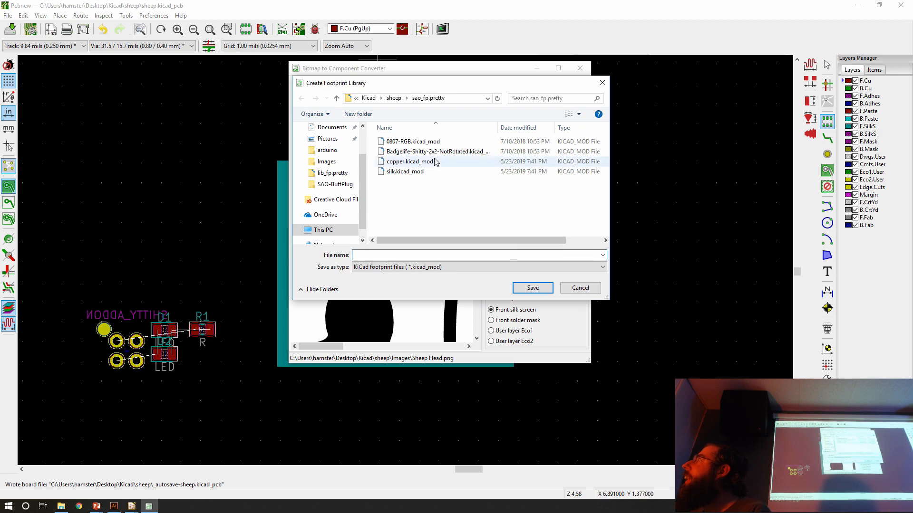
{"action": "double_click", "coordinate": [399, 171]}
{"action": "left_click", "coordinate": [483, 257]}
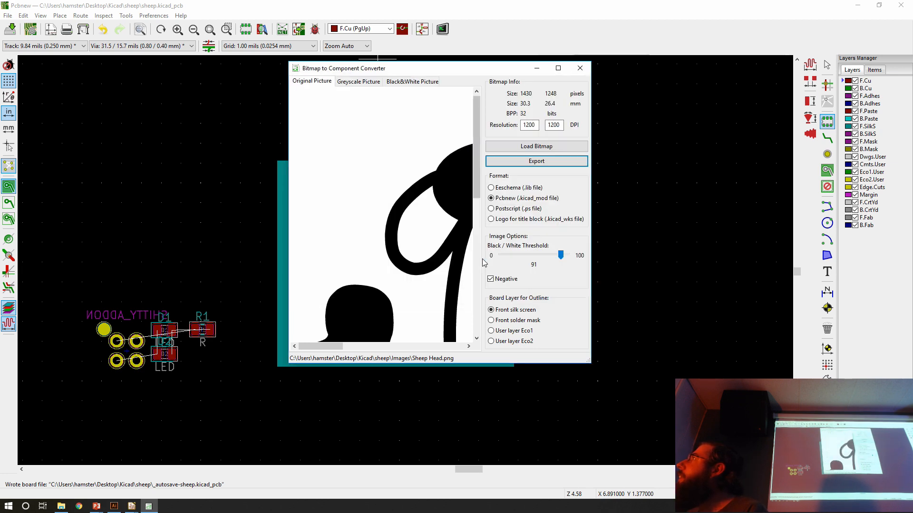
Load copper.png and export it with Negative enabled as a Pcbnew footprint, replacing copper.kicad_mod
{"action": "left_click", "coordinate": [520, 145]}
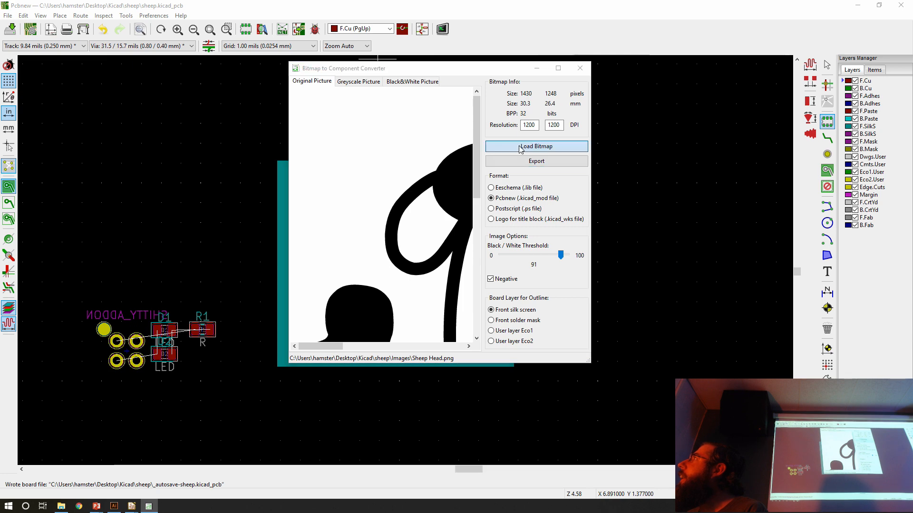
{"action": "double_click", "coordinate": [404, 157]}
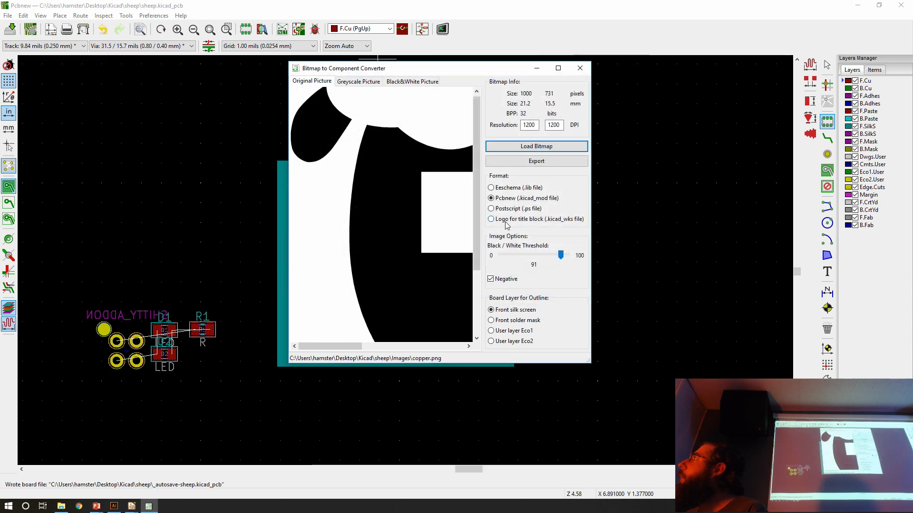
{"action": "left_click", "coordinate": [561, 161]}
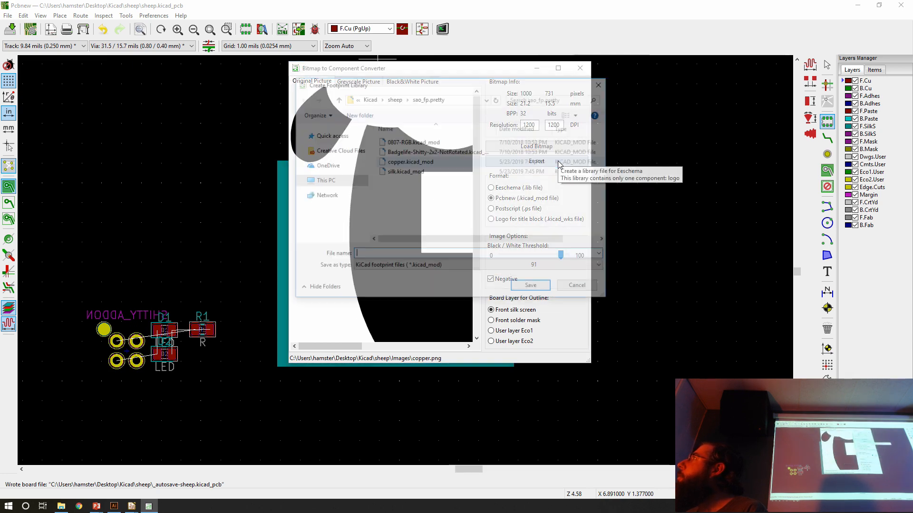
{"action": "double_click", "coordinate": [431, 161]}
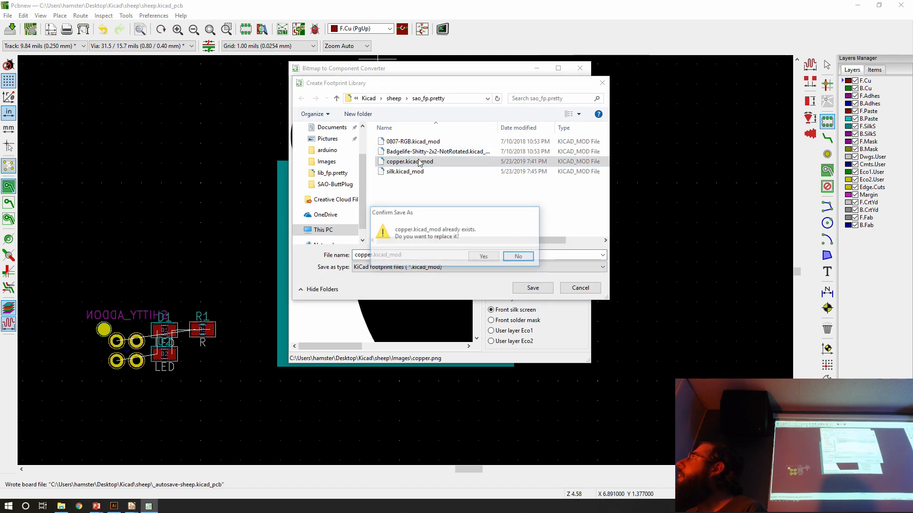
{"action": "left_click", "coordinate": [482, 259]}
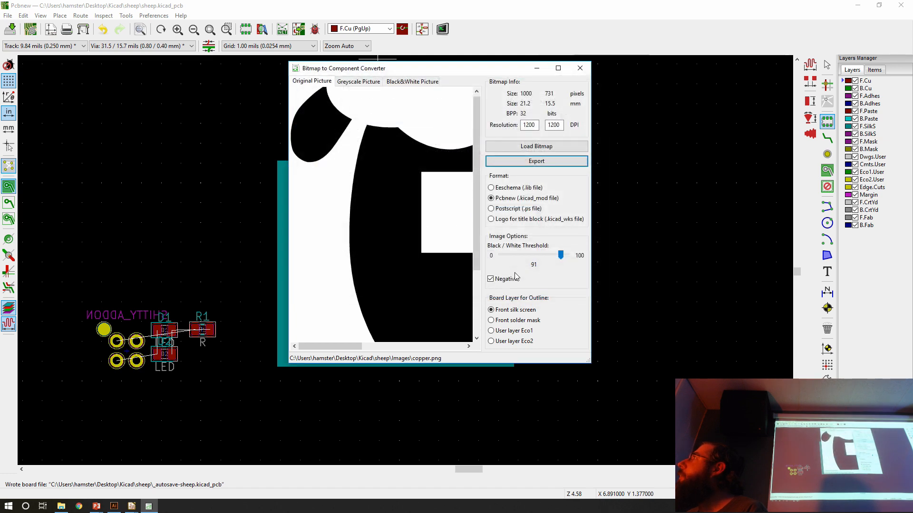
Switch back to Pcbnew and preview the exported silk and copper footprints without placing either one
{"action": "left_click", "coordinate": [198, 167]}
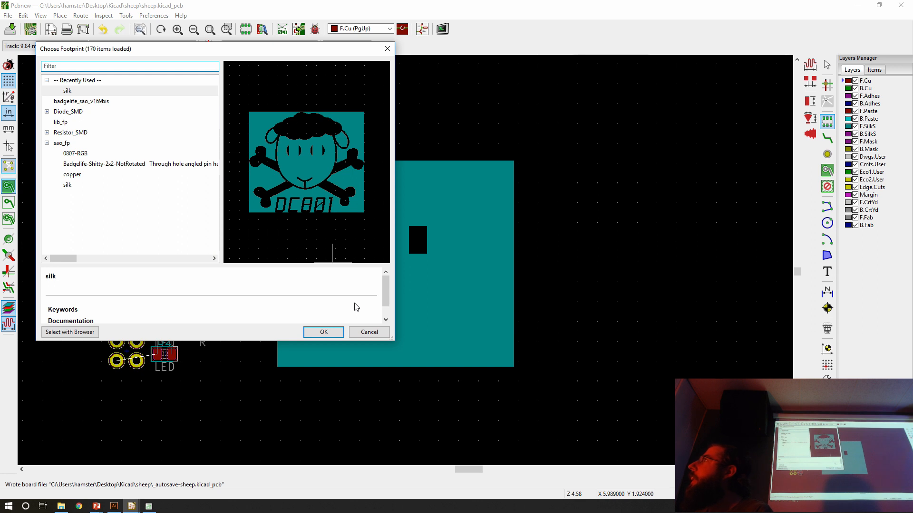
{"action": "left_click", "coordinate": [71, 175]}
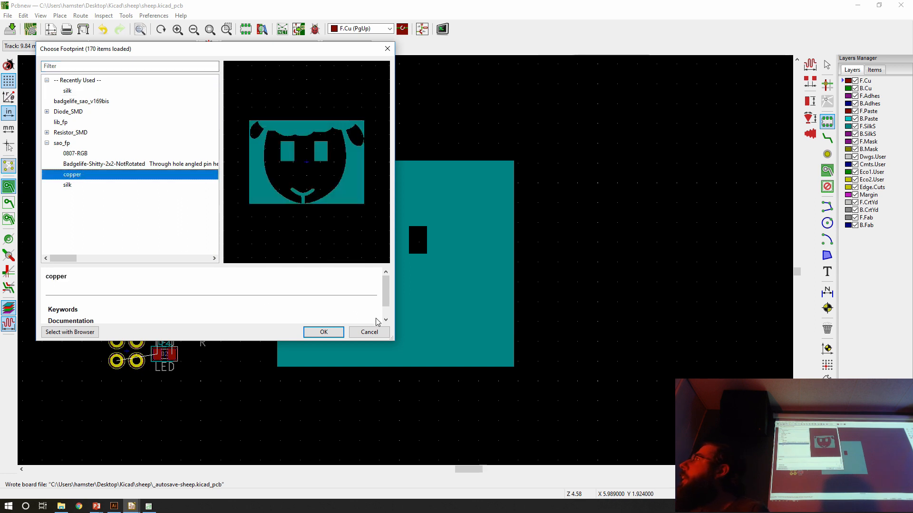
{"action": "left_click", "coordinate": [376, 332]}
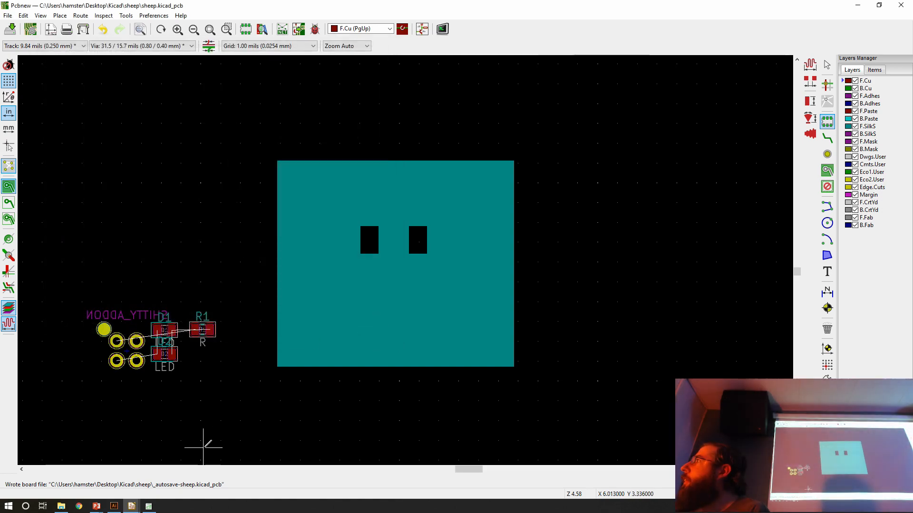
Switch back to Bitmap to Component Converter and export the copper.png image with Negative off, replacing copper.kicad_mod
{"action": "mouse_move", "coordinate": [126, 507]}
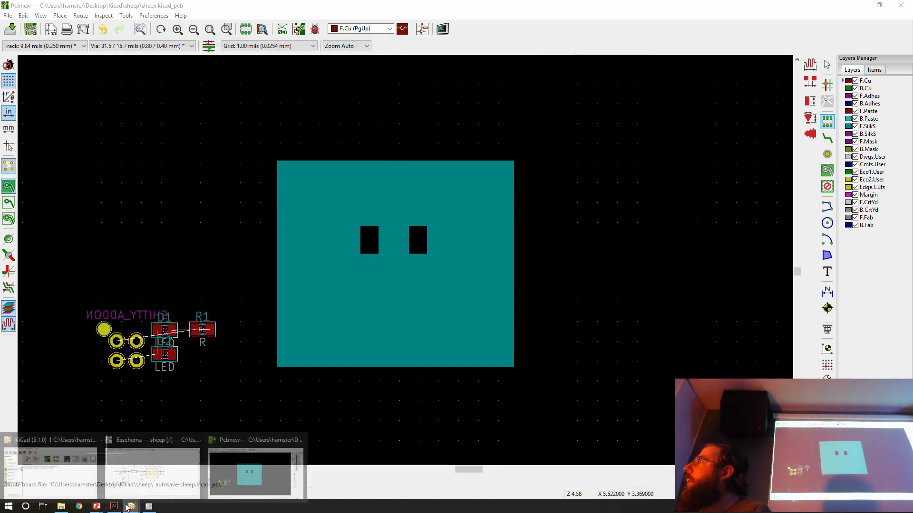
{"action": "left_click", "coordinate": [63, 472]}
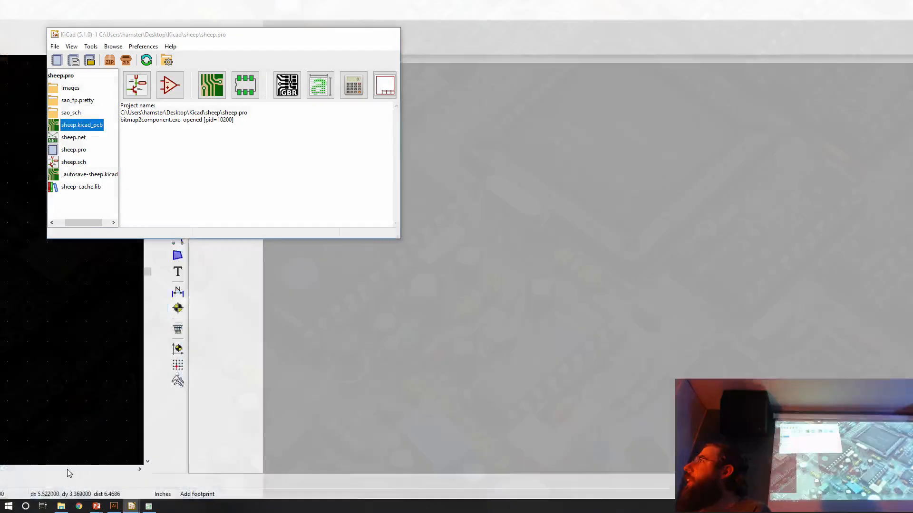
{"action": "left_click", "coordinate": [312, 91]}
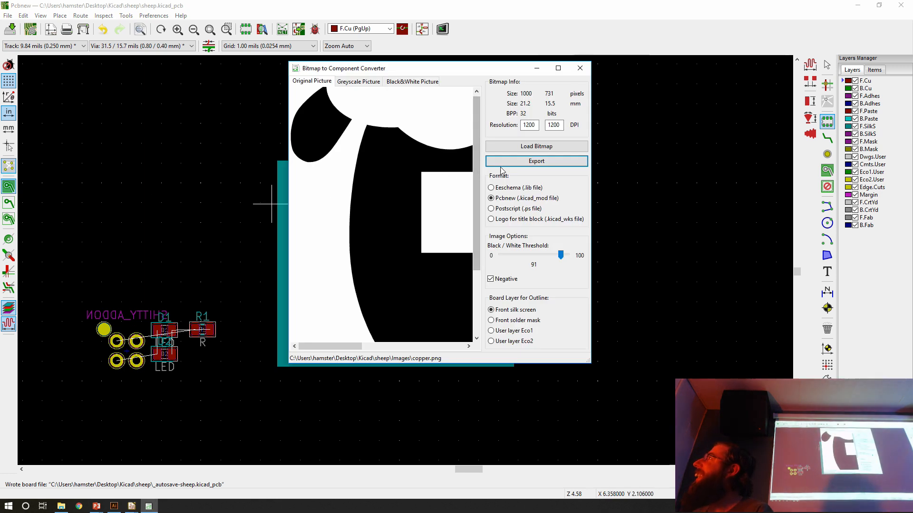
{"action": "left_click", "coordinate": [537, 162]}
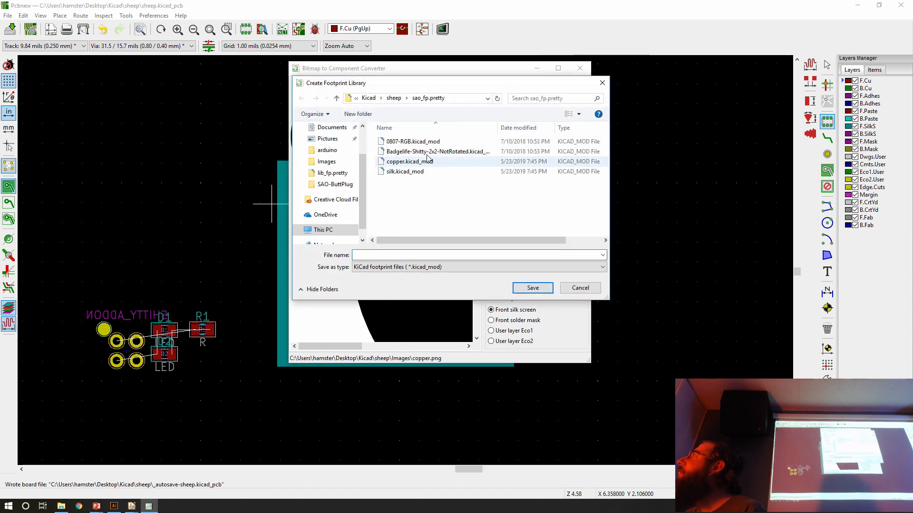
{"action": "double_click", "coordinate": [410, 161]}
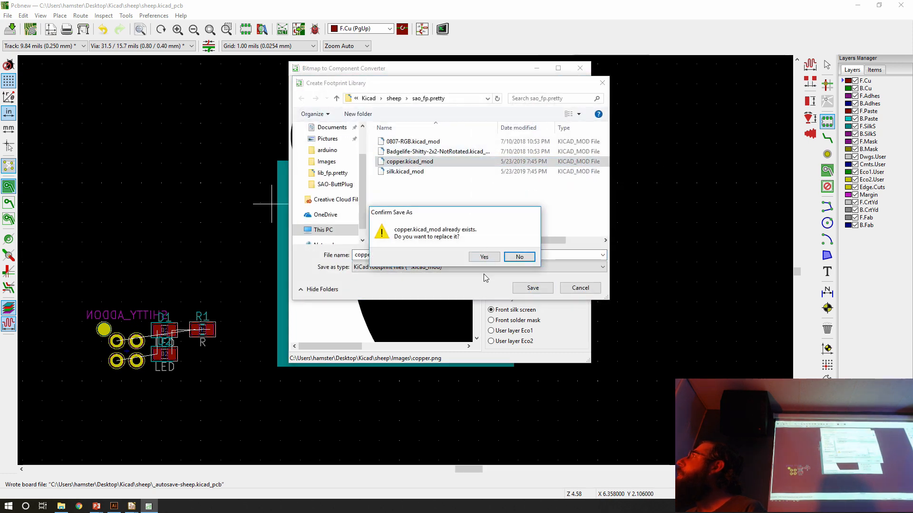
{"action": "left_click", "coordinate": [484, 257]}
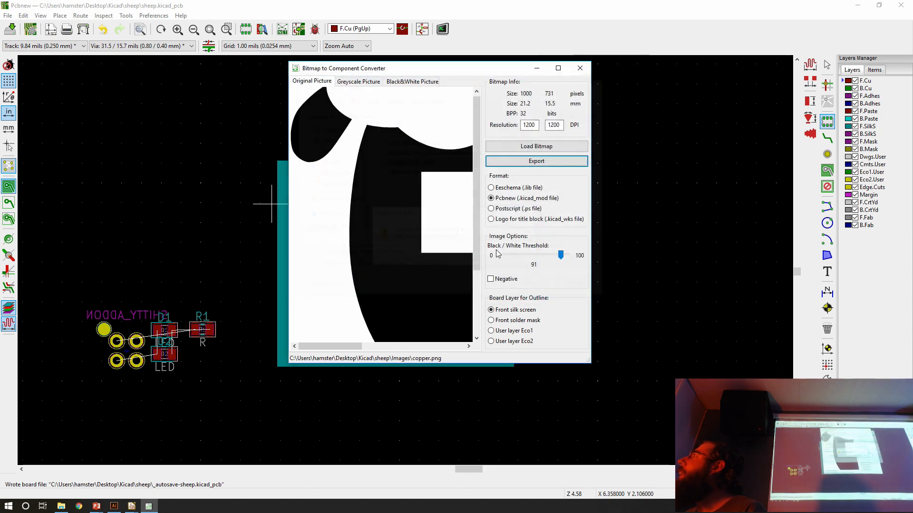
Load Sheep Head.png and export it with Negative off for the front silk screen, replacing silk.kicad_mod
{"action": "left_click", "coordinate": [528, 148]}
{"action": "double_click", "coordinate": [458, 151]}
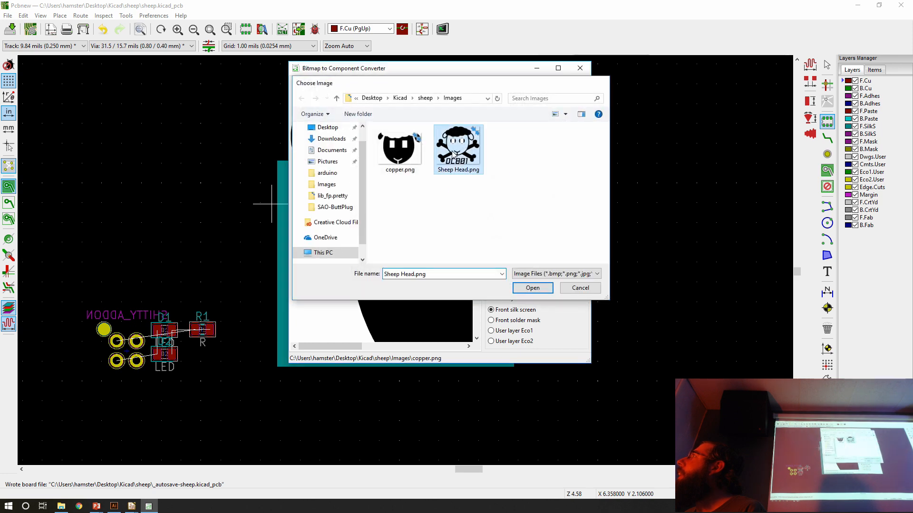
{"action": "left_click", "coordinate": [513, 162]}
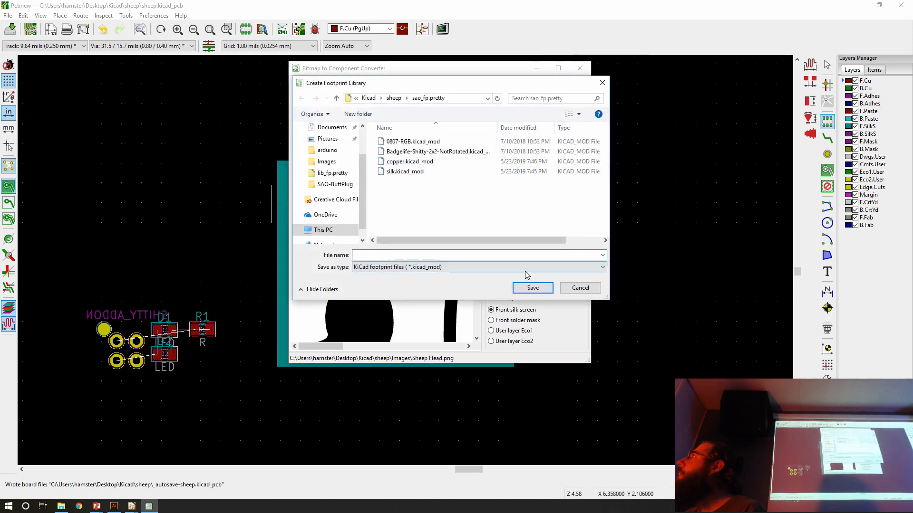
{"action": "double_click", "coordinate": [412, 173]}
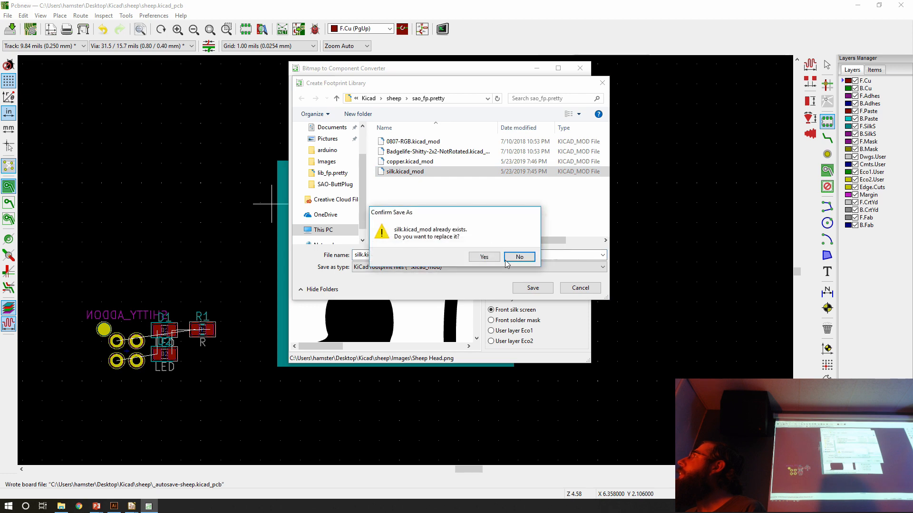
{"action": "left_click", "coordinate": [484, 256]}
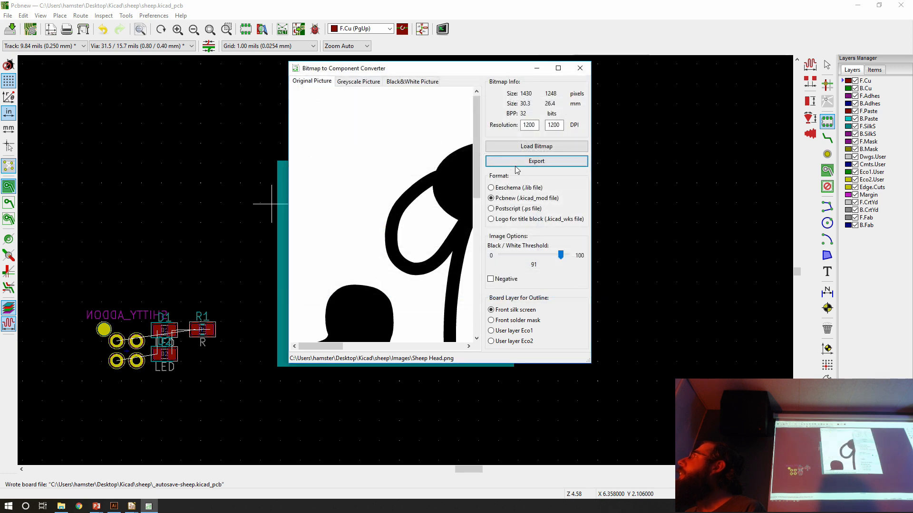
Switch to Pcbnew and preview the re-exported silk and copper footprints in the sao_fp library without placing either one
{"action": "left_click", "coordinate": [633, 229]}
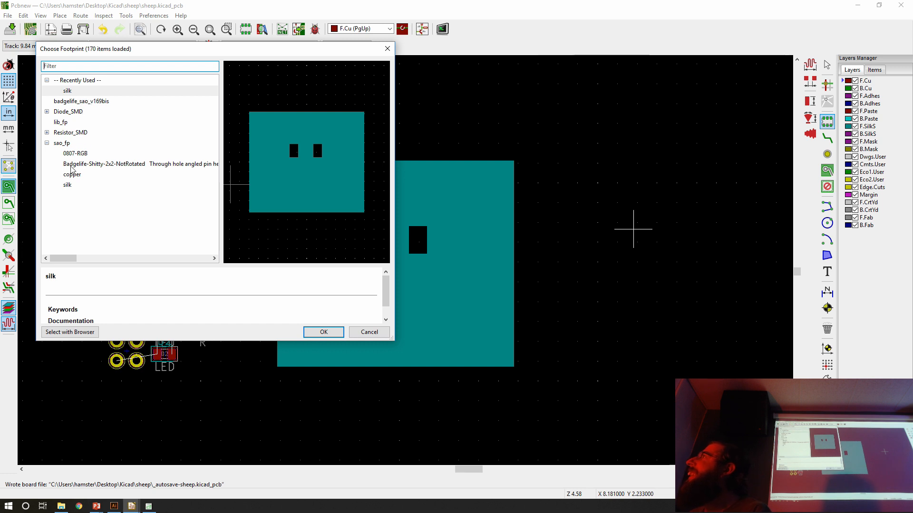
{"action": "left_click", "coordinate": [71, 175]}
{"action": "left_click", "coordinate": [73, 167]}
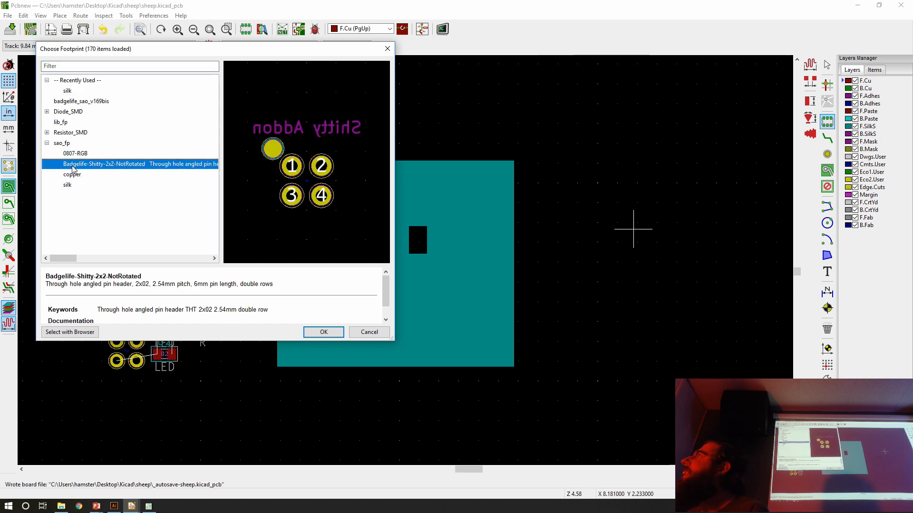
{"action": "left_click", "coordinate": [70, 186]}
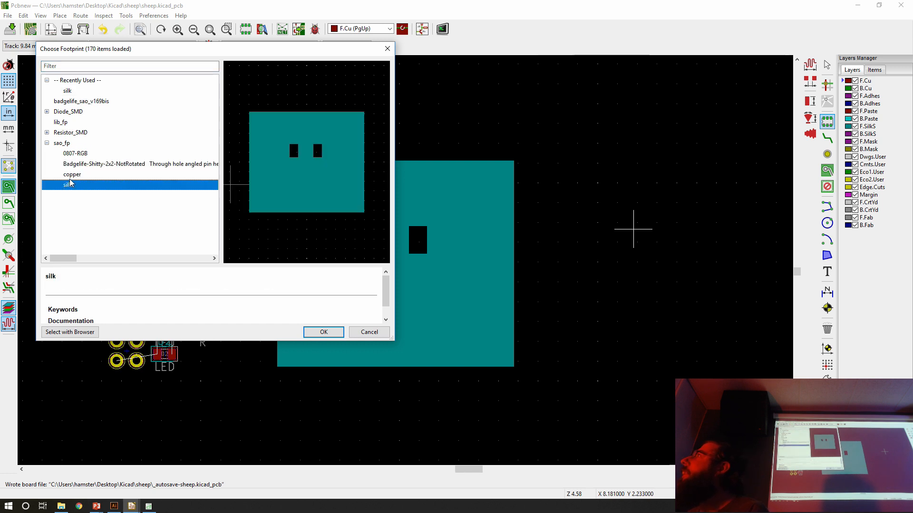
{"action": "left_click", "coordinate": [72, 176]}
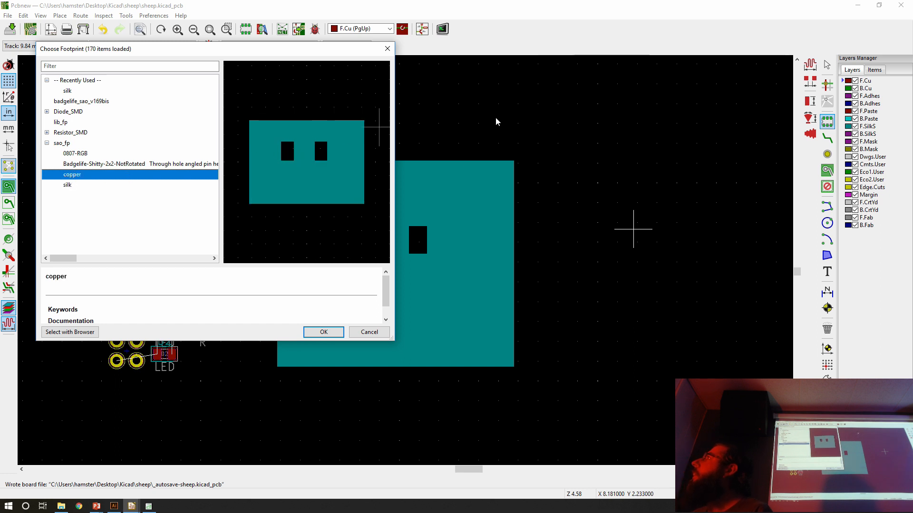
{"action": "left_click", "coordinate": [387, 49]}
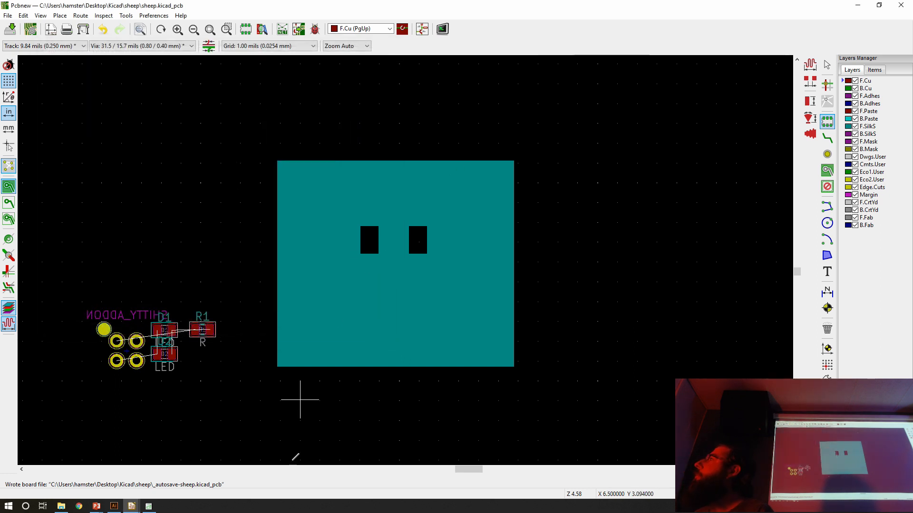
Switch to Bitmap to Component Converter, set the black/white threshold to 100 and export Sheep Head.png, replacing silk.kicad_mod
{"action": "mouse_move", "coordinate": [132, 506]}
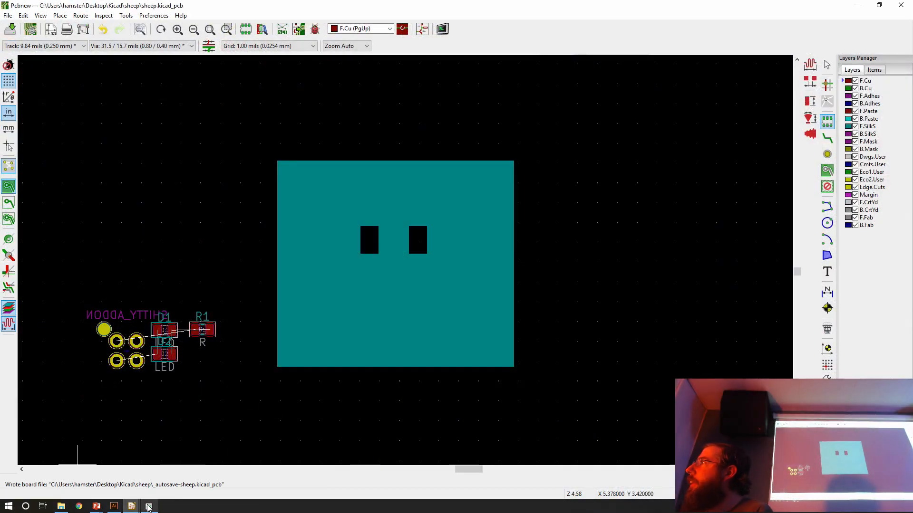
{"action": "left_click", "coordinate": [149, 507]}
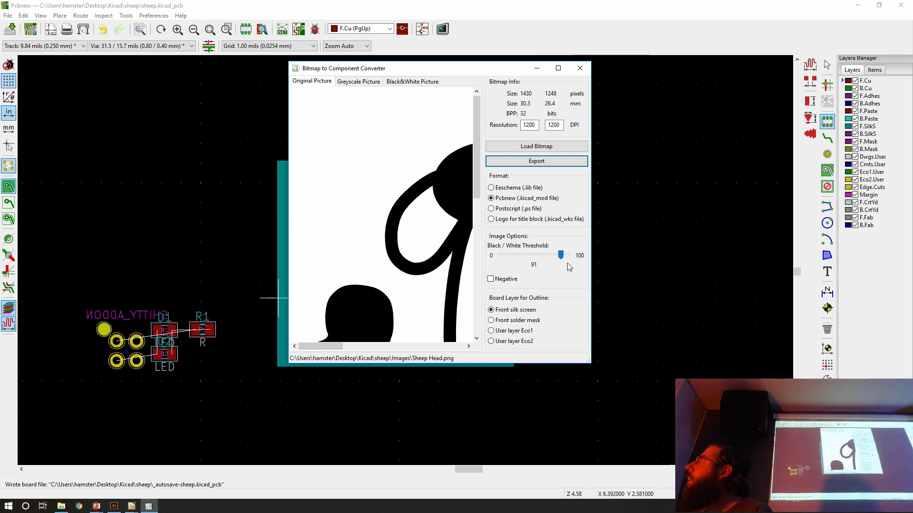
{"action": "left_click", "coordinate": [565, 257]}
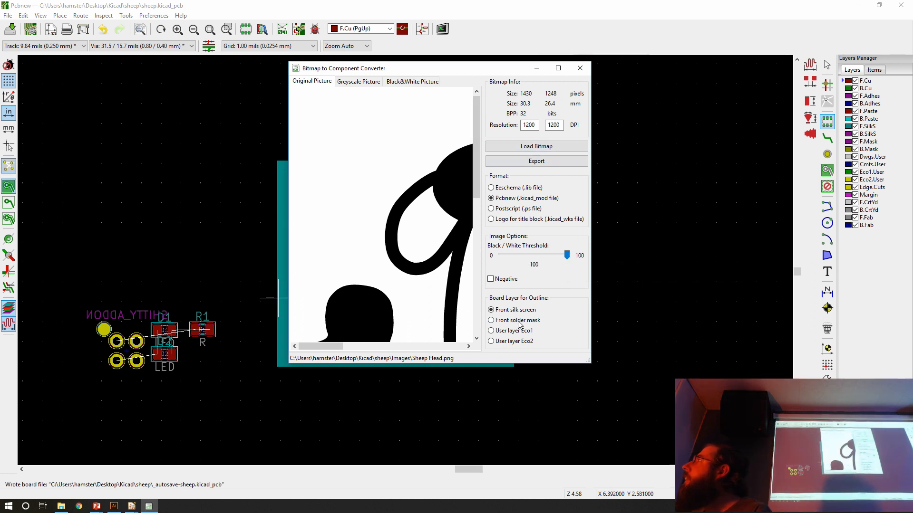
{"action": "left_click", "coordinate": [536, 161]}
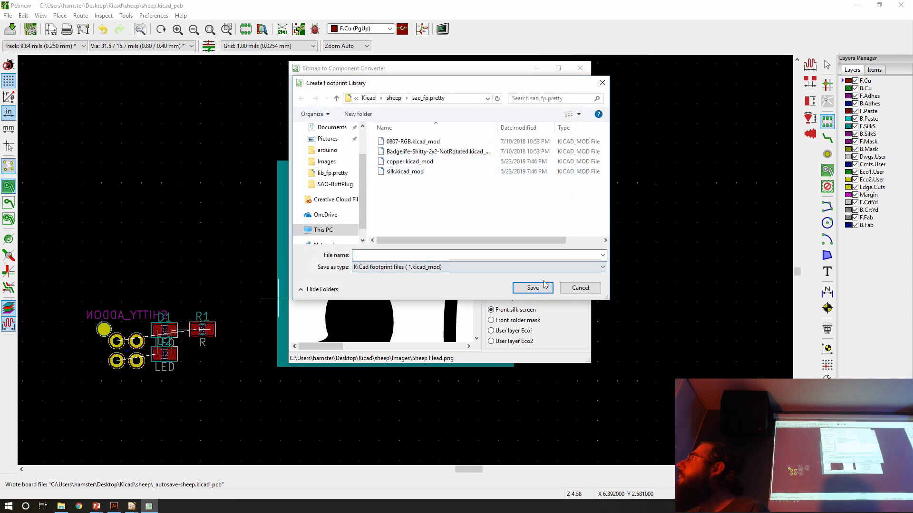
{"action": "double_click", "coordinate": [414, 171]}
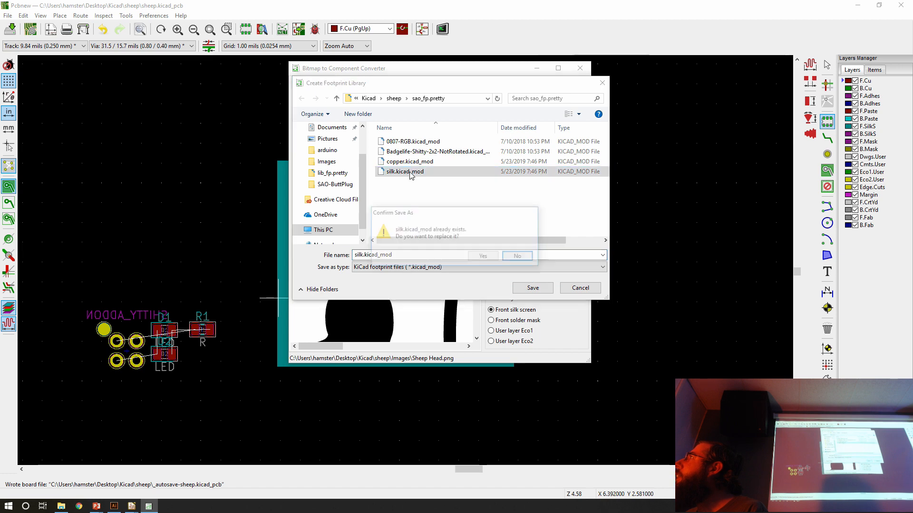
{"action": "left_click", "coordinate": [484, 257]}
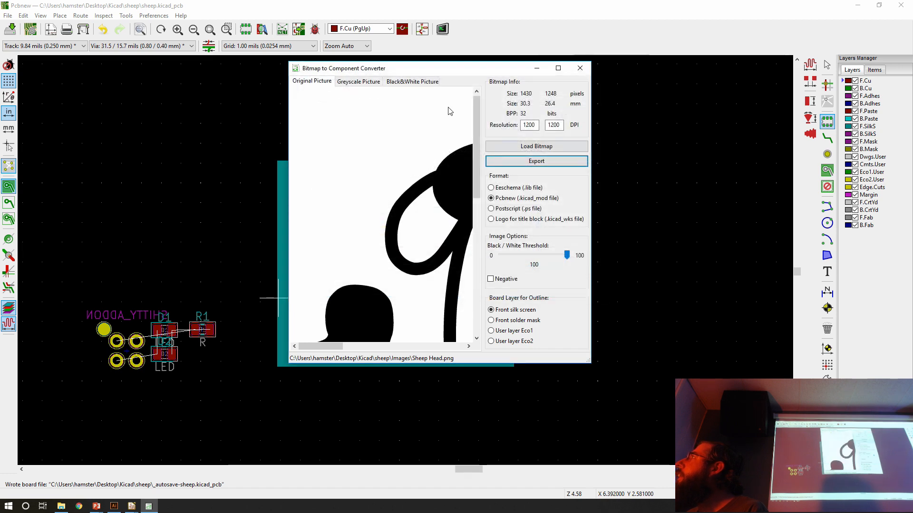
Return to Pcbnew and compare the previews of the sao_fp silk and copper footprints, placing nothing
{"action": "left_click", "coordinate": [214, 107]}
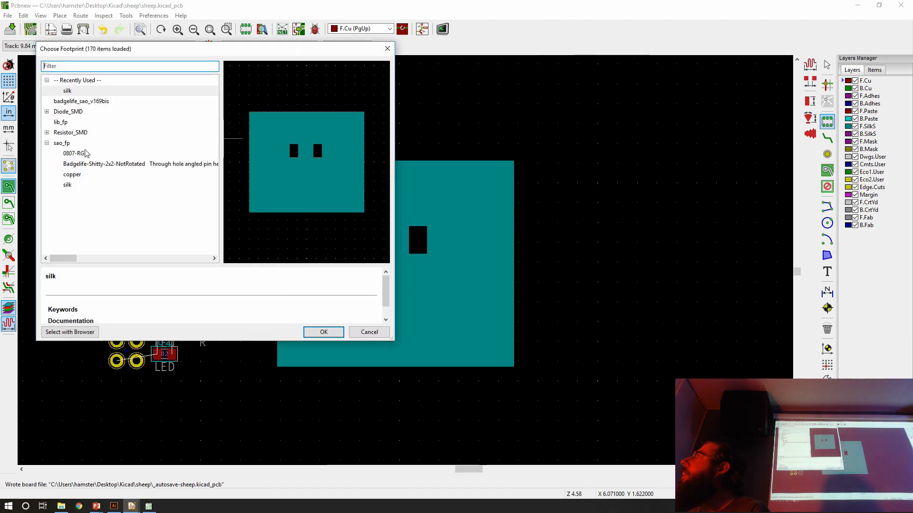
{"action": "left_click", "coordinate": [68, 185]}
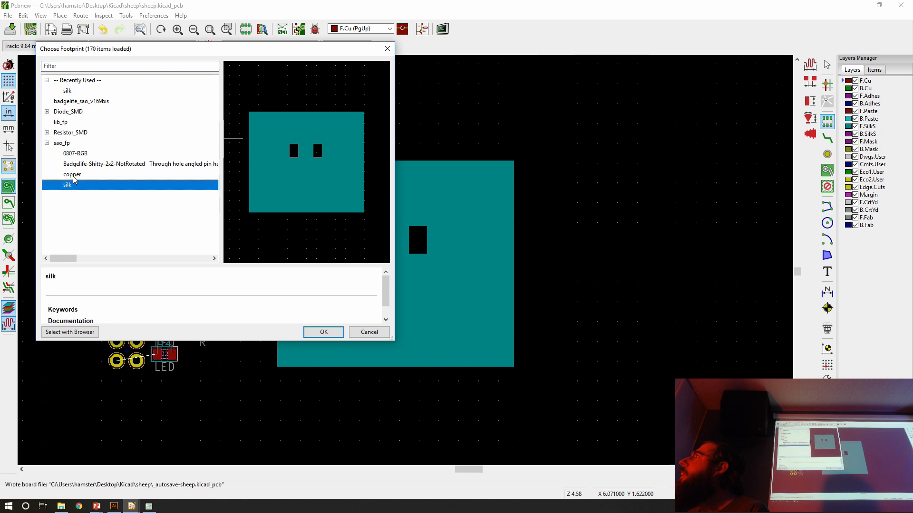
{"action": "left_click", "coordinate": [73, 175]}
{"action": "left_click", "coordinate": [72, 187]}
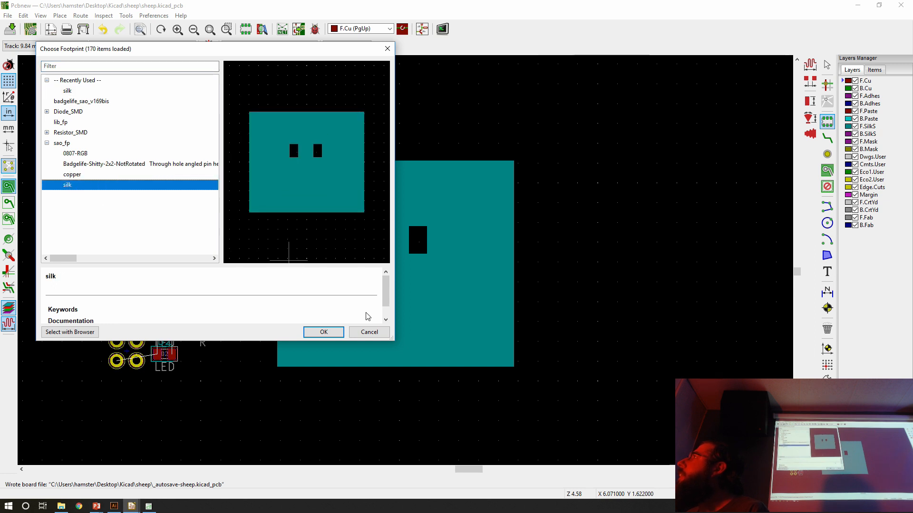
{"action": "left_click", "coordinate": [369, 332]}
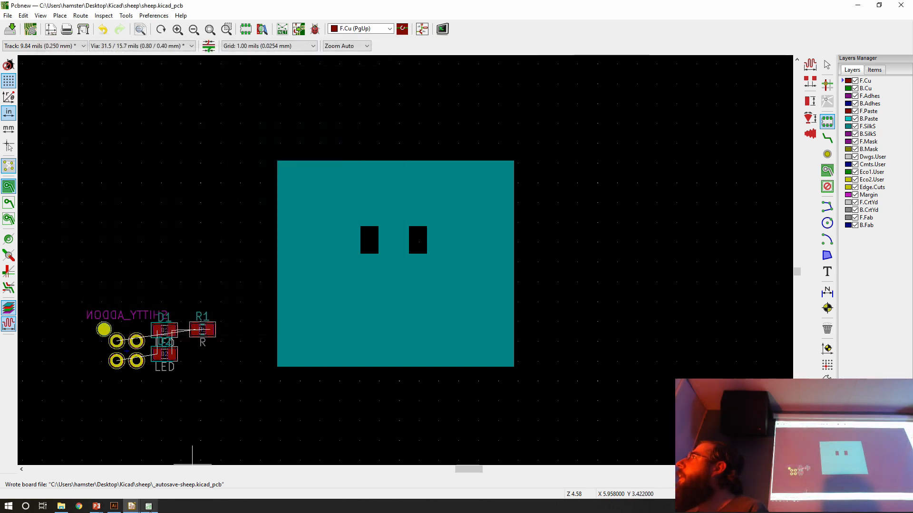
Switch to Bitmap to Component Converter, lower the black/white threshold to 19 and export Sheep Head.png again, replacing silk.kicad_mod
{"action": "key", "text": "alt+Tab"}
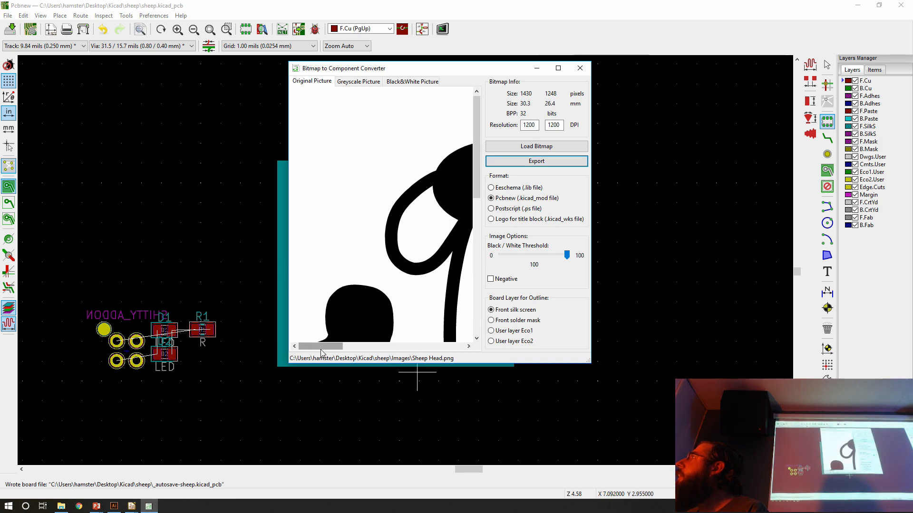
{"action": "left_click_drag", "start_coordinate": [321, 351], "coordinate": [367, 351]}
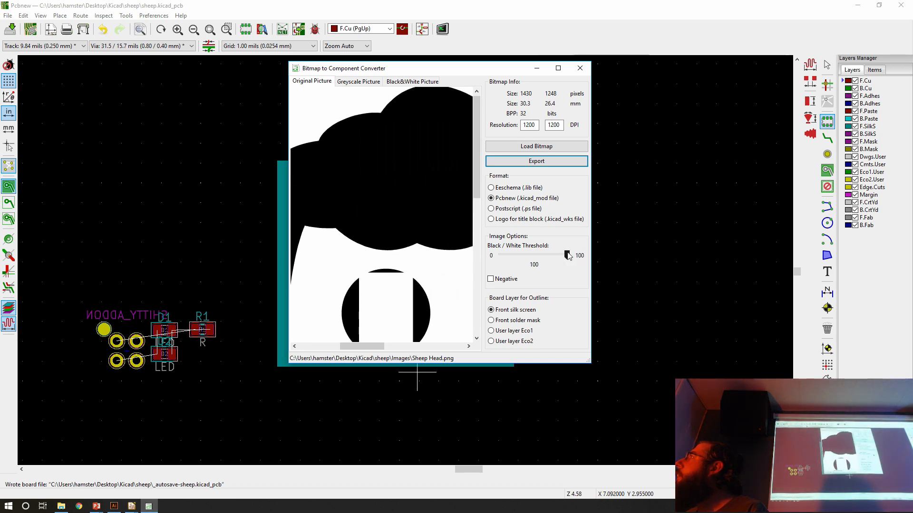
{"action": "left_click_drag", "start_coordinate": [567, 254], "coordinate": [564, 255]}
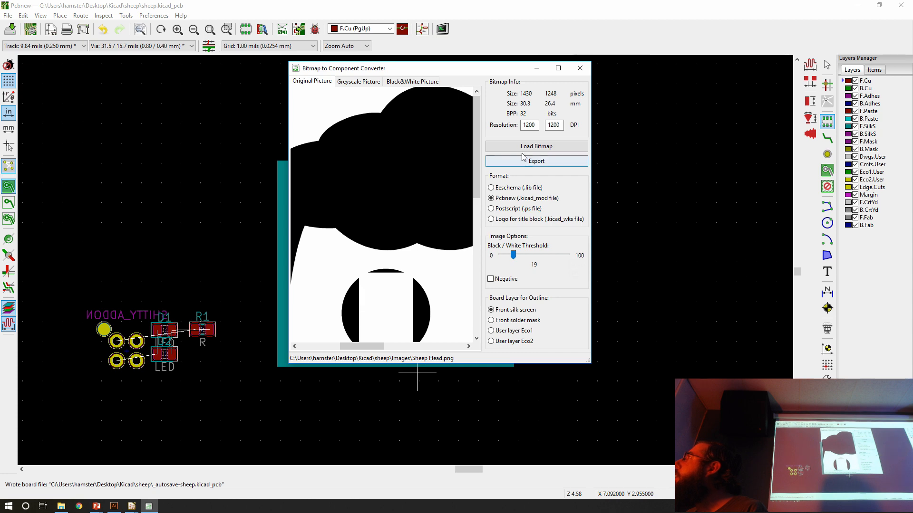
{"action": "left_click", "coordinate": [537, 161]}
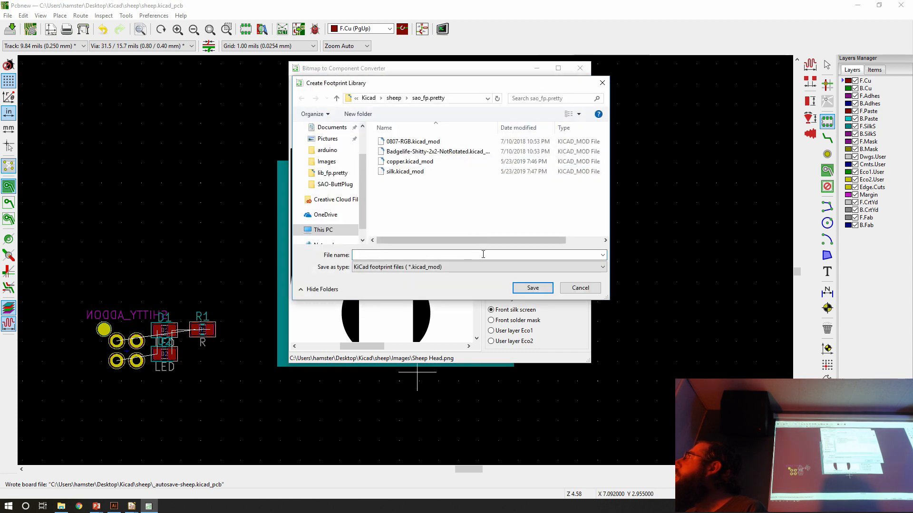
{"action": "double_click", "coordinate": [410, 173]}
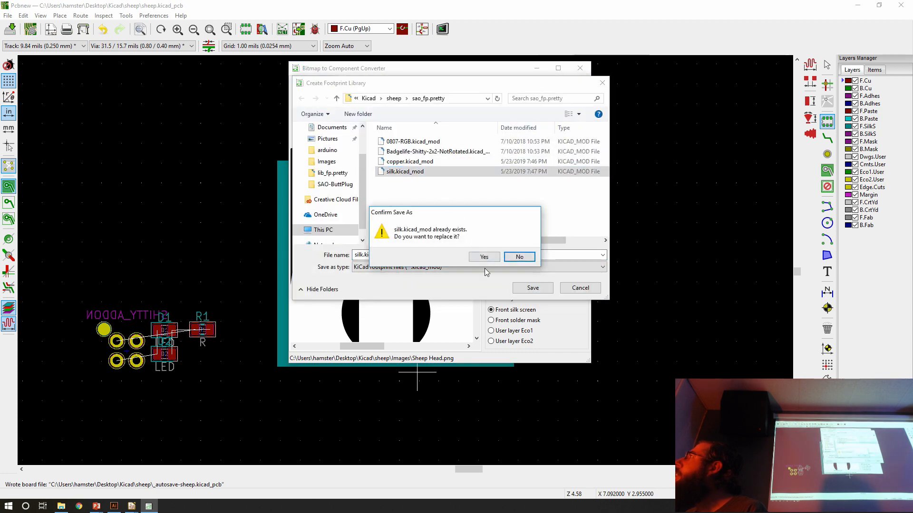
{"action": "left_click", "coordinate": [484, 257]}
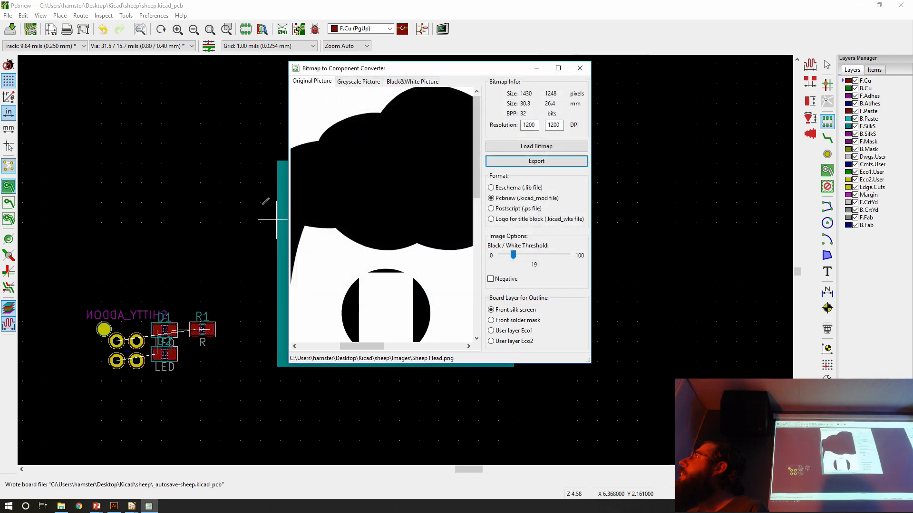
Go back to Pcbnew and preview the silk, copper, Badgelife-Shitty-2x2-NotRotated and 0807-RGB footprints in sao_fp without placing any
{"action": "left_click", "coordinate": [229, 197]}
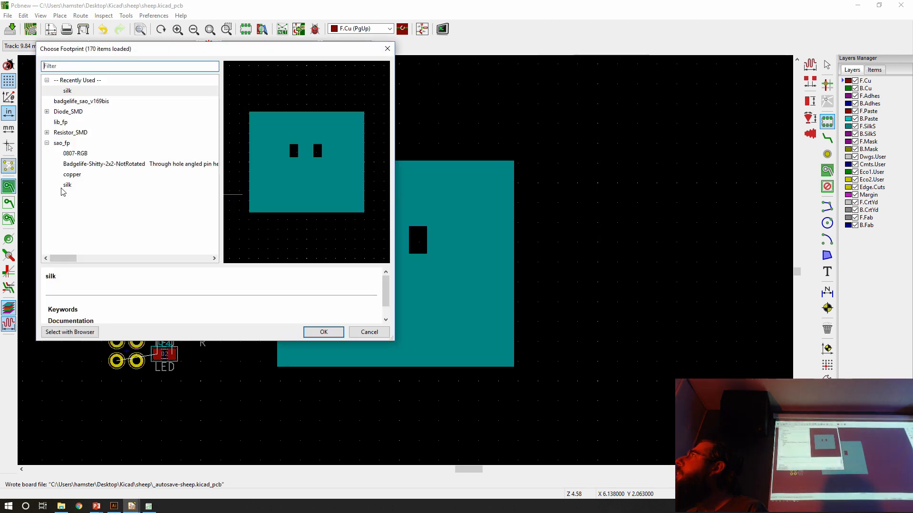
{"action": "left_click", "coordinate": [64, 188]}
{"action": "left_click", "coordinate": [67, 174]}
{"action": "left_click", "coordinate": [71, 164]}
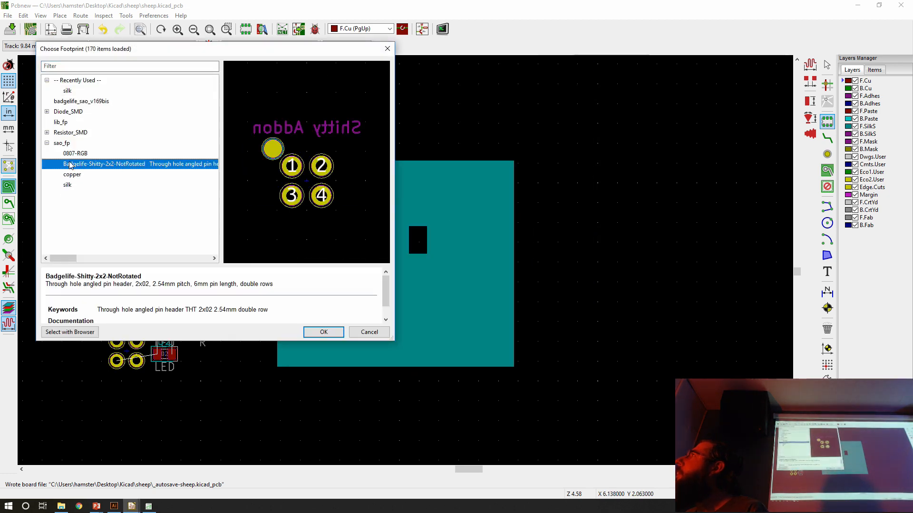
{"action": "left_click", "coordinate": [74, 153]}
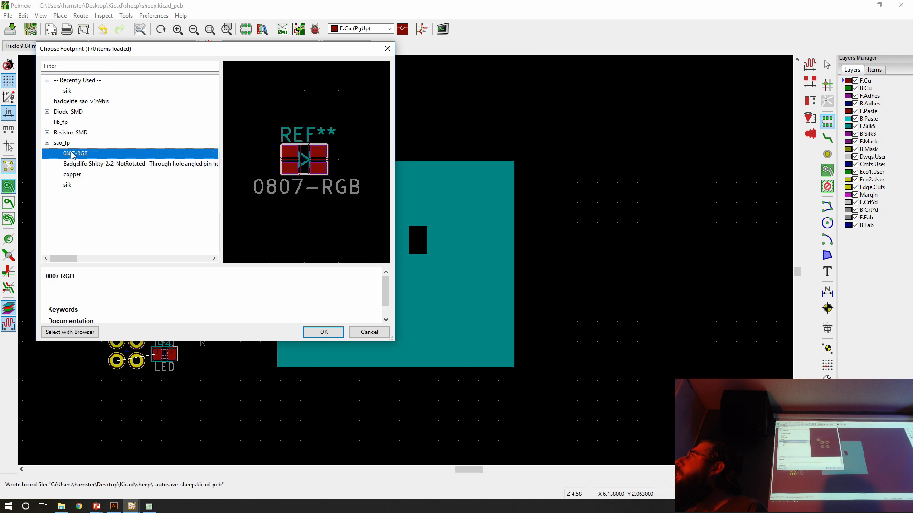
{"action": "left_click", "coordinate": [381, 332]}
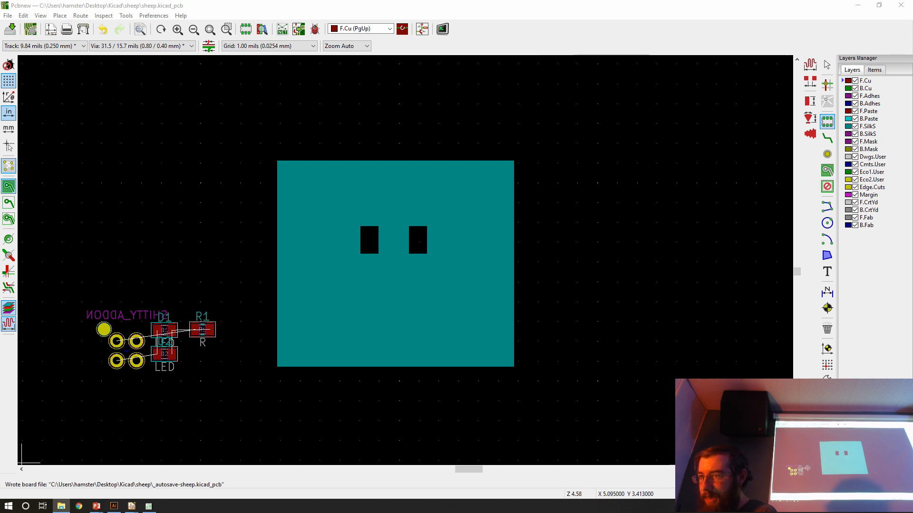
Delete the solid rectangular silk footprint with the two eye cutouts from the board
{"action": "left_click", "coordinate": [469, 111]}
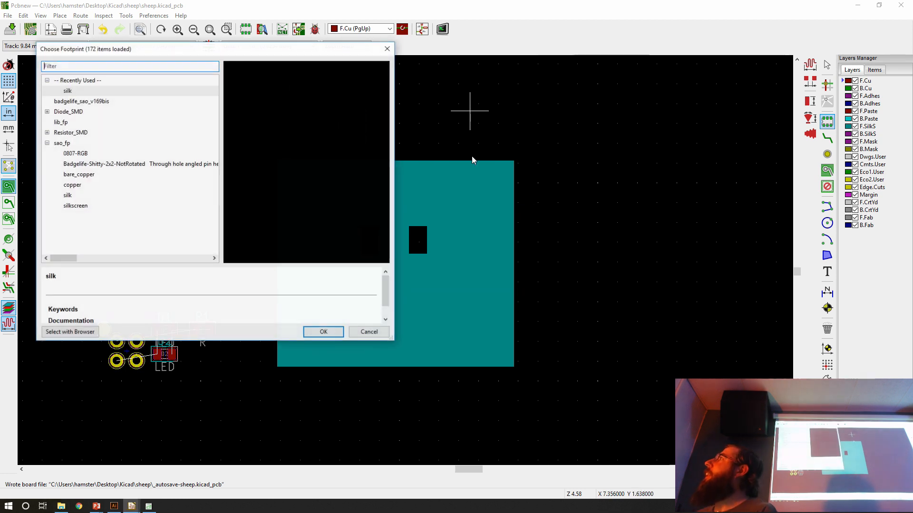
{"action": "key", "text": "Escape"}
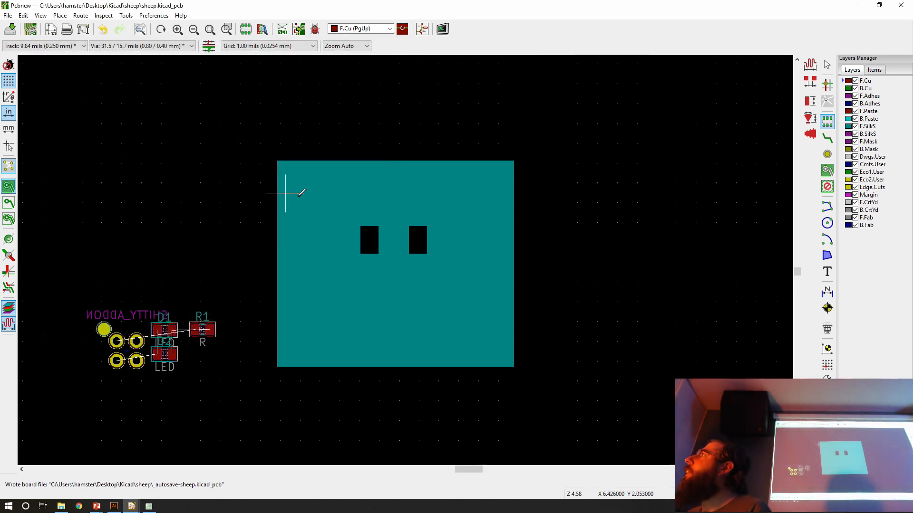
{"action": "key", "text": "Escape"}
{"action": "left_click", "coordinate": [348, 199]}
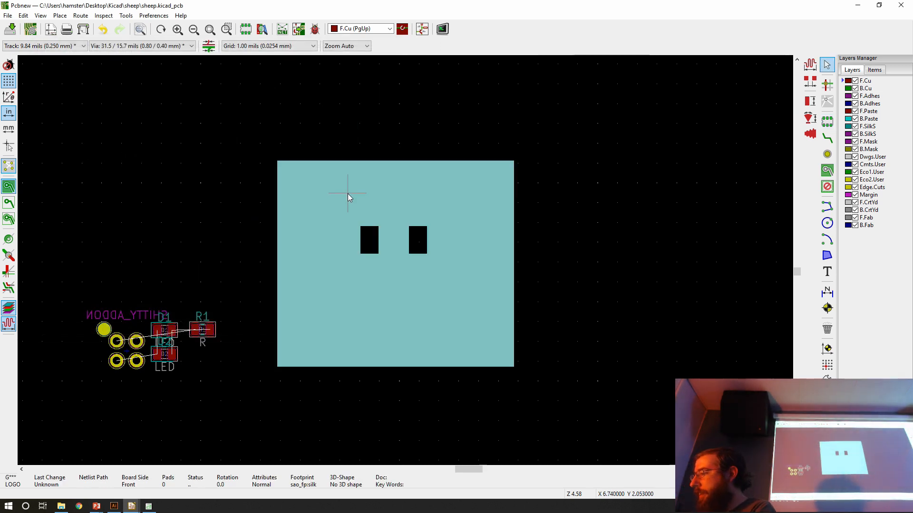
{"action": "key", "text": "Delete"}
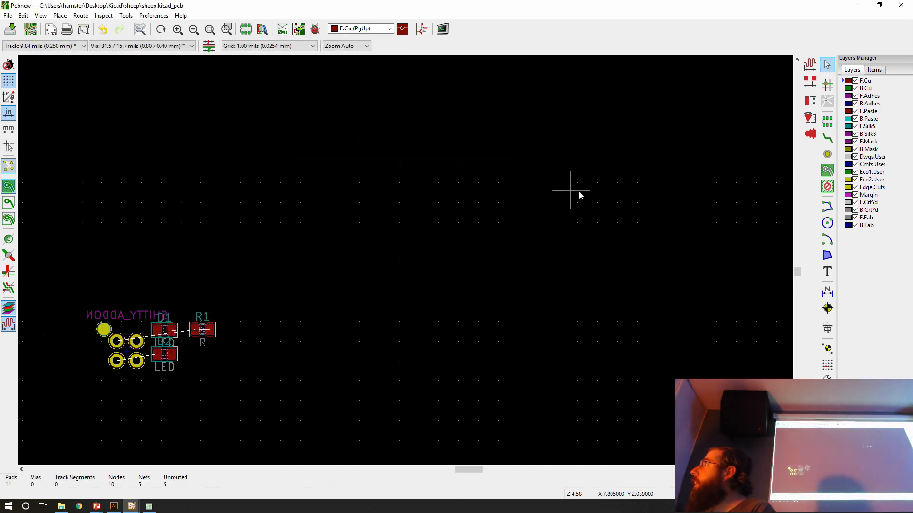
Place the bare_copper footprint from the sao_fp library in the empty area right of the LEDs and resistor
{"action": "left_click", "coordinate": [830, 123]}
{"action": "left_click", "coordinate": [426, 161]}
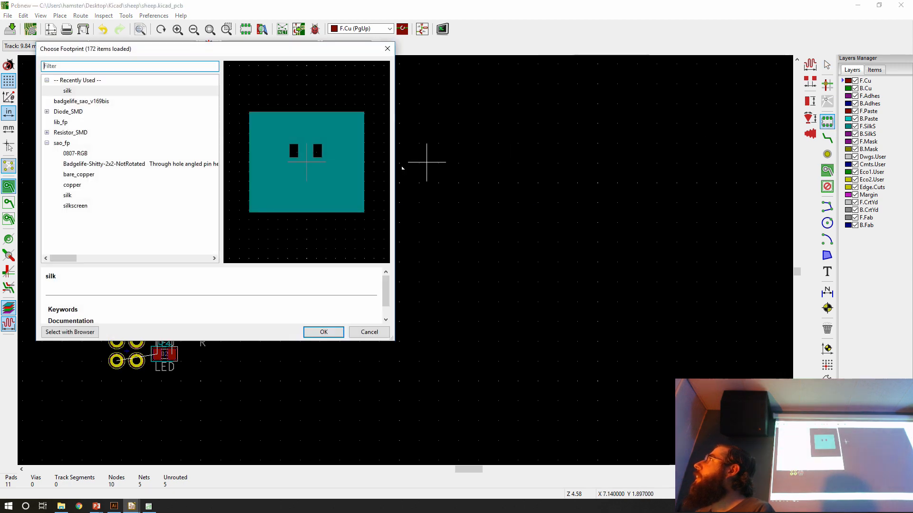
{"action": "left_click", "coordinate": [70, 176]}
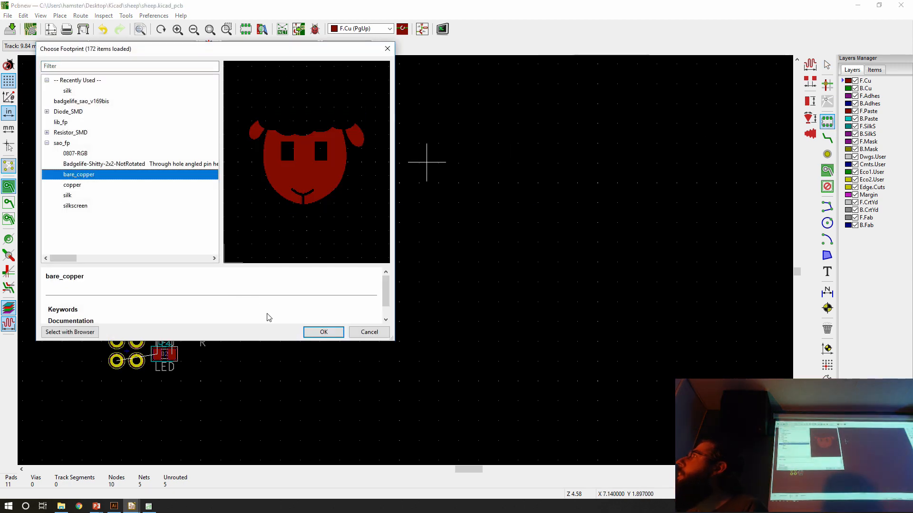
{"action": "left_click", "coordinate": [323, 332]}
{"action": "left_click", "coordinate": [401, 240]}
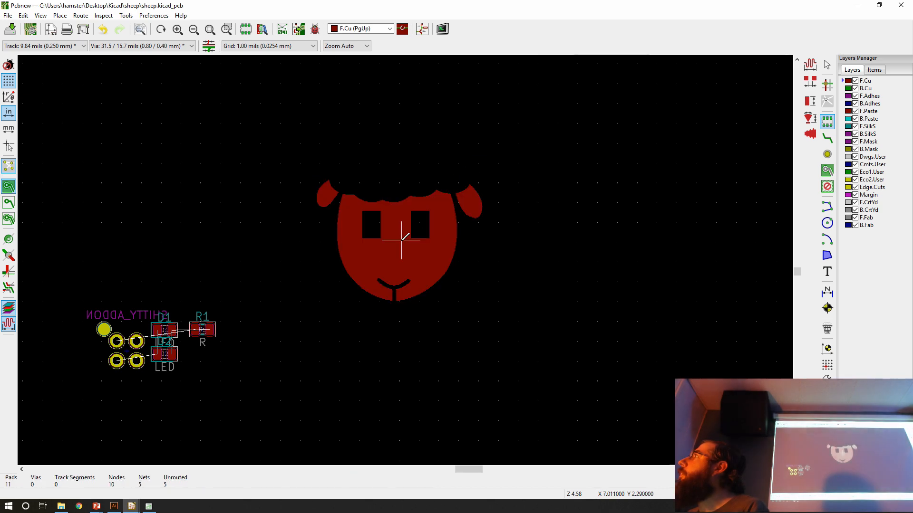
Place the silkscreen footprint from the sao_fp library directly over the bare copper sheep head, aligned with its face and ears
{"action": "left_click", "coordinate": [364, 166]}
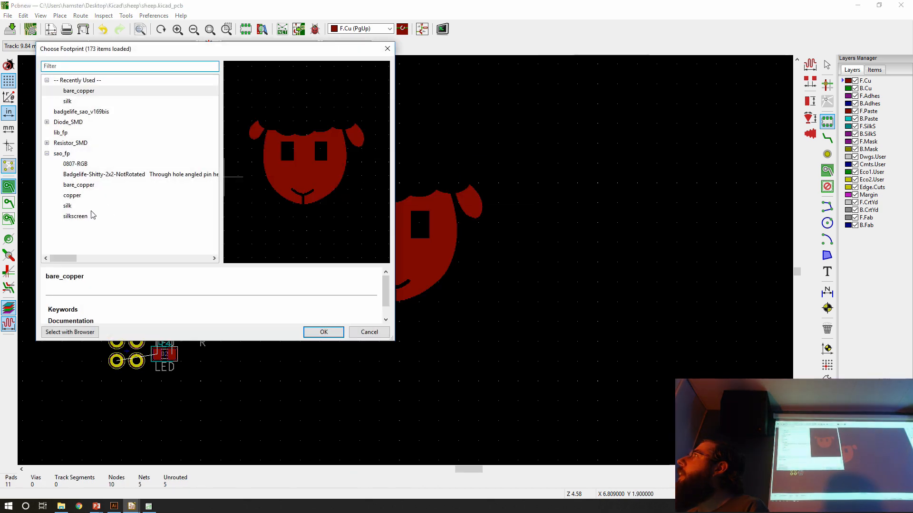
{"action": "left_click", "coordinate": [78, 217]}
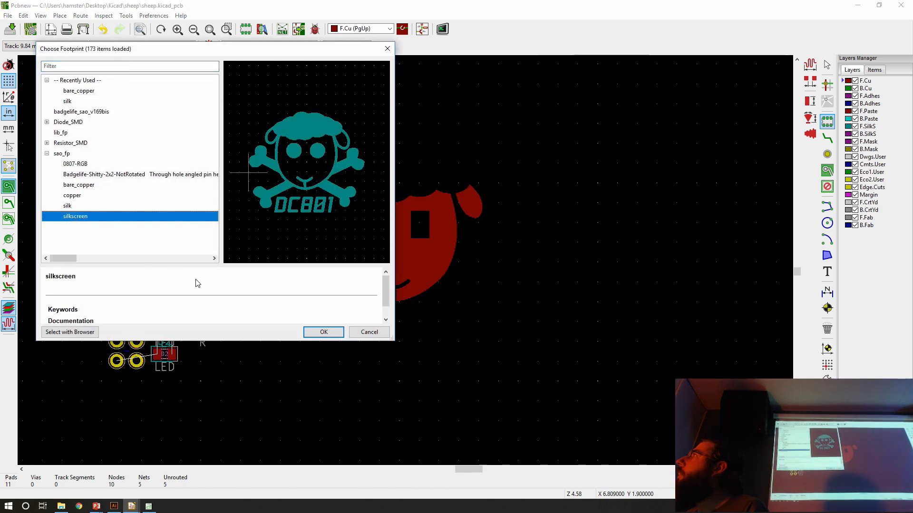
{"action": "left_click", "coordinate": [317, 331]}
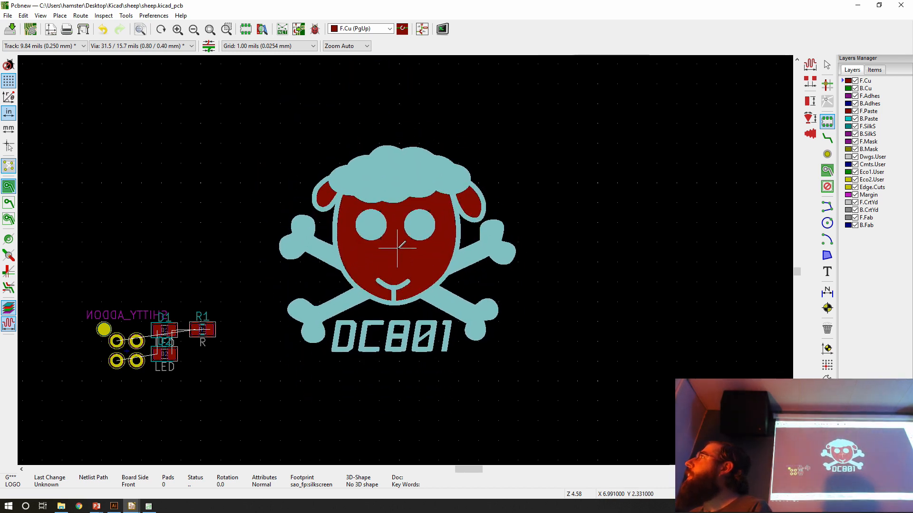
{"action": "left_click", "coordinate": [398, 248]}
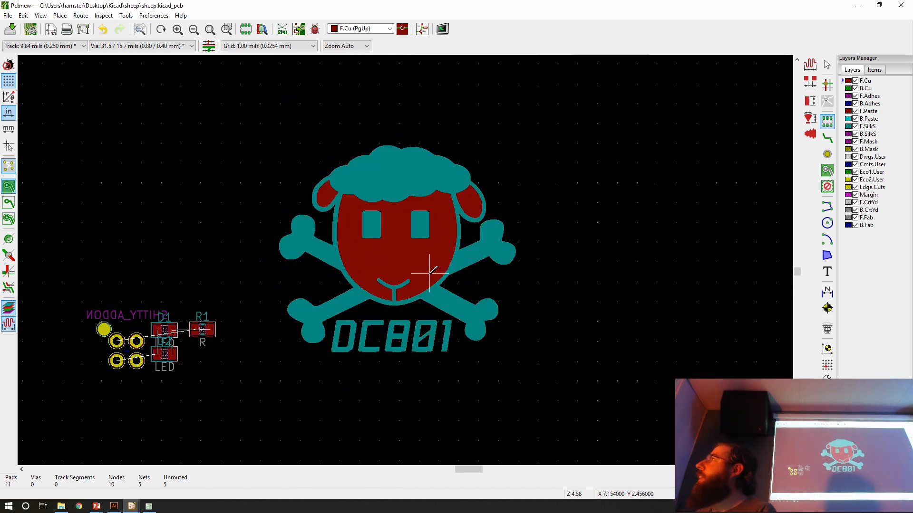
Open the placed bare_copper footprint in the Footprint Editor through its properties
{"action": "left_click", "coordinate": [402, 258]}
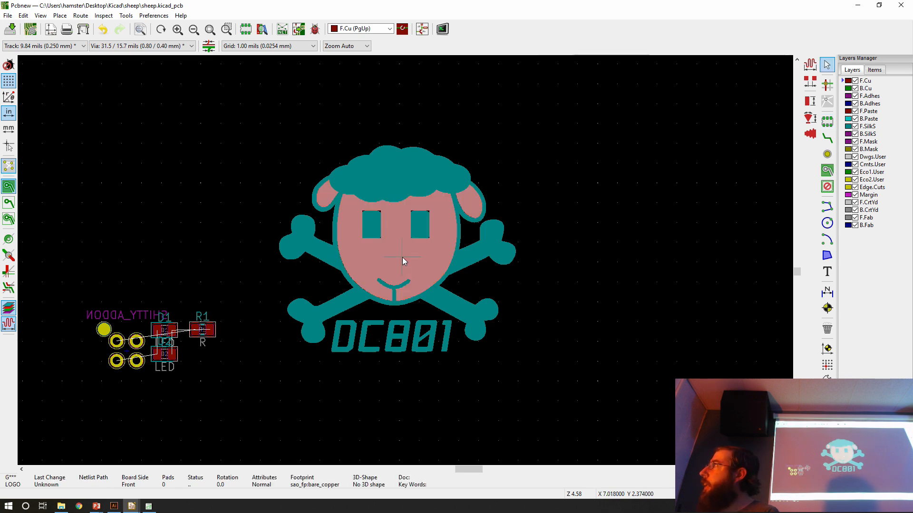
{"action": "double_click", "coordinate": [402, 258]}
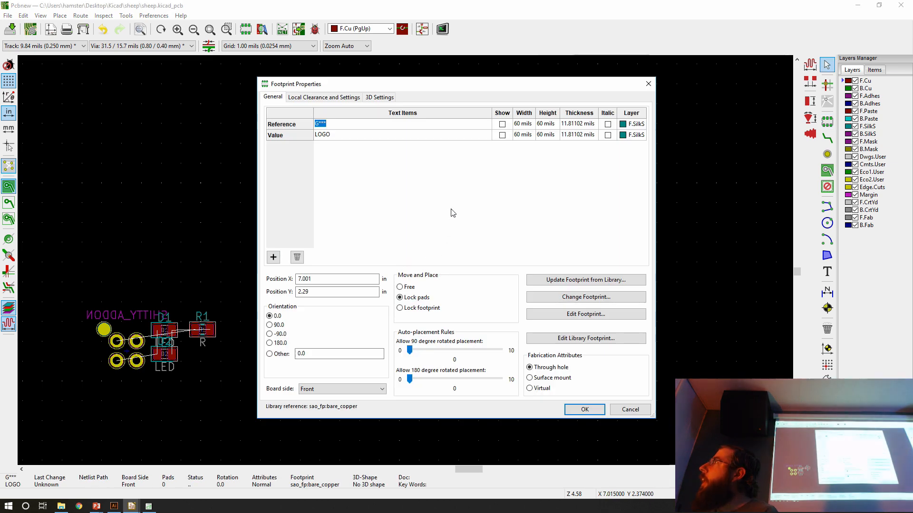
{"action": "left_click", "coordinate": [648, 83]}
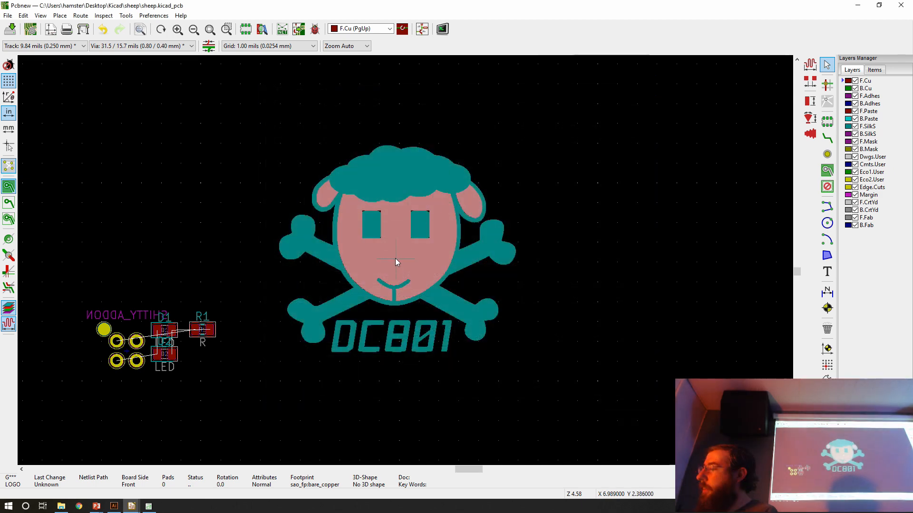
{"action": "double_click", "coordinate": [401, 252]}
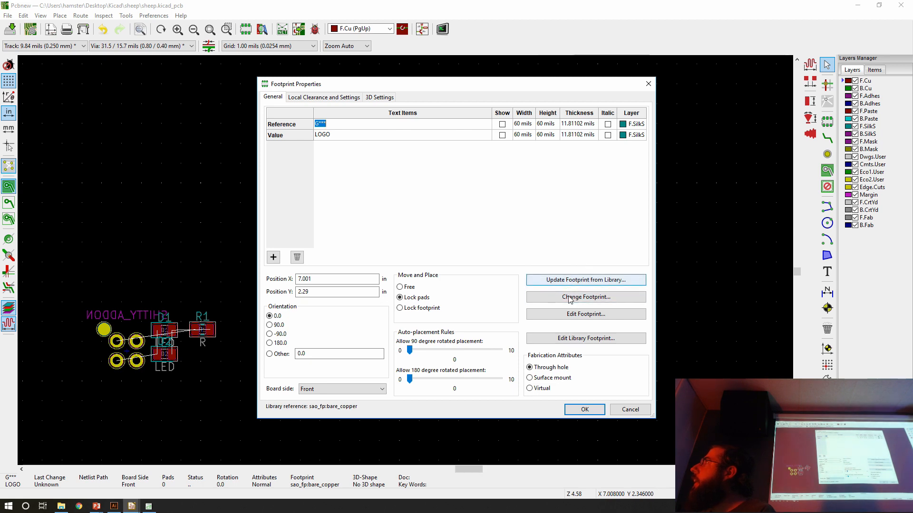
{"action": "left_click", "coordinate": [575, 315]}
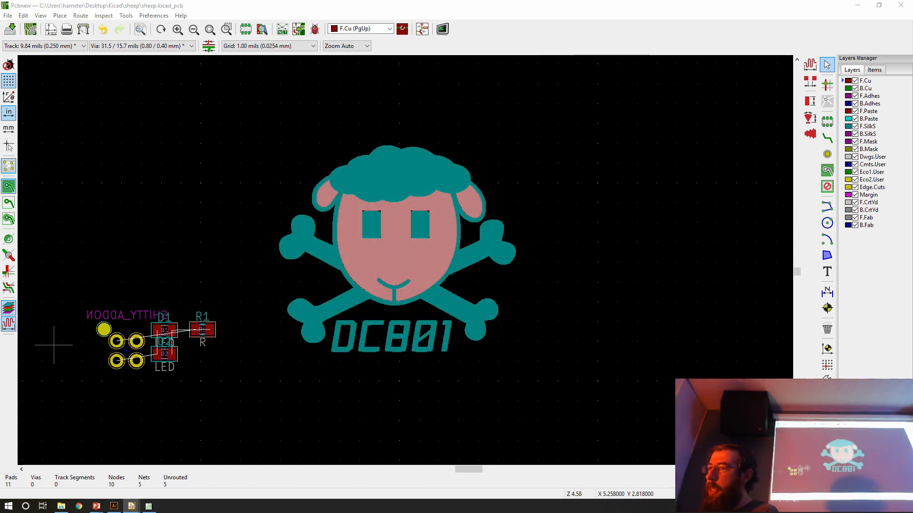
{"action": "left_click_drag", "start_coordinate": [0, 74], "coordinate": [363, 1]}
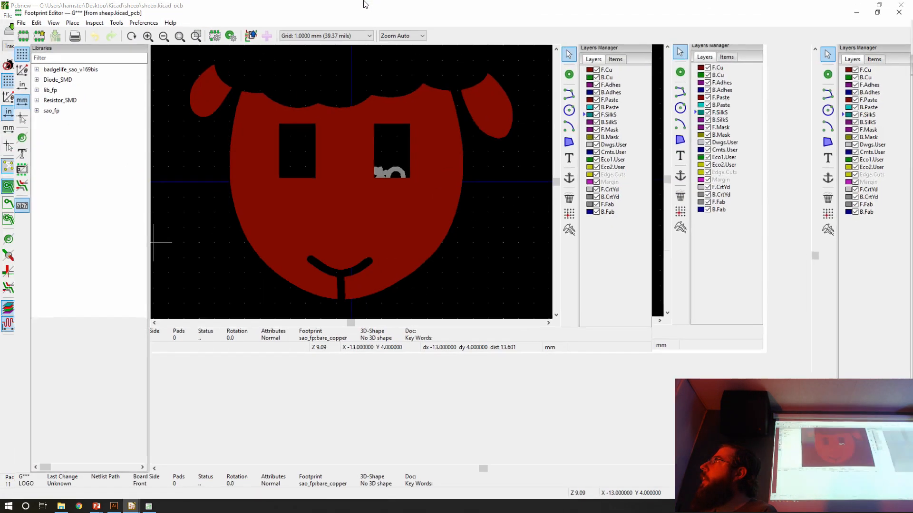
Examine the overlapping graphic polygons of the sheep face, selecting the F.Cu one to see its shape
{"action": "left_click", "coordinate": [367, 222]}
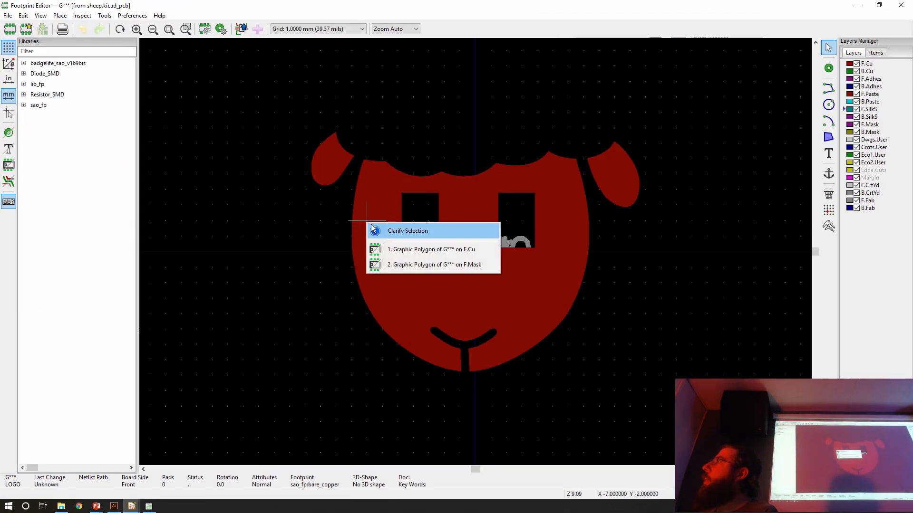
{"action": "left_click", "coordinate": [408, 249]}
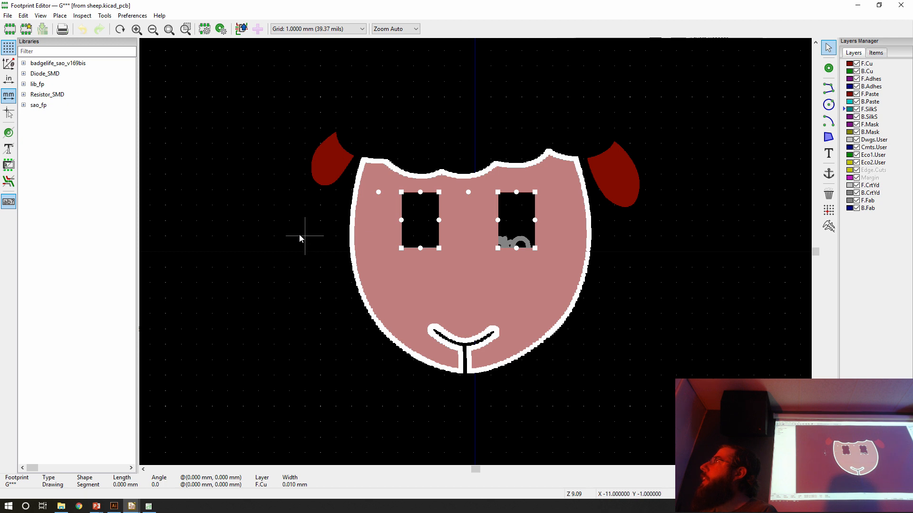
{"action": "left_click", "coordinate": [301, 237]}
{"action": "left_click", "coordinate": [385, 232]}
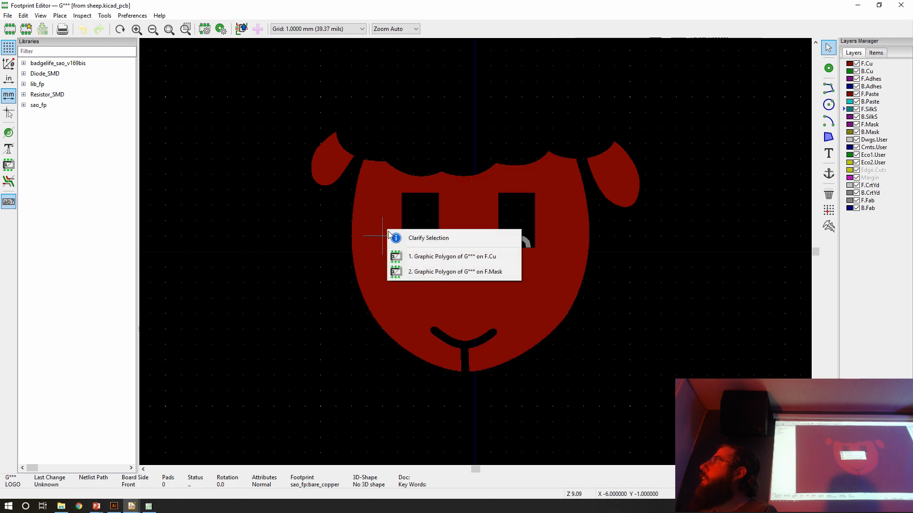
{"action": "left_click", "coordinate": [418, 258]}
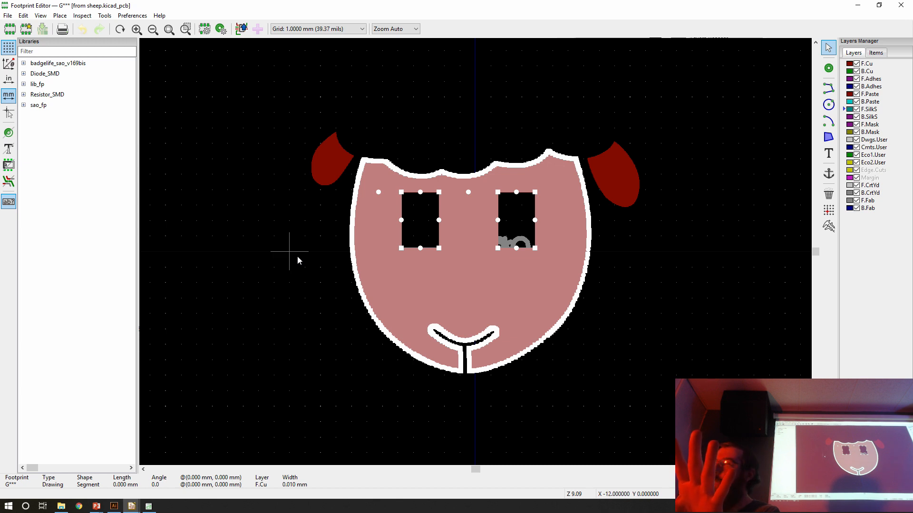
{"action": "left_click", "coordinate": [424, 271]}
{"action": "left_click", "coordinate": [387, 267]}
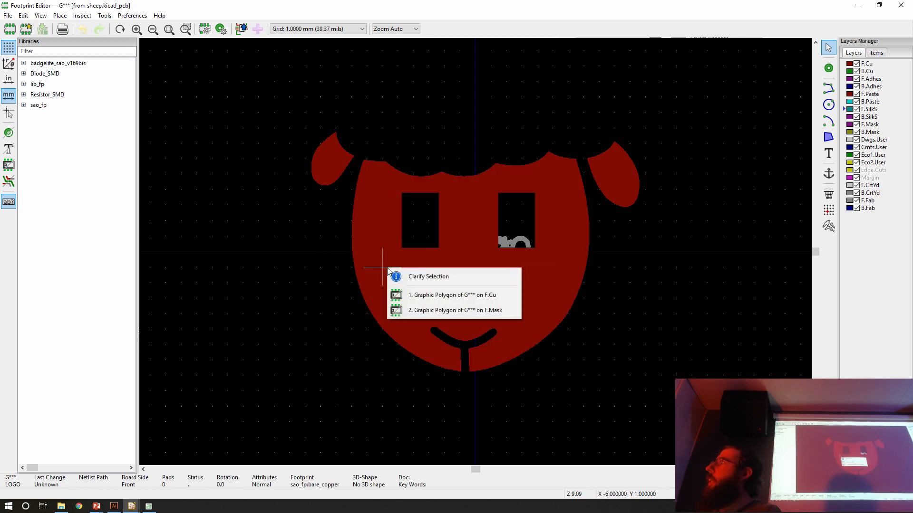
{"action": "left_click", "coordinate": [378, 163]}
Inspect the F.Cu face polygon's properties and the available layer choices without changing anything
{"action": "left_click", "coordinate": [383, 189]}
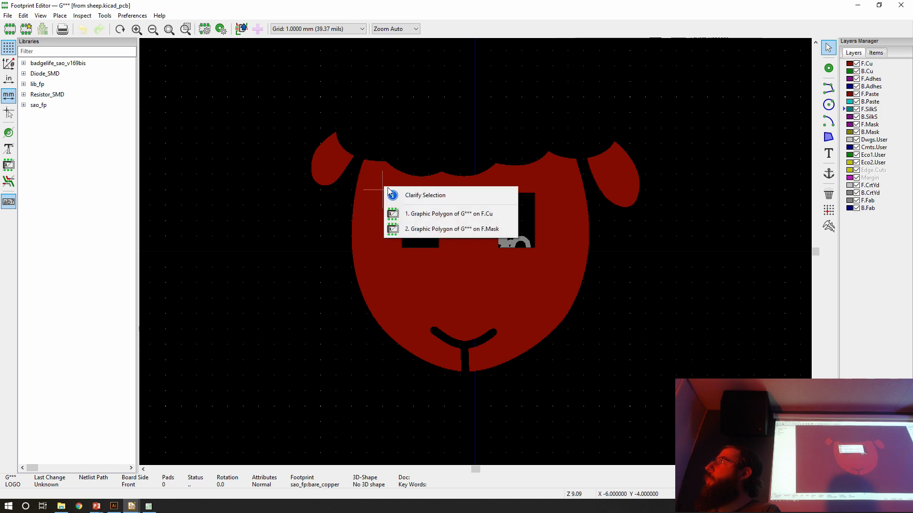
{"action": "left_click", "coordinate": [413, 213]}
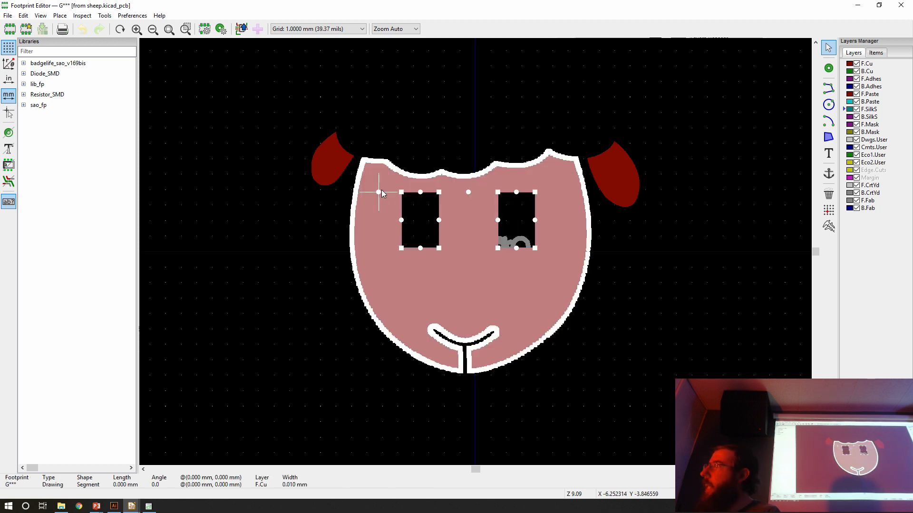
{"action": "double_click", "coordinate": [397, 196]}
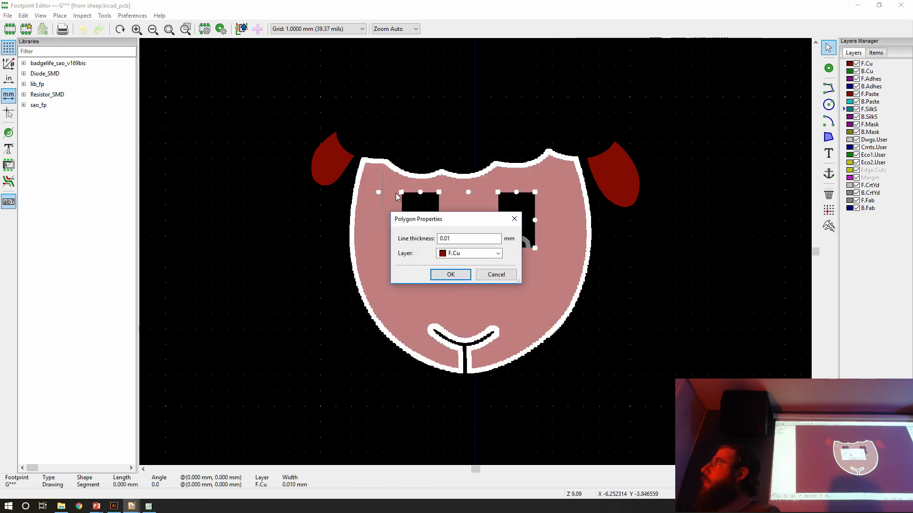
{"action": "left_click", "coordinate": [497, 253]}
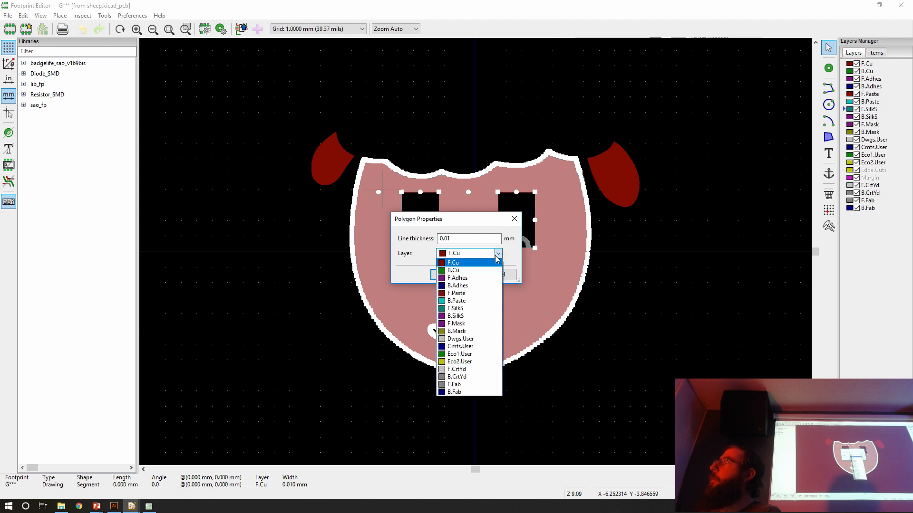
{"action": "left_click", "coordinate": [490, 262]}
{"action": "left_click", "coordinate": [504, 275]}
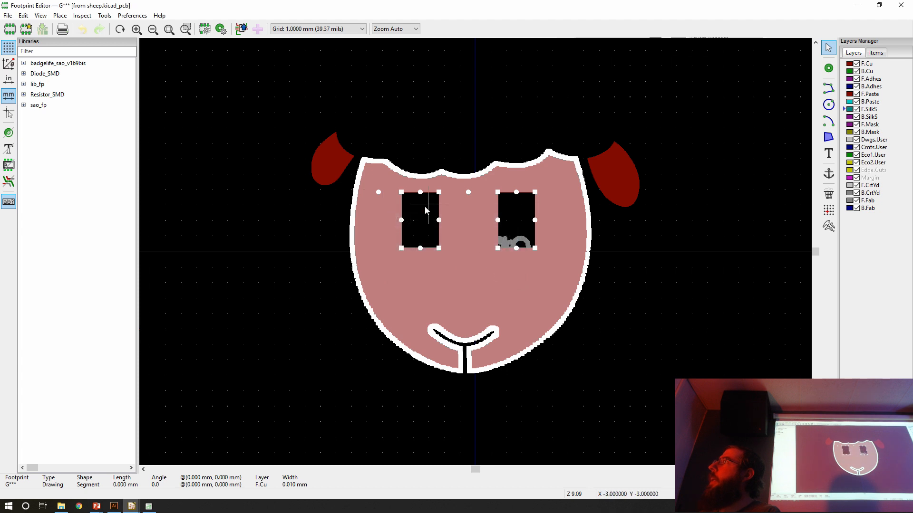
Check the F.Cu and F.Mask face polygons once more and close the Footprint Editor without edits
{"action": "left_click", "coordinate": [378, 178]}
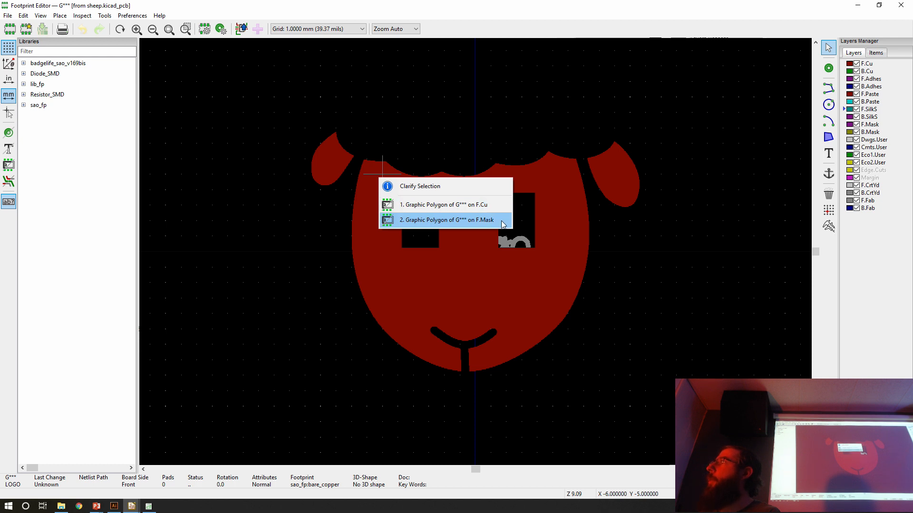
{"action": "left_click", "coordinate": [316, 241]}
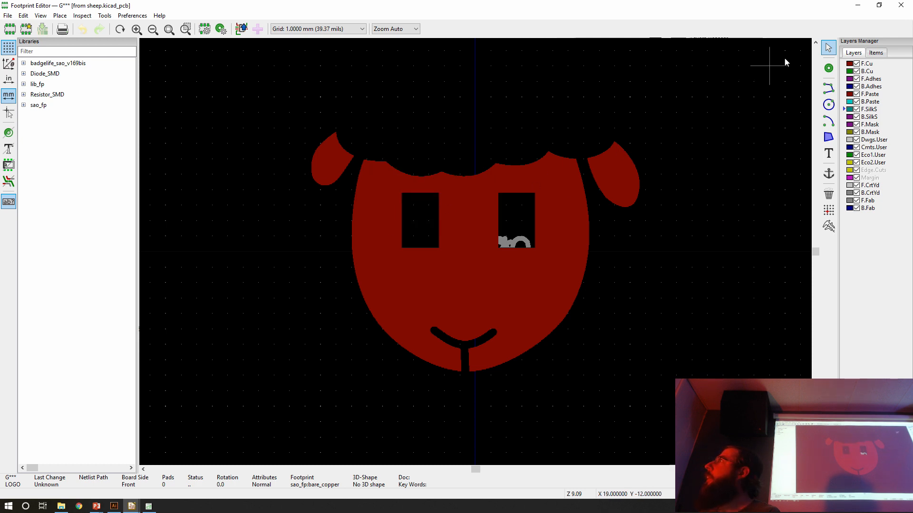
{"action": "left_click", "coordinate": [909, 4]}
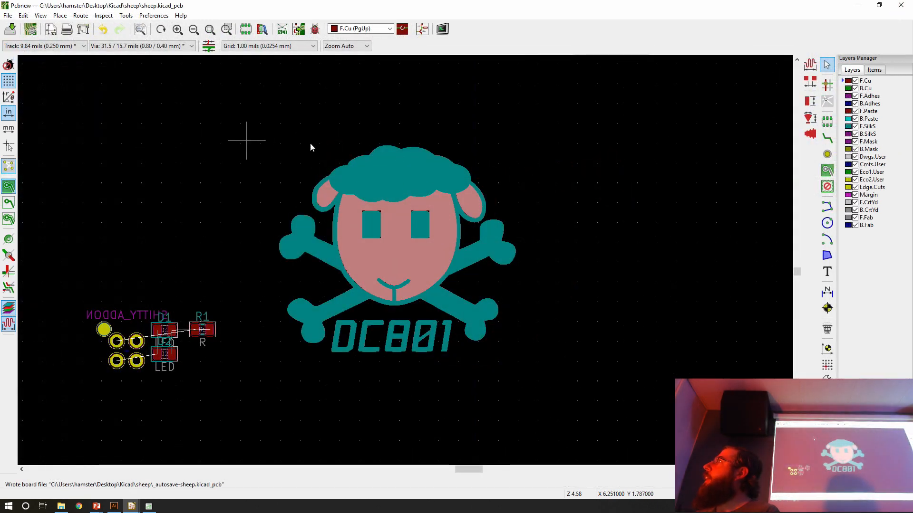
Start a vector graphics import and choose Sheep Head.dxf from the Desktop Kicad\sheep\Images folder as the source file
{"action": "left_click", "coordinate": [8, 15]}
{"action": "mouse_move", "coordinate": [42, 95]}
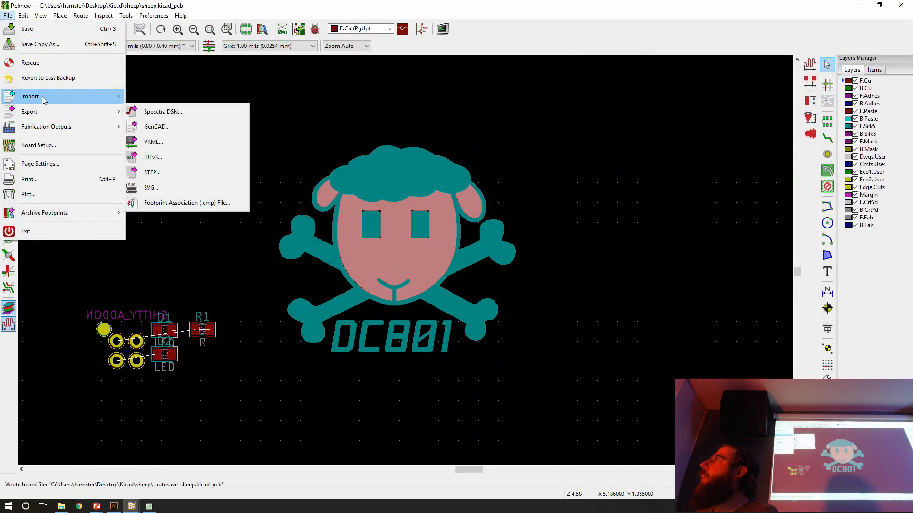
{"action": "mouse_move", "coordinate": [52, 114]}
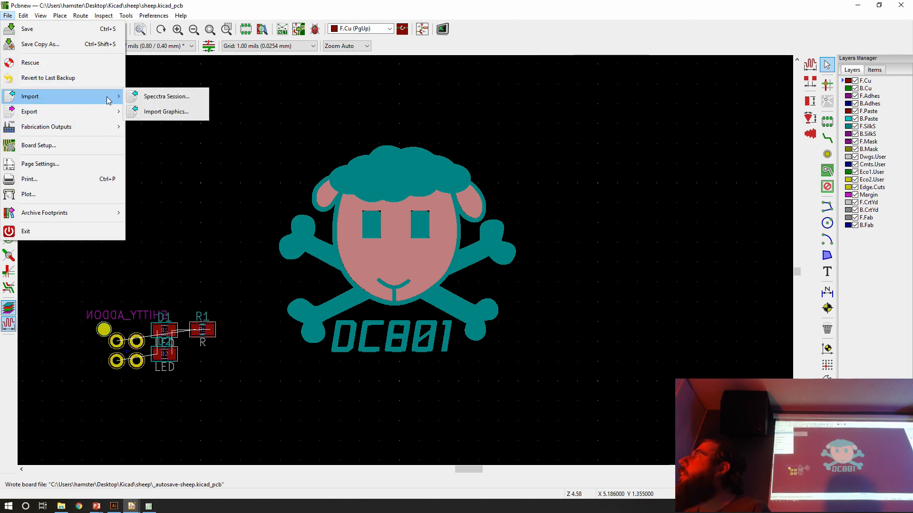
{"action": "left_click", "coordinate": [184, 111]}
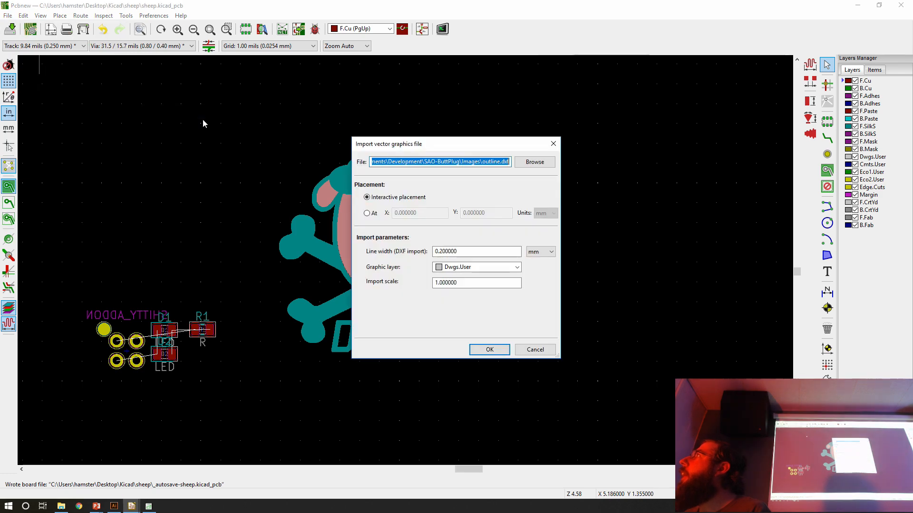
{"action": "left_click", "coordinate": [534, 162]}
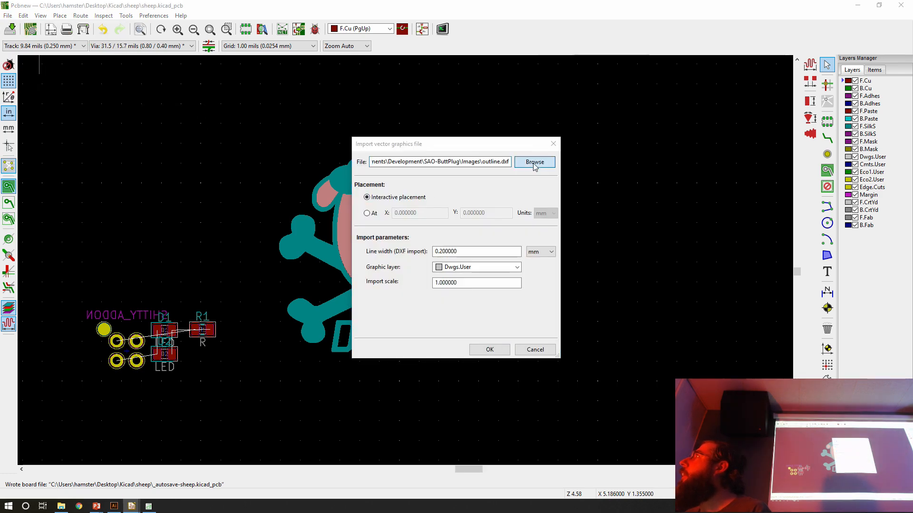
{"action": "left_click", "coordinate": [33, 72]}
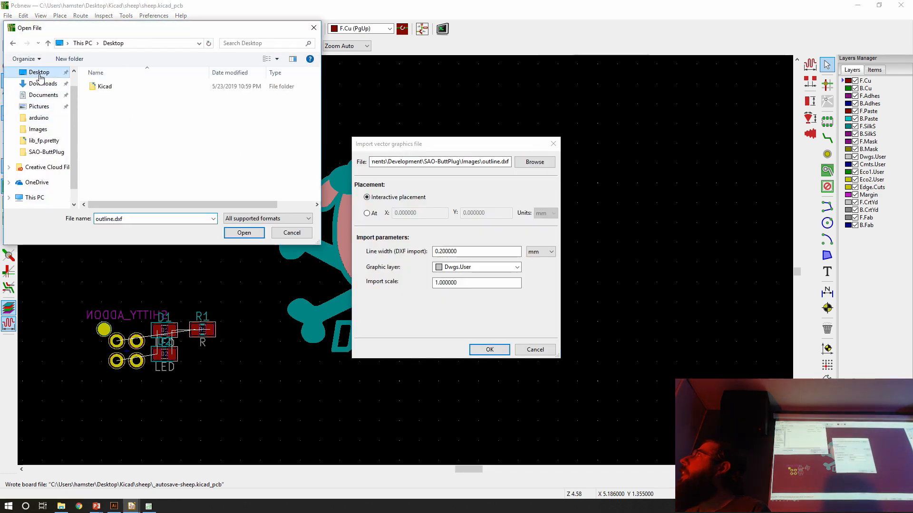
{"action": "double_click", "coordinate": [105, 87]}
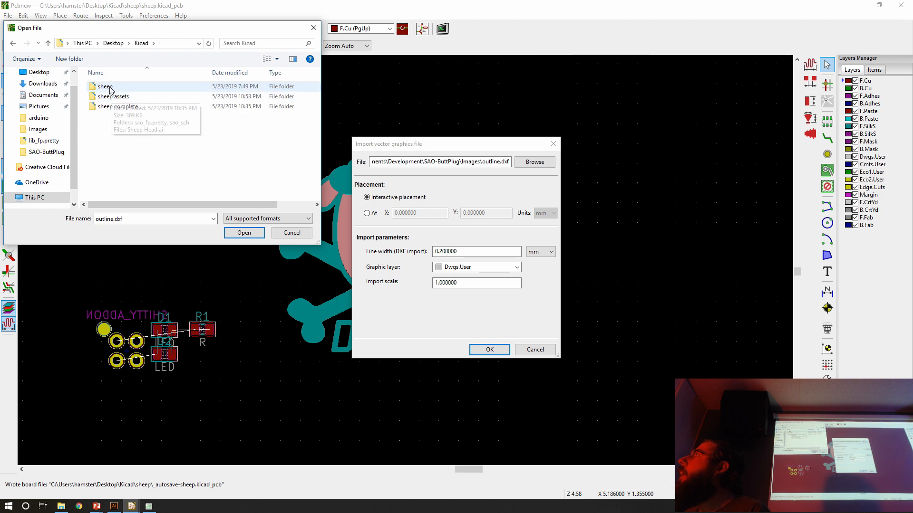
{"action": "double_click", "coordinate": [106, 87]}
{"action": "double_click", "coordinate": [107, 87]}
{"action": "left_click", "coordinate": [115, 115]}
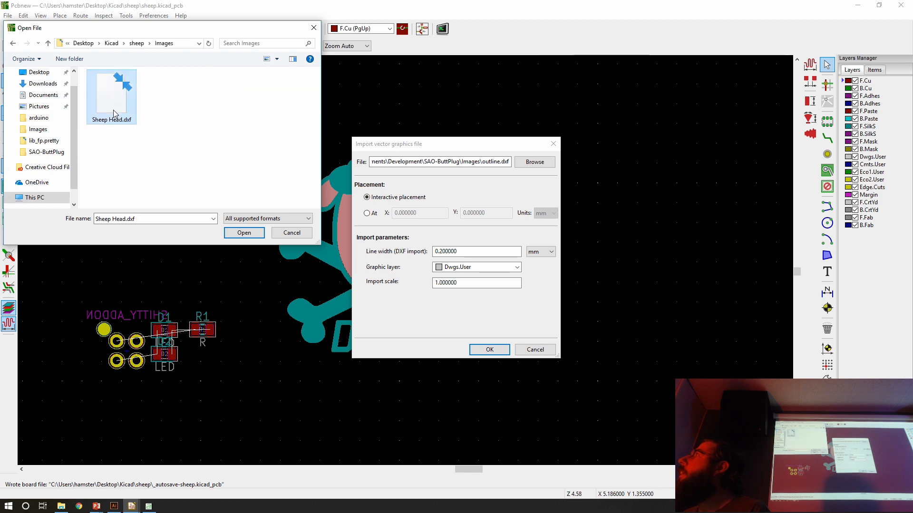
{"action": "left_click", "coordinate": [243, 233]}
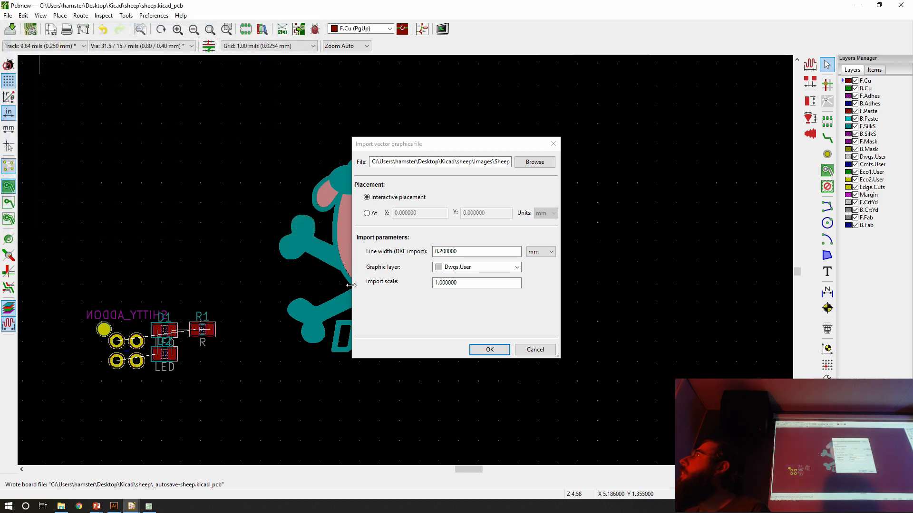
Try to import the sheep outline onto the Edge.Cuts layer at scale 1.0, check its size against the sheet, and cancel the placement
{"action": "left_click", "coordinate": [517, 268]}
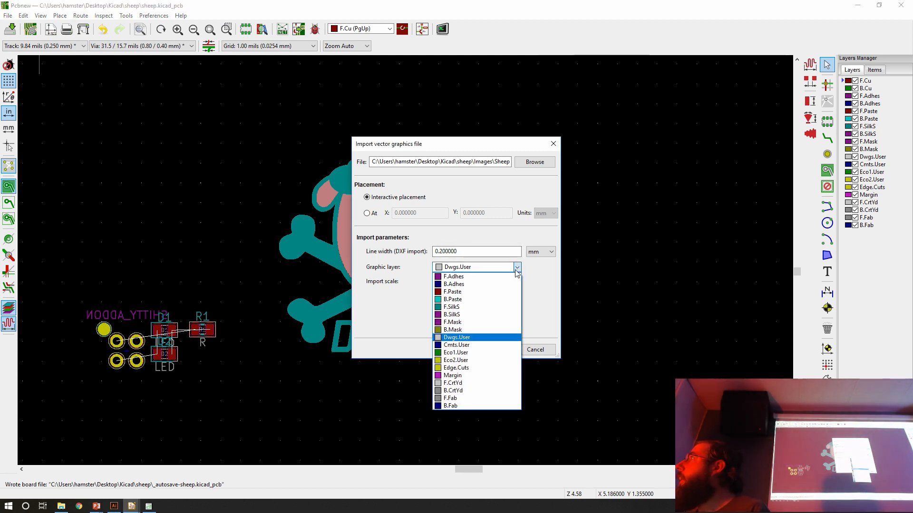
{"action": "left_click", "coordinate": [469, 368]}
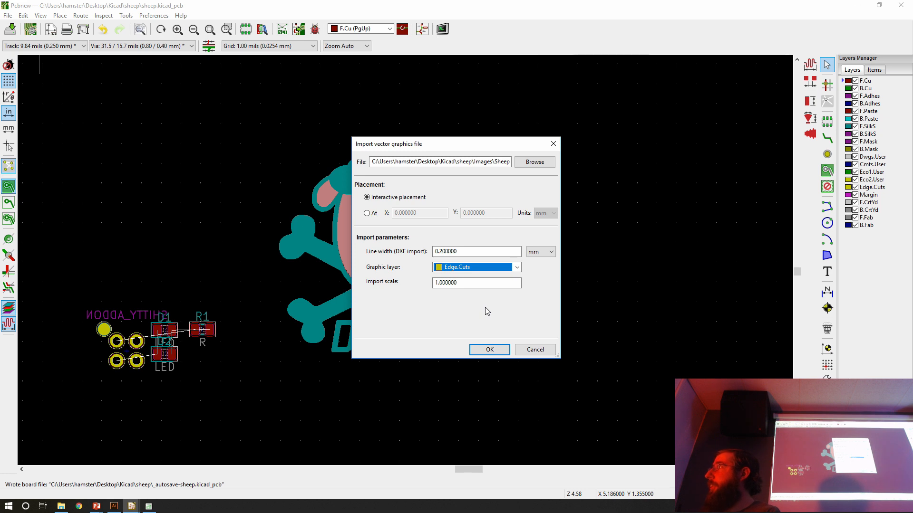
{"action": "left_click", "coordinate": [484, 354]}
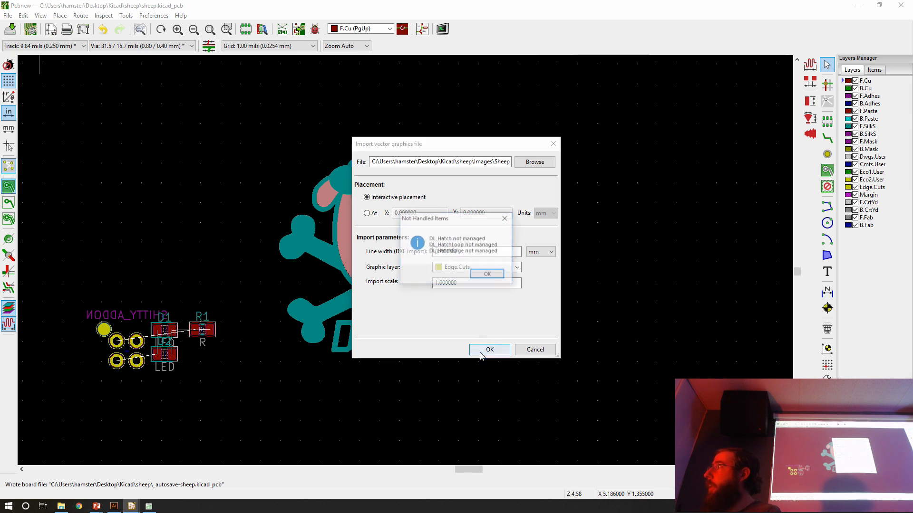
{"action": "left_click", "coordinate": [488, 275]}
{"action": "scroll", "coordinate": [380, 248], "scroll_direction": "down", "scroll_amount": 5}
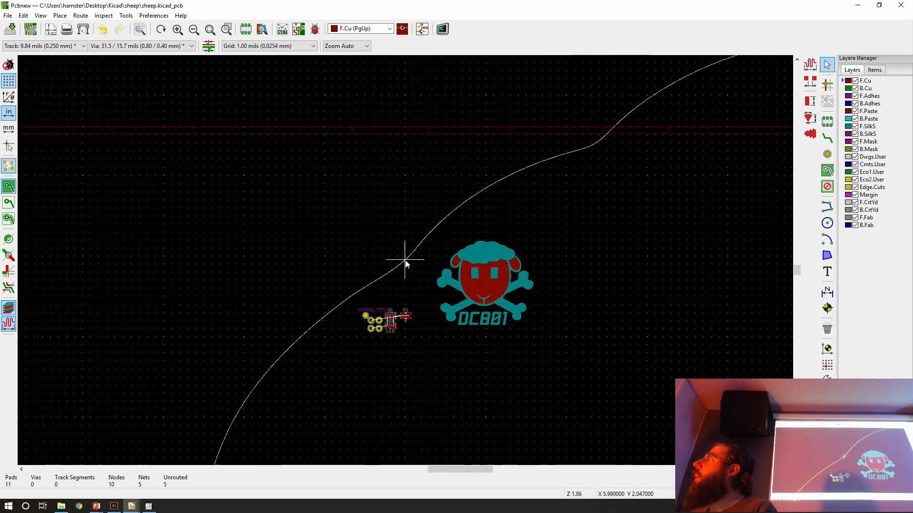
{"action": "scroll", "coordinate": [224, 96], "scroll_direction": "down", "scroll_amount": 1}
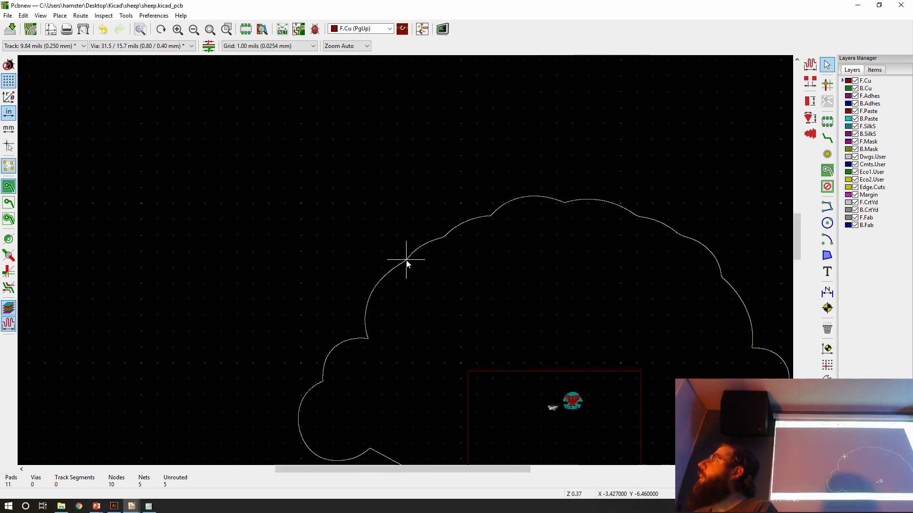
{"action": "scroll", "coordinate": [447, 241], "scroll_direction": "up", "scroll_amount": 3}
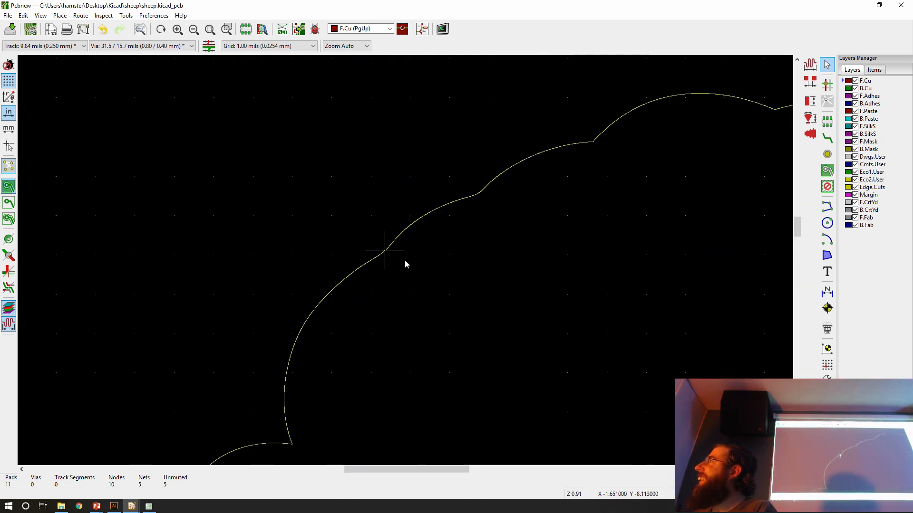
{"action": "scroll", "coordinate": [404, 260], "scroll_direction": "down", "scroll_amount": 3}
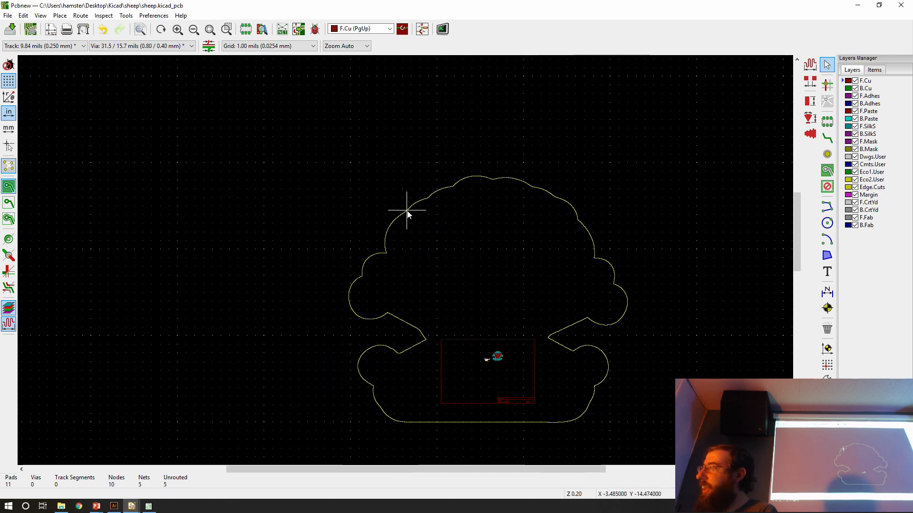
{"action": "key", "text": "Escape"}
Try again to import Sheep Head.dxf onto the Edge.Cuts layer using interactive placement
{"action": "scroll", "coordinate": [473, 352], "scroll_direction": "up", "scroll_amount": 7}
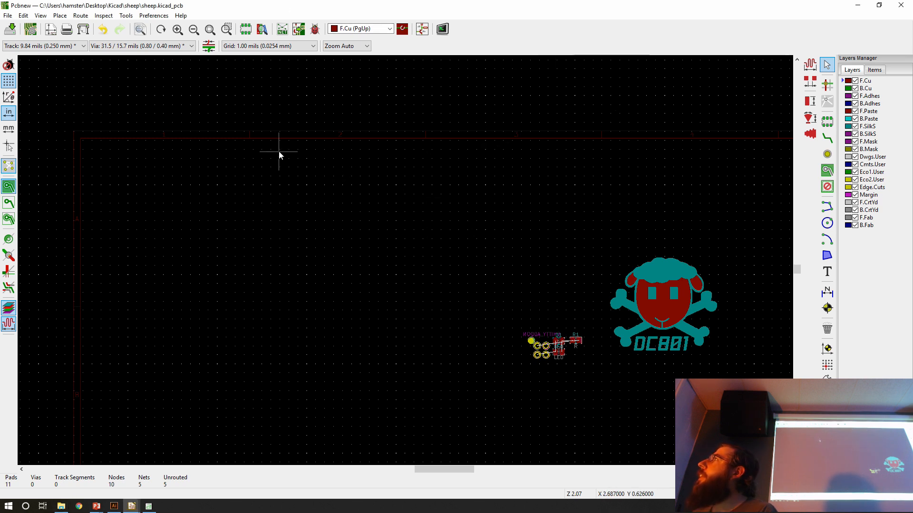
{"action": "left_click", "coordinate": [13, 16]}
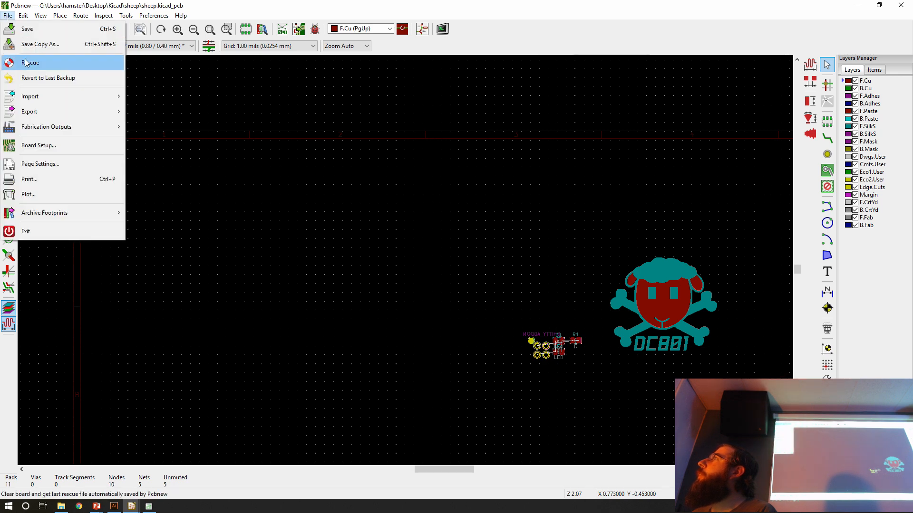
{"action": "mouse_move", "coordinate": [87, 96]}
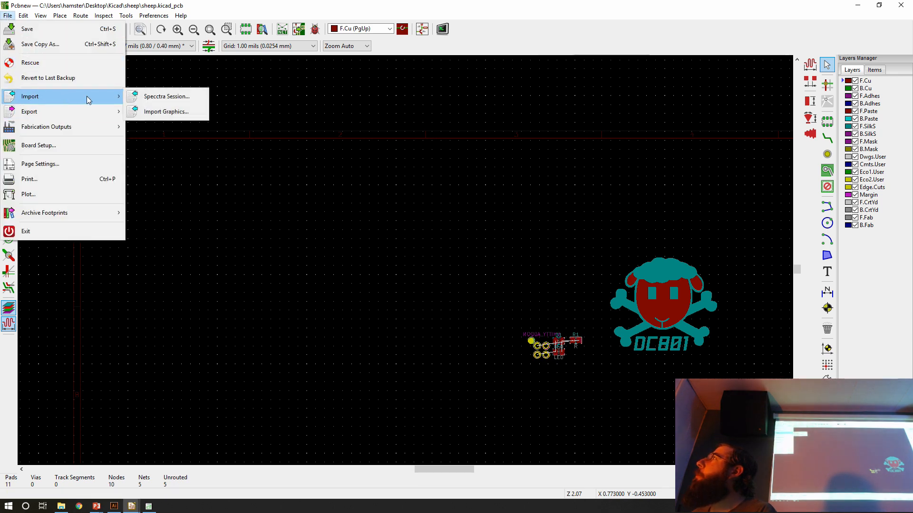
{"action": "left_click", "coordinate": [157, 110]}
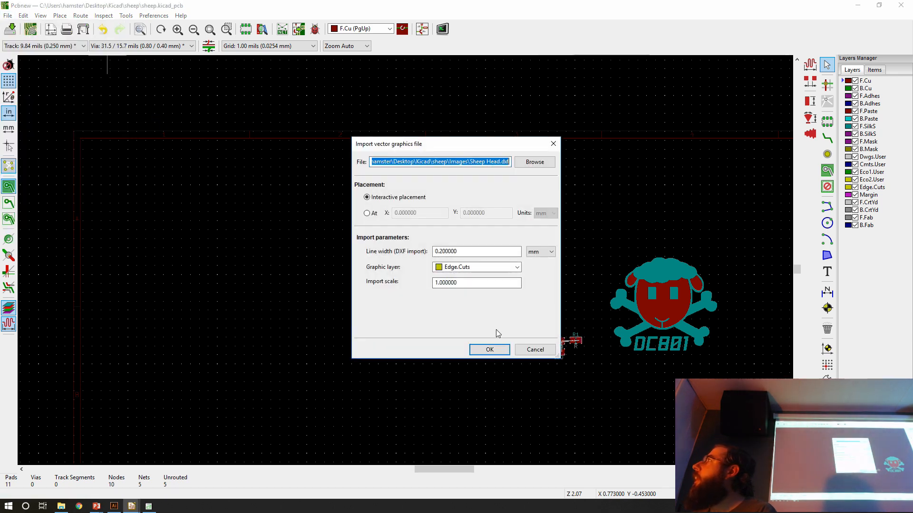
{"action": "left_click", "coordinate": [493, 354]}
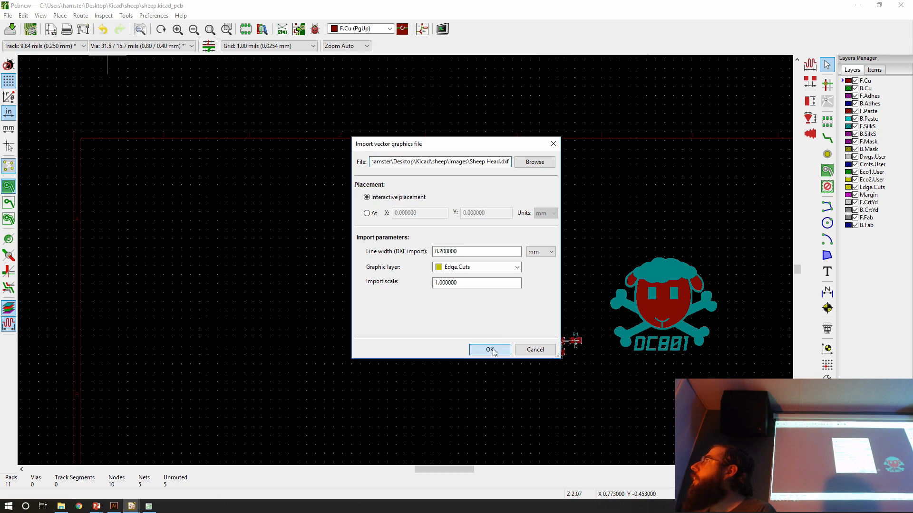
{"action": "left_click", "coordinate": [489, 351]}
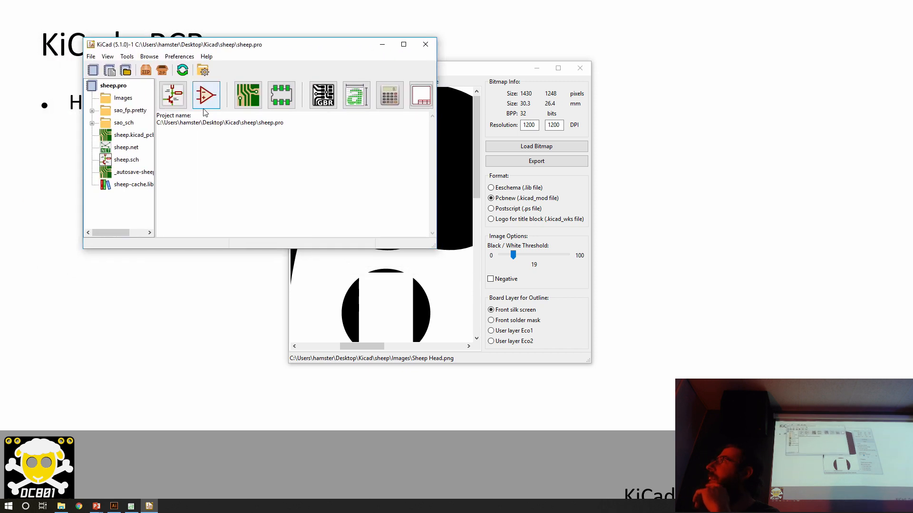
Reopen the sheep.kicad_pcb board and start a vector graphics import with Edge.Cuts as the graphic layer
{"action": "left_click", "coordinate": [128, 135]}
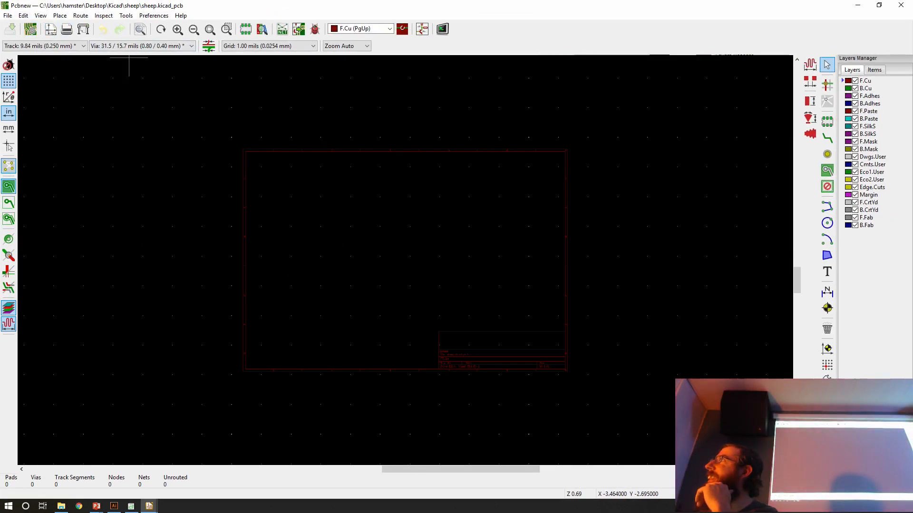
{"action": "left_click", "coordinate": [4, 17]}
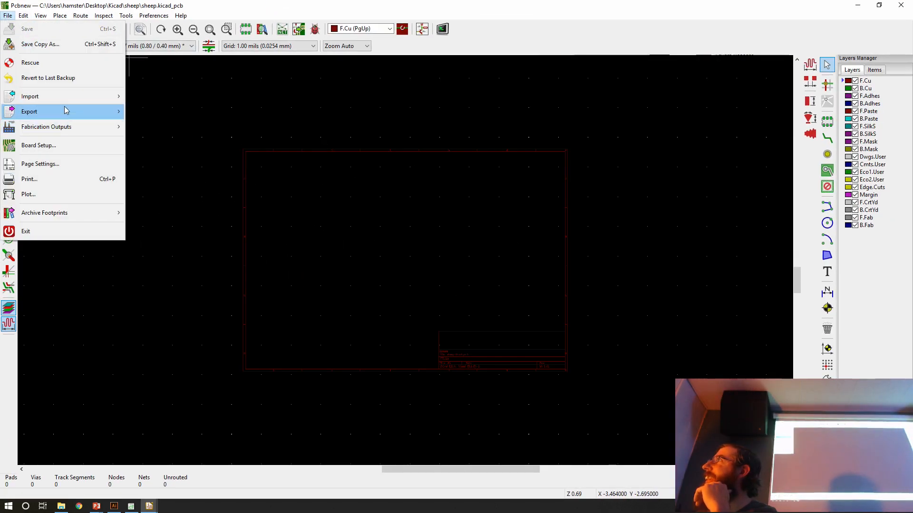
{"action": "mouse_move", "coordinate": [65, 96]}
{"action": "left_click", "coordinate": [184, 111]}
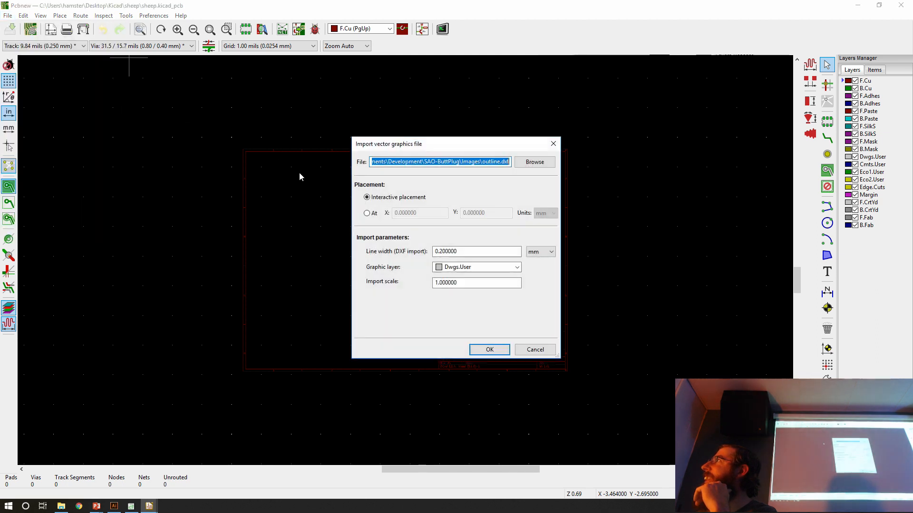
{"action": "left_click", "coordinate": [511, 268]}
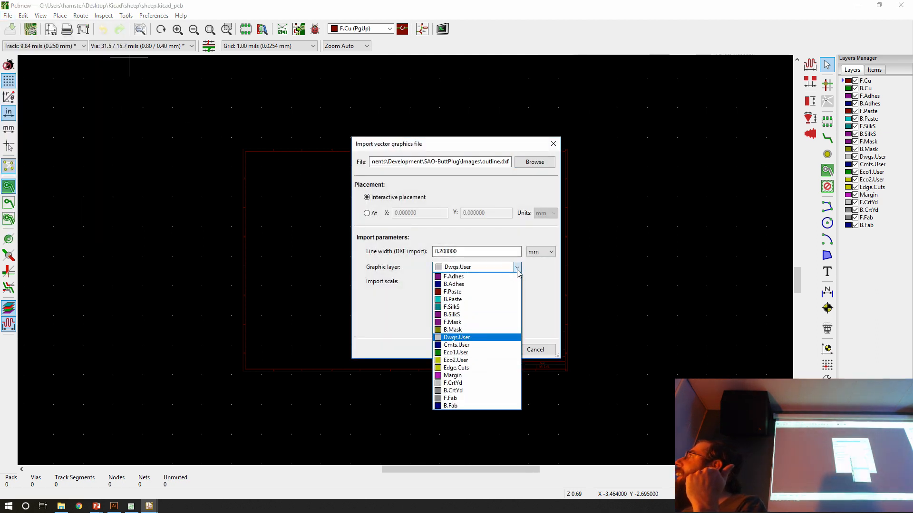
{"action": "left_click", "coordinate": [466, 368]}
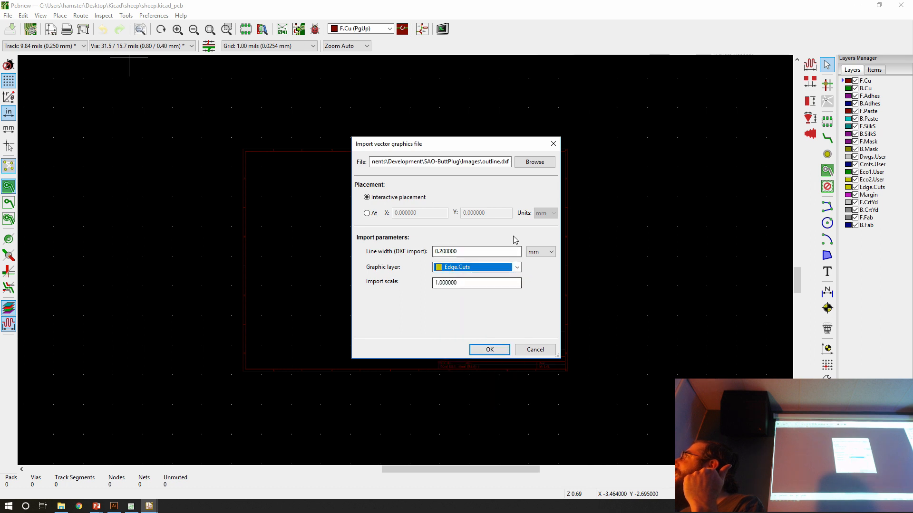
Choose Sheep Head.dxf from the Desktop Kicad\sheep\Images folder as the source and run the import
{"action": "left_click", "coordinate": [535, 163]}
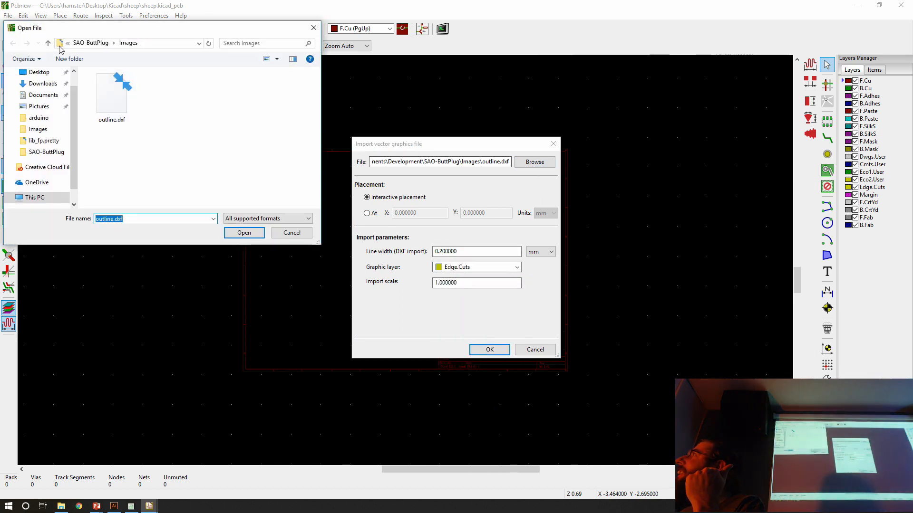
{"action": "left_click", "coordinate": [39, 71]}
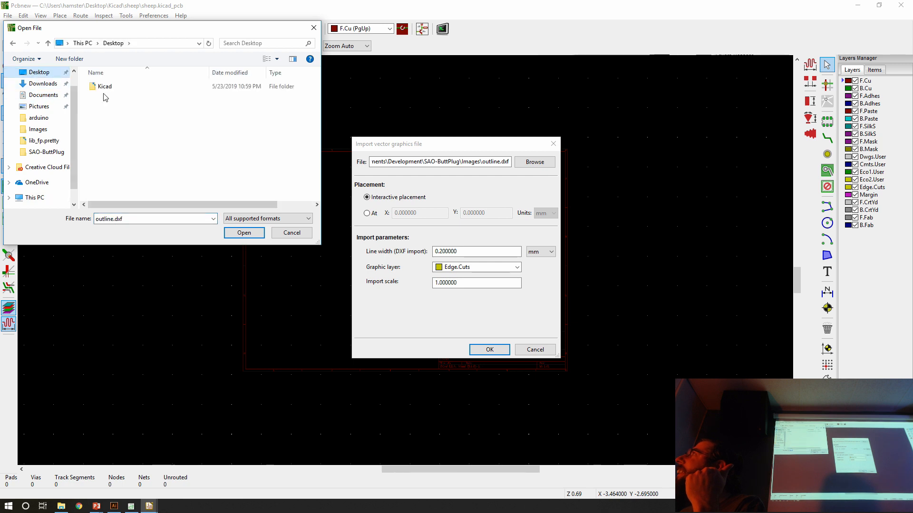
{"action": "double_click", "coordinate": [105, 87]}
{"action": "double_click", "coordinate": [107, 87]}
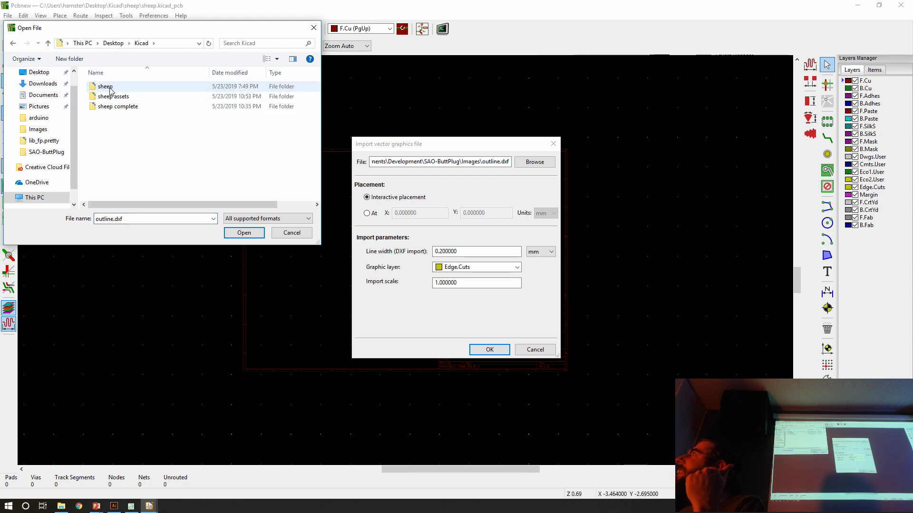
{"action": "double_click", "coordinate": [108, 88]}
{"action": "double_click", "coordinate": [114, 102]}
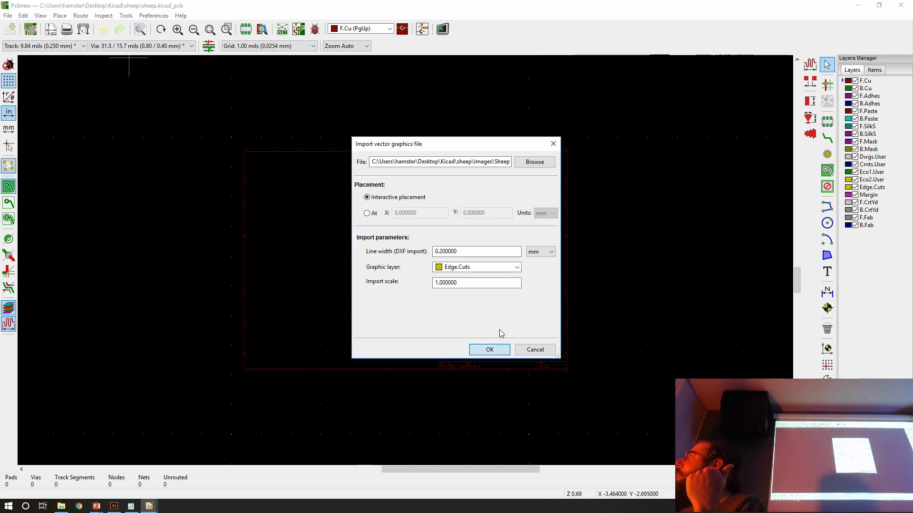
{"action": "key", "text": "Return"}
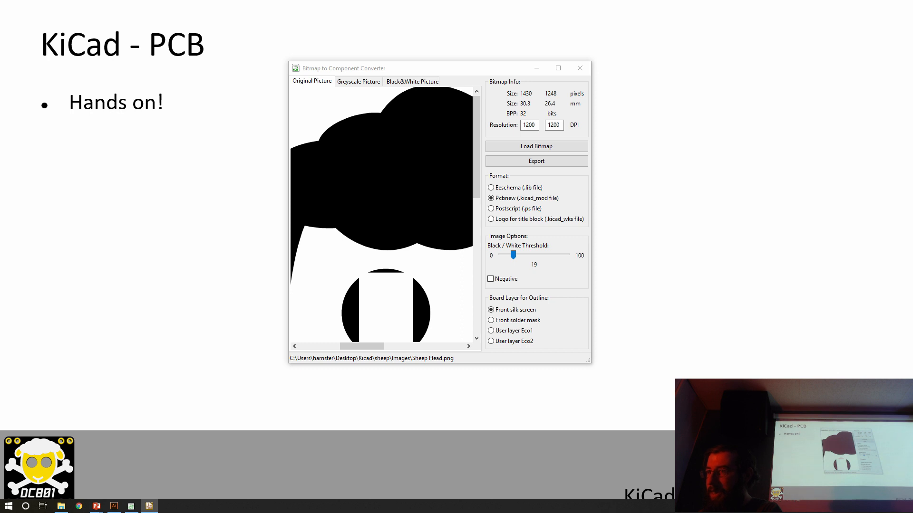
Open the PCB layout of the dc801_sheep project from the sheep complete folder
{"action": "left_click_drag", "start_coordinate": [0, 37], "coordinate": [255, 49]}
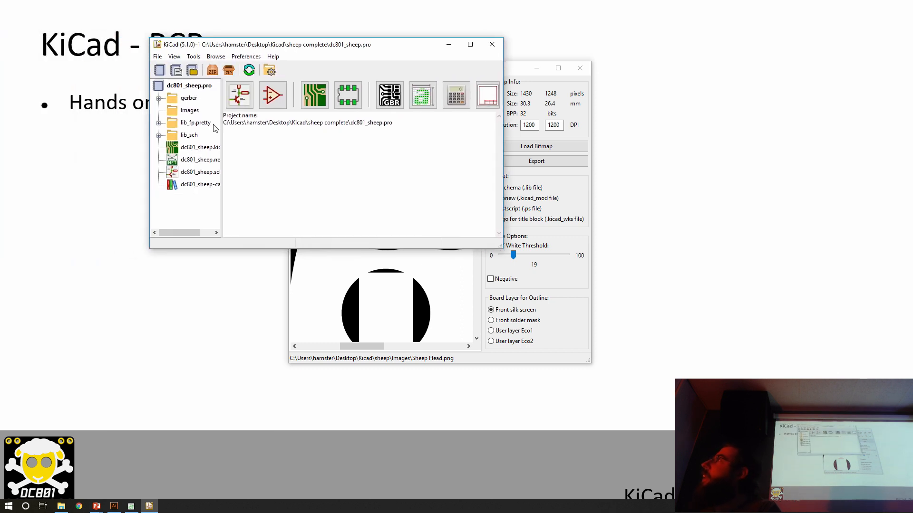
{"action": "left_click", "coordinate": [194, 152]}
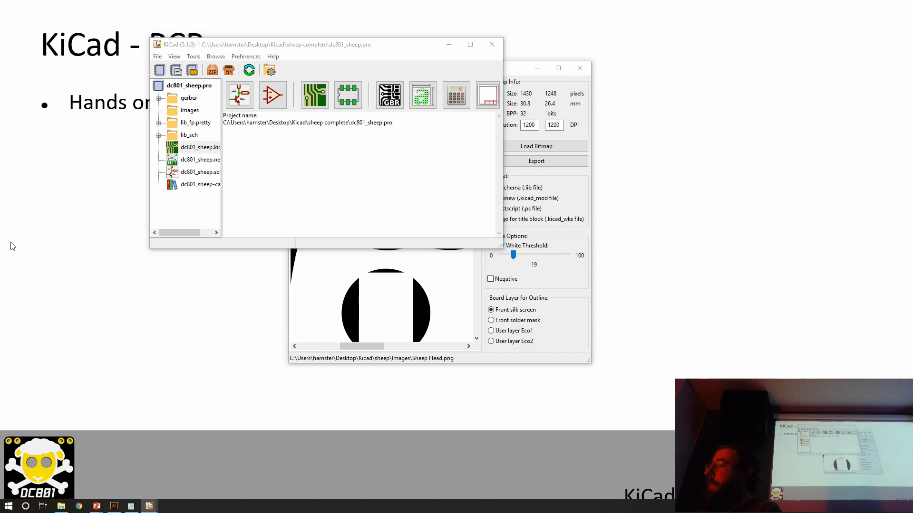
{"action": "left_click_drag", "start_coordinate": [0, 58], "coordinate": [315, 31]}
{"action": "double_click", "coordinate": [316, 33]}
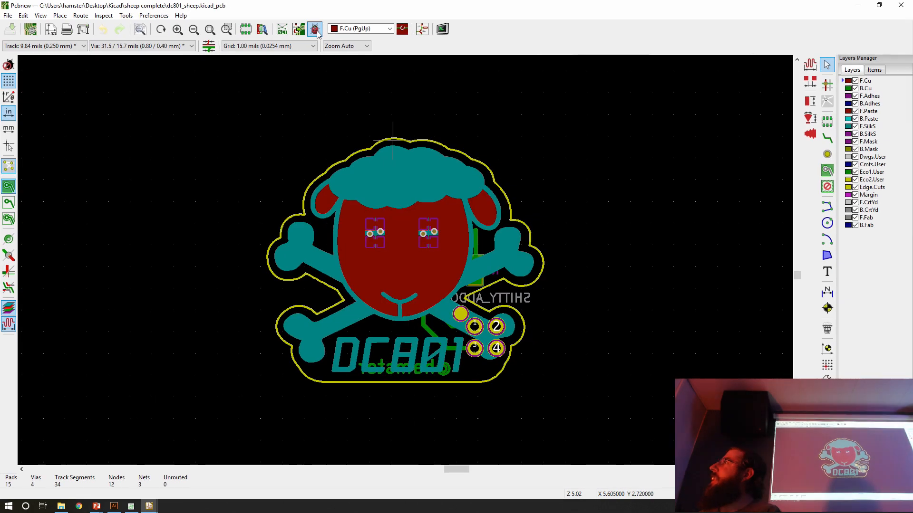
Make B.Cu the active layer and inspect the back copper tracks between the LED vias and resistor R1
{"action": "scroll", "coordinate": [401, 243], "scroll_direction": "up", "scroll_amount": 3}
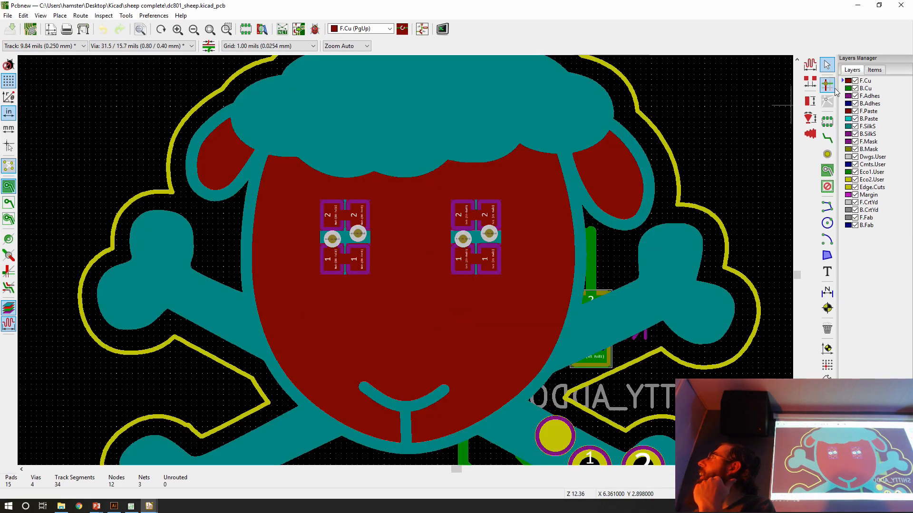
{"action": "left_click", "coordinate": [864, 89]}
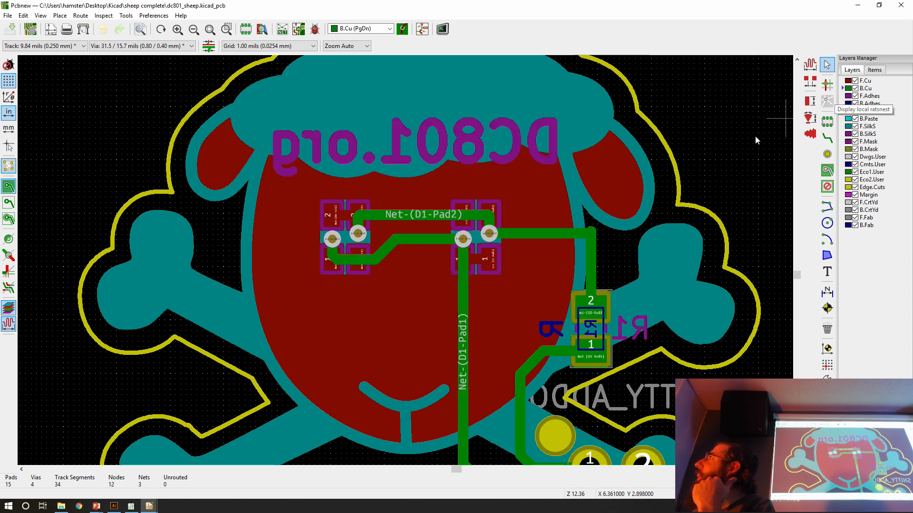
{"action": "scroll", "coordinate": [334, 308], "scroll_direction": "down", "scroll_amount": 1}
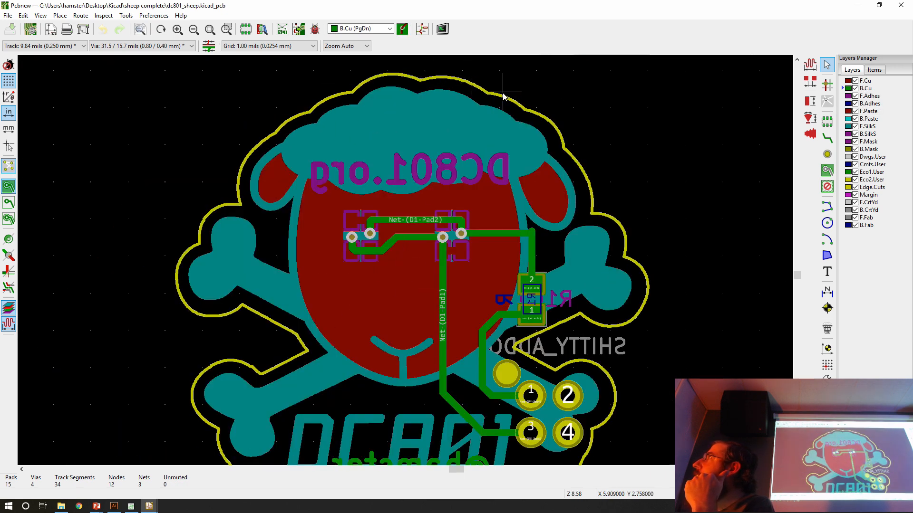
{"action": "scroll", "coordinate": [485, 243], "scroll_direction": "up", "scroll_amount": 2}
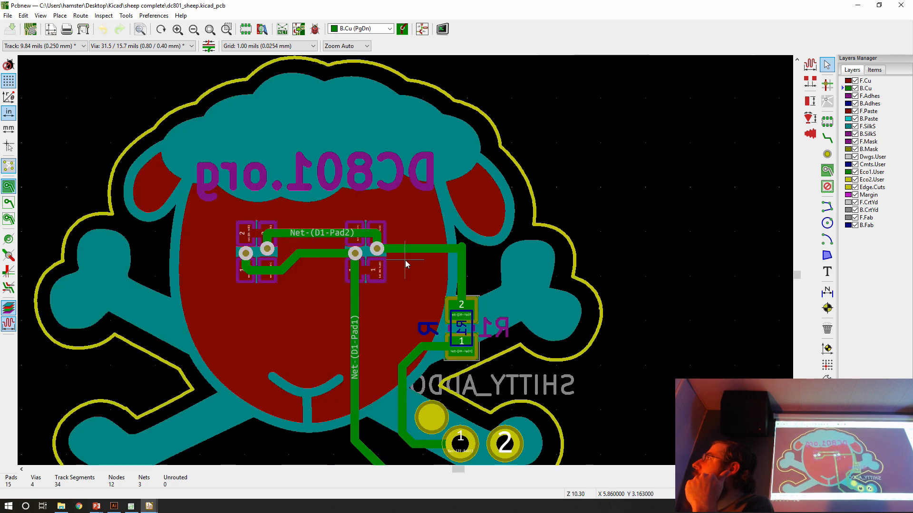
{"action": "scroll", "coordinate": [405, 260], "scroll_direction": "up", "scroll_amount": 5}
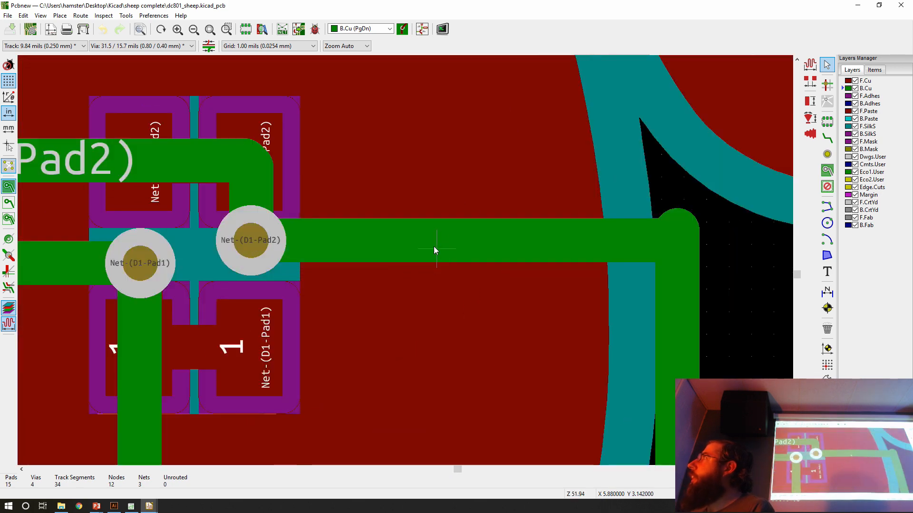
{"action": "scroll", "coordinate": [406, 263], "scroll_direction": "down", "scroll_amount": 5}
{"action": "scroll", "coordinate": [405, 261], "scroll_direction": "up", "scroll_amount": 3}
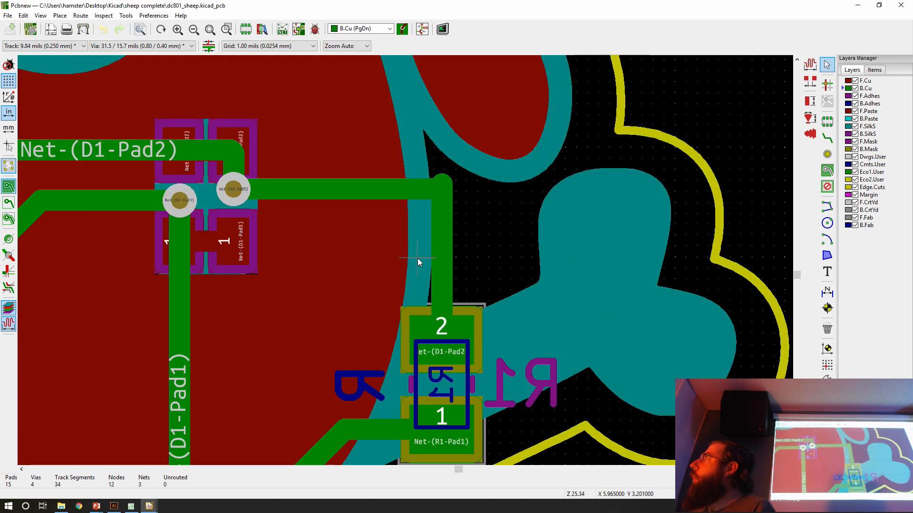
Delete the vertical and horizontal B.Cu track segments linking the Net-(D1-Pad2) via to pad 2 of R1
{"action": "left_click", "coordinate": [435, 252]}
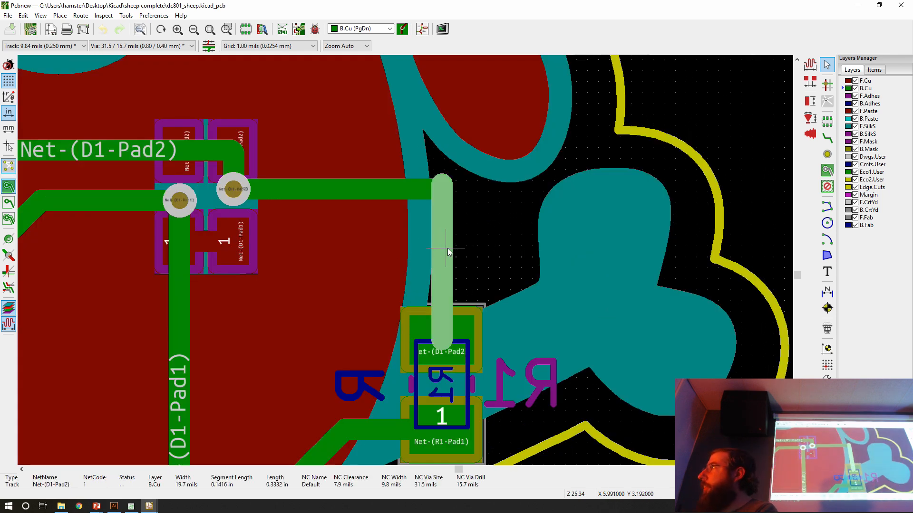
{"action": "key", "text": "Delete"}
{"action": "left_click", "coordinate": [357, 188]}
{"action": "key", "text": "Delete"}
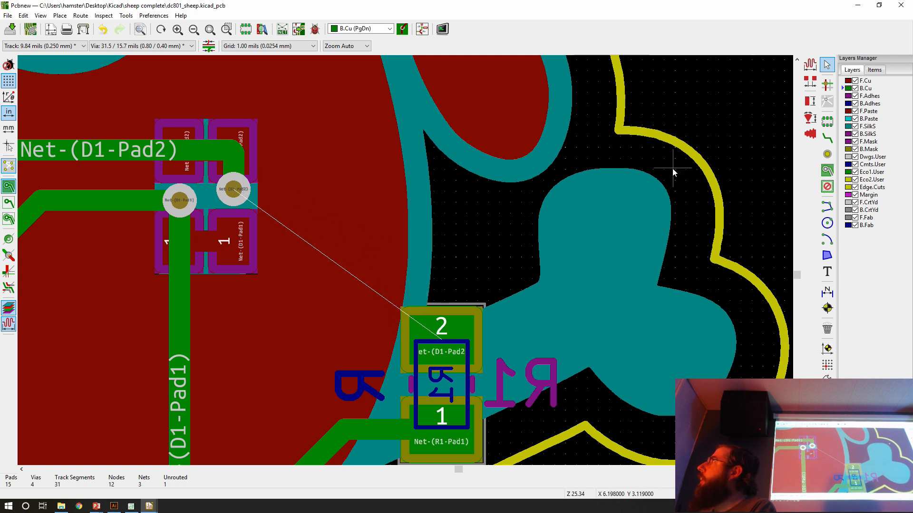
Activate the Route Tracks tool for the missing connection between the LED via and resistor R1
{"action": "left_click", "coordinate": [826, 139]}
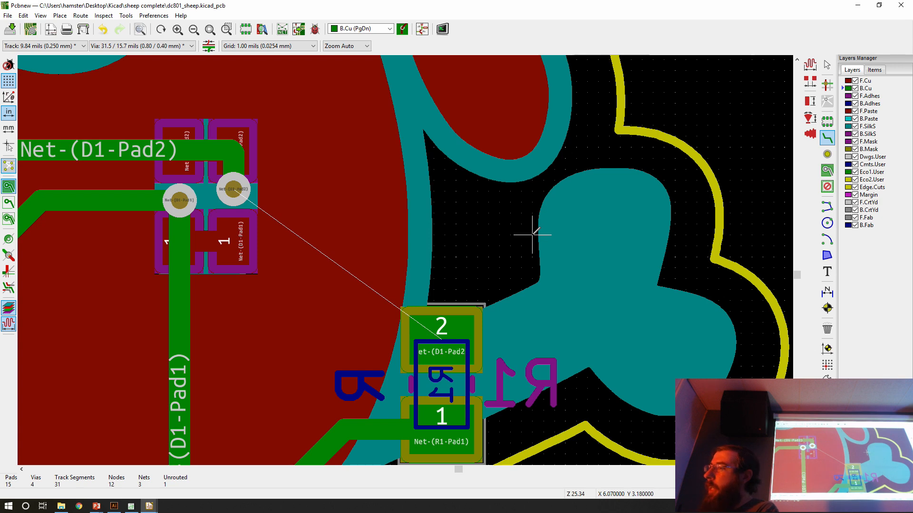
{"action": "scroll", "coordinate": [295, 258], "scroll_direction": "down", "scroll_amount": 6}
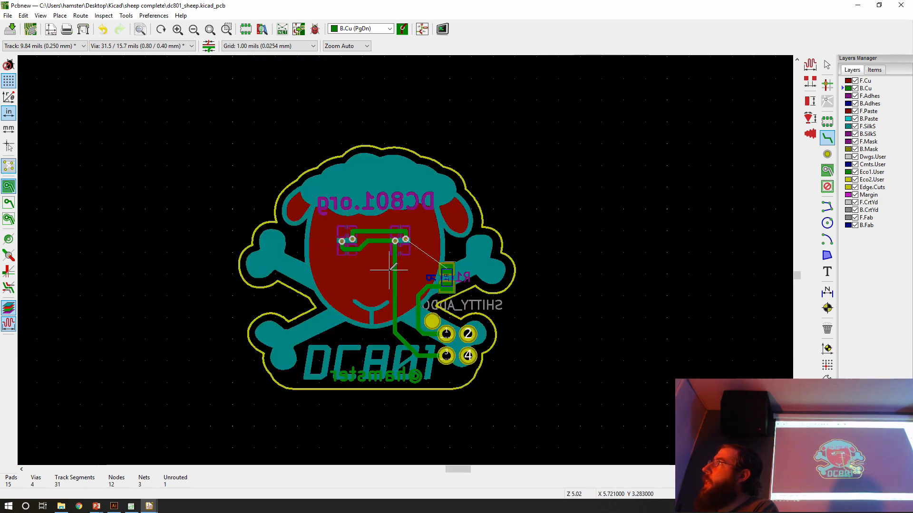
{"action": "scroll", "coordinate": [406, 255], "scroll_direction": "up", "scroll_amount": 1}
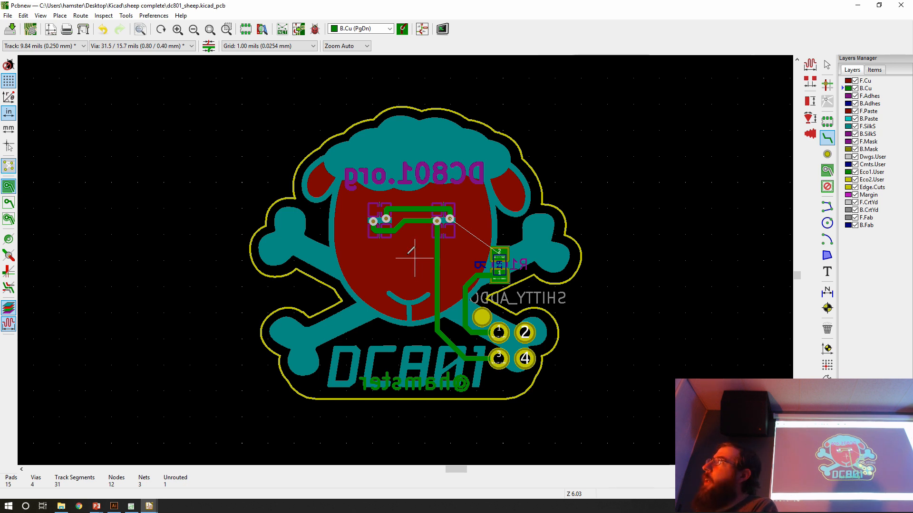
Flip the board view to look at the layout from the back, and flip it back again
{"action": "left_click", "coordinate": [40, 15]}
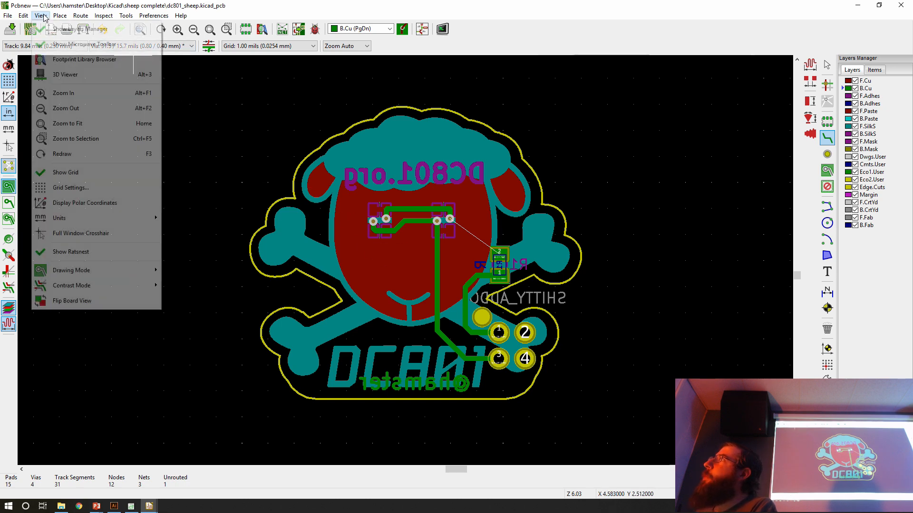
{"action": "left_click", "coordinate": [82, 304]}
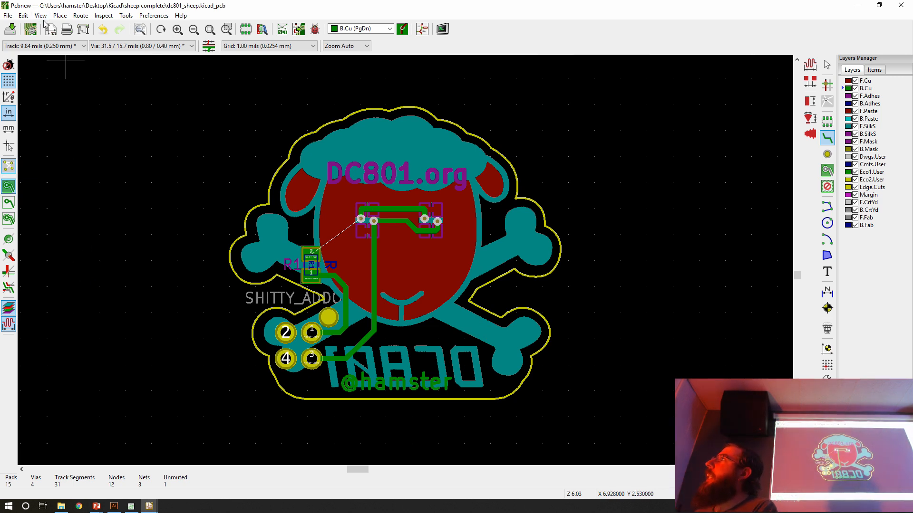
{"action": "left_click", "coordinate": [41, 15]}
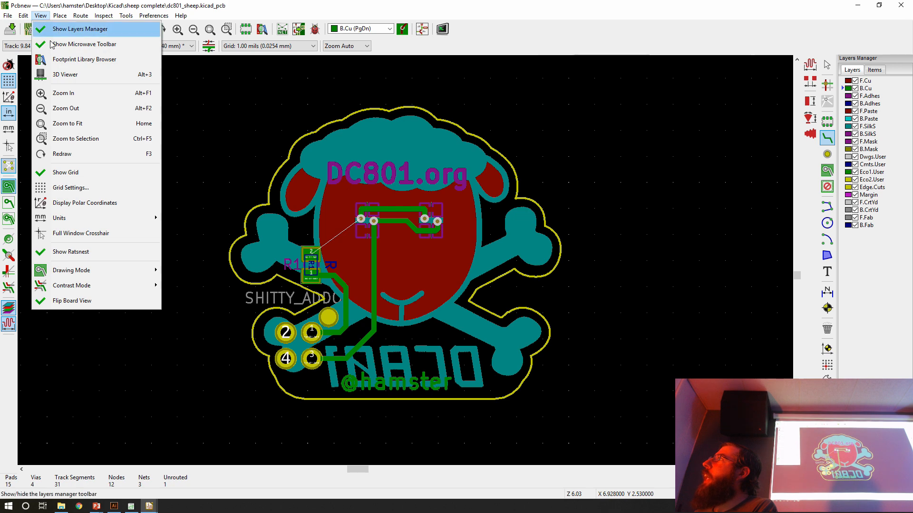
{"action": "left_click", "coordinate": [109, 307]}
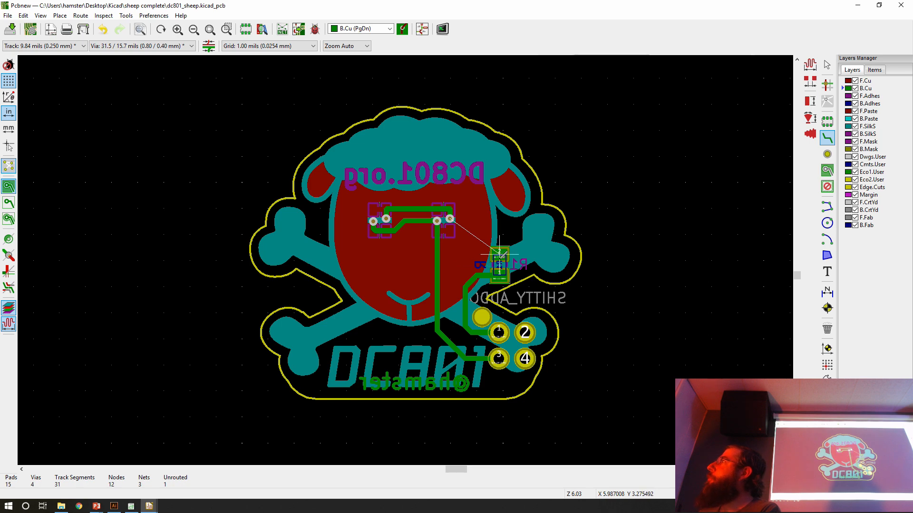
Set the track width to 0.500 mm and route a B.Cu track from the Net-(D1-Pad2) via to pad 2 of R1
{"action": "scroll", "coordinate": [502, 255], "scroll_direction": "up", "scroll_amount": 5}
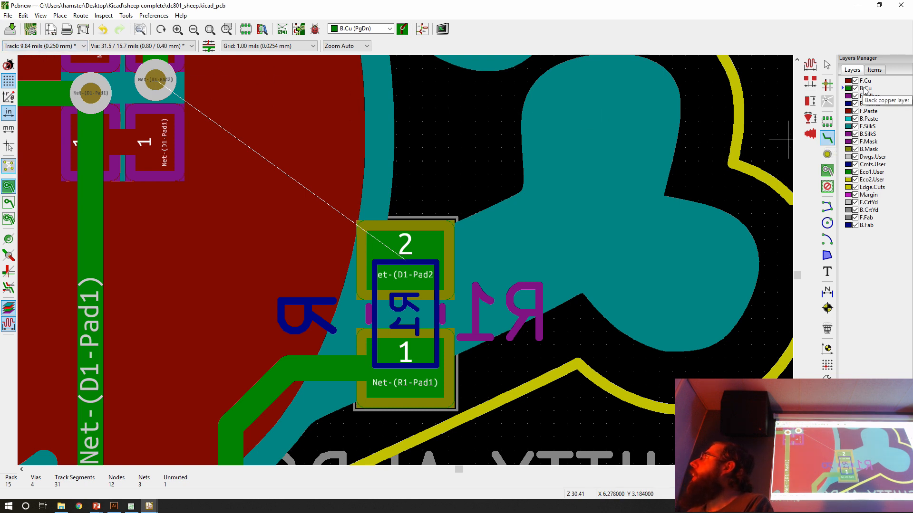
{"action": "left_click", "coordinate": [41, 46]}
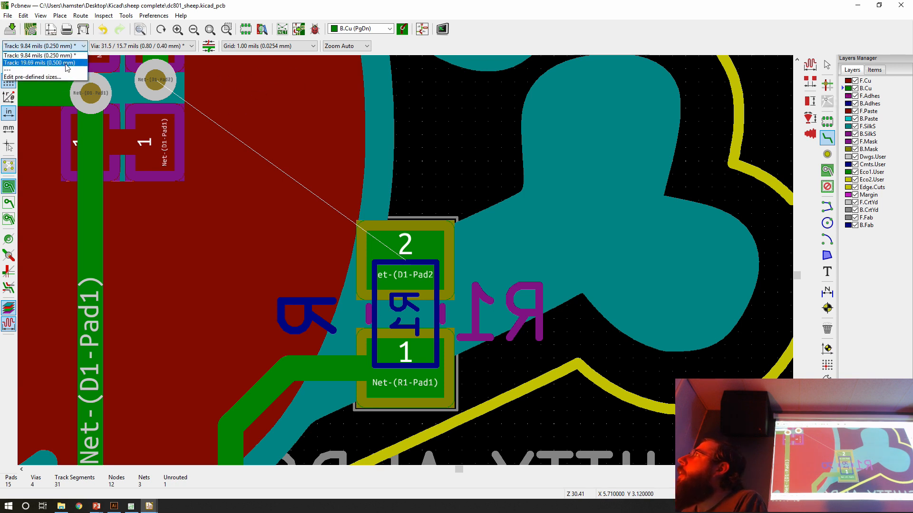
{"action": "left_click", "coordinate": [40, 63]}
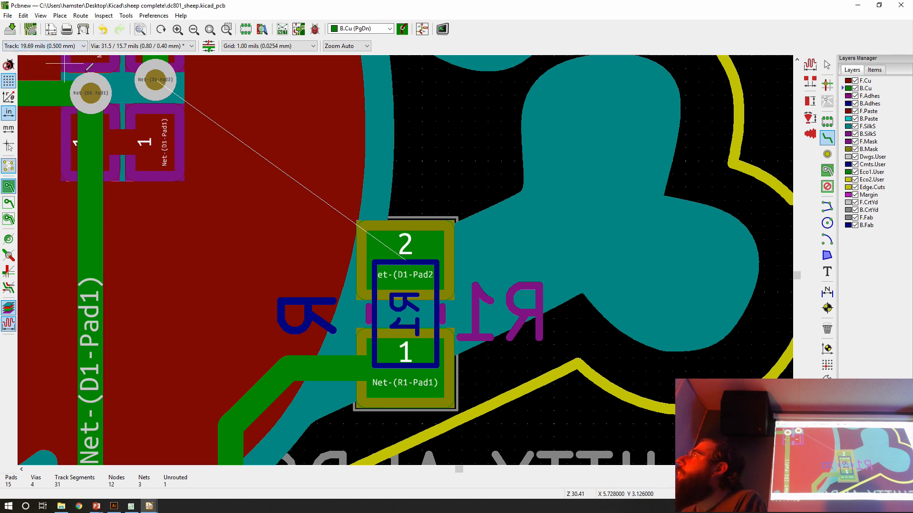
{"action": "left_click", "coordinate": [161, 75]}
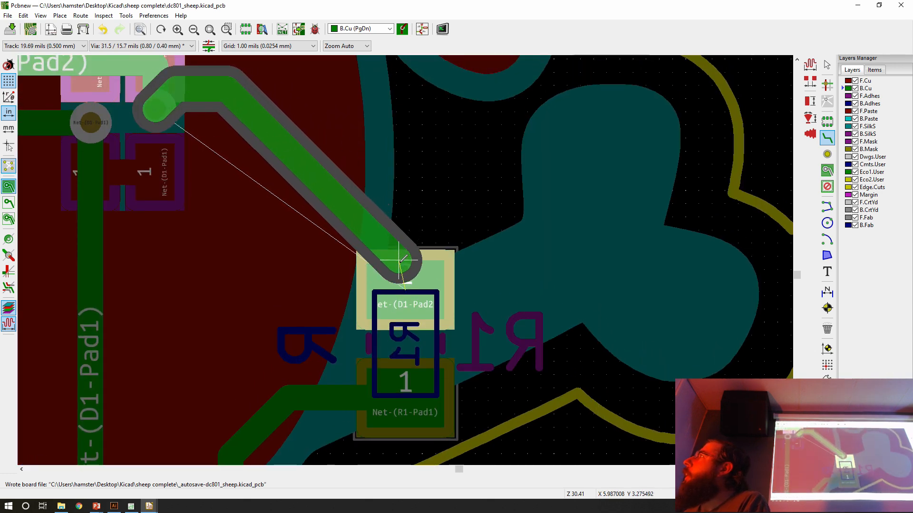
{"action": "left_click", "coordinate": [405, 289]}
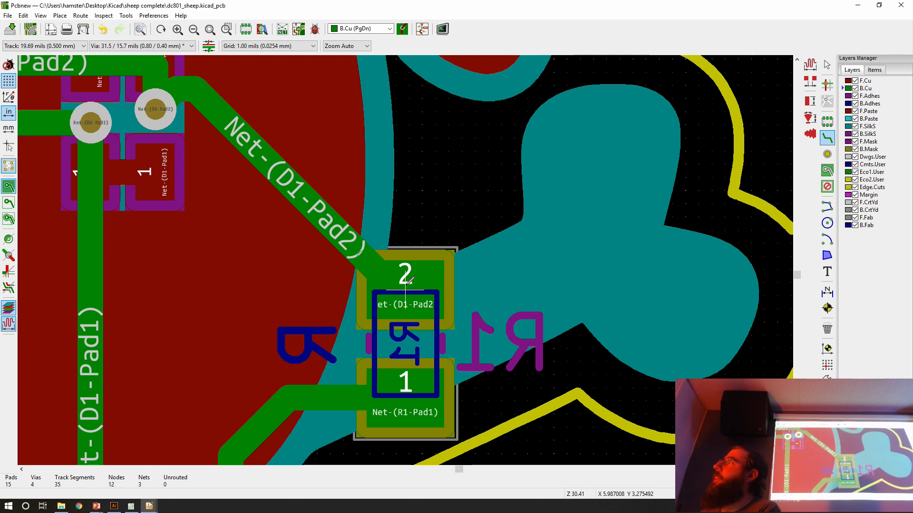
Try to route a B.Cu track from pad 2 of R1 across the vertical Net-(D1-Pad1) track, and abandon it
{"action": "scroll", "coordinate": [340, 257], "scroll_direction": "down", "scroll_amount": 2}
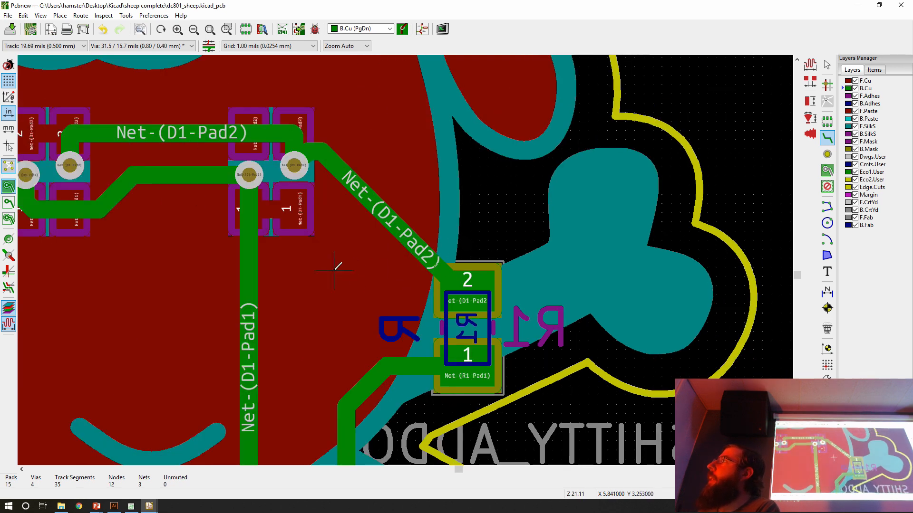
{"action": "scroll", "coordinate": [407, 257], "scroll_direction": "down", "scroll_amount": 5}
{"action": "scroll", "coordinate": [405, 260], "scroll_direction": "up", "scroll_amount": 9}
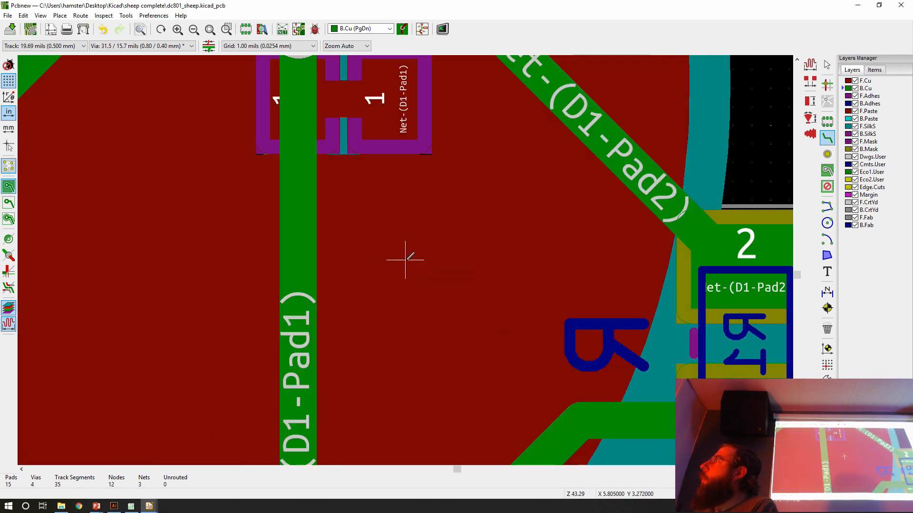
{"action": "left_click", "coordinate": [752, 263]}
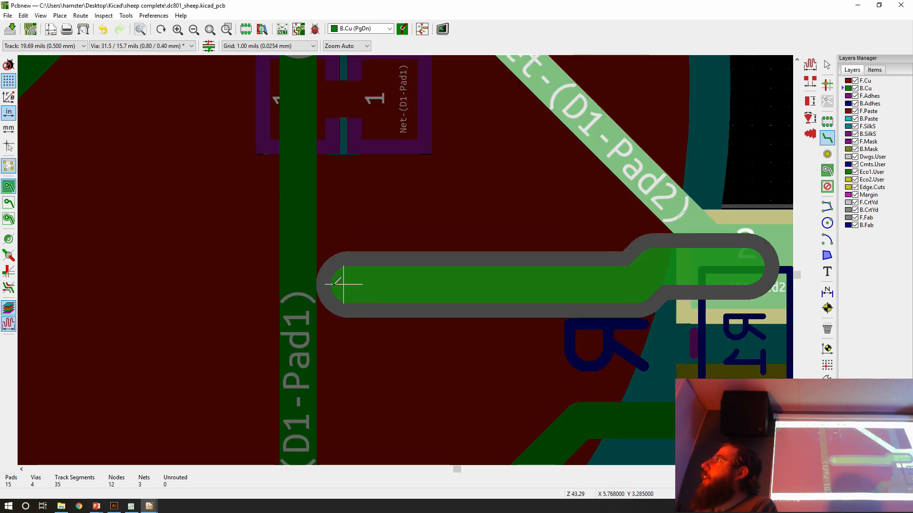
{"action": "scroll", "coordinate": [266, 292], "scroll_direction": "down", "scroll_amount": 5}
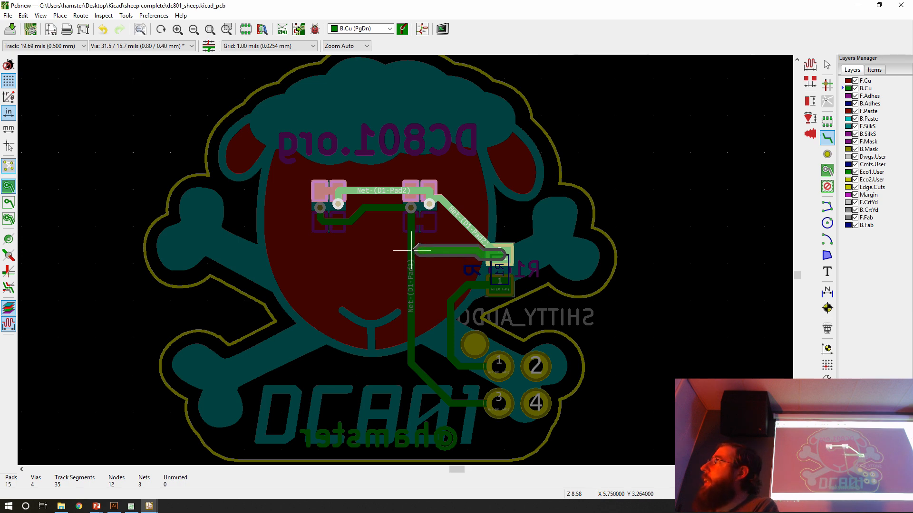
{"action": "scroll", "coordinate": [412, 253], "scroll_direction": "up", "scroll_amount": 1}
{"action": "scroll", "coordinate": [405, 259], "scroll_direction": "up", "scroll_amount": 8}
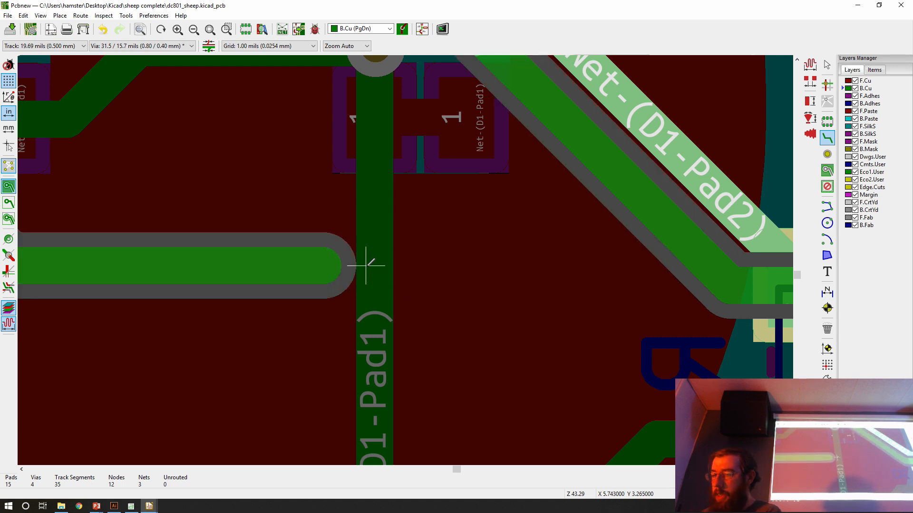
{"action": "scroll", "coordinate": [365, 266], "scroll_direction": "down", "scroll_amount": 8}
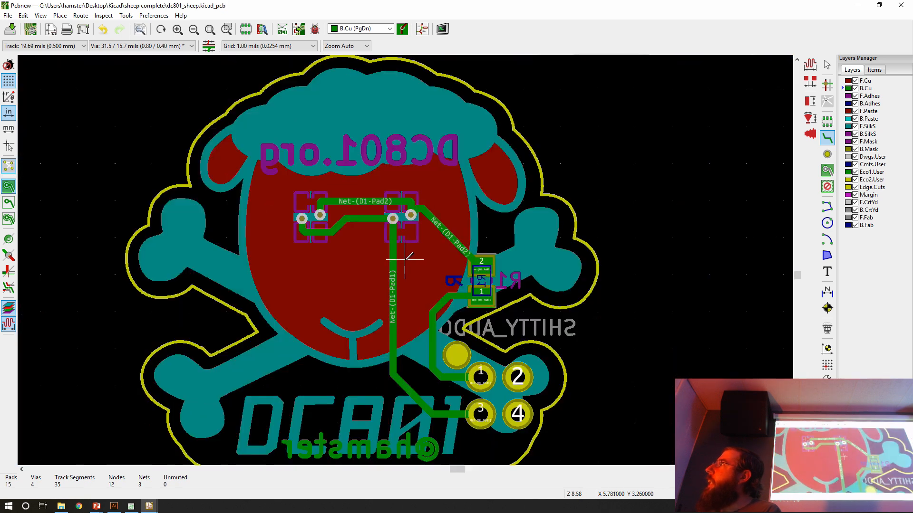
{"action": "scroll", "coordinate": [407, 257], "scroll_direction": "up", "scroll_amount": 1}
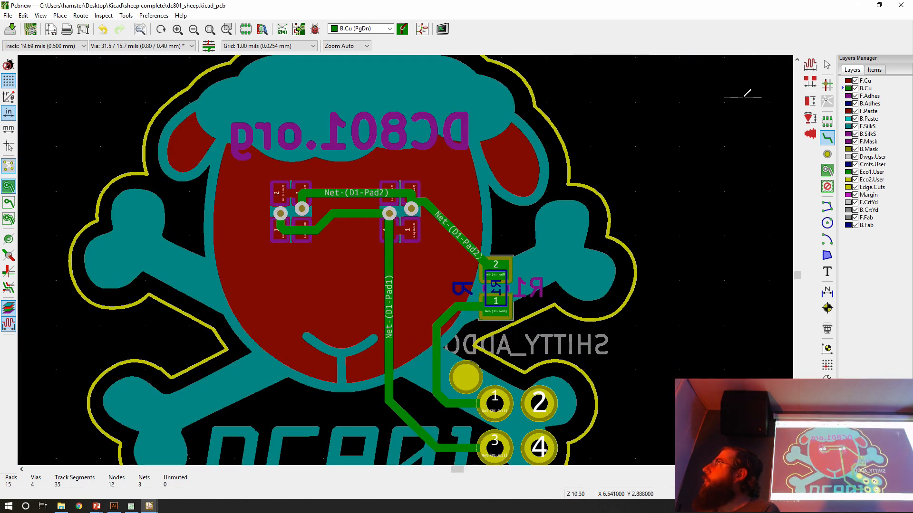
Examine the front silkscreen logo footprint and the mirrored back copper text along the board's lower edge
{"action": "left_click", "coordinate": [437, 267]}
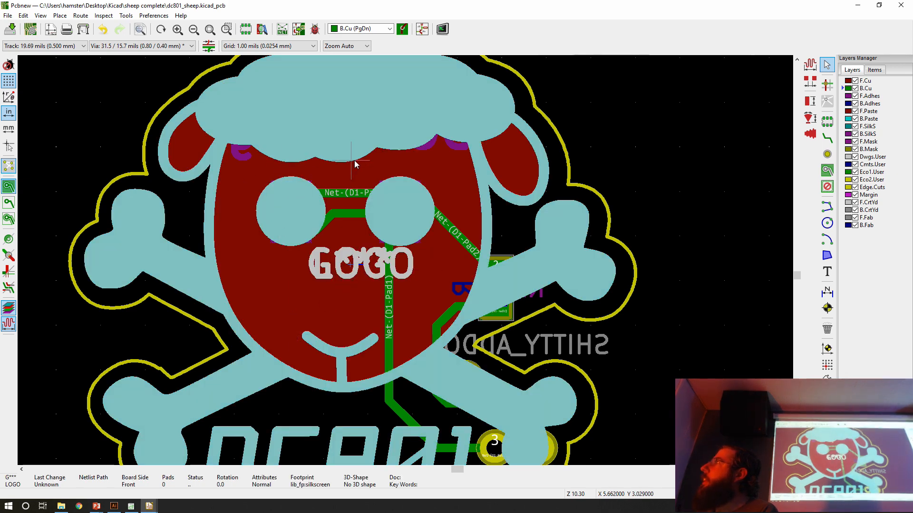
{"action": "left_click", "coordinate": [733, 122]}
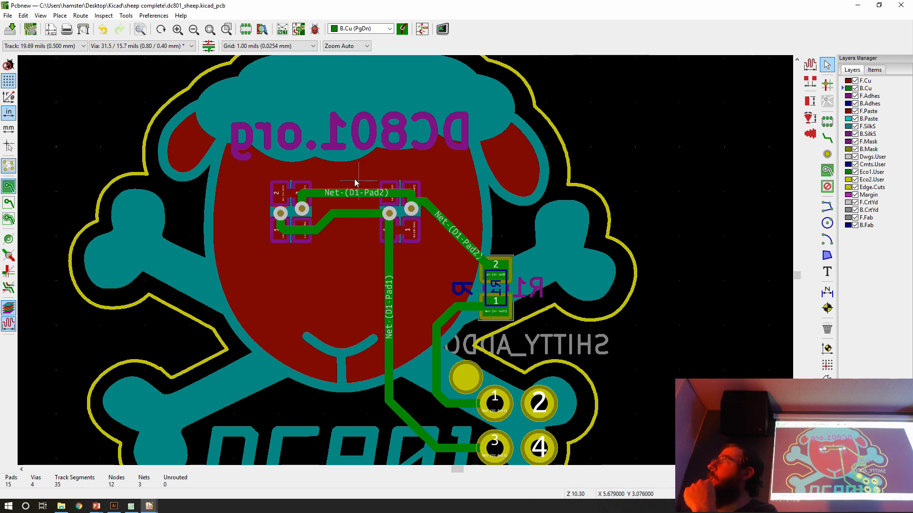
{"action": "scroll", "coordinate": [334, 274], "scroll_direction": "down", "scroll_amount": 1}
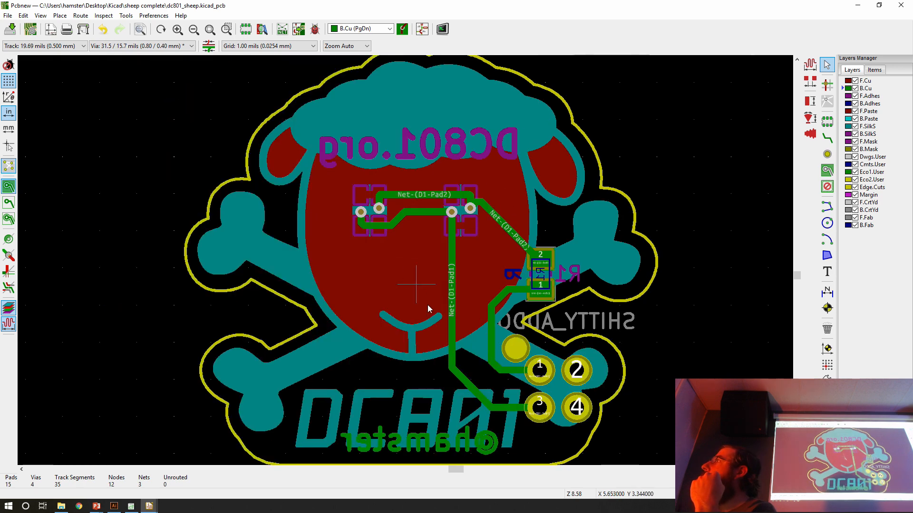
{"action": "left_click", "coordinate": [492, 456]}
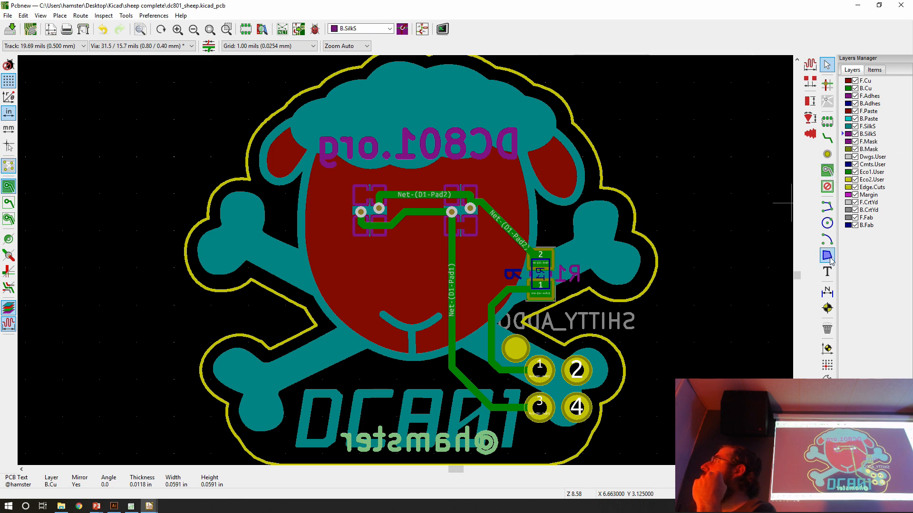
Add the mirrored text "qewfdFD" on B.SilkS and place it on the sheep's wool above DC801.org
{"action": "left_click", "coordinate": [827, 274]}
{"action": "left_click", "coordinate": [321, 275]}
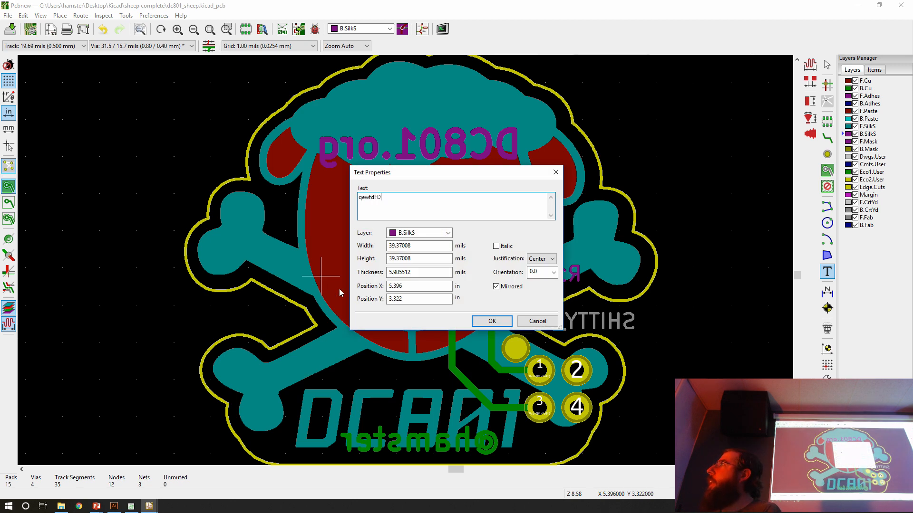
{"action": "left_click", "coordinate": [491, 321]}
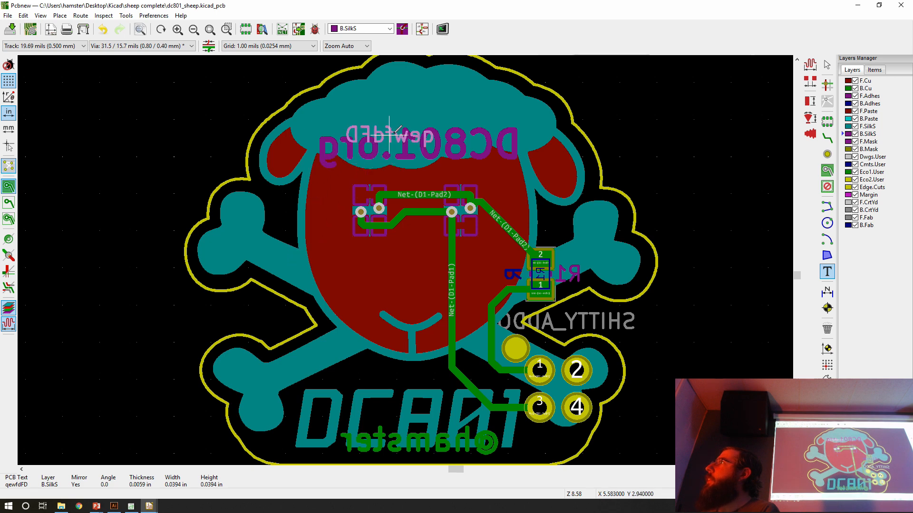
{"action": "left_click", "coordinate": [419, 97]}
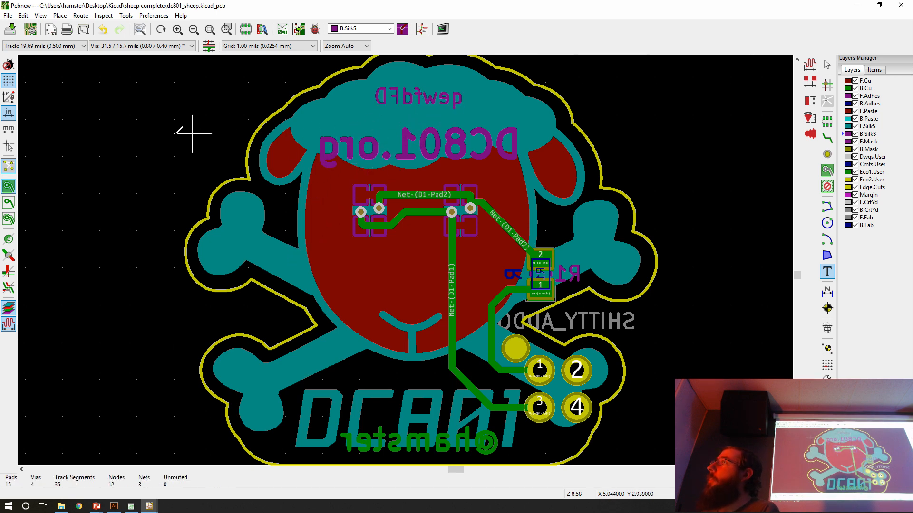
Open the board in the 3D Viewer and maximize the viewer window
{"action": "left_click", "coordinate": [40, 16]}
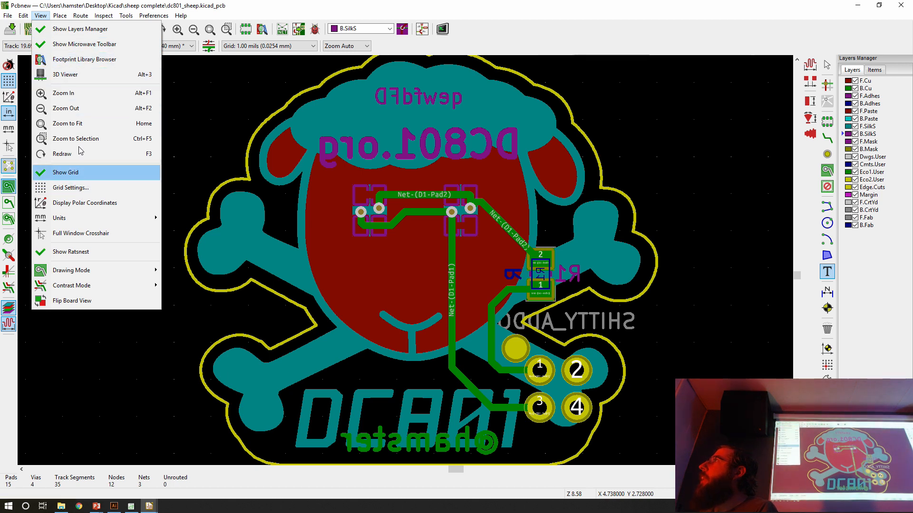
{"action": "left_click", "coordinate": [69, 76]}
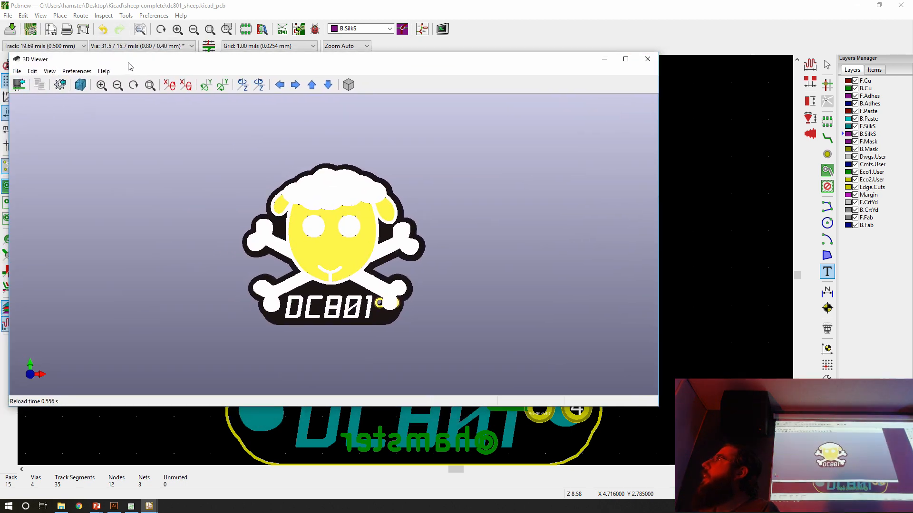
{"action": "double_click", "coordinate": [129, 66]}
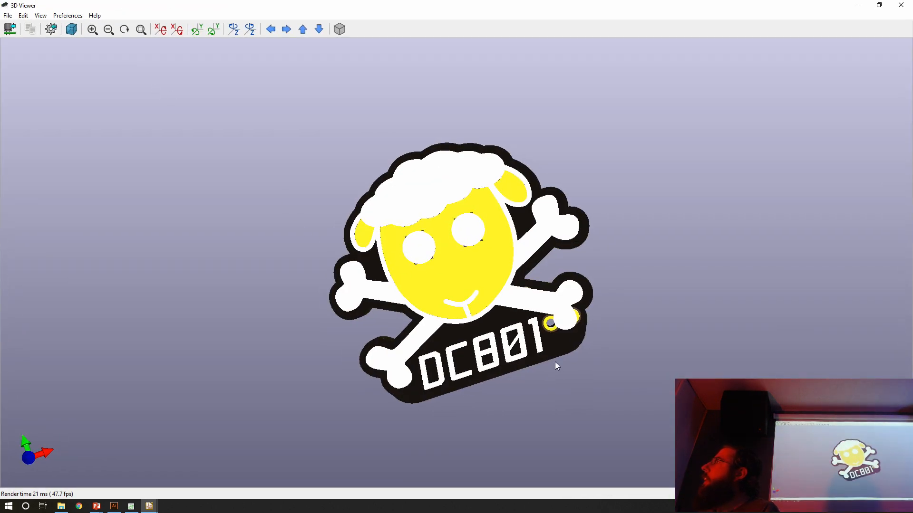
Examine the 3D board from tilted angles, including its edge thickness, front artwork and the connector holes beside DC801
{"action": "left_click_drag", "start_coordinate": [557, 366], "coordinate": [336, 226]}
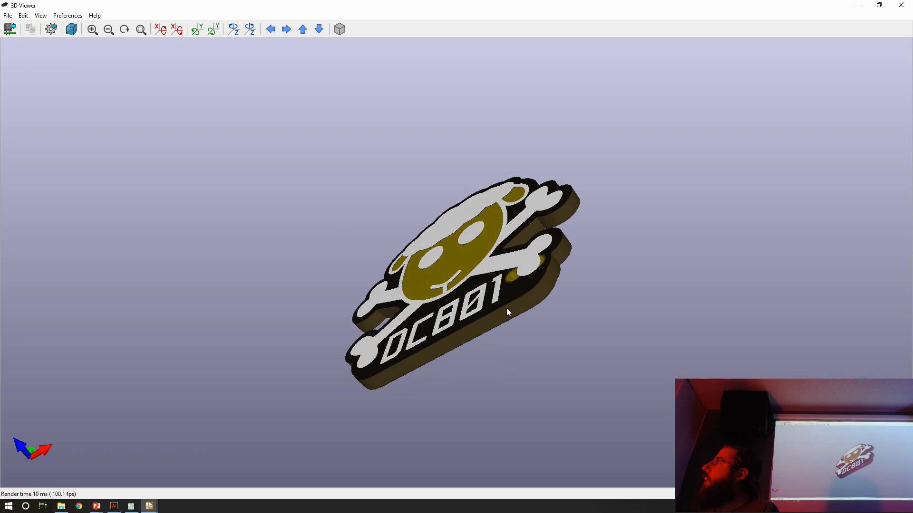
{"action": "left_click_drag", "start_coordinate": [507, 308], "coordinate": [535, 312]}
{"action": "scroll", "coordinate": [487, 256], "scroll_direction": "up", "scroll_amount": 7}
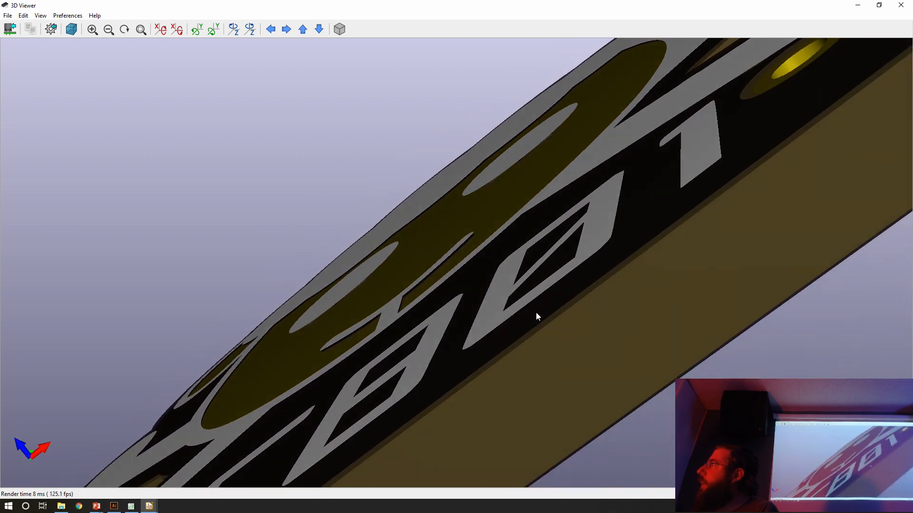
{"action": "scroll", "coordinate": [536, 314], "scroll_direction": "down", "scroll_amount": 5}
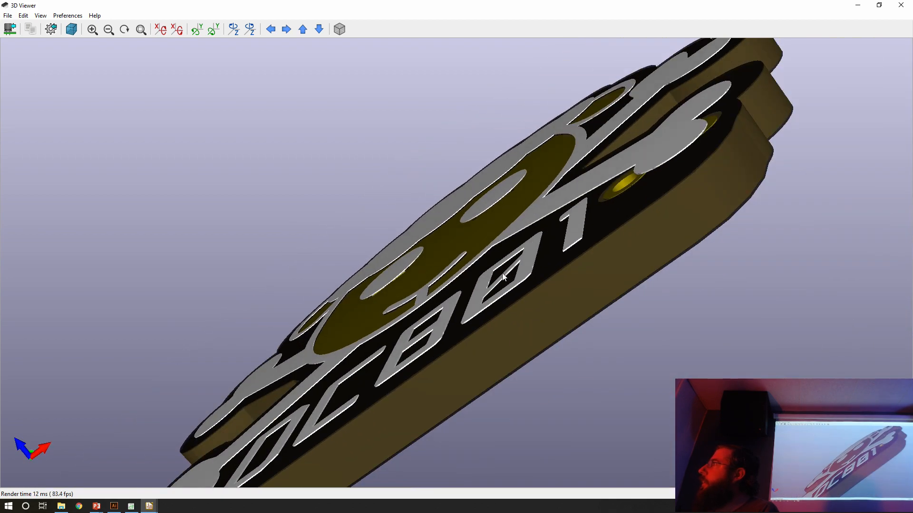
{"action": "left_click_drag", "start_coordinate": [503, 277], "coordinate": [524, 327]}
{"action": "scroll", "coordinate": [525, 329], "scroll_direction": "down", "scroll_amount": 2}
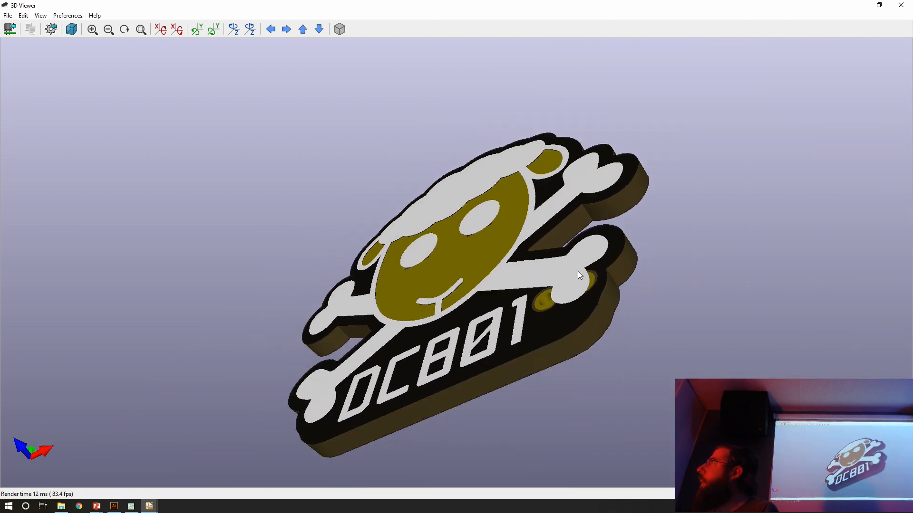
{"action": "scroll", "coordinate": [578, 273], "scroll_direction": "up", "scroll_amount": 2}
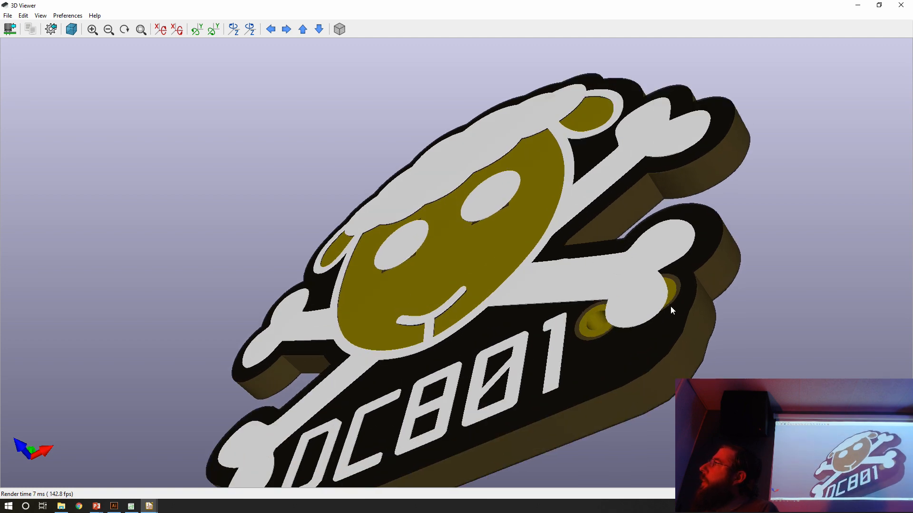
{"action": "left_click_drag", "start_coordinate": [671, 310], "coordinate": [775, 308]}
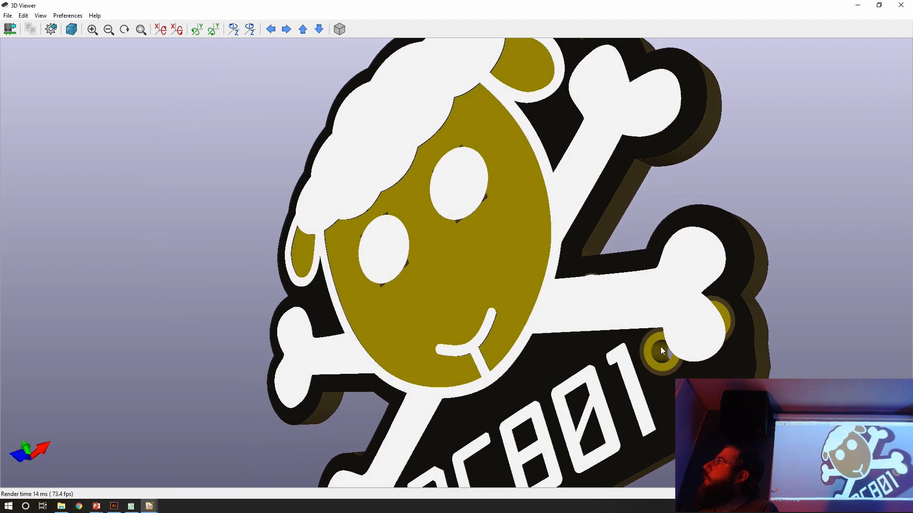
Examine the back of the 3D board, including the traces and vias around R1 and below the DC801.org text
{"action": "scroll", "coordinate": [531, 279], "scroll_direction": "down", "scroll_amount": 3}
{"action": "left_click_drag", "start_coordinate": [532, 278], "coordinate": [471, 224]}
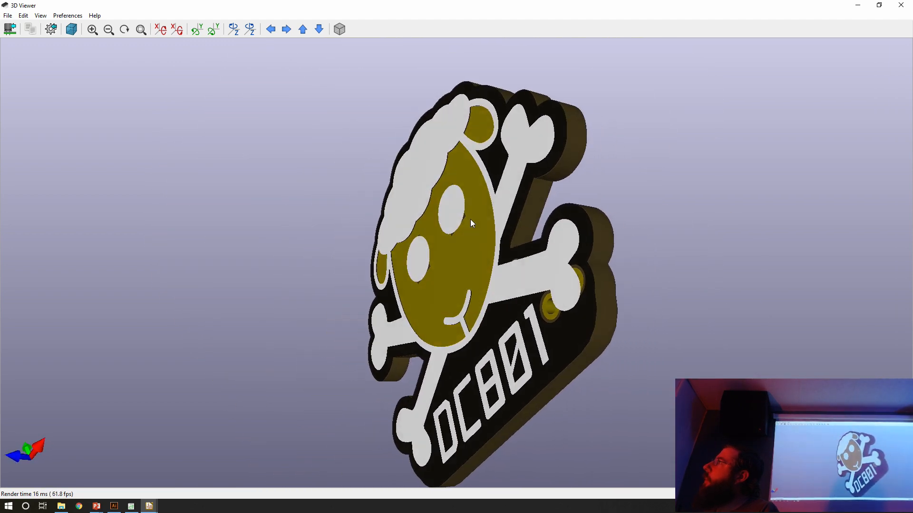
{"action": "left_click_drag", "start_coordinate": [419, 209], "coordinate": [401, 255]}
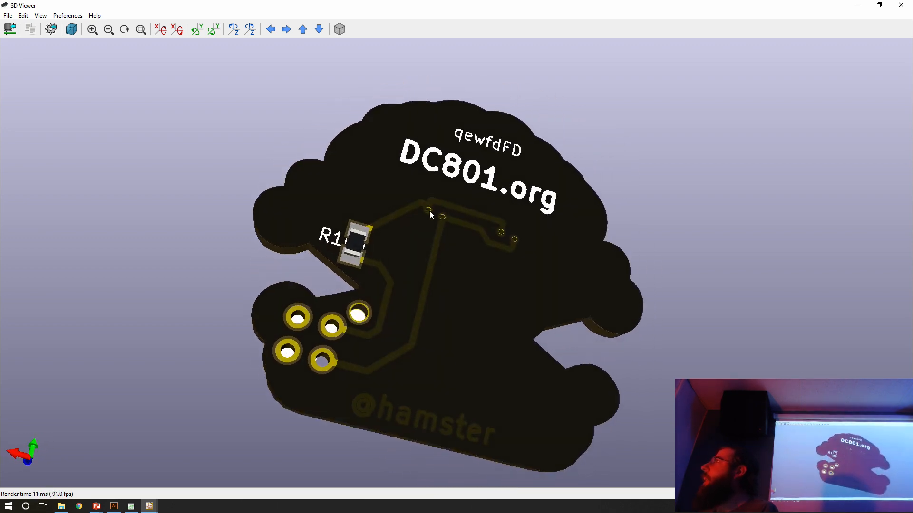
{"action": "left_click_drag", "start_coordinate": [430, 210], "coordinate": [384, 285]}
{"action": "scroll", "coordinate": [363, 279], "scroll_direction": "up", "scroll_amount": 5}
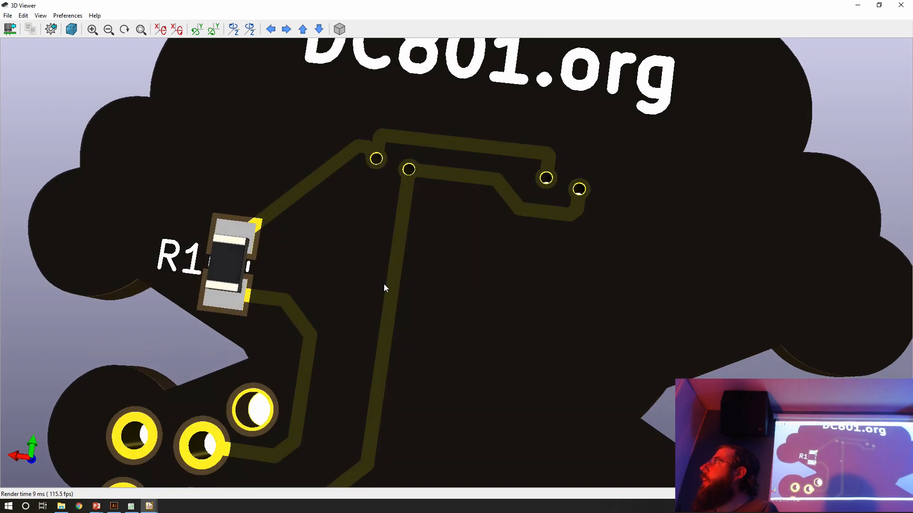
{"action": "scroll", "coordinate": [399, 284], "scroll_direction": "down", "scroll_amount": 5}
{"action": "scroll", "coordinate": [429, 230], "scroll_direction": "up", "scroll_amount": 8}
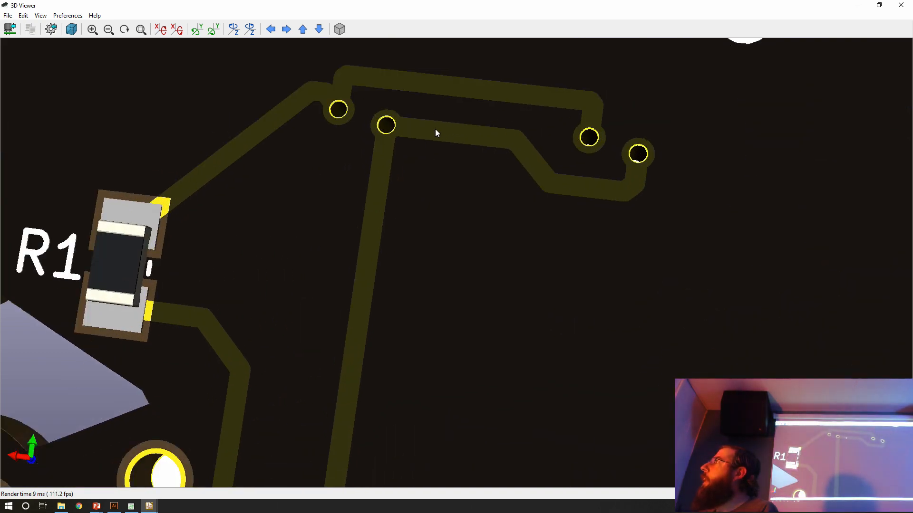
{"action": "left_click_drag", "start_coordinate": [437, 133], "coordinate": [413, 109]}
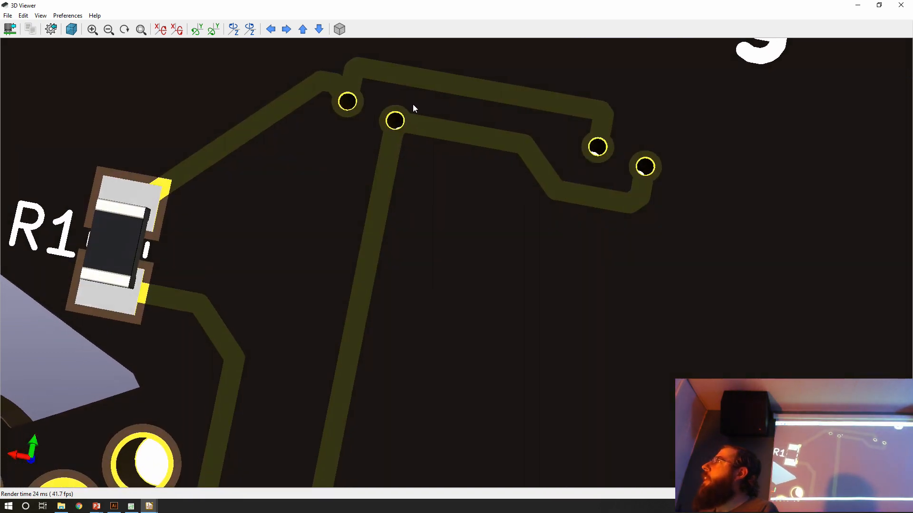
{"action": "scroll", "coordinate": [415, 116], "scroll_direction": "down", "scroll_amount": 8}
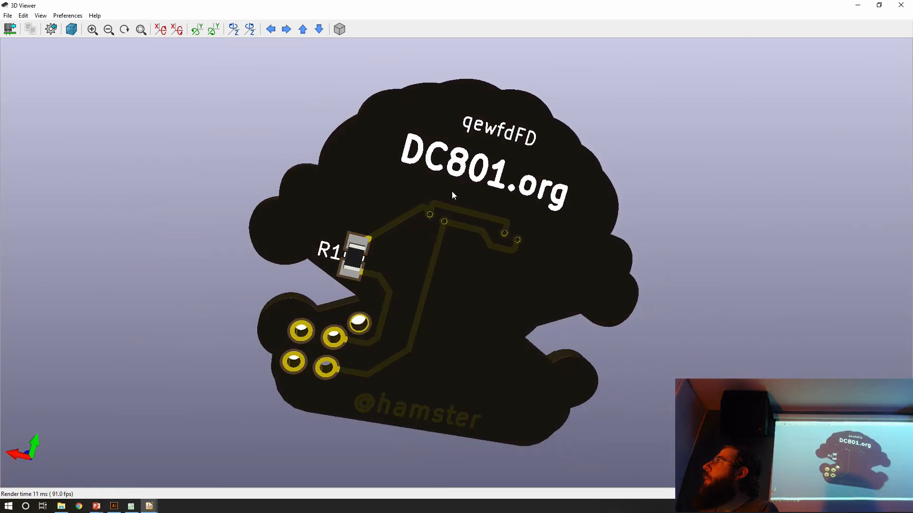
Render the front of the board with raytracing and view it from two slightly different angles
{"action": "left_click_drag", "start_coordinate": [453, 195], "coordinate": [539, 273]}
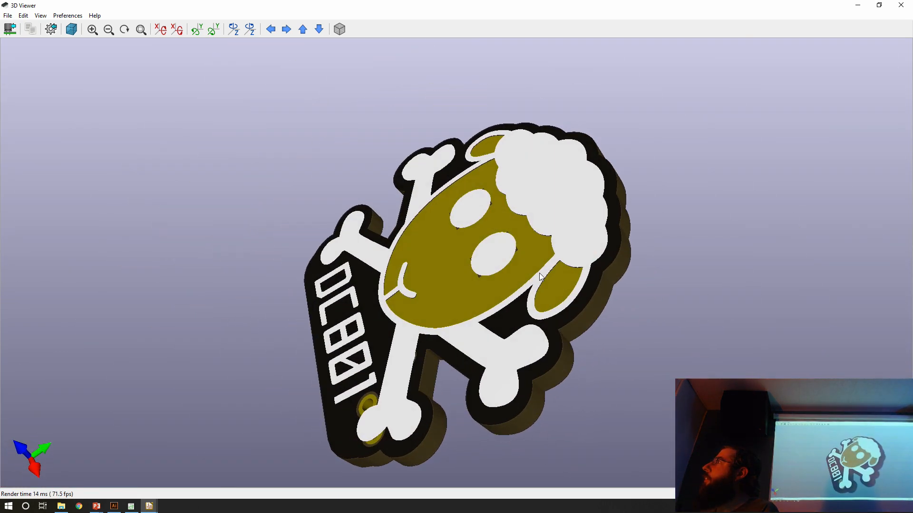
{"action": "left_click_drag", "start_coordinate": [494, 291], "coordinate": [483, 326]}
{"action": "left_click", "coordinate": [58, 15]}
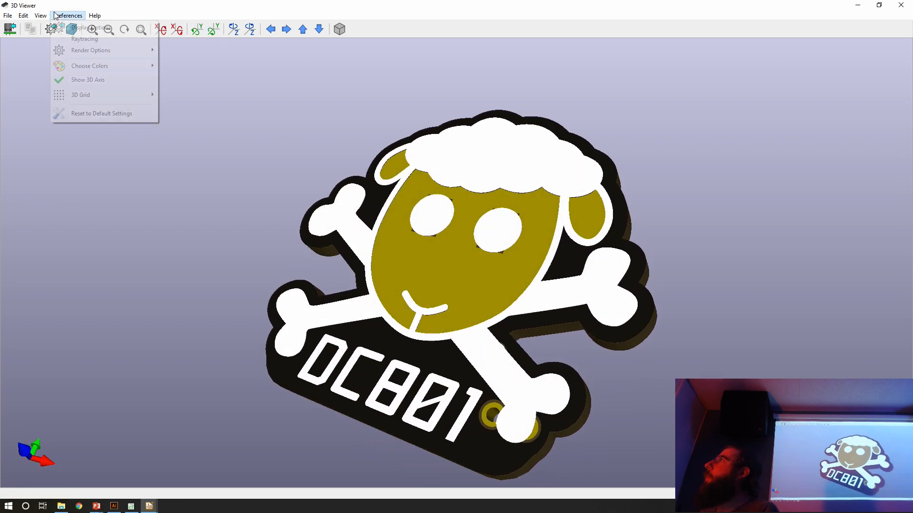
{"action": "left_click", "coordinate": [71, 40]}
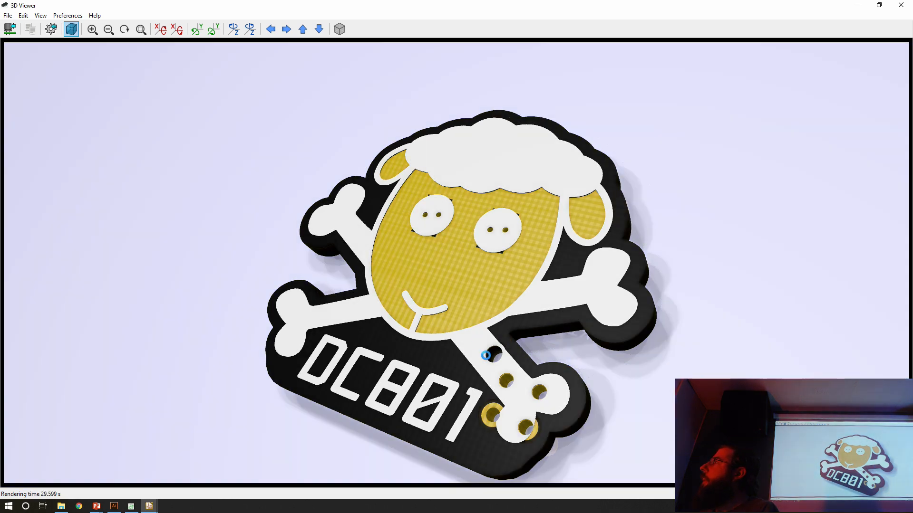
{"action": "left_click_drag", "start_coordinate": [493, 353], "coordinate": [517, 368]}
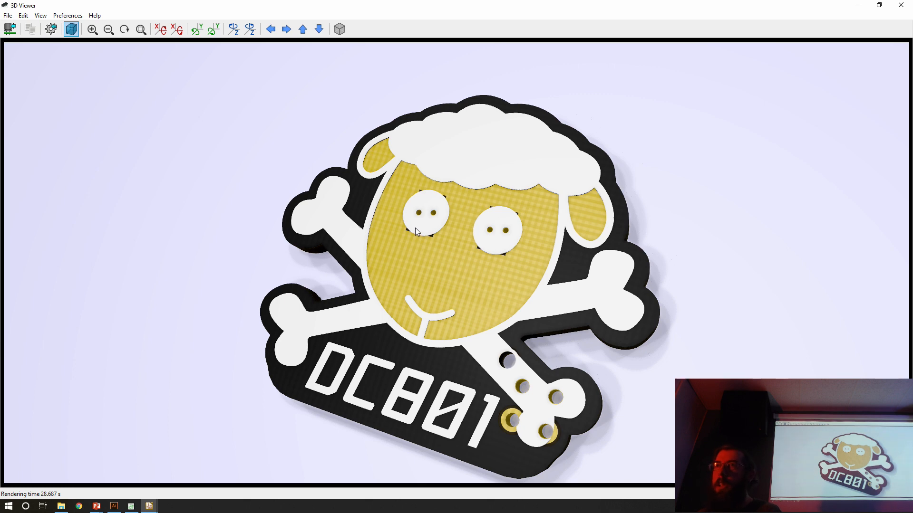
Turn raytracing off, rotate the board slightly and minimize the 3D viewer to return to the PCB layout
{"action": "left_click", "coordinate": [60, 16]}
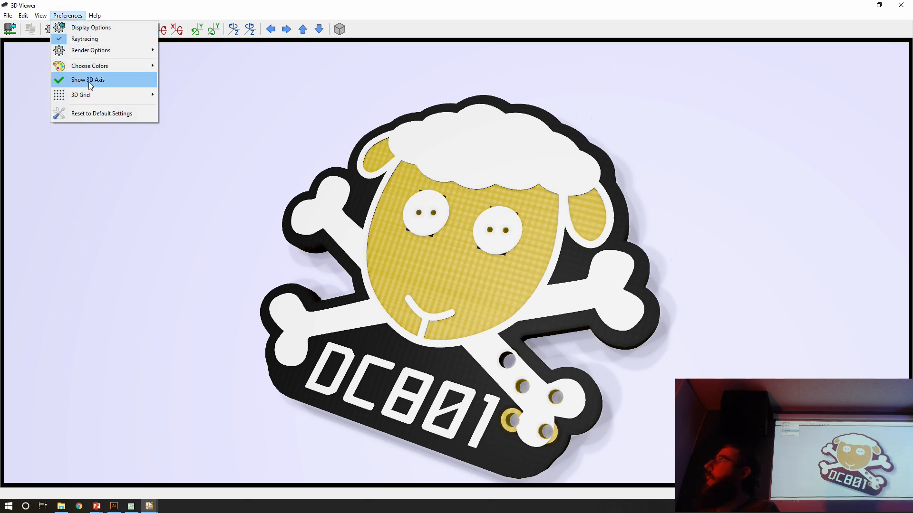
{"action": "left_click", "coordinate": [84, 38]}
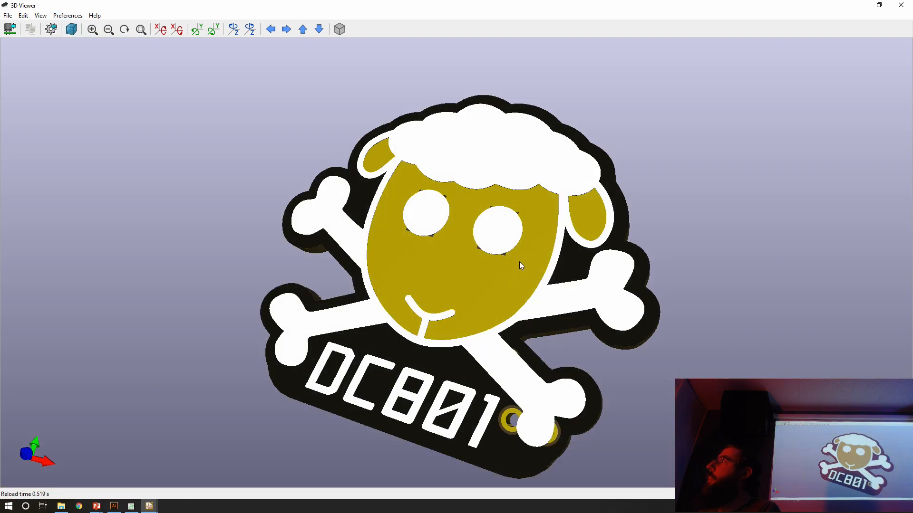
{"action": "left_click_drag", "start_coordinate": [519, 261], "coordinate": [561, 259]}
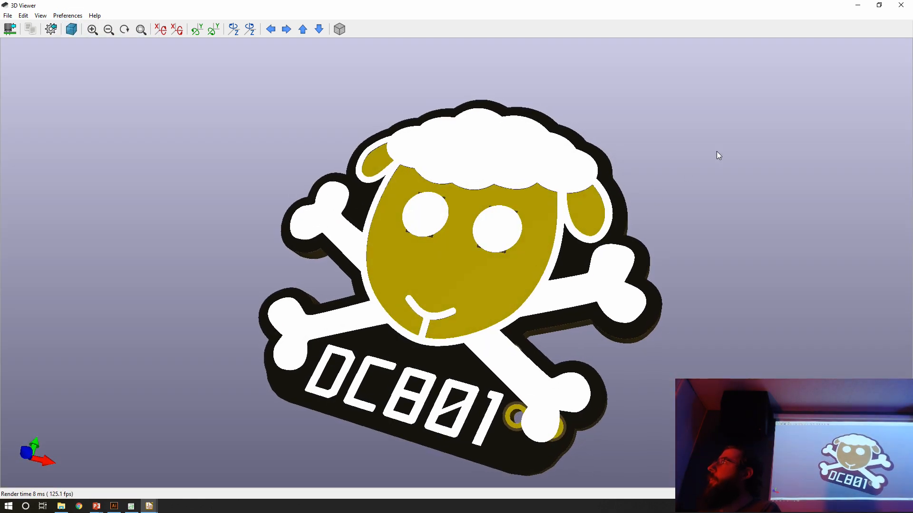
{"action": "left_click", "coordinate": [859, 6]}
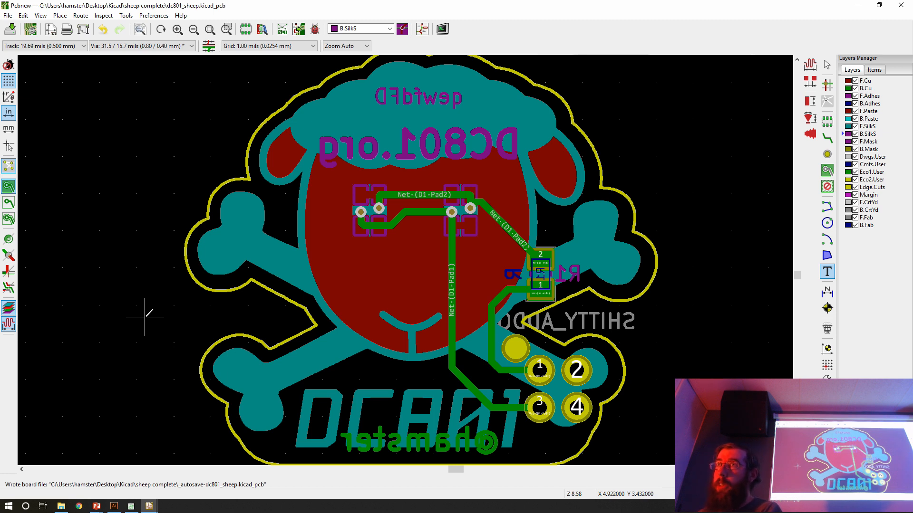
Switch to the PowerPoint presentation and go back to the KiCad - Import slide on bare copper and soldermask
{"action": "left_click", "coordinate": [97, 507]}
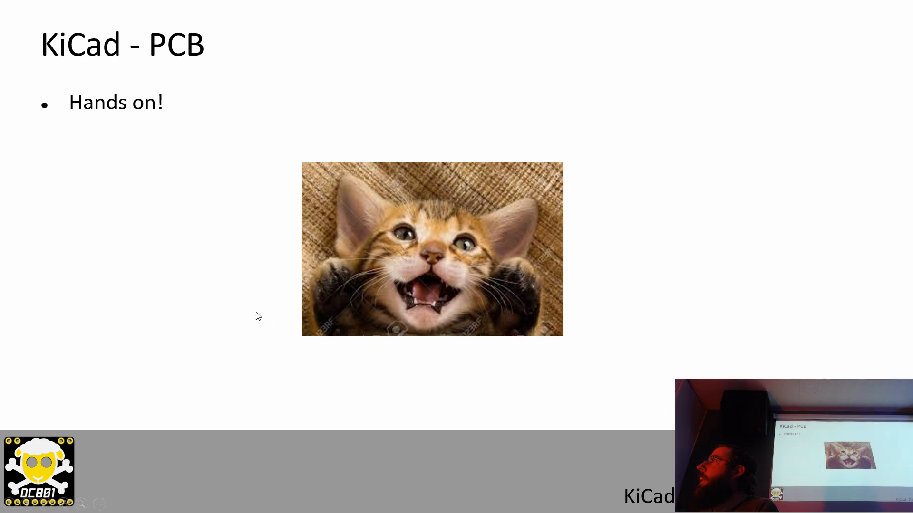
{"action": "left_click", "coordinate": [256, 315]}
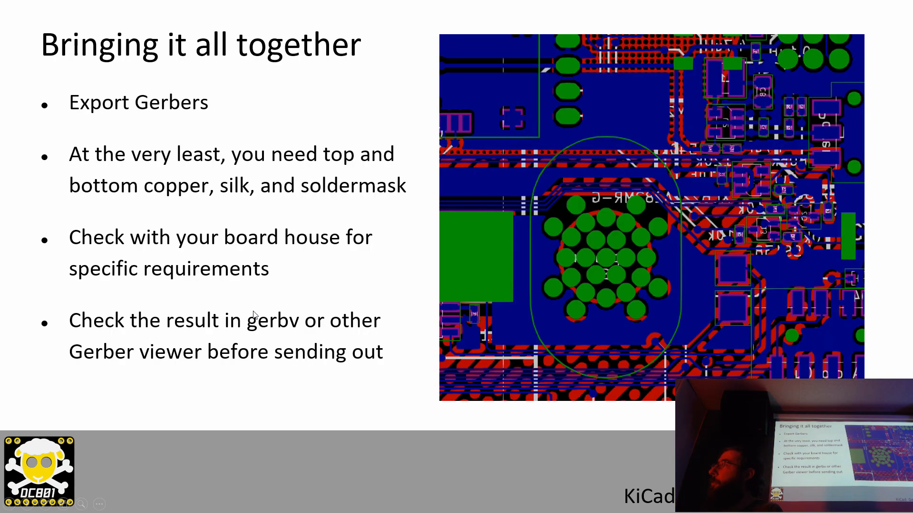
{"action": "key", "text": "Left"}
{"action": "key", "text": "Left"}
{"action": "key", "text": "Left"}
{"action": "key", "text": "Left"}
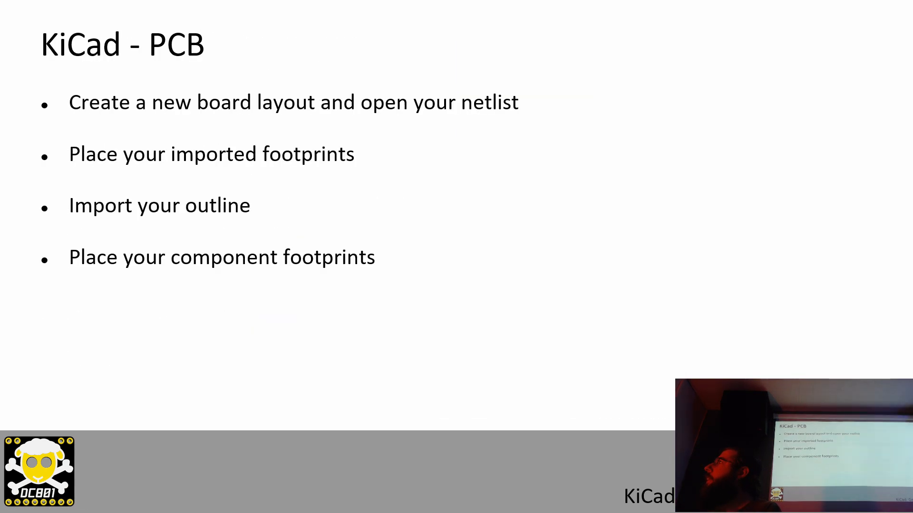
{"action": "key", "text": "Left"}
{"action": "key", "text": "Left"}
{"action": "key", "text": "Left"}
{"action": "key", "text": "Right"}
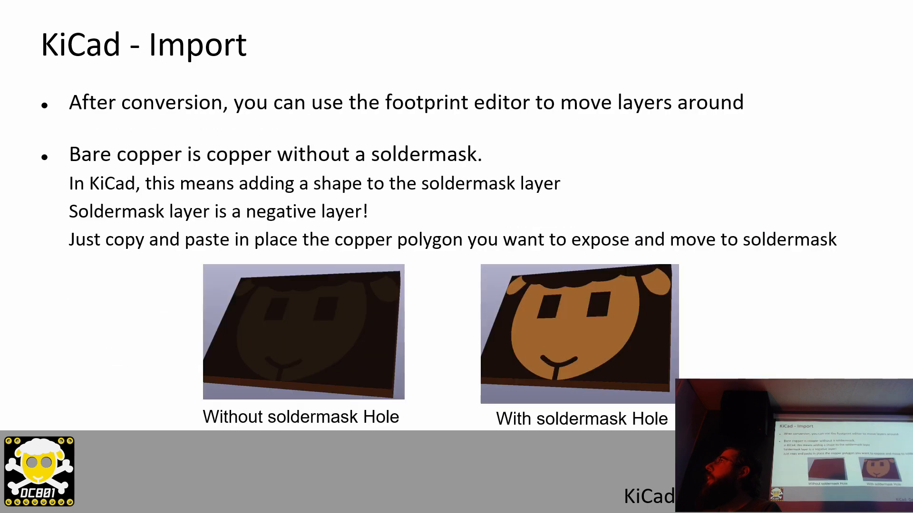
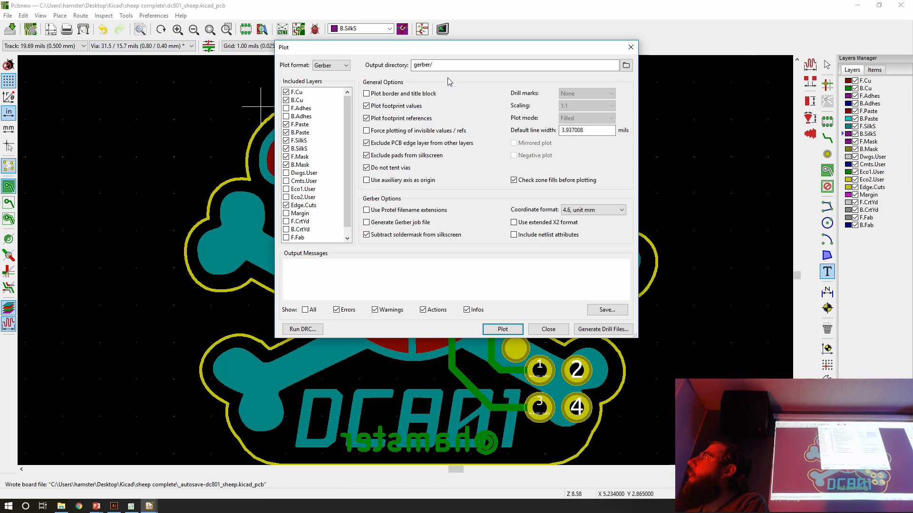
Plot the included board layers as Gerber files into the gerber/ folder and generate the Excellon drill file there
{"action": "left_click", "coordinate": [451, 67]}
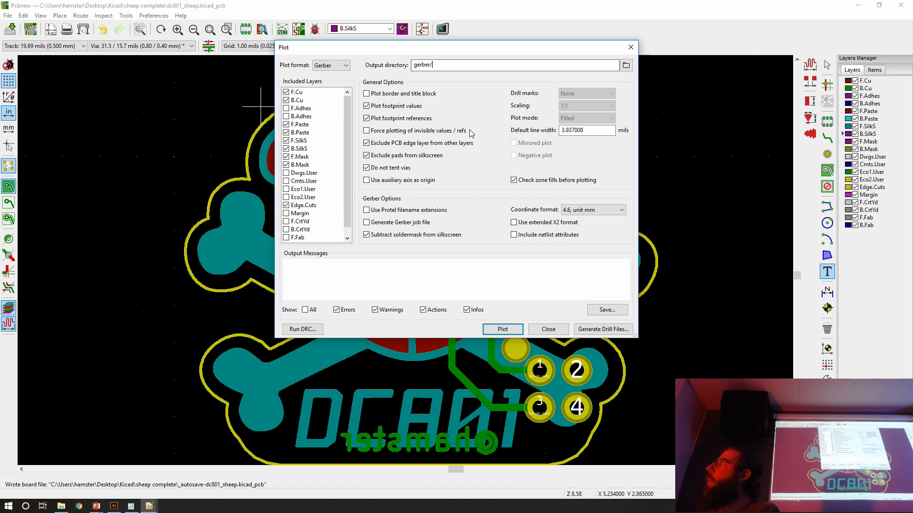
{"action": "left_click", "coordinate": [515, 330]}
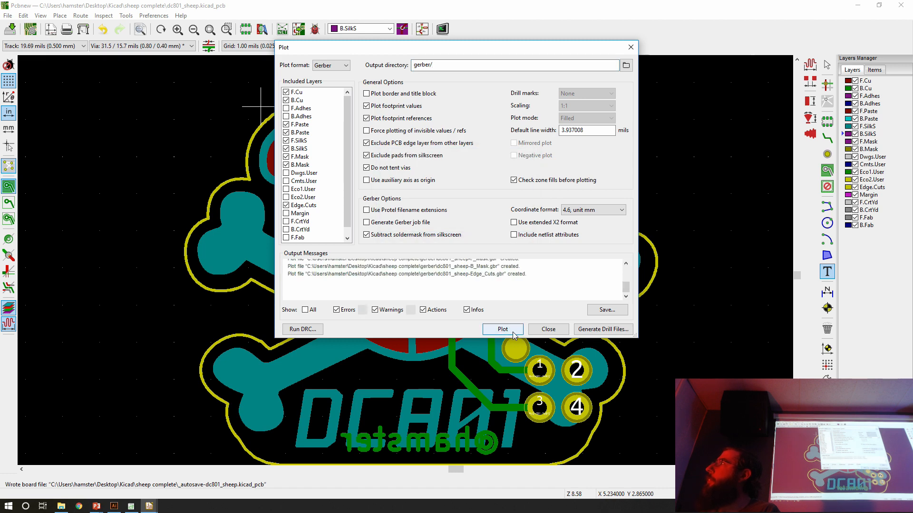
{"action": "left_click", "coordinate": [591, 329]}
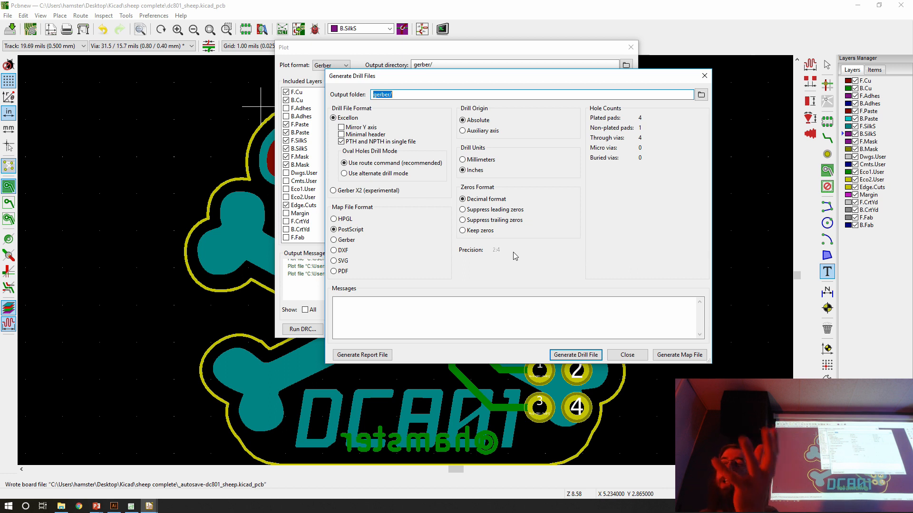
{"action": "left_click", "coordinate": [575, 355]}
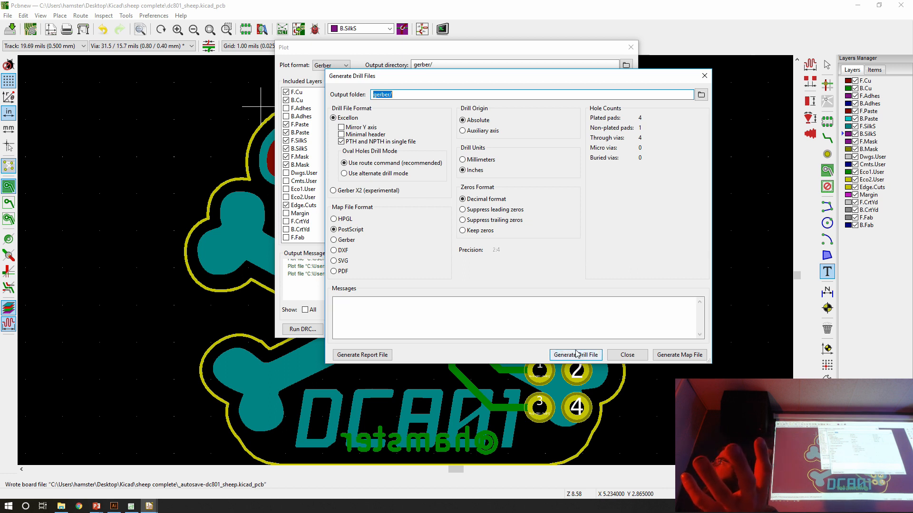
{"action": "left_click", "coordinate": [627, 355]}
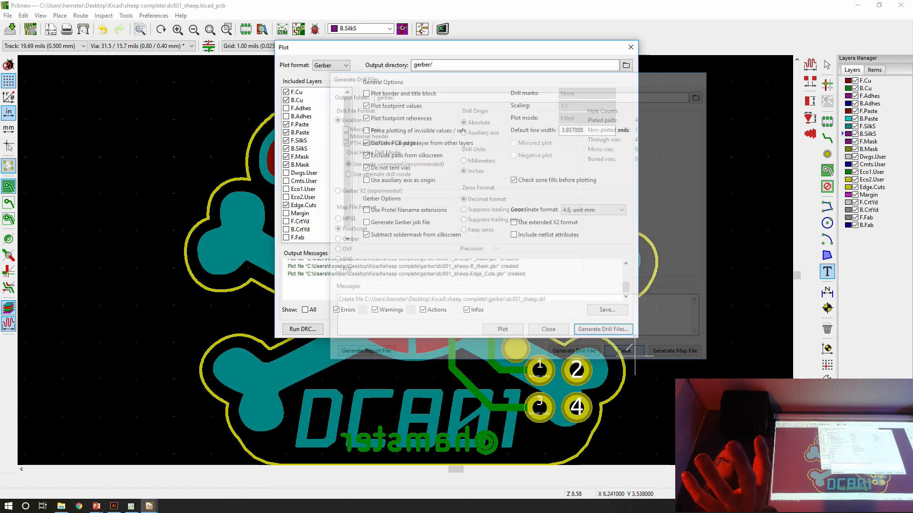
{"action": "left_click", "coordinate": [548, 329]}
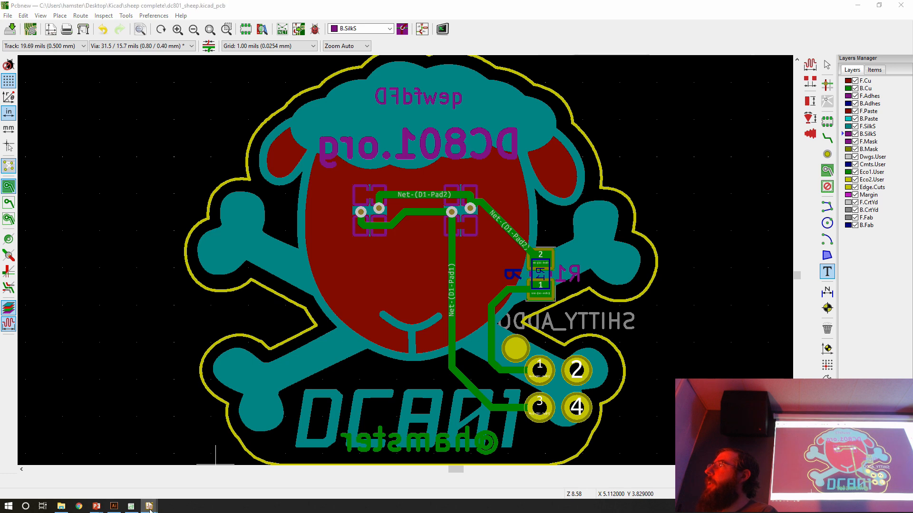
Bring up the KiCad project window and launch GerbView from it
{"action": "mouse_move", "coordinate": [150, 508]}
{"action": "left_click", "coordinate": [59, 474]}
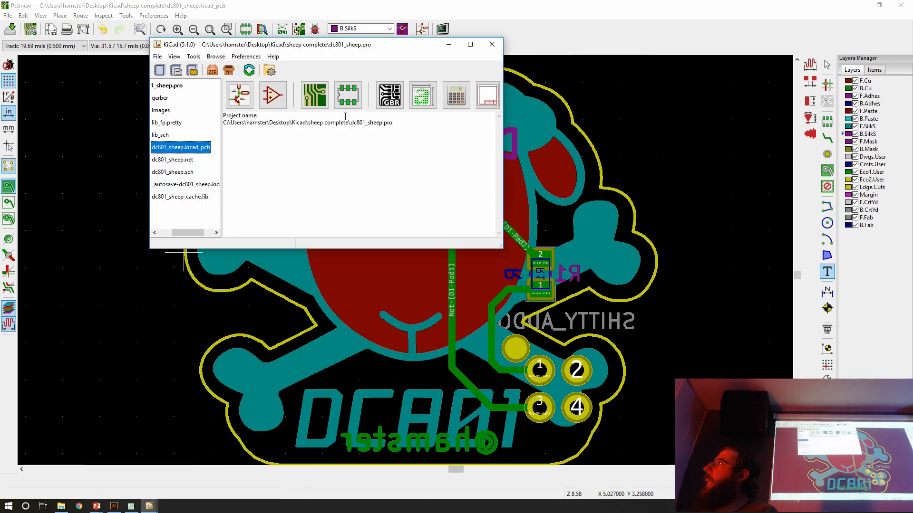
{"action": "left_click", "coordinate": [388, 99]}
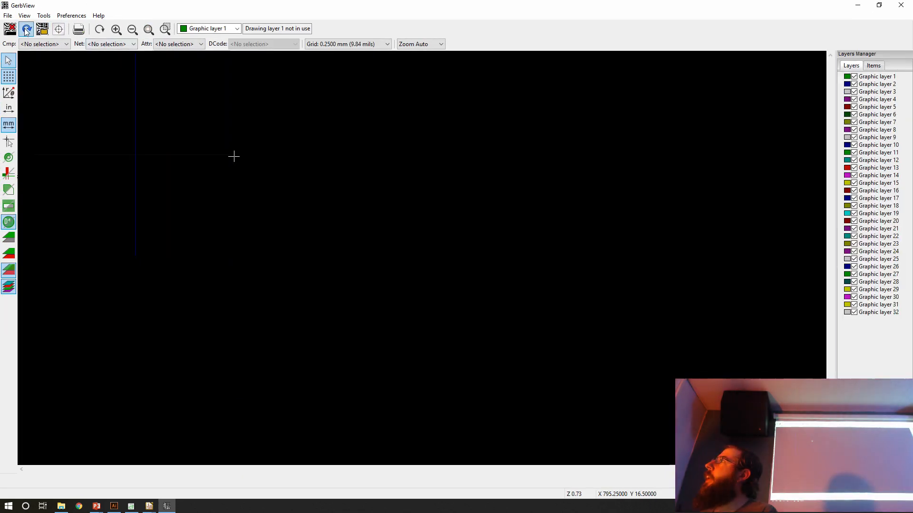
Load all Gerber files from the project's gerber folder, from dc801_sheep-B.Cu.gbr through dc801_sheep-F_SilkS.gbr
{"action": "left_click", "coordinate": [8, 16]}
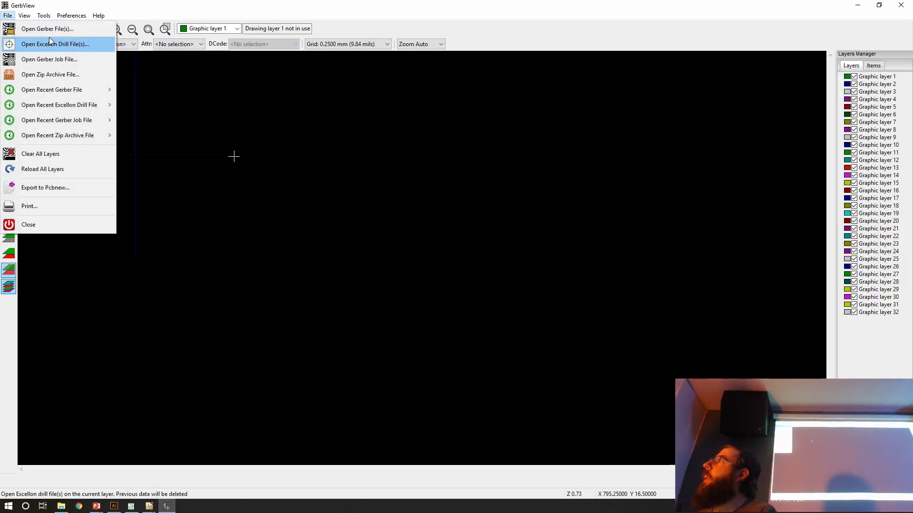
{"action": "left_click", "coordinate": [42, 28]}
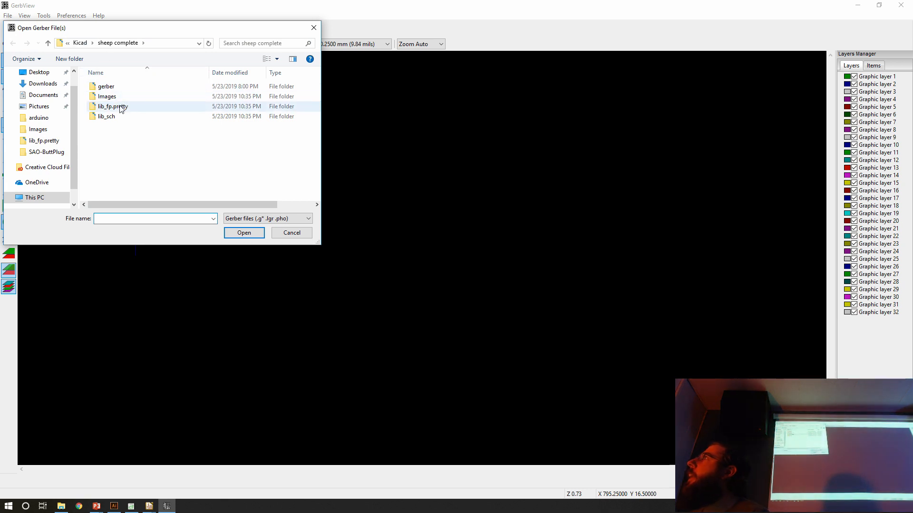
{"action": "double_click", "coordinate": [114, 87]}
{"action": "left_click", "coordinate": [141, 87]}
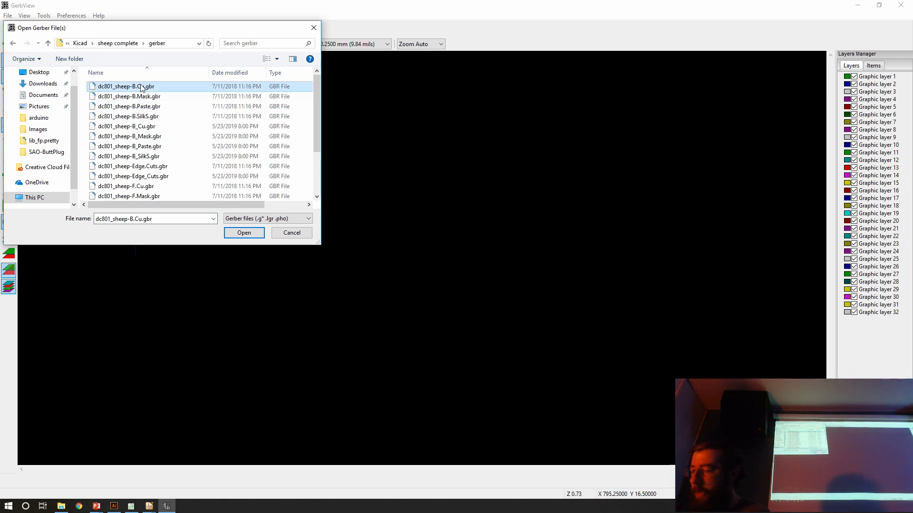
{"action": "scroll", "coordinate": [143, 171], "scroll_direction": "down", "scroll_amount": 2}
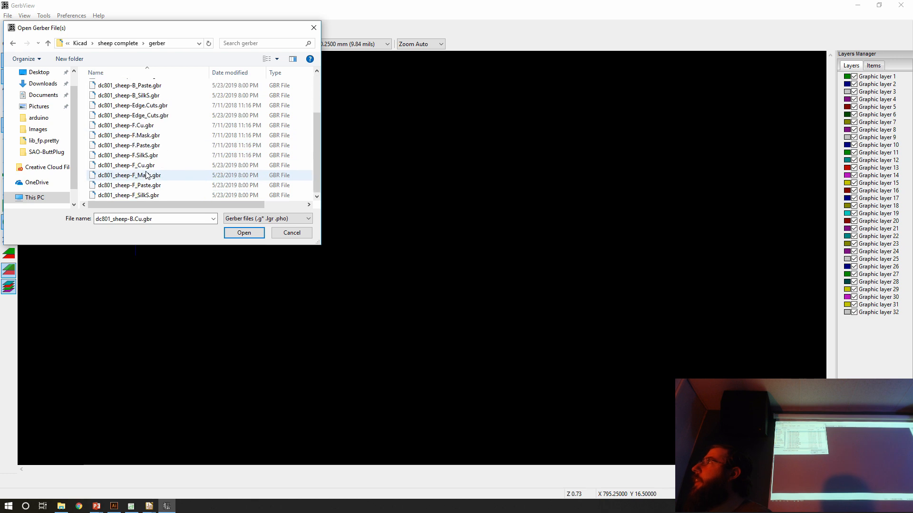
{"action": "left_click", "coordinate": [130, 195], "text": "shift"}
{"action": "left_click", "coordinate": [244, 233]}
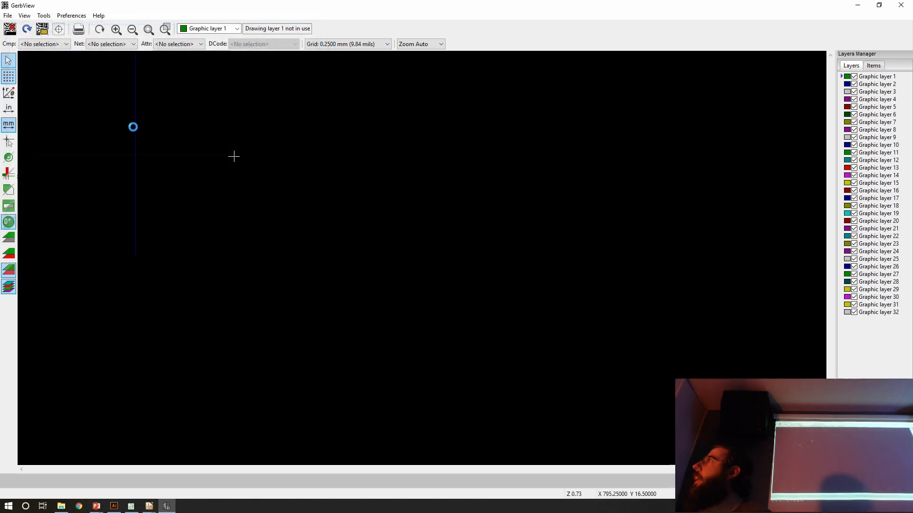
Load the Excellon drill file sheep.drl on top of the Gerber layers
{"action": "left_click", "coordinate": [8, 16]}
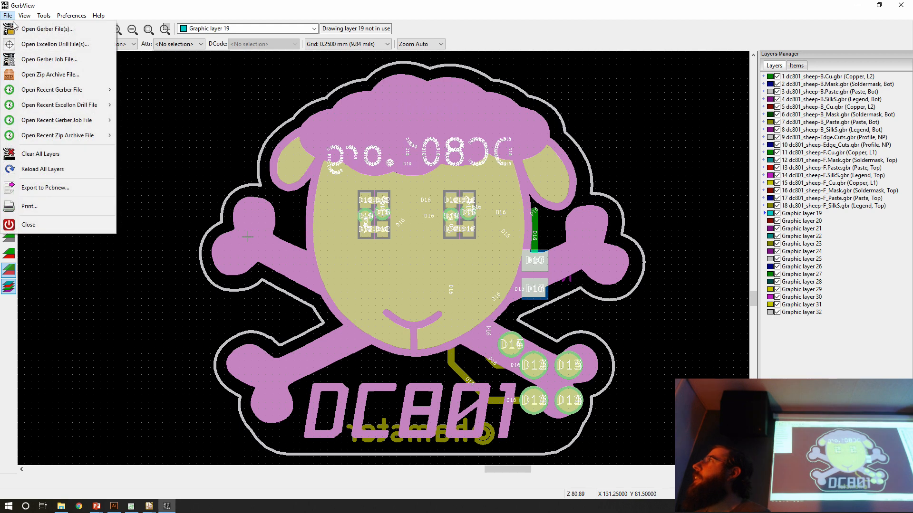
{"action": "left_click", "coordinate": [56, 44]}
{"action": "double_click", "coordinate": [105, 86]}
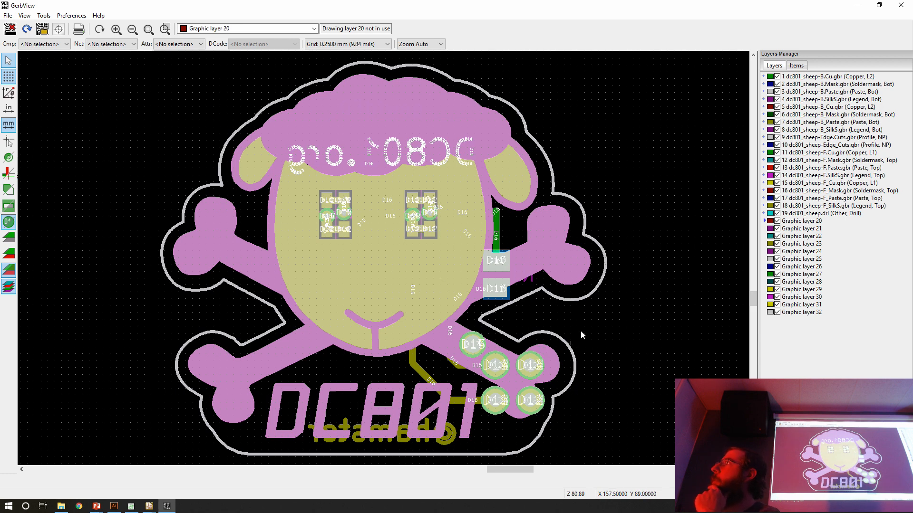
Hide all eight bottom-side Gerber layers, from dc801_sheep-B.Cu.gbr through dc801_sheep-B_SilkS.gbr
{"action": "left_click", "coordinate": [810, 78]}
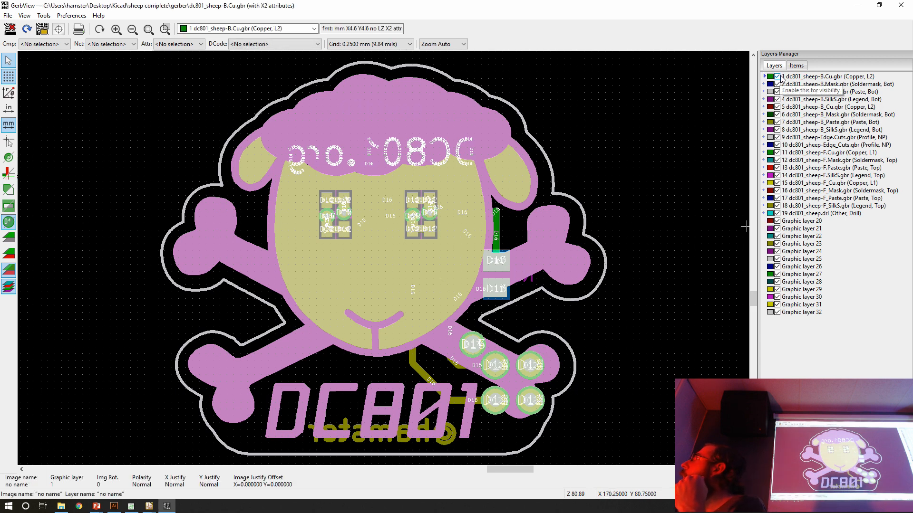
{"action": "left_click", "coordinate": [777, 77]}
{"action": "left_click", "coordinate": [777, 84]}
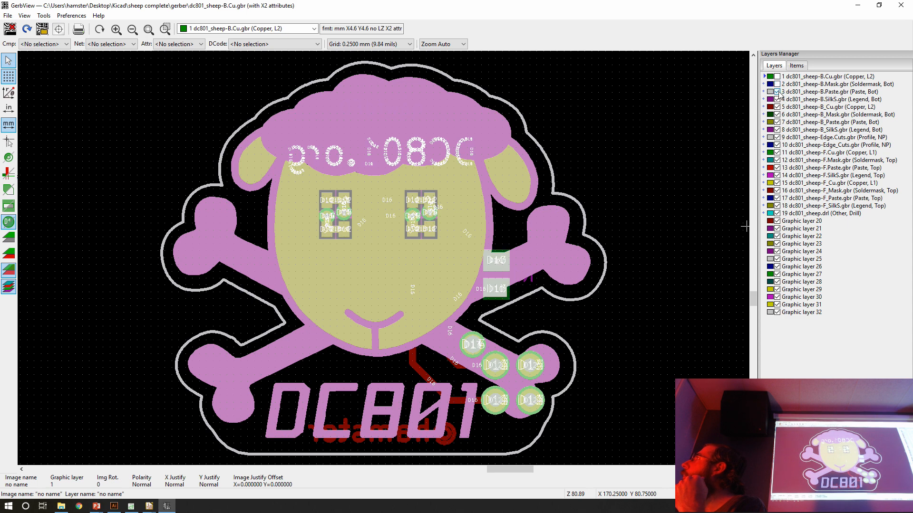
{"action": "left_click", "coordinate": [777, 92]}
{"action": "left_click", "coordinate": [777, 99]}
{"action": "left_click", "coordinate": [777, 106]}
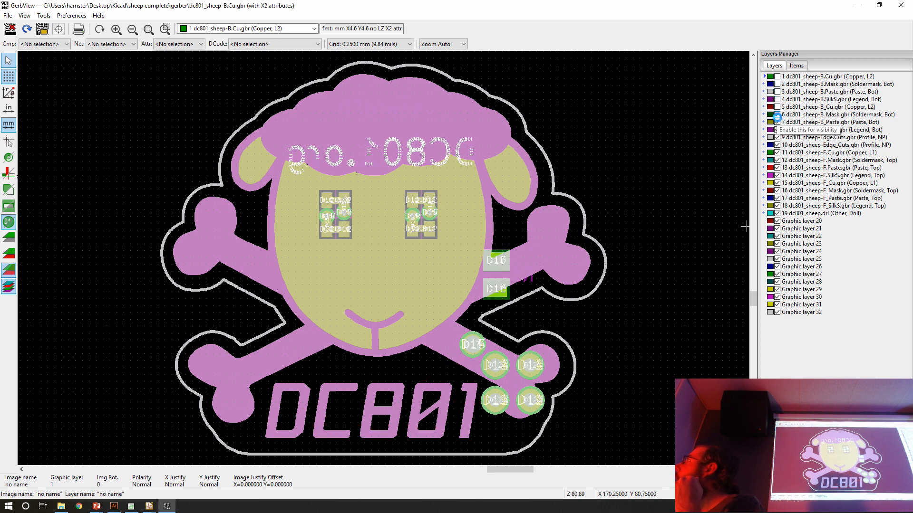
{"action": "left_click", "coordinate": [777, 115]}
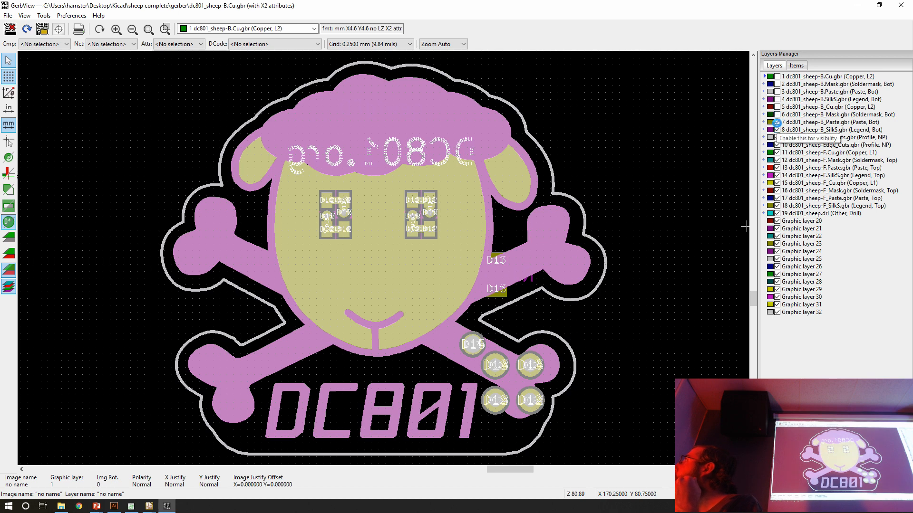
{"action": "left_click", "coordinate": [777, 123]}
{"action": "left_click", "coordinate": [776, 131]}
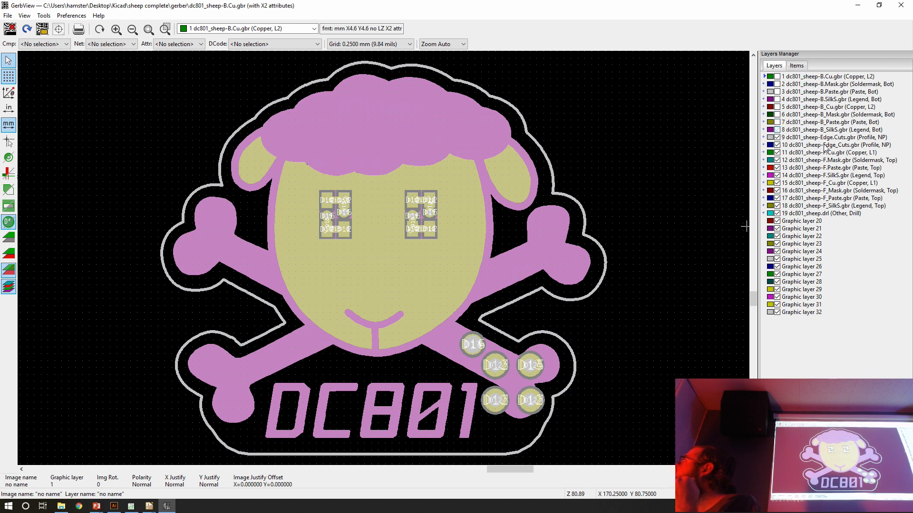
Hide and reshow the top legend layer dc801_sheep-F_SilkS.gbr to check it, and hide the drill layer dc801_sheep.drl
{"action": "left_click", "coordinate": [807, 145]}
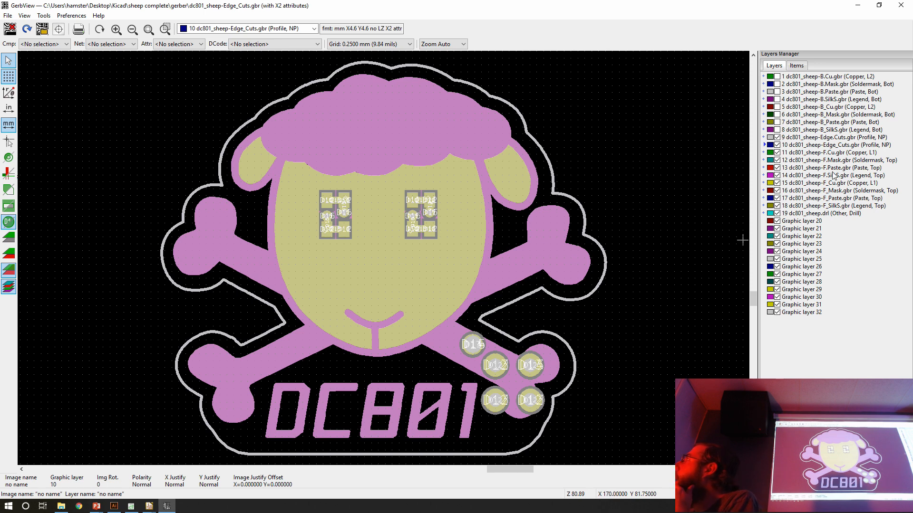
{"action": "left_click", "coordinate": [817, 206]}
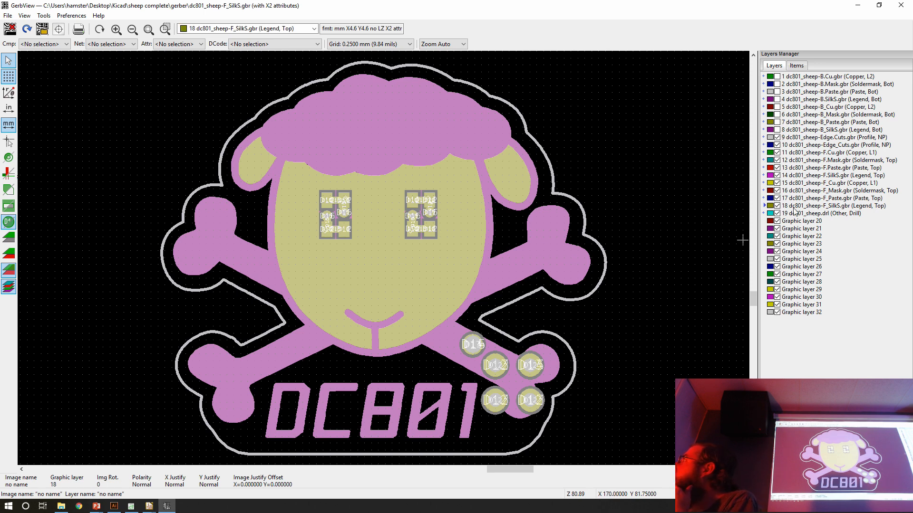
{"action": "left_click", "coordinate": [777, 205]}
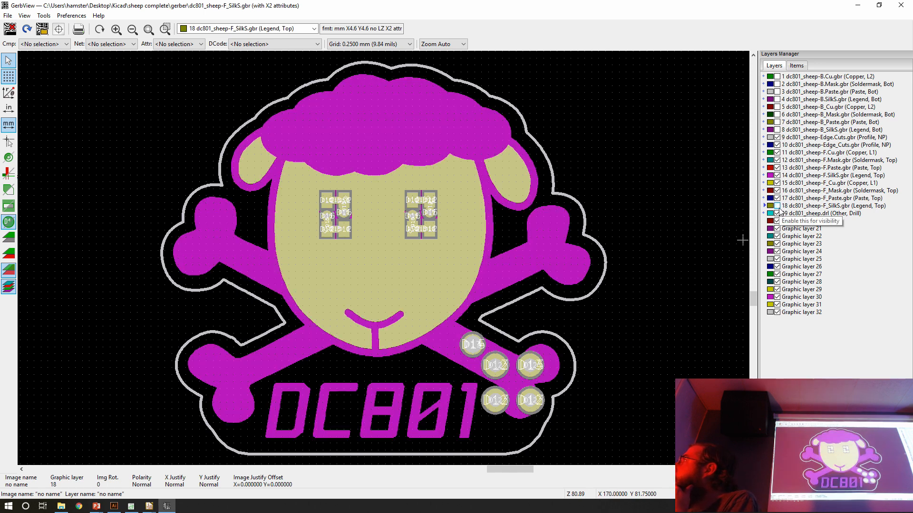
{"action": "left_click", "coordinate": [777, 206]}
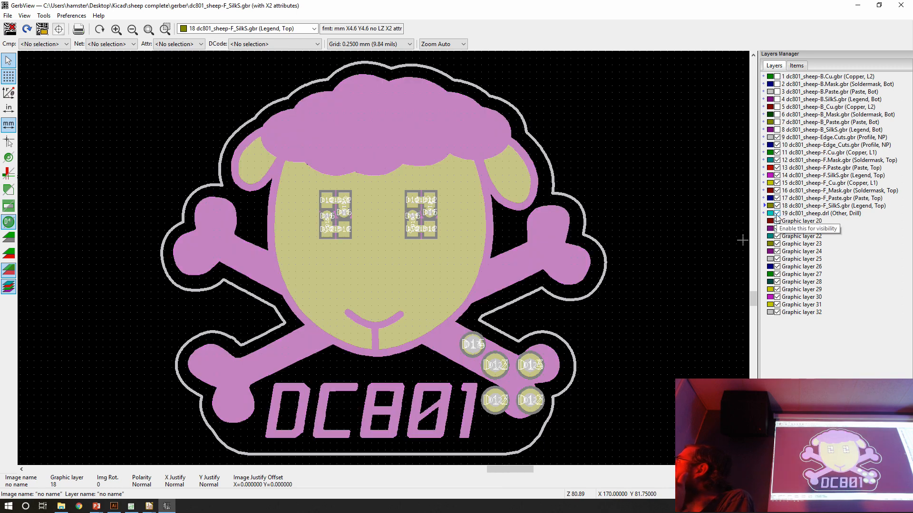
{"action": "left_click", "coordinate": [776, 215]}
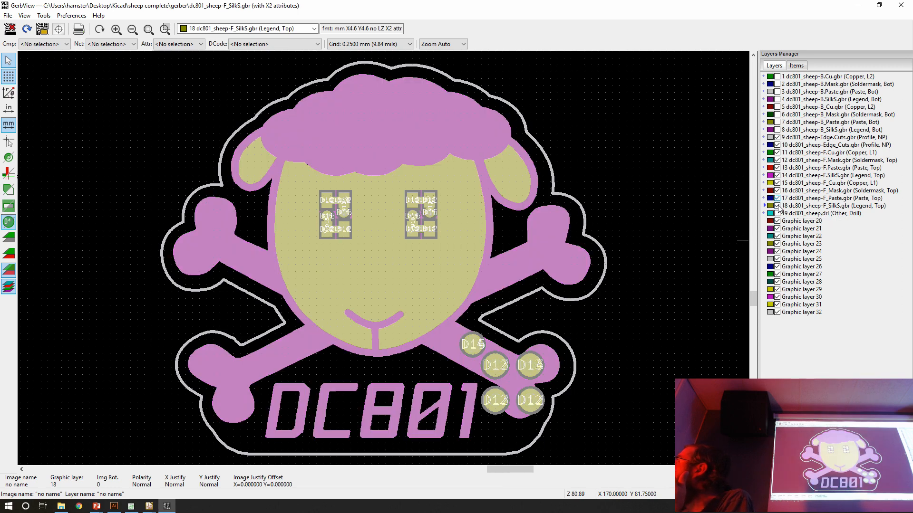
{"action": "left_click", "coordinate": [777, 206]}
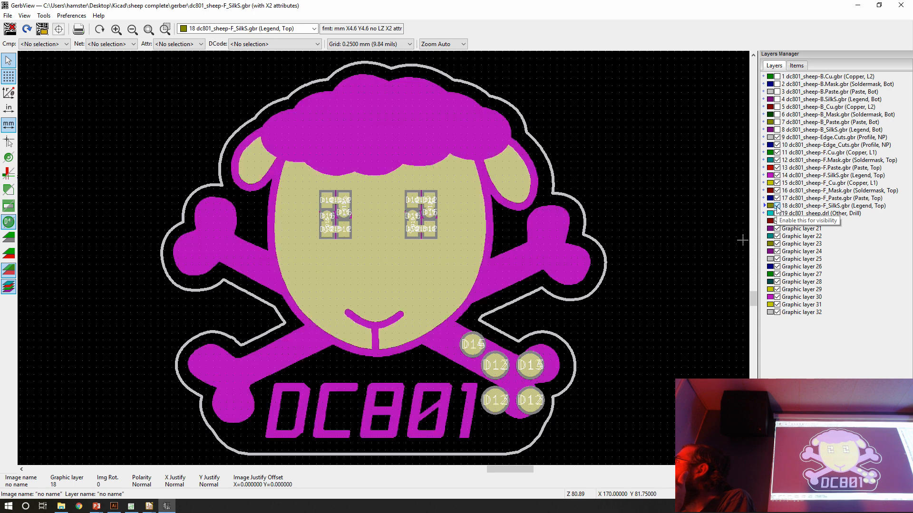
{"action": "left_click", "coordinate": [777, 206]}
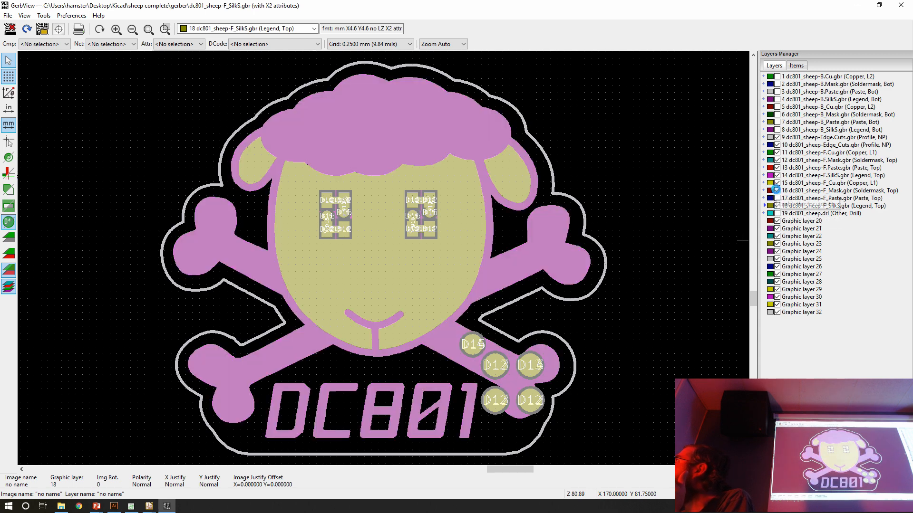
Hide the remaining top mask, paste and copper layers and the duplicate F.SilkS and Edge_Cuts layers, leaving F_SilkS and Edge.Cuts shown
{"action": "left_click", "coordinate": [777, 191]}
{"action": "left_click", "coordinate": [777, 183]}
{"action": "left_click", "coordinate": [778, 175]}
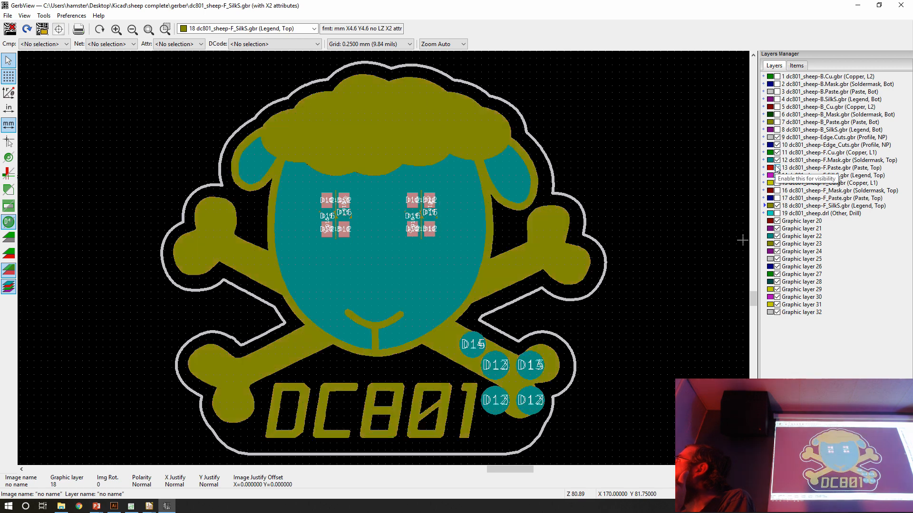
{"action": "left_click", "coordinate": [778, 168]}
{"action": "left_click", "coordinate": [777, 161]}
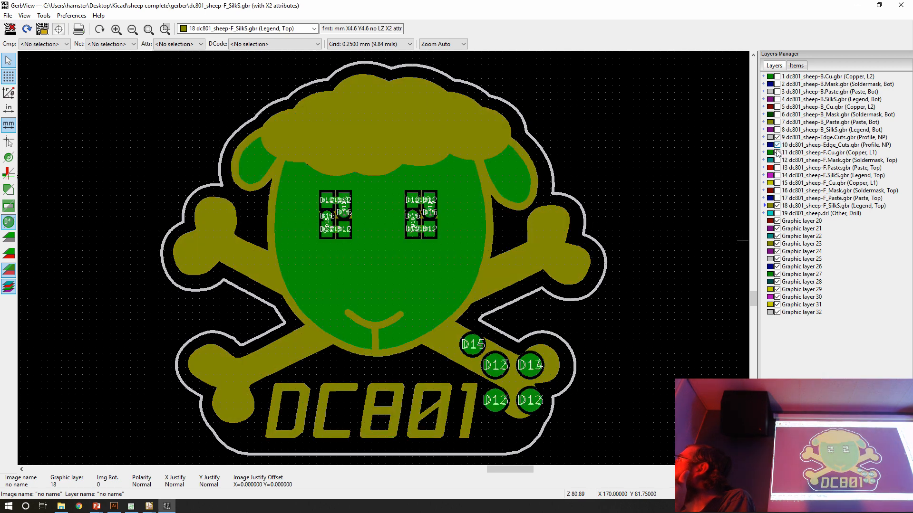
{"action": "left_click", "coordinate": [777, 152]}
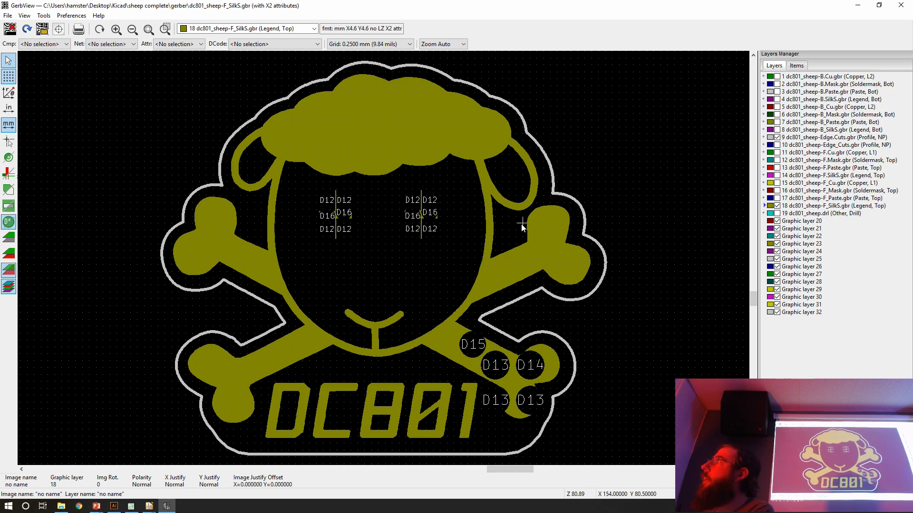
Minimize GerbView and Pcbnew, return to the presentation slideshow and advance it to the "Ordering boards" slide
{"action": "left_click", "coordinate": [859, 9]}
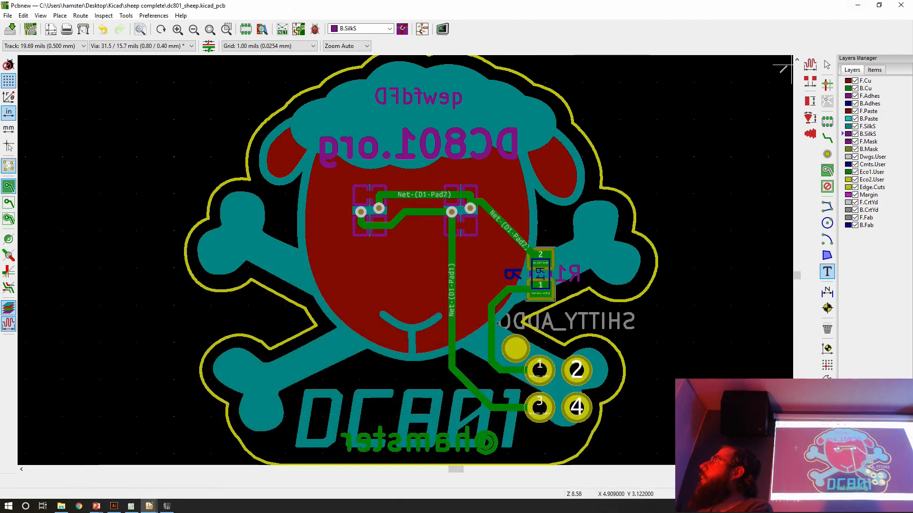
{"action": "left_click", "coordinate": [858, 5]}
{"action": "left_click", "coordinate": [708, 141]}
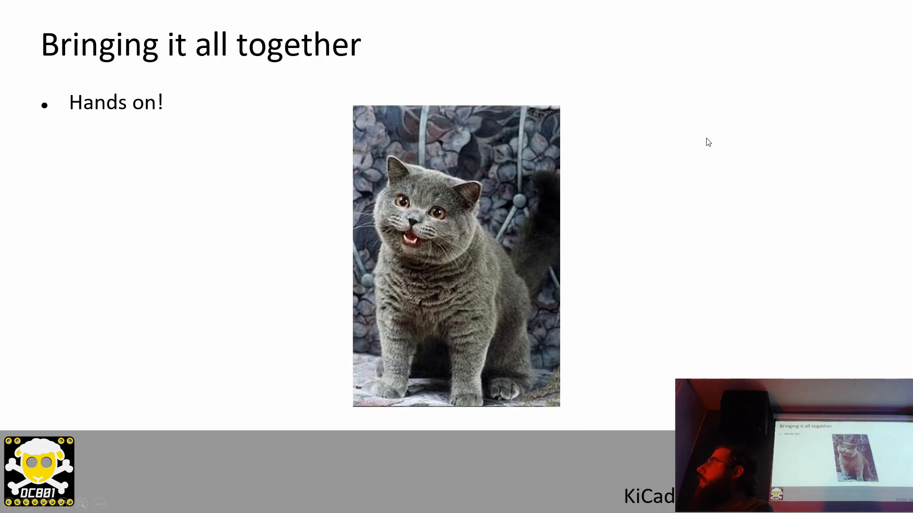
{"action": "left_click", "coordinate": [708, 140]}
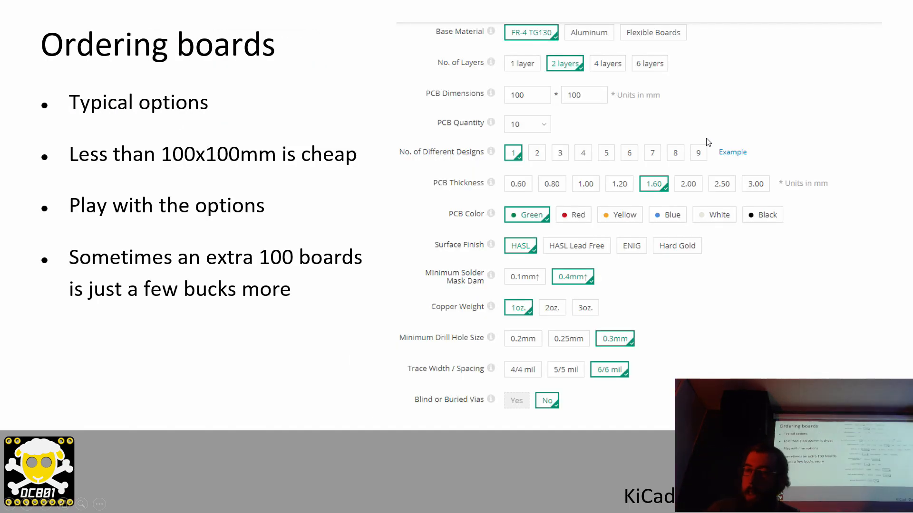